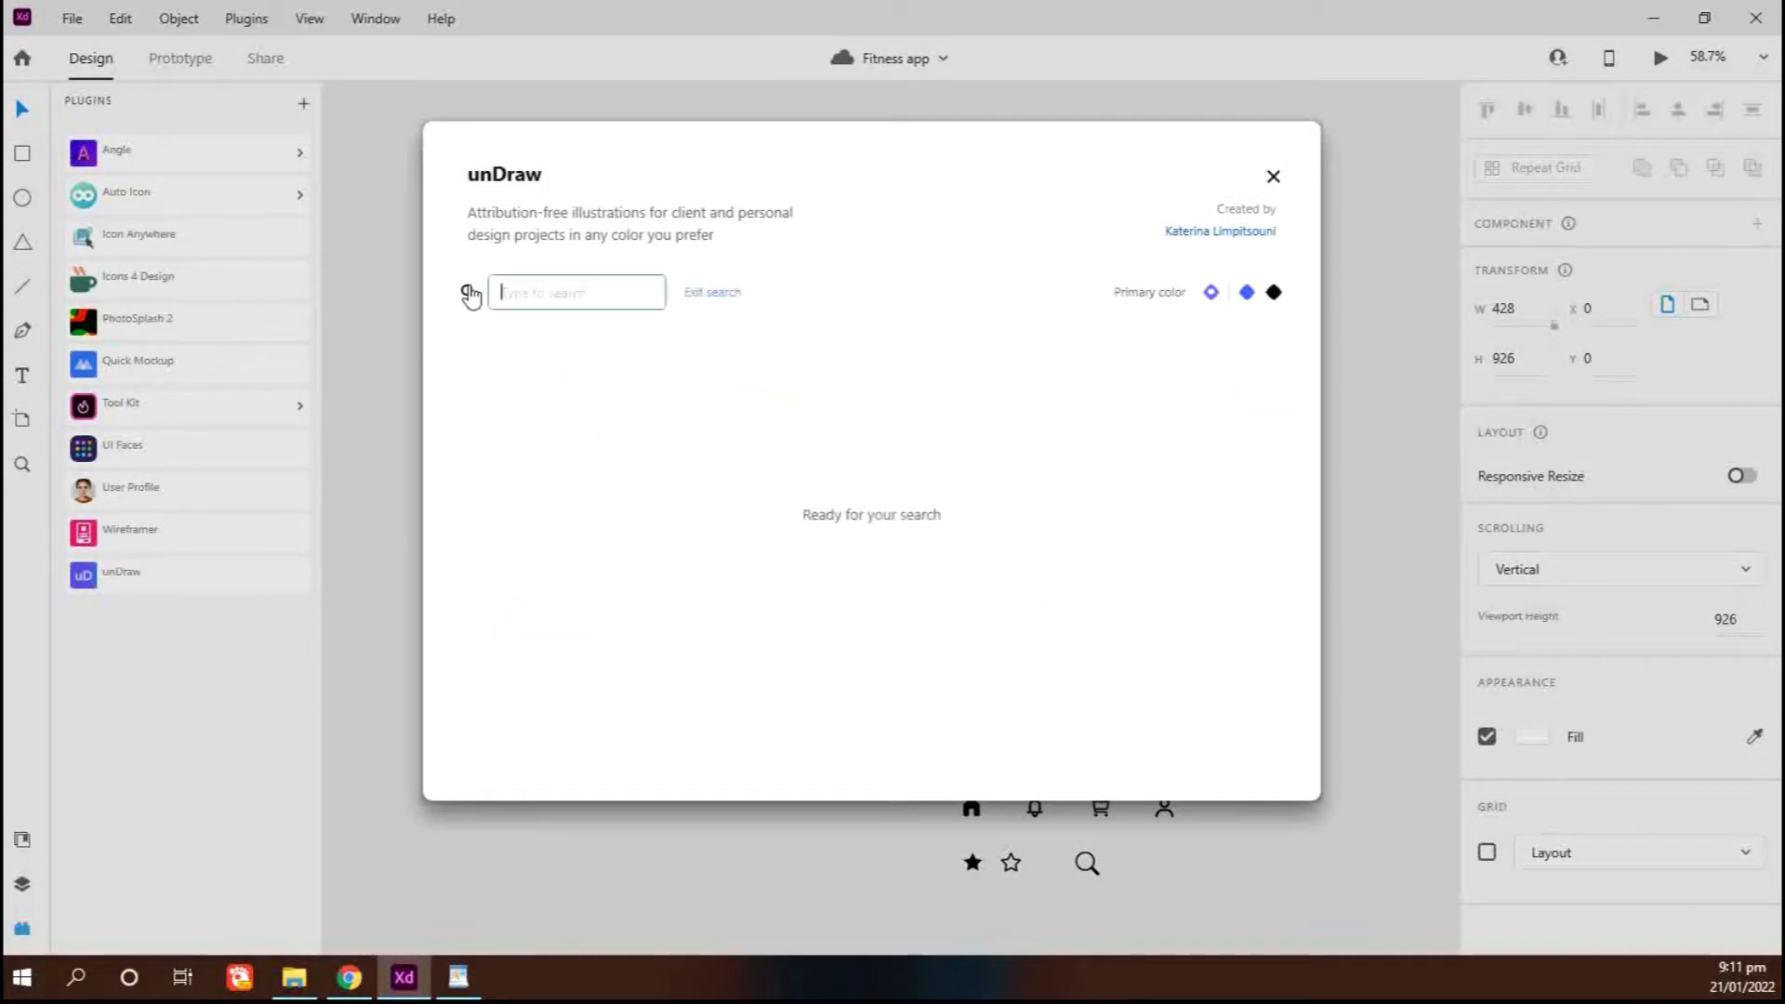
Search unDraw for "gym" and pick the Indoor bike illustration
{"action": "type", "text": "gym"}
{"action": "key", "text": "Return"}
{"action": "scroll", "coordinate": [1116, 478], "scroll_direction": "down", "scroll_amount": 5}
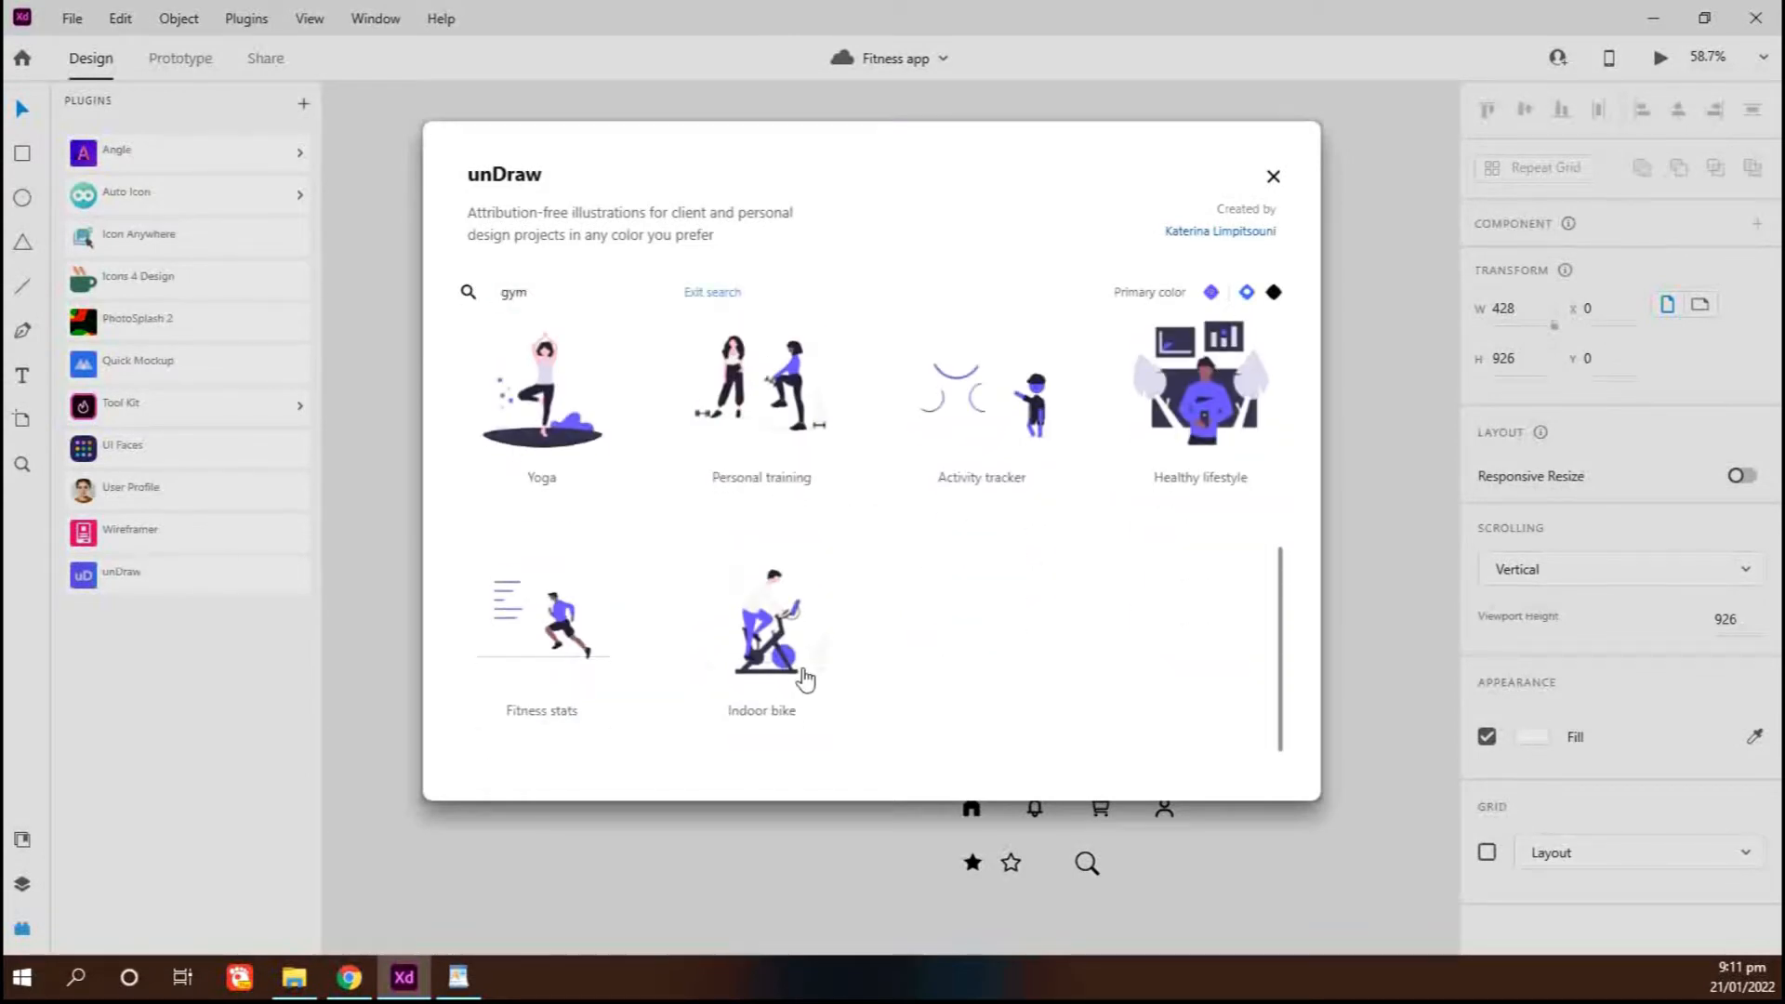
{"action": "left_click", "coordinate": [812, 686]}
{"action": "left_click", "coordinate": [869, 610]}
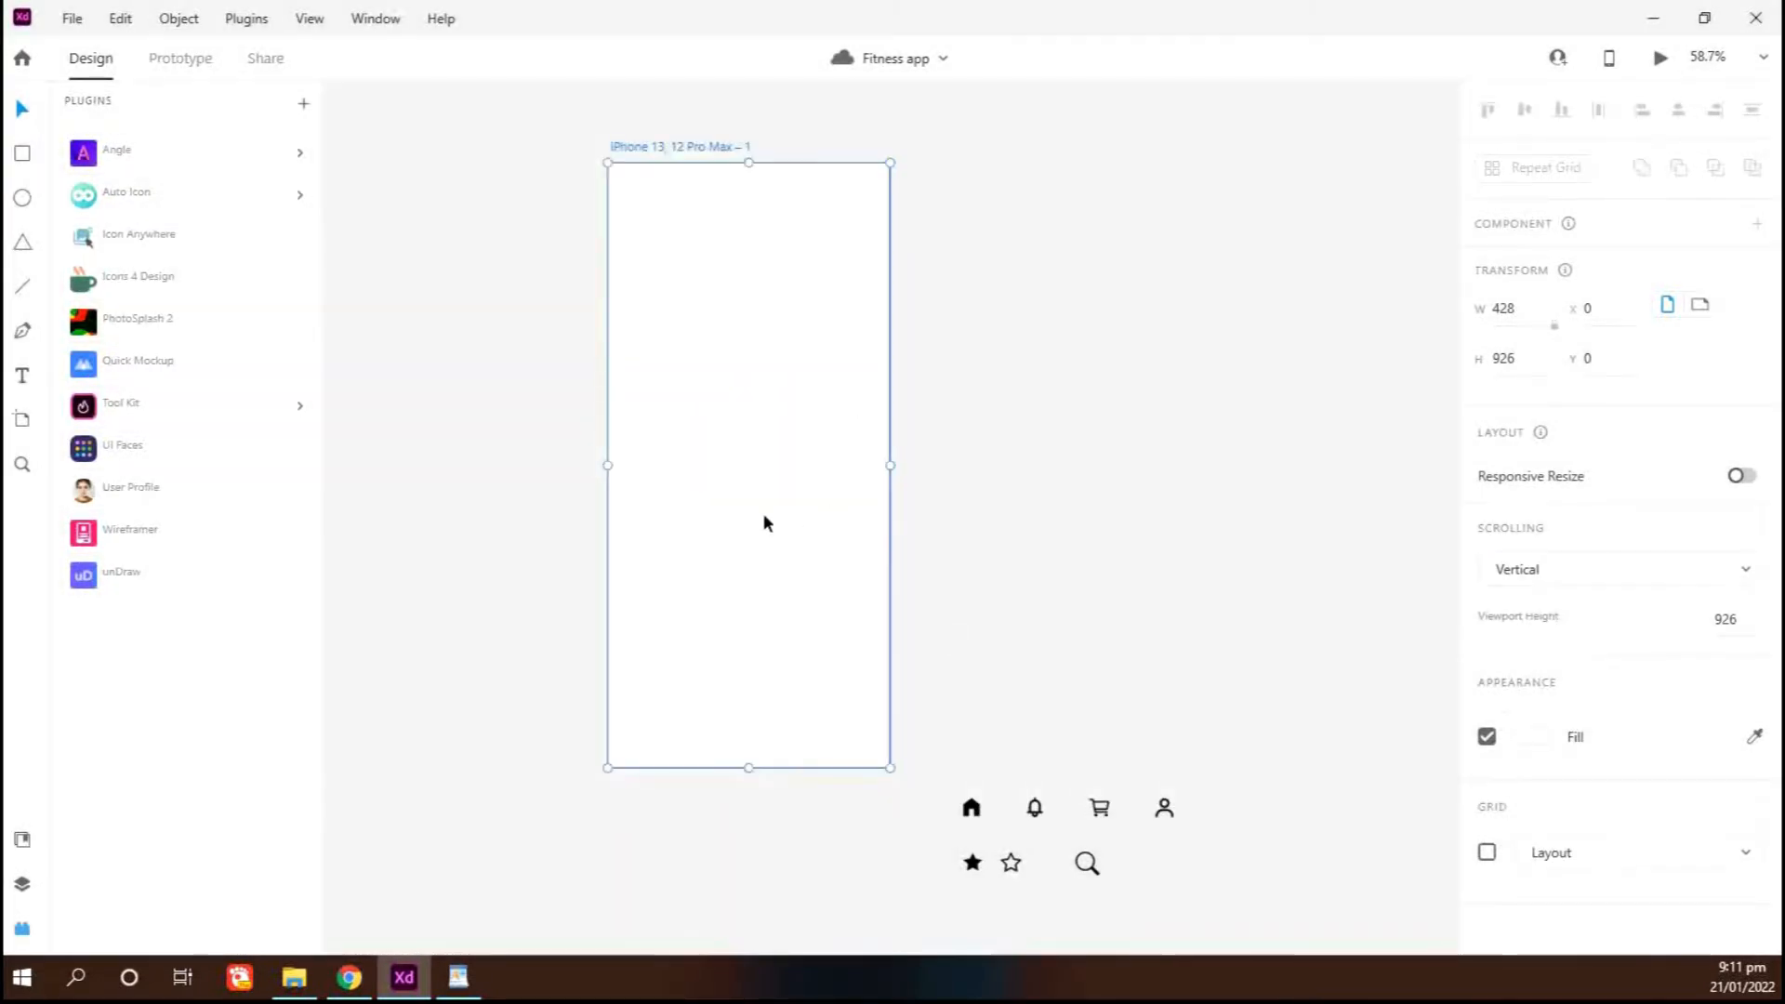
Paste the Indoor bike illustration onto the iPhone artboard and scale it down to fit inside, about 279 by 236
{"action": "key", "text": "ctrl+v"}
{"action": "left_click_drag", "start_coordinate": [792, 583], "coordinate": [792, 533]}
{"action": "left_click_drag", "start_coordinate": [961, 569], "coordinate": [908, 494]}
Ungroup the illustration and delete the background elements around the cyclist, including the faint window
{"action": "right_click", "coordinate": [757, 443]}
{"action": "left_click", "coordinate": [742, 406]}
{"action": "right_click", "coordinate": [741, 401]}
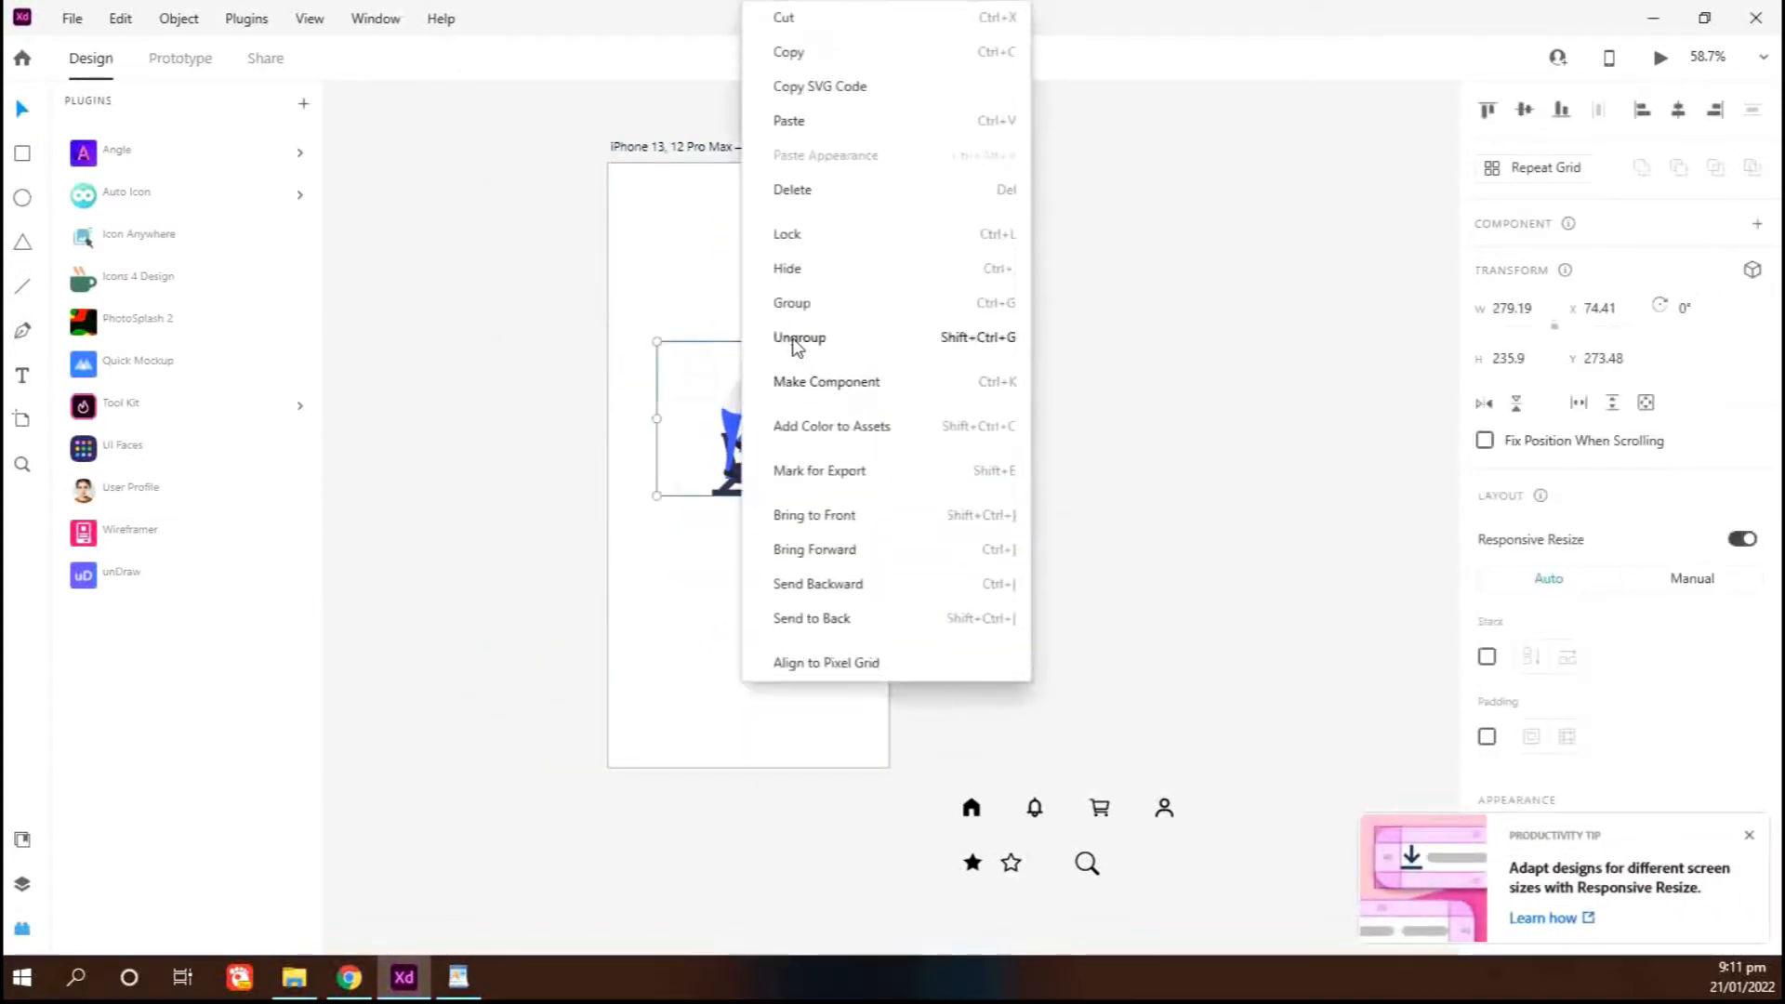
{"action": "left_click", "coordinate": [795, 342]}
{"action": "scroll", "coordinate": [776, 449], "scroll_direction": "up", "scroll_amount": 4}
{"action": "left_click_drag", "start_coordinate": [965, 621], "coordinate": [844, 378]}
{"action": "key", "text": "Delete"}
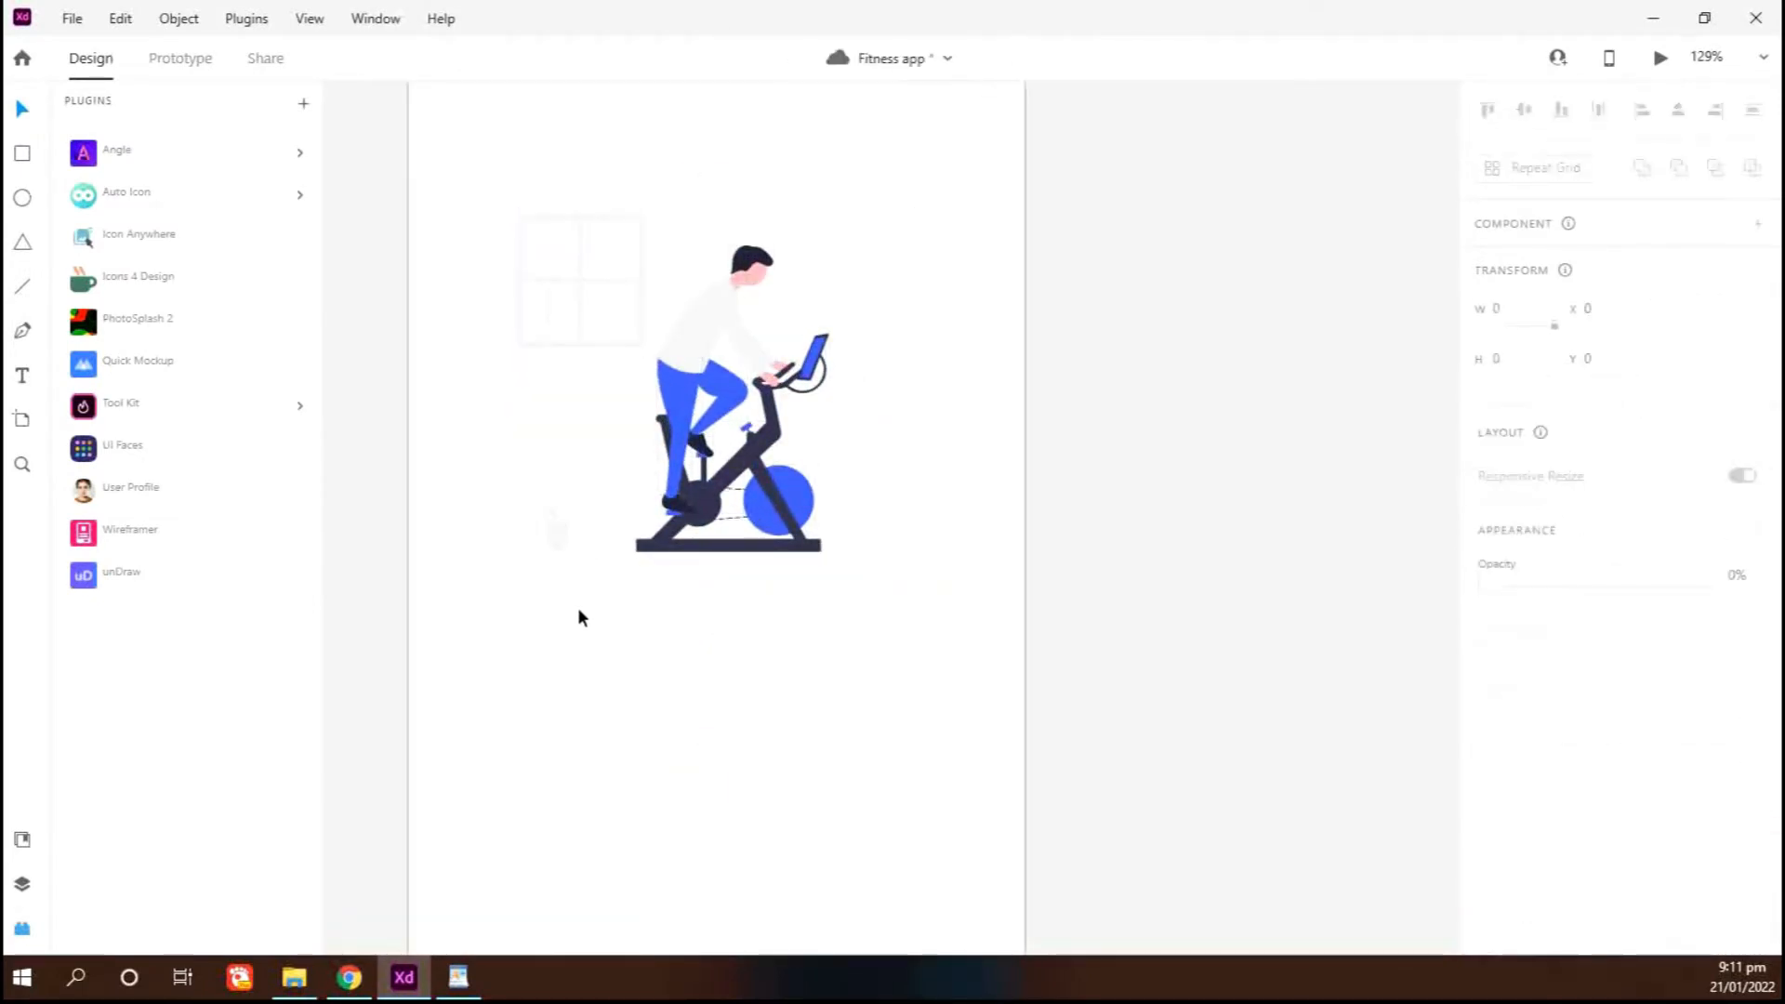
{"action": "left_click_drag", "start_coordinate": [578, 606], "coordinate": [506, 437]}
{"action": "key", "text": "Delete"}
{"action": "left_click_drag", "start_coordinate": [480, 173], "coordinate": [603, 357]}
{"action": "key", "text": "Delete"}
Group all the remaining cyclist and exercise bike shapes
{"action": "left_click_drag", "start_coordinate": [916, 643], "coordinate": [632, 209]}
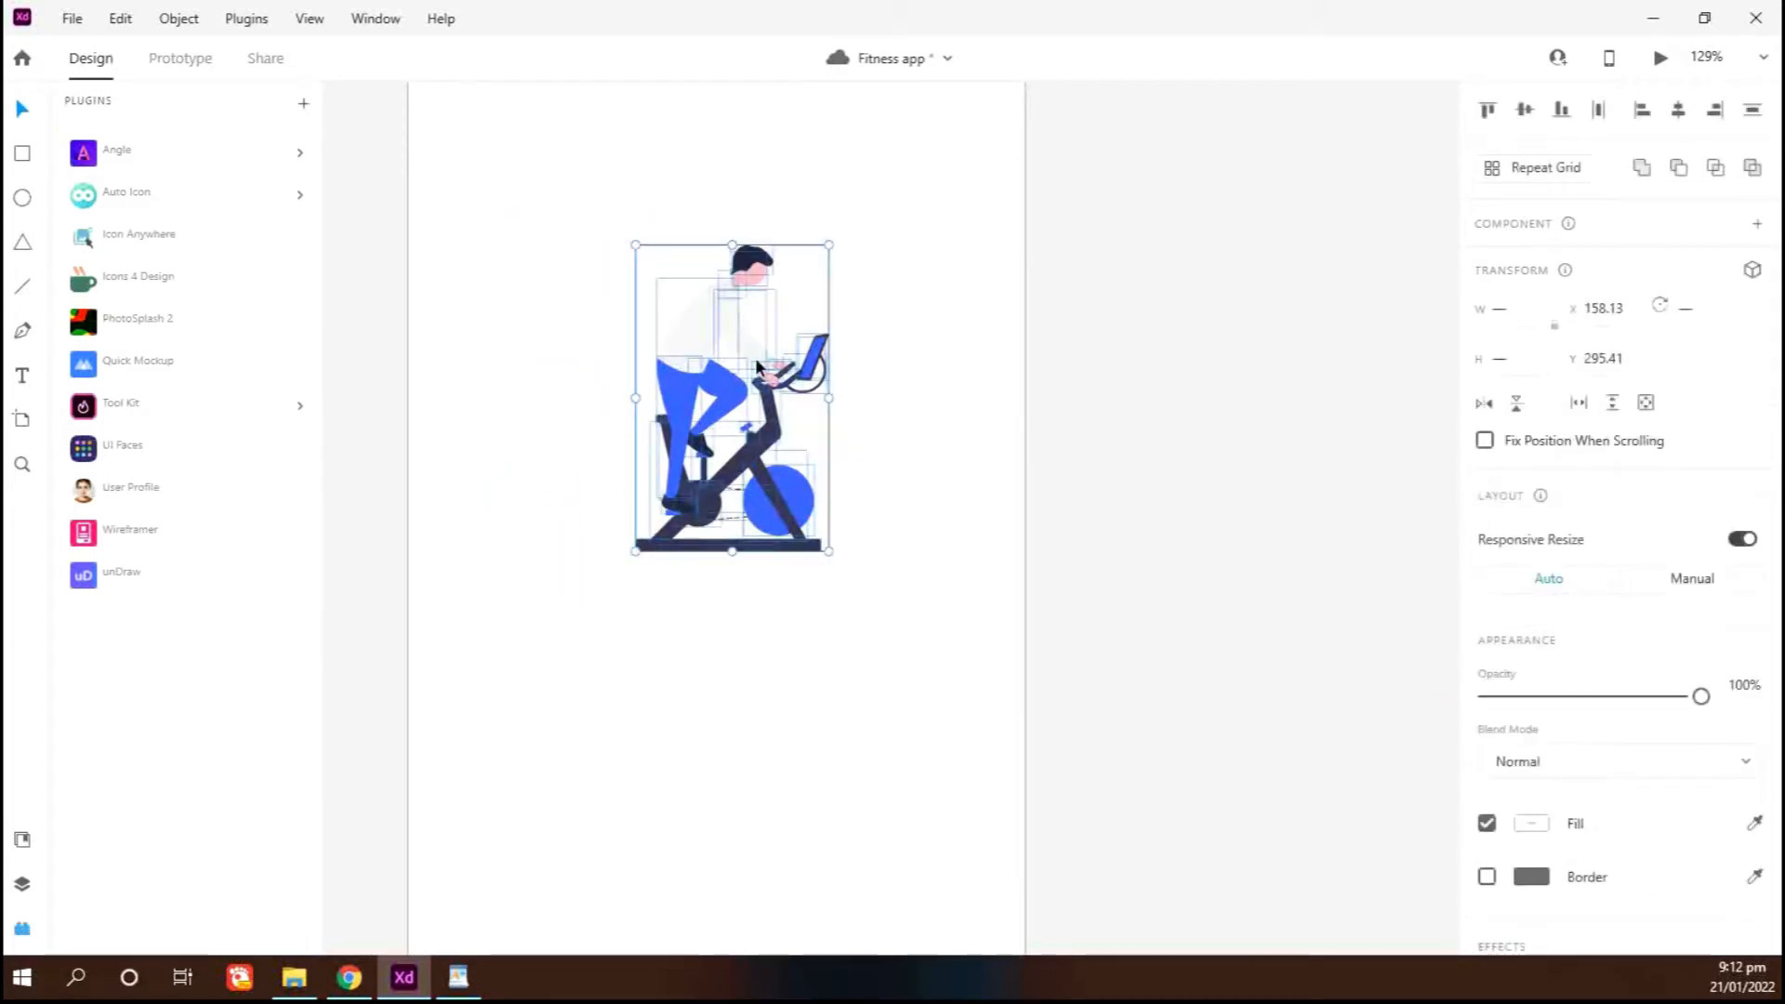
{"action": "right_click", "coordinate": [707, 332]}
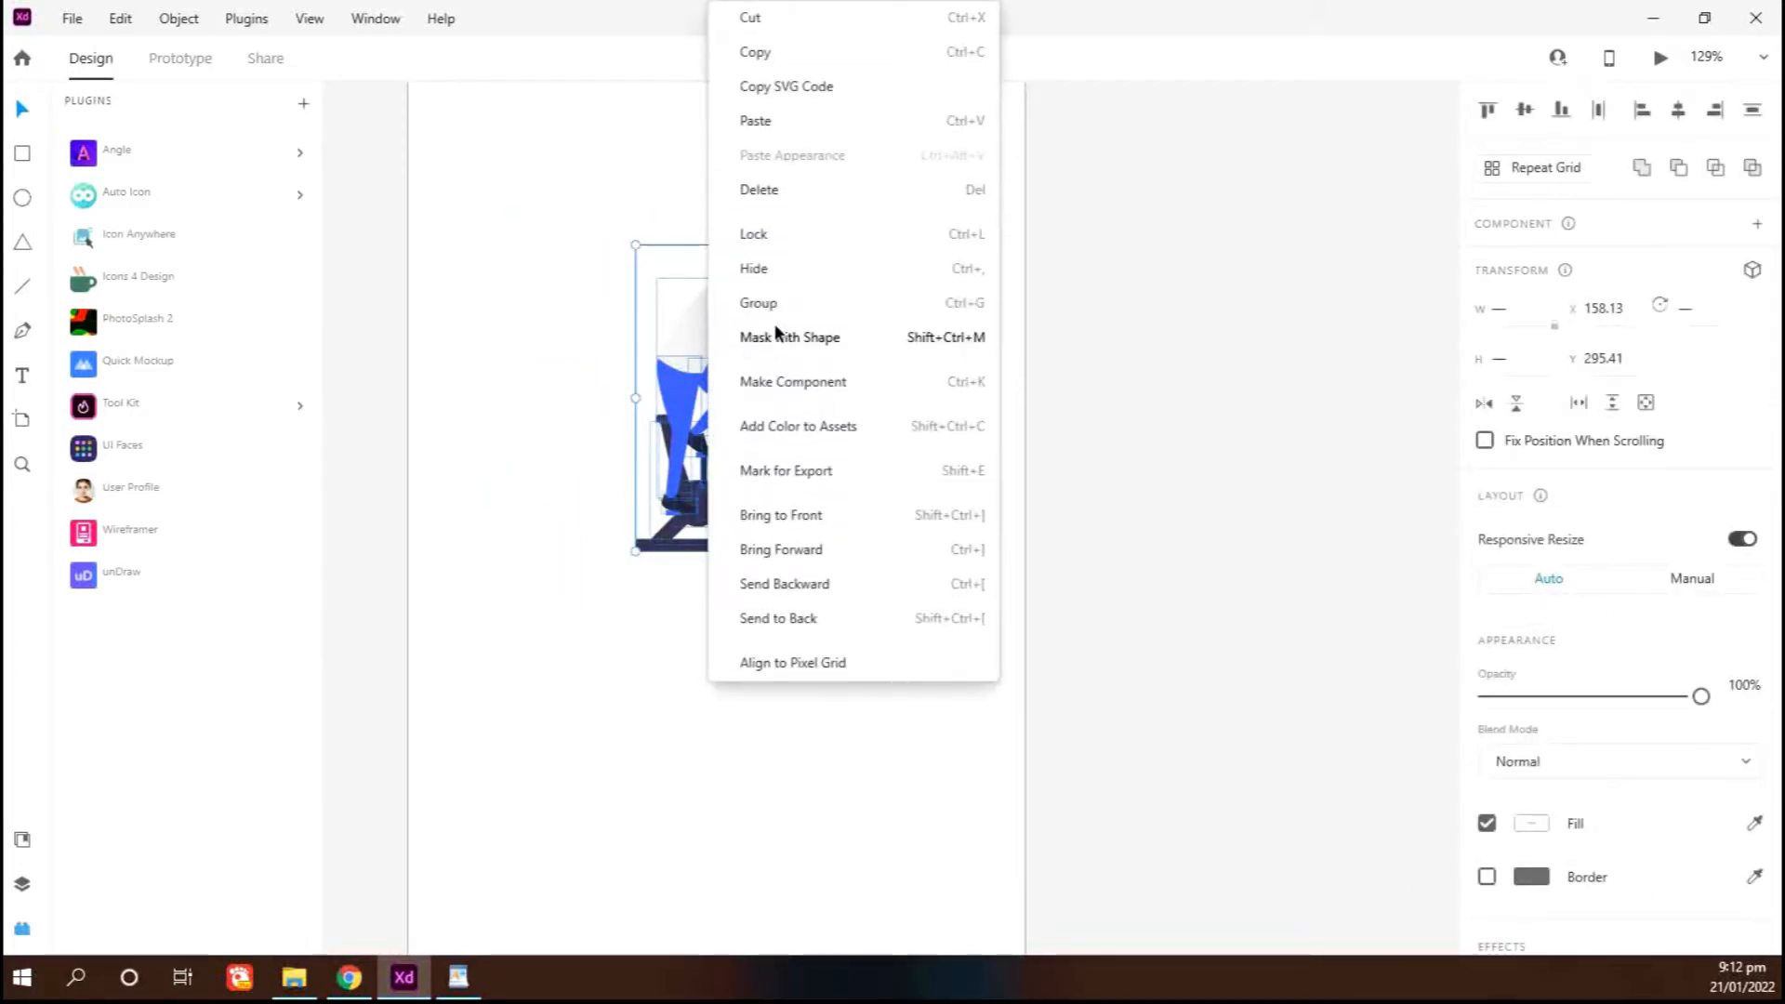
{"action": "left_click", "coordinate": [778, 299]}
Enlarge the cyclist group to about 247 by 396 and place it in the artboard's upper half, around X 90, Y 145
{"action": "scroll", "coordinate": [760, 433], "scroll_direction": "down", "scroll_amount": 5}
{"action": "left_click_drag", "start_coordinate": [784, 473], "coordinate": [827, 517]}
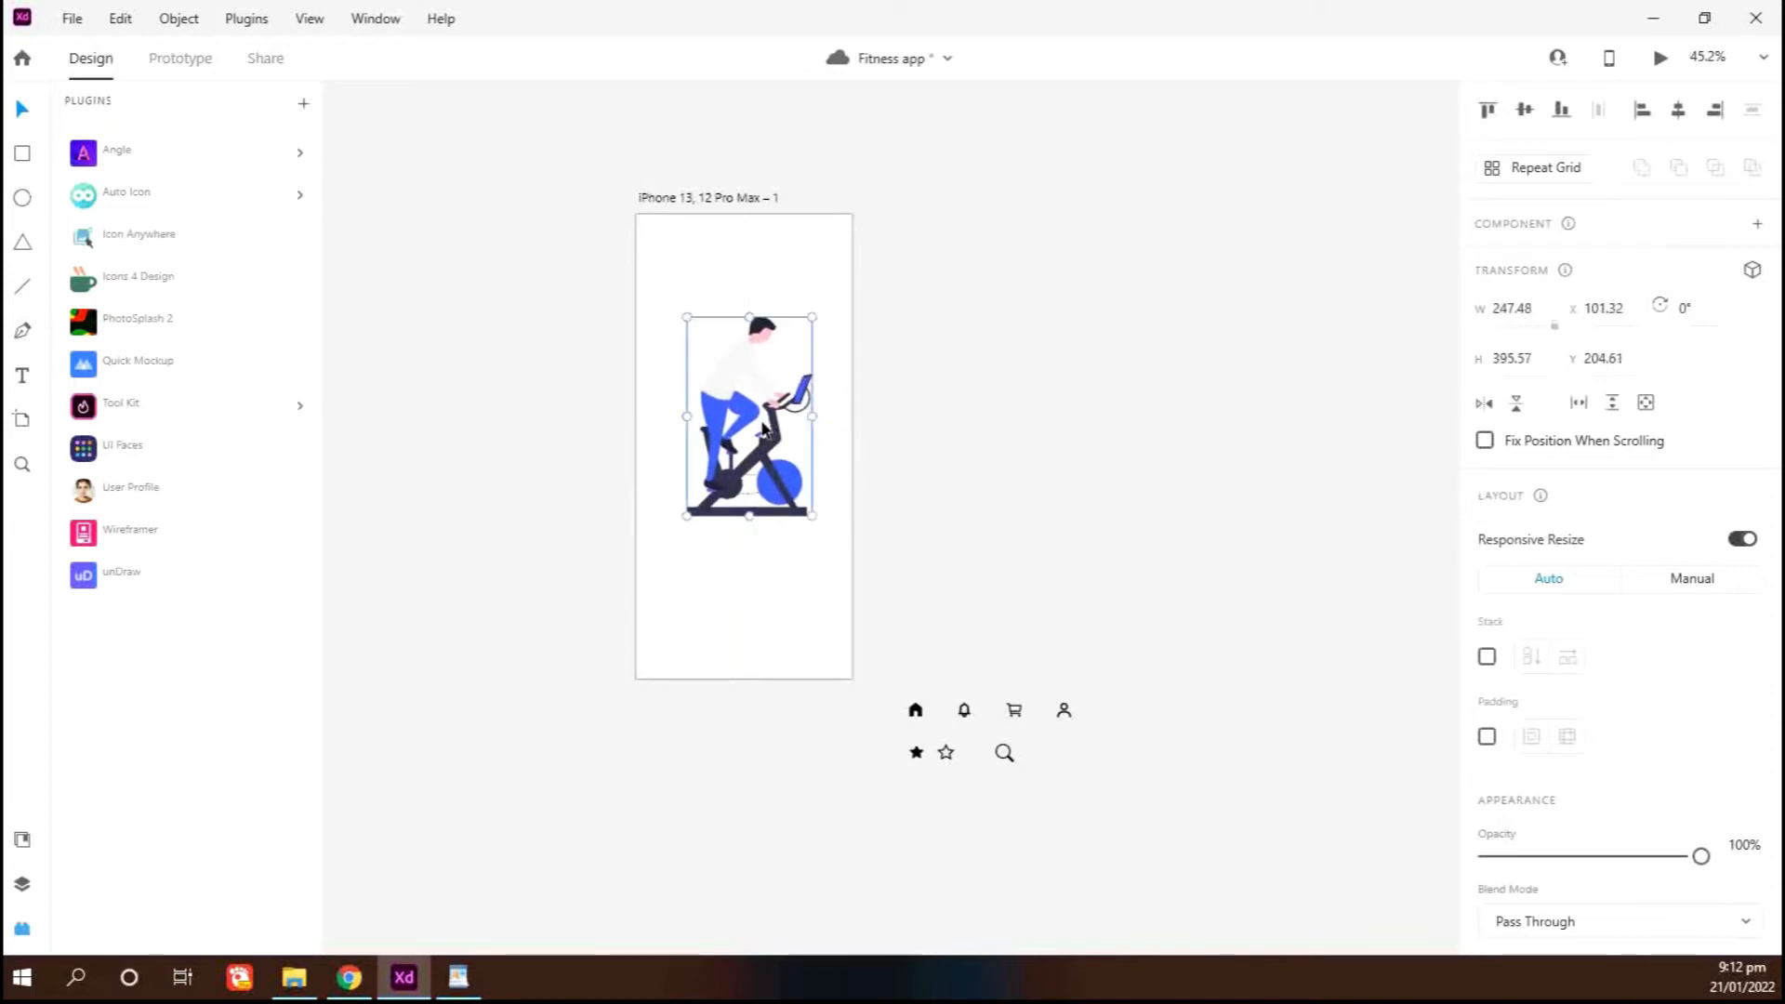
{"action": "left_click_drag", "start_coordinate": [757, 420], "coordinate": [751, 388]}
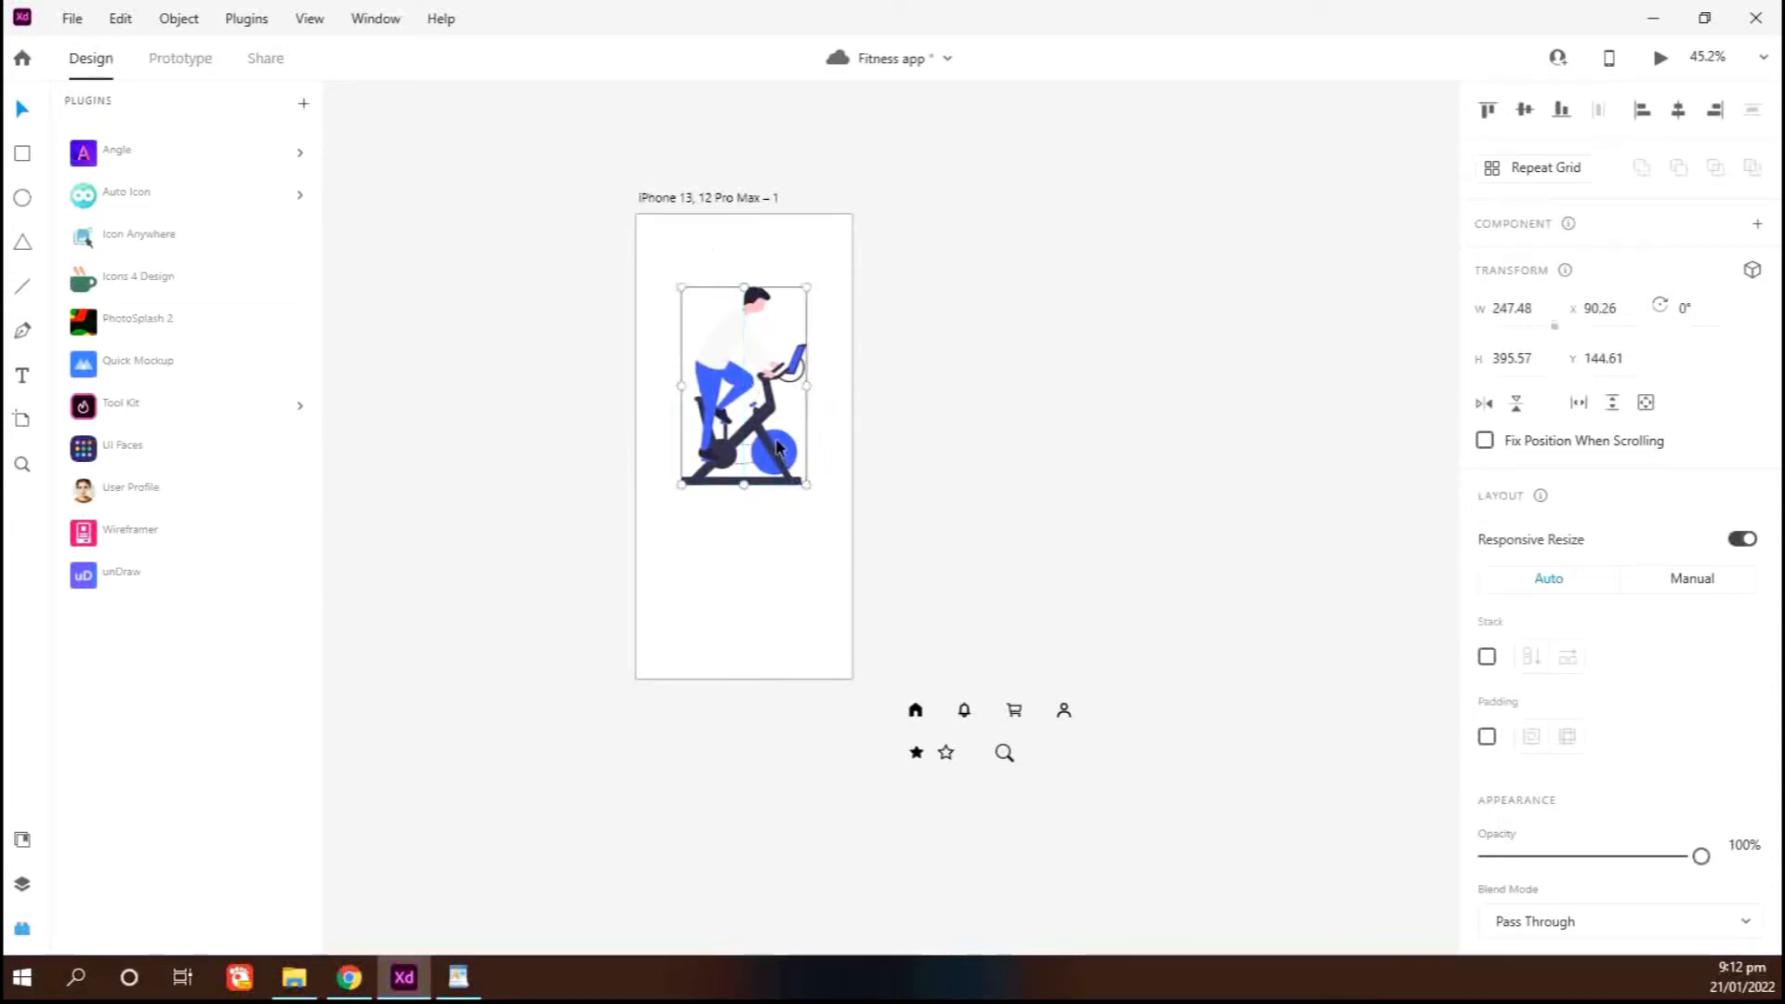
{"action": "left_click", "coordinate": [741, 550]}
{"action": "scroll", "coordinate": [768, 606], "scroll_direction": "up", "scroll_amount": 2}
{"action": "scroll", "coordinate": [768, 606], "scroll_direction": "up", "scroll_amount": 1}
Show the document assets and add the two-line heading "Are You Ready to Get Fit & Powerful" below the illustration
{"action": "left_click", "coordinate": [25, 839]}
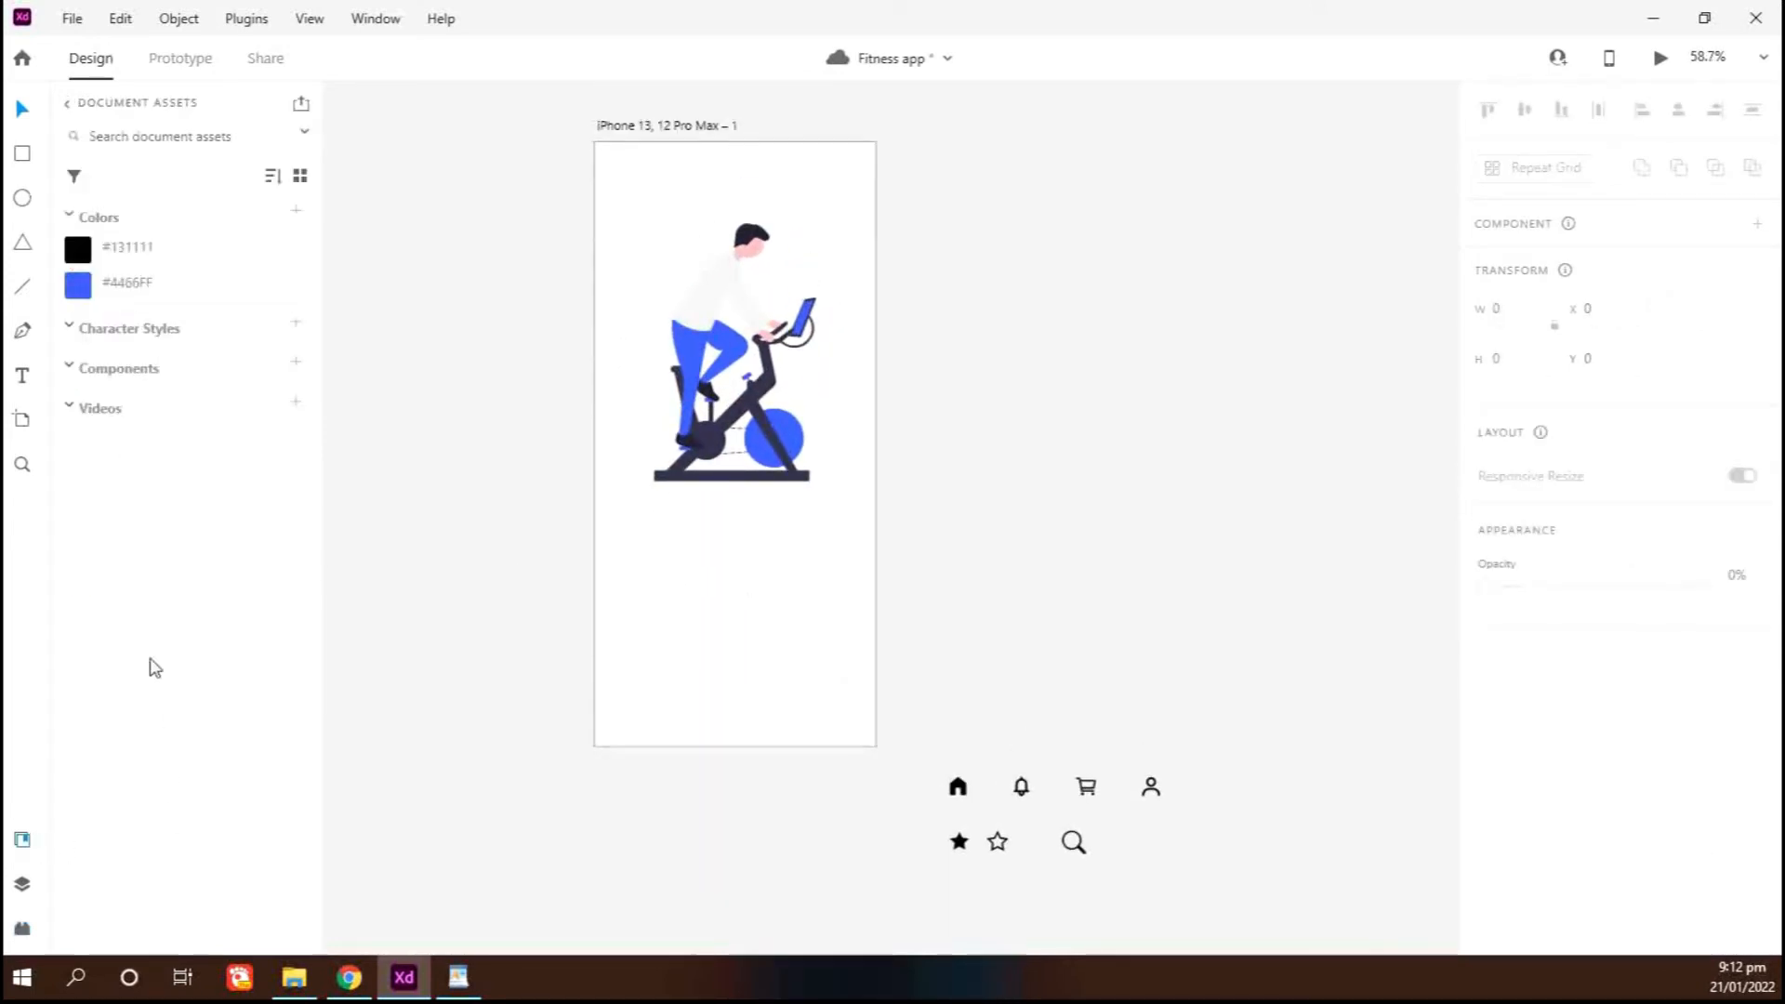
{"action": "left_click", "coordinate": [659, 562]}
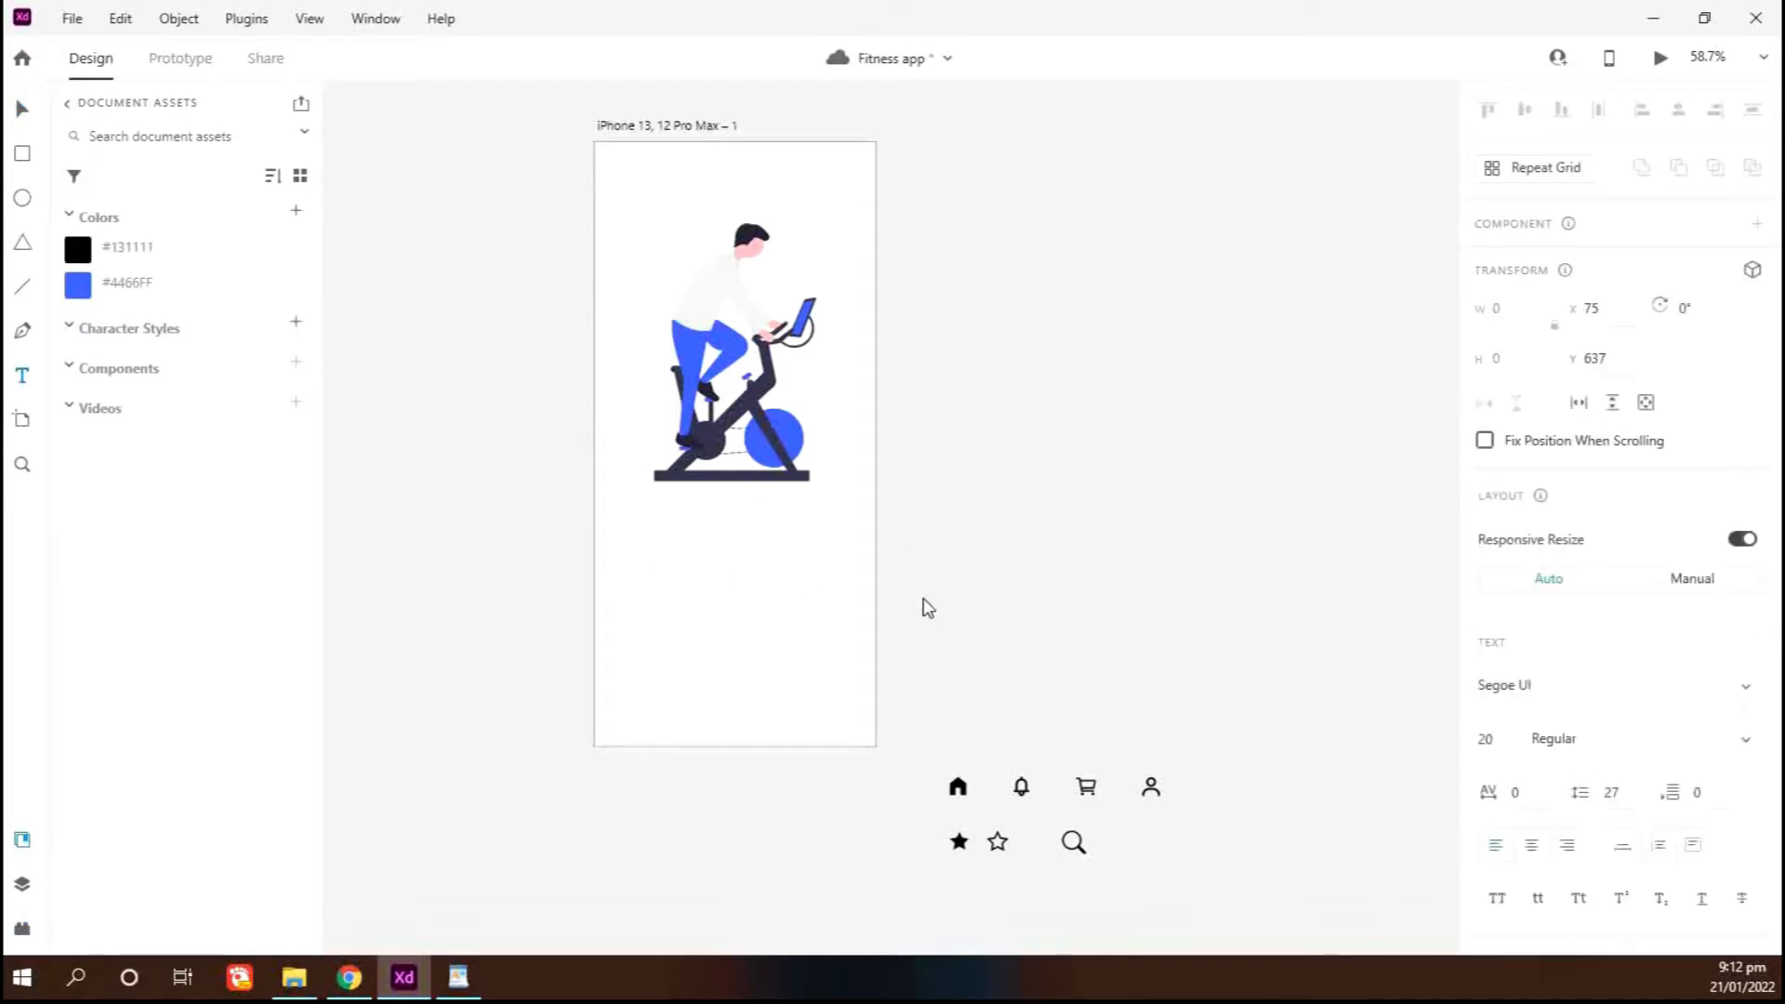
{"action": "key", "text": "alt+Tab"}
{"action": "key", "text": "alt+Tab"}
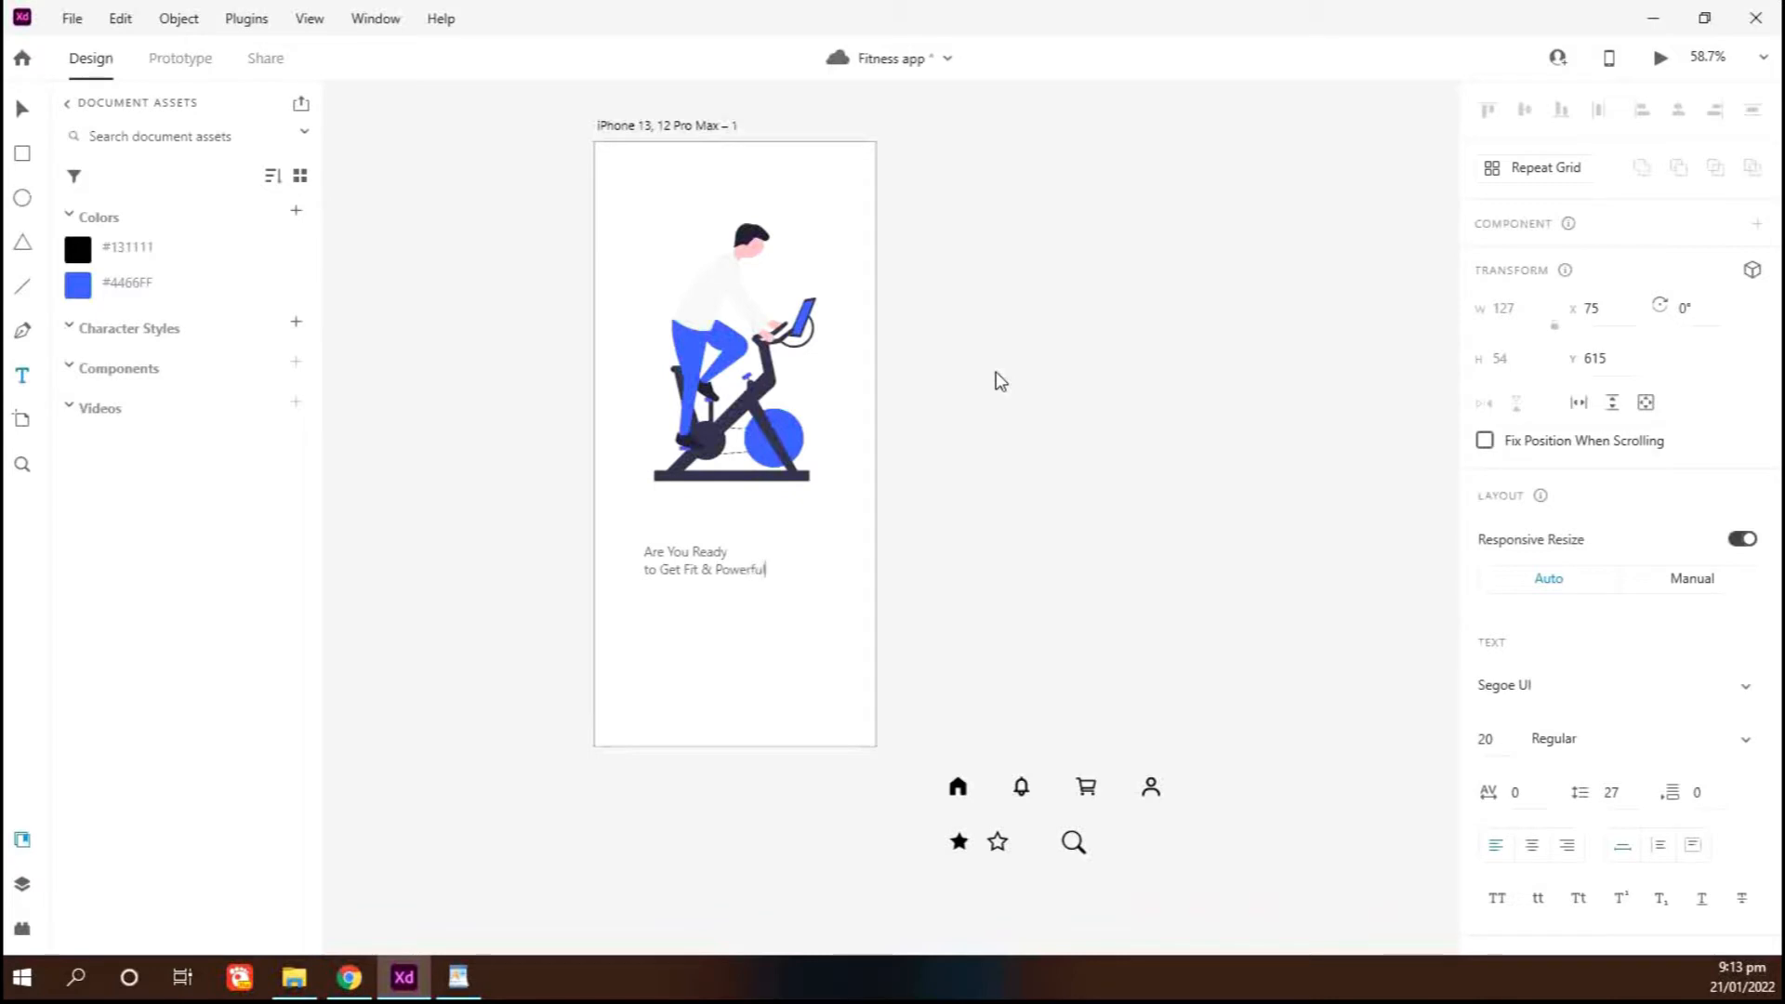
Set the whole heading in Poppins at size 37 with centred alignment
{"action": "key", "text": "ctrl+a"}
{"action": "left_click", "coordinate": [1525, 685]}
{"action": "type", "text": "Poppins"}
{"action": "key", "text": "Return"}
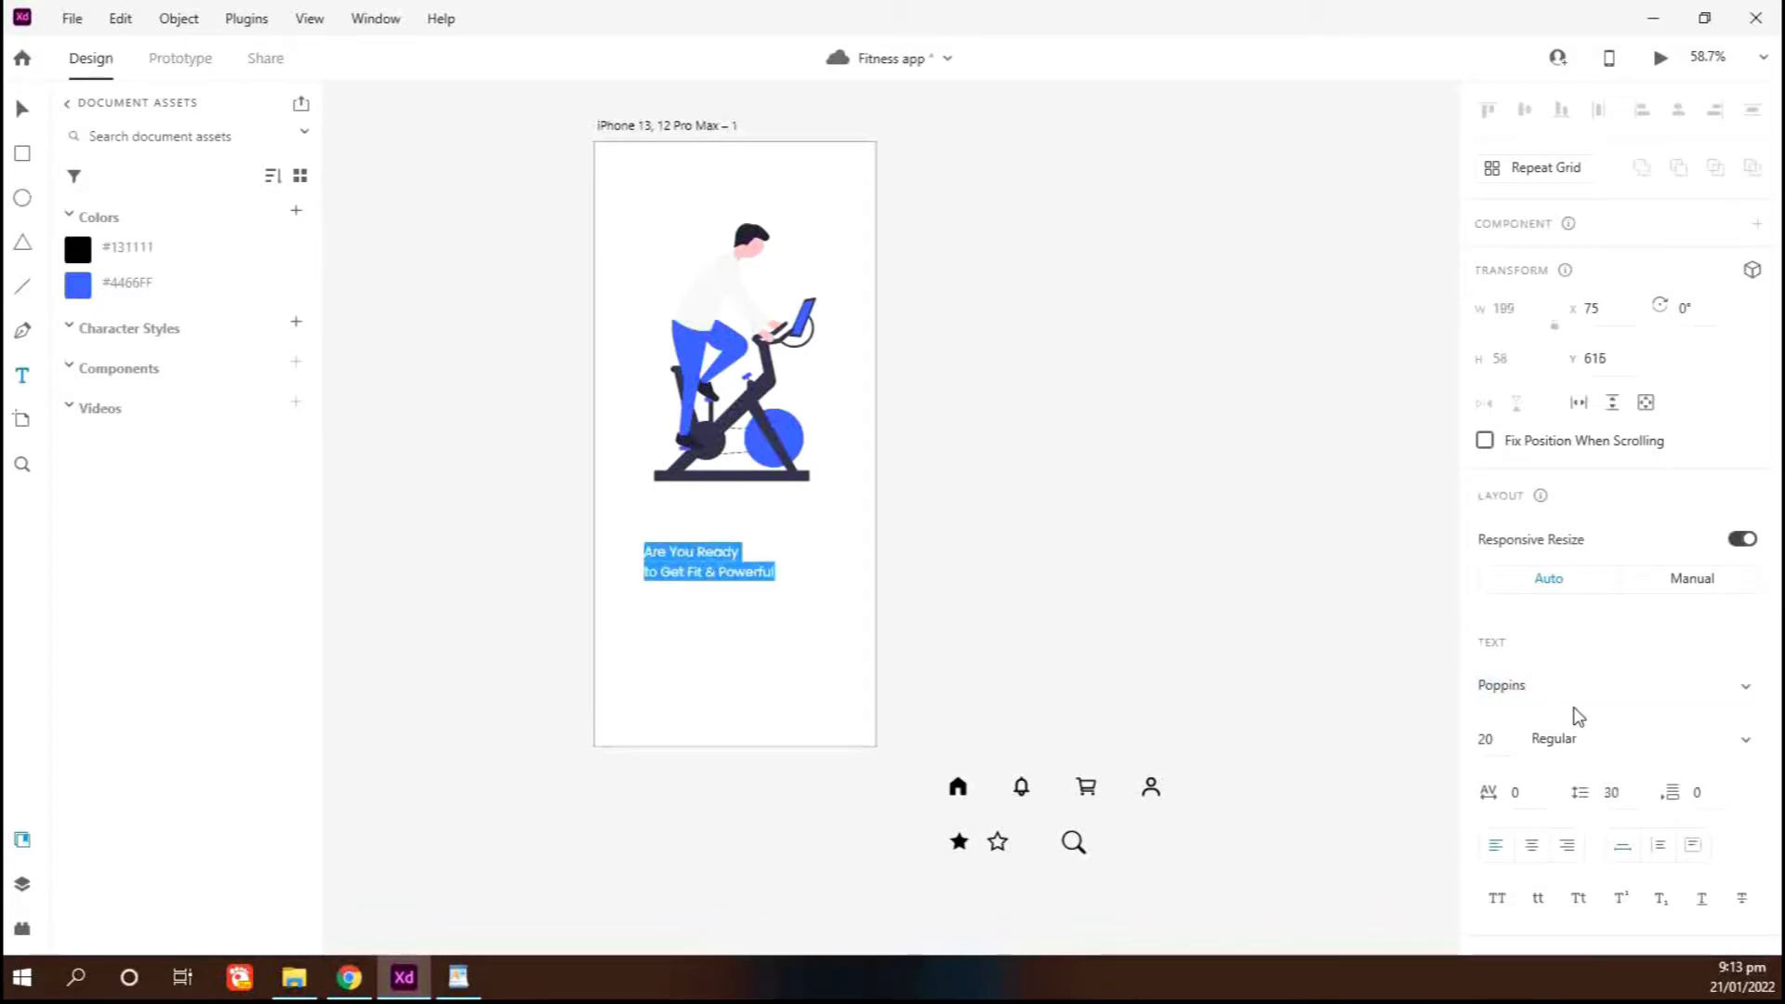
{"action": "left_click", "coordinate": [1488, 738]}
{"action": "type", "text": "37"}
{"action": "key", "text": "Return"}
{"action": "scroll", "coordinate": [1530, 629], "scroll_direction": "down", "scroll_amount": 3}
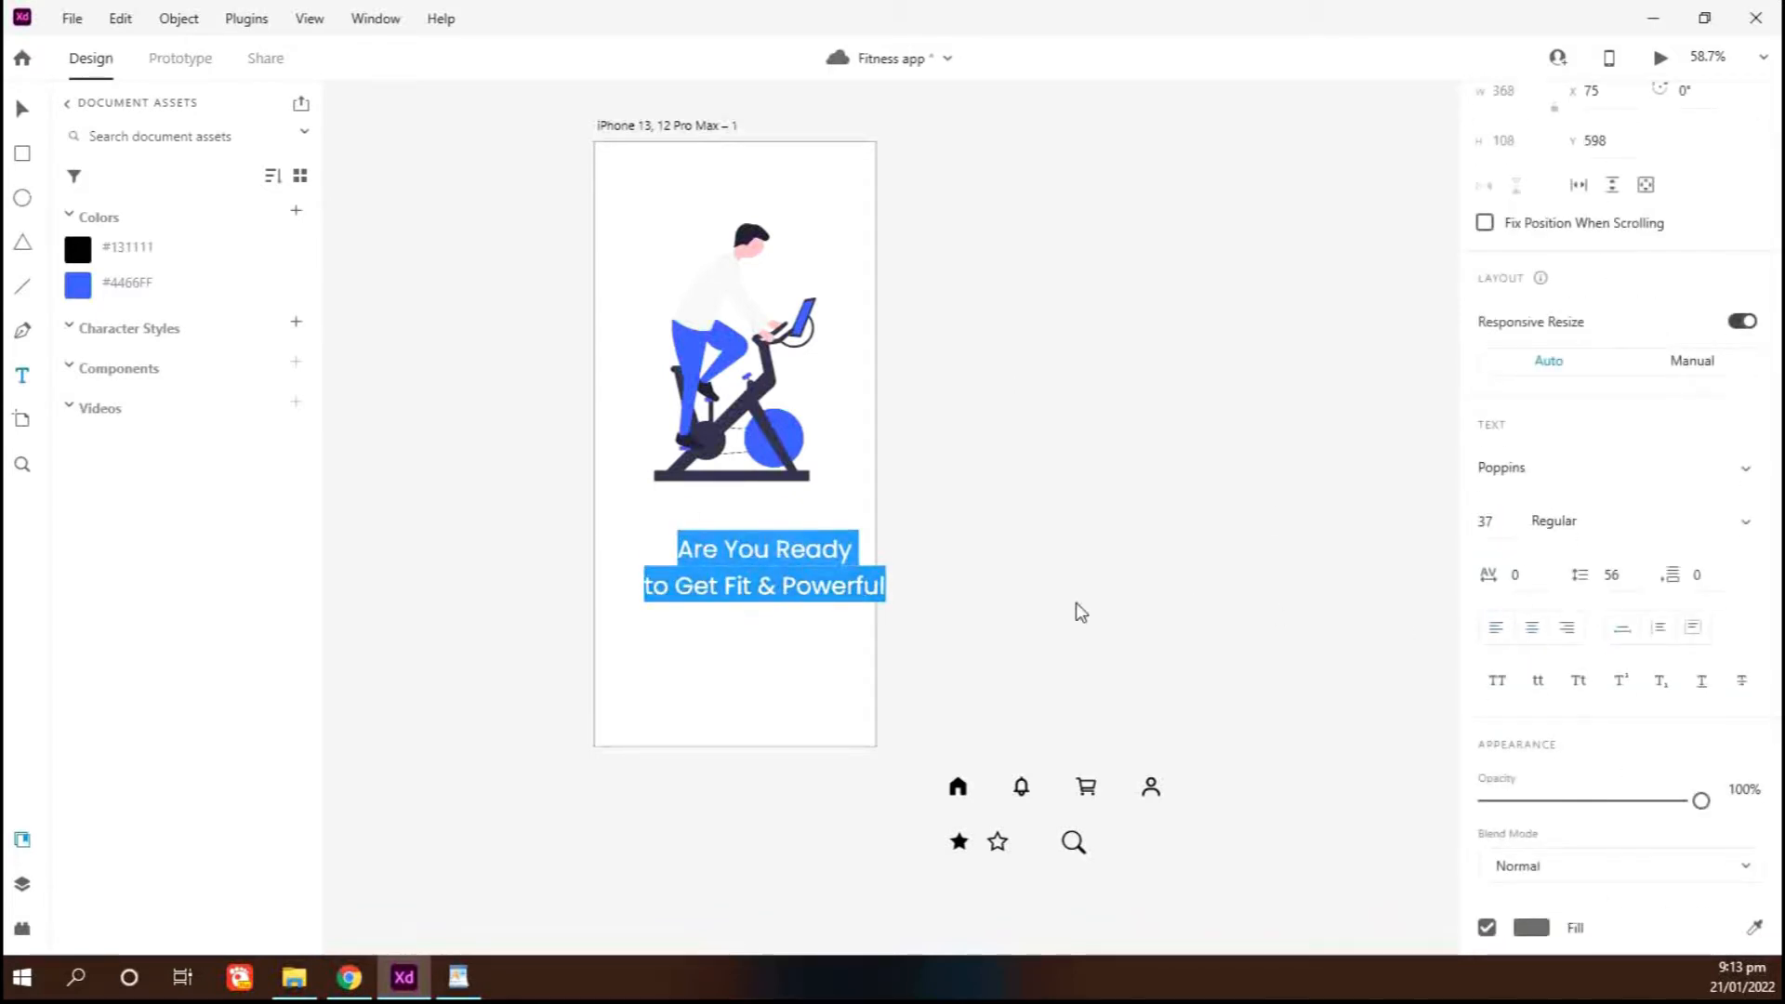
Make the heading SemiBold and centre it horizontally on the artboard below the illustration
{"action": "left_click", "coordinate": [1539, 522]}
{"action": "key", "text": "Down"}
{"action": "key", "text": "Down"}
{"action": "key", "text": "Down"}
{"action": "key", "text": "Down"}
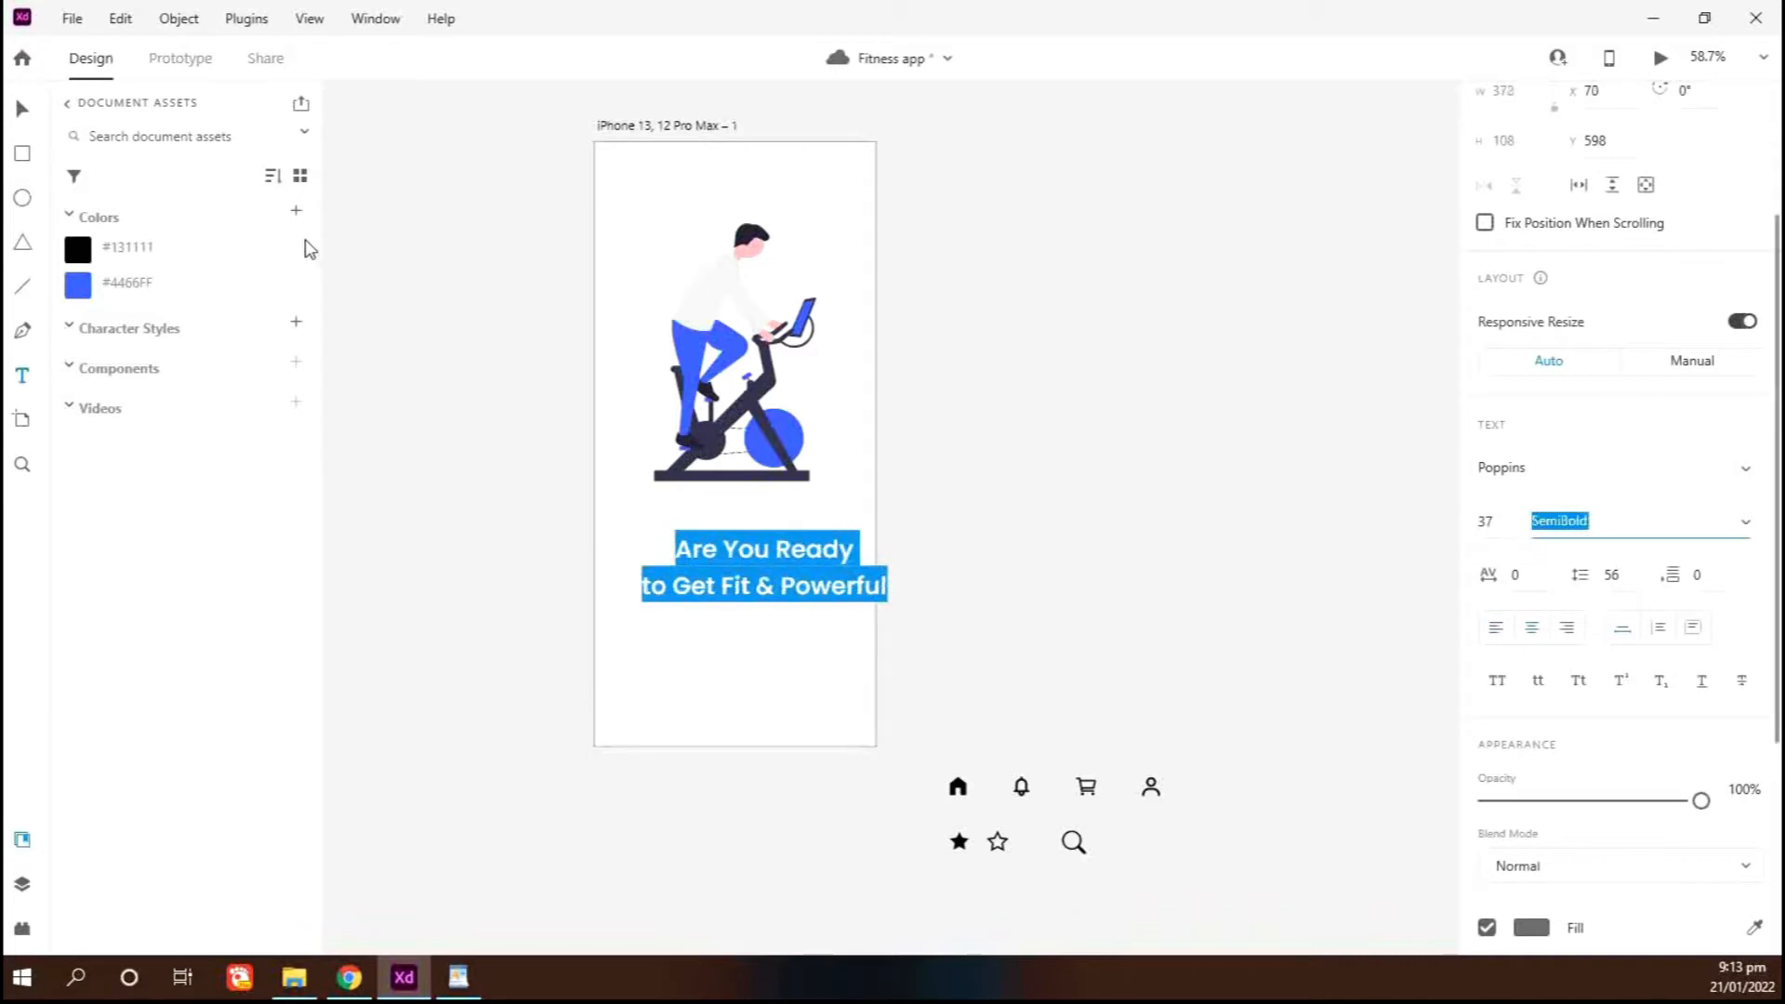
{"action": "key", "text": "Escape"}
{"action": "left_click_drag", "start_coordinate": [753, 569], "coordinate": [721, 554]}
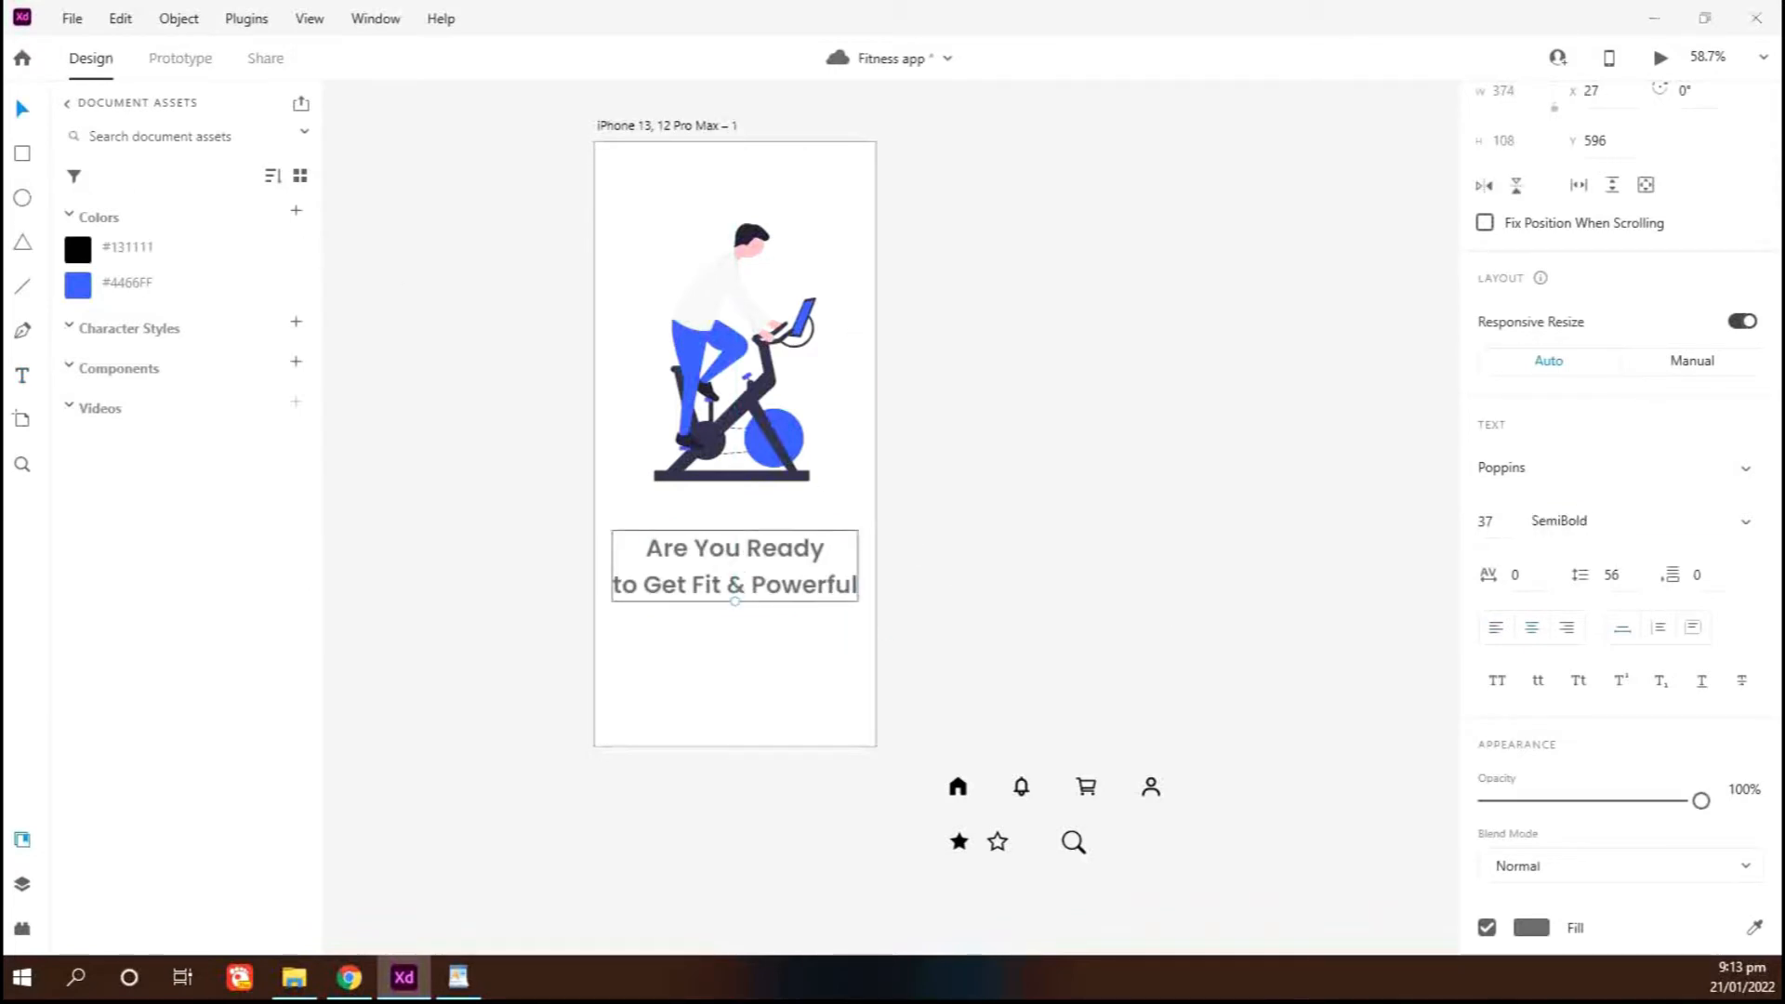
Colour the heading with the document colour #131111 and set its line spacing to 47
{"action": "scroll", "coordinate": [1597, 903], "scroll_direction": "down", "scroll_amount": 3}
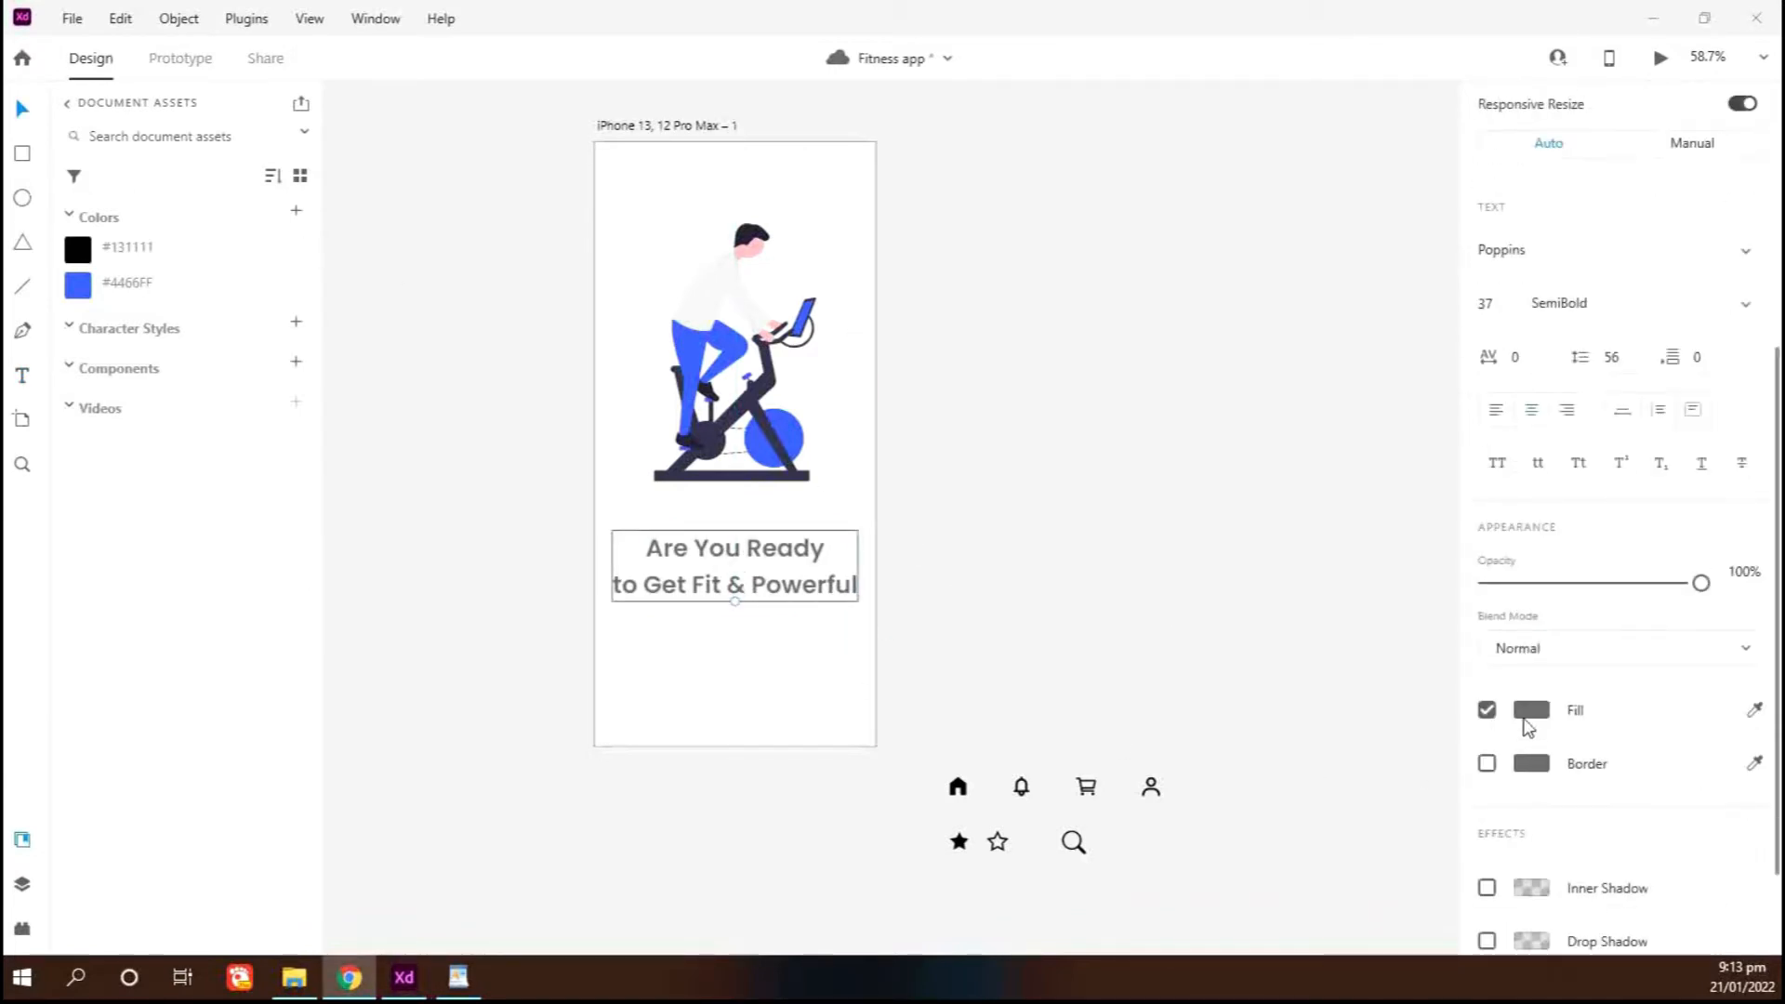
{"action": "left_click", "coordinate": [1536, 714]}
{"action": "left_click_drag", "start_coordinate": [1228, 707], "coordinate": [1152, 750]}
{"action": "left_click", "coordinate": [104, 250]}
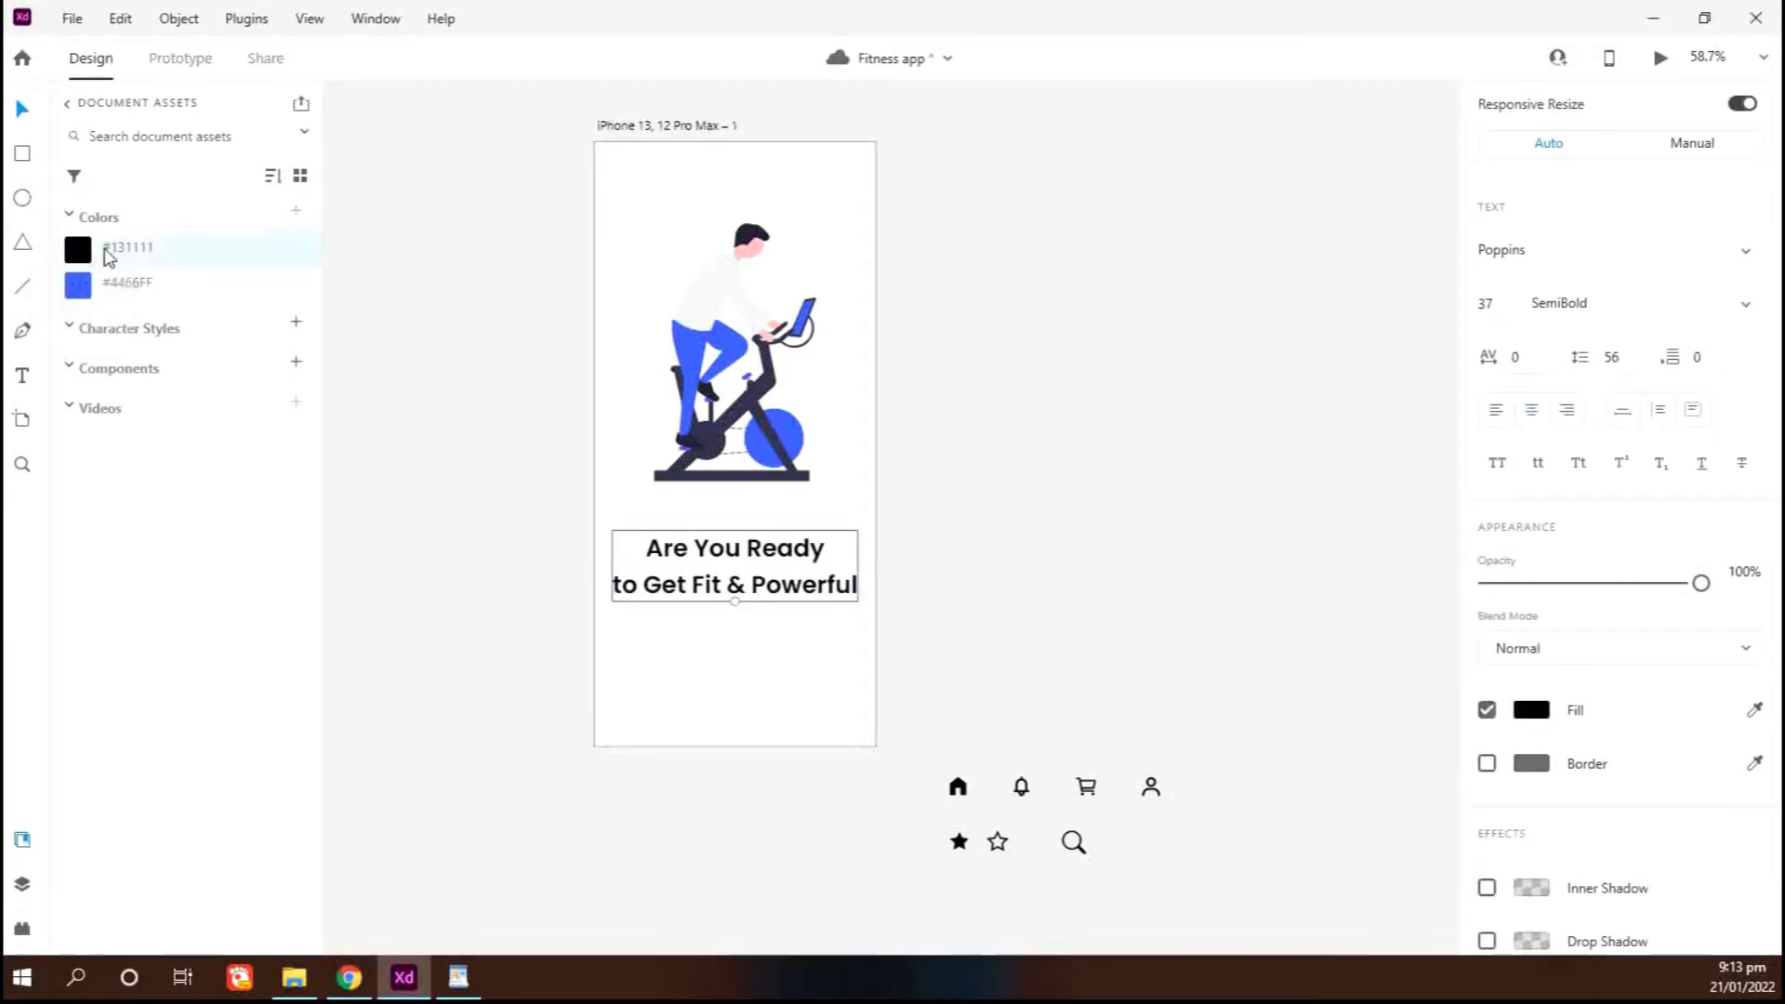
{"action": "key", "text": "Return"}
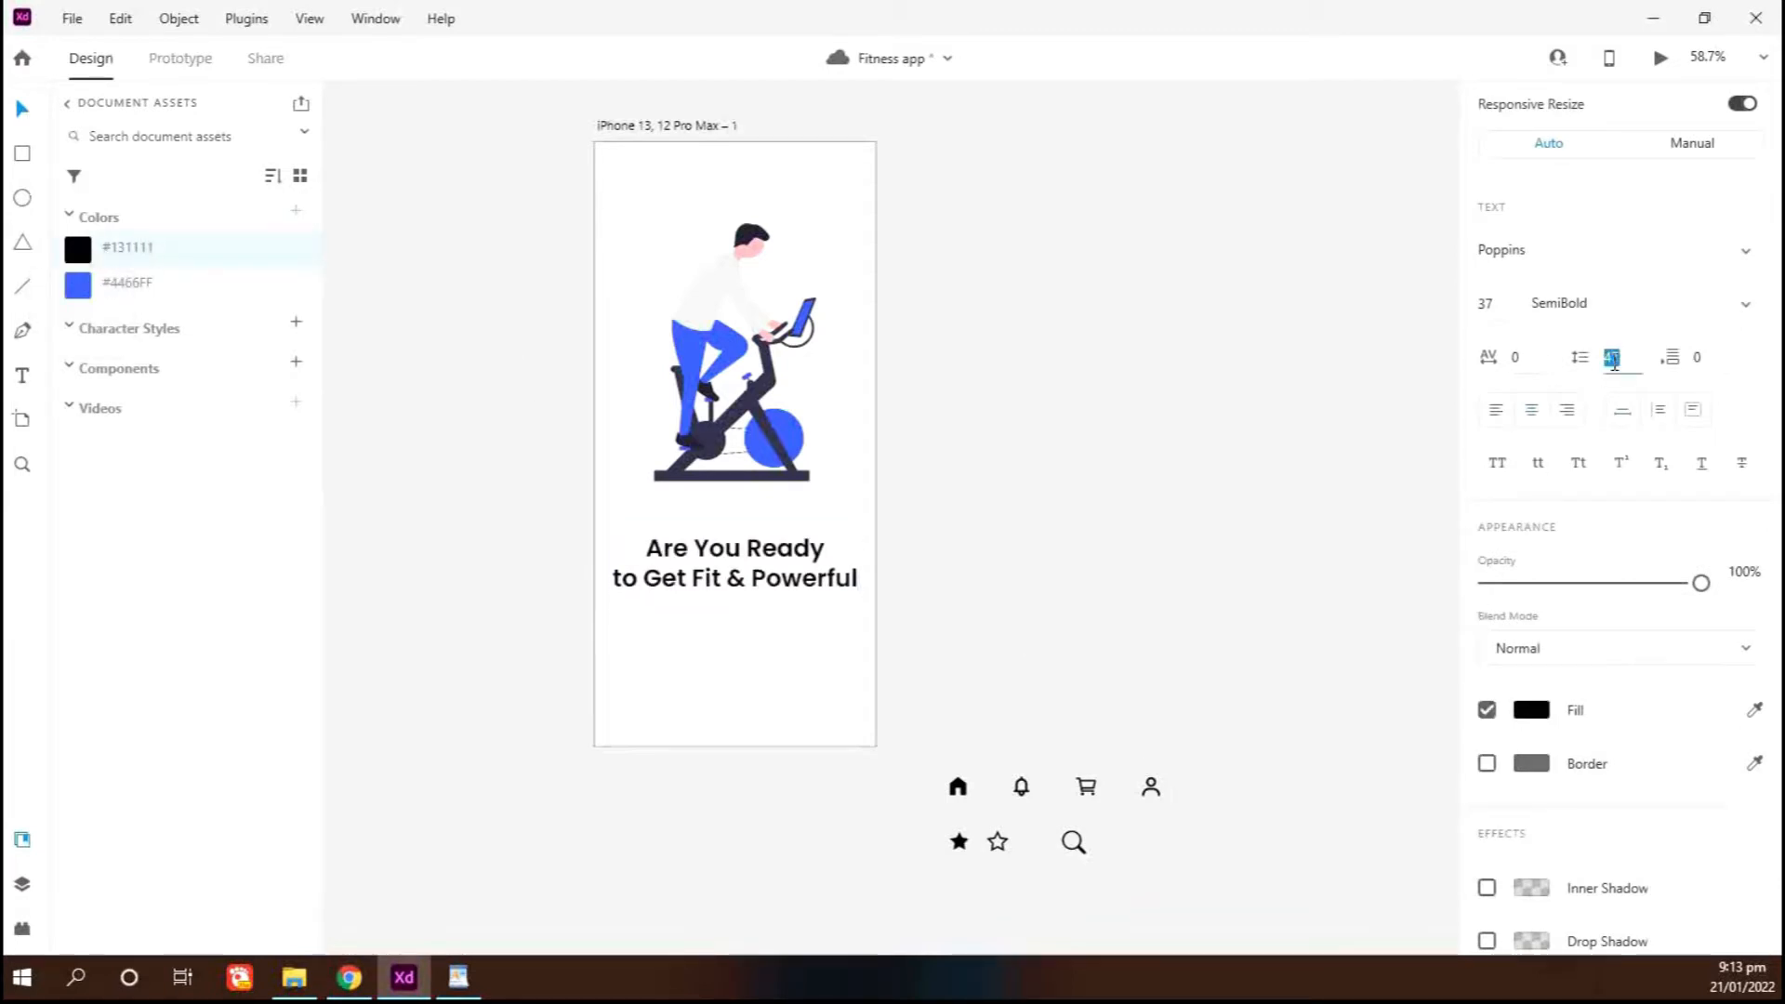
{"action": "left_click", "coordinate": [760, 674]}
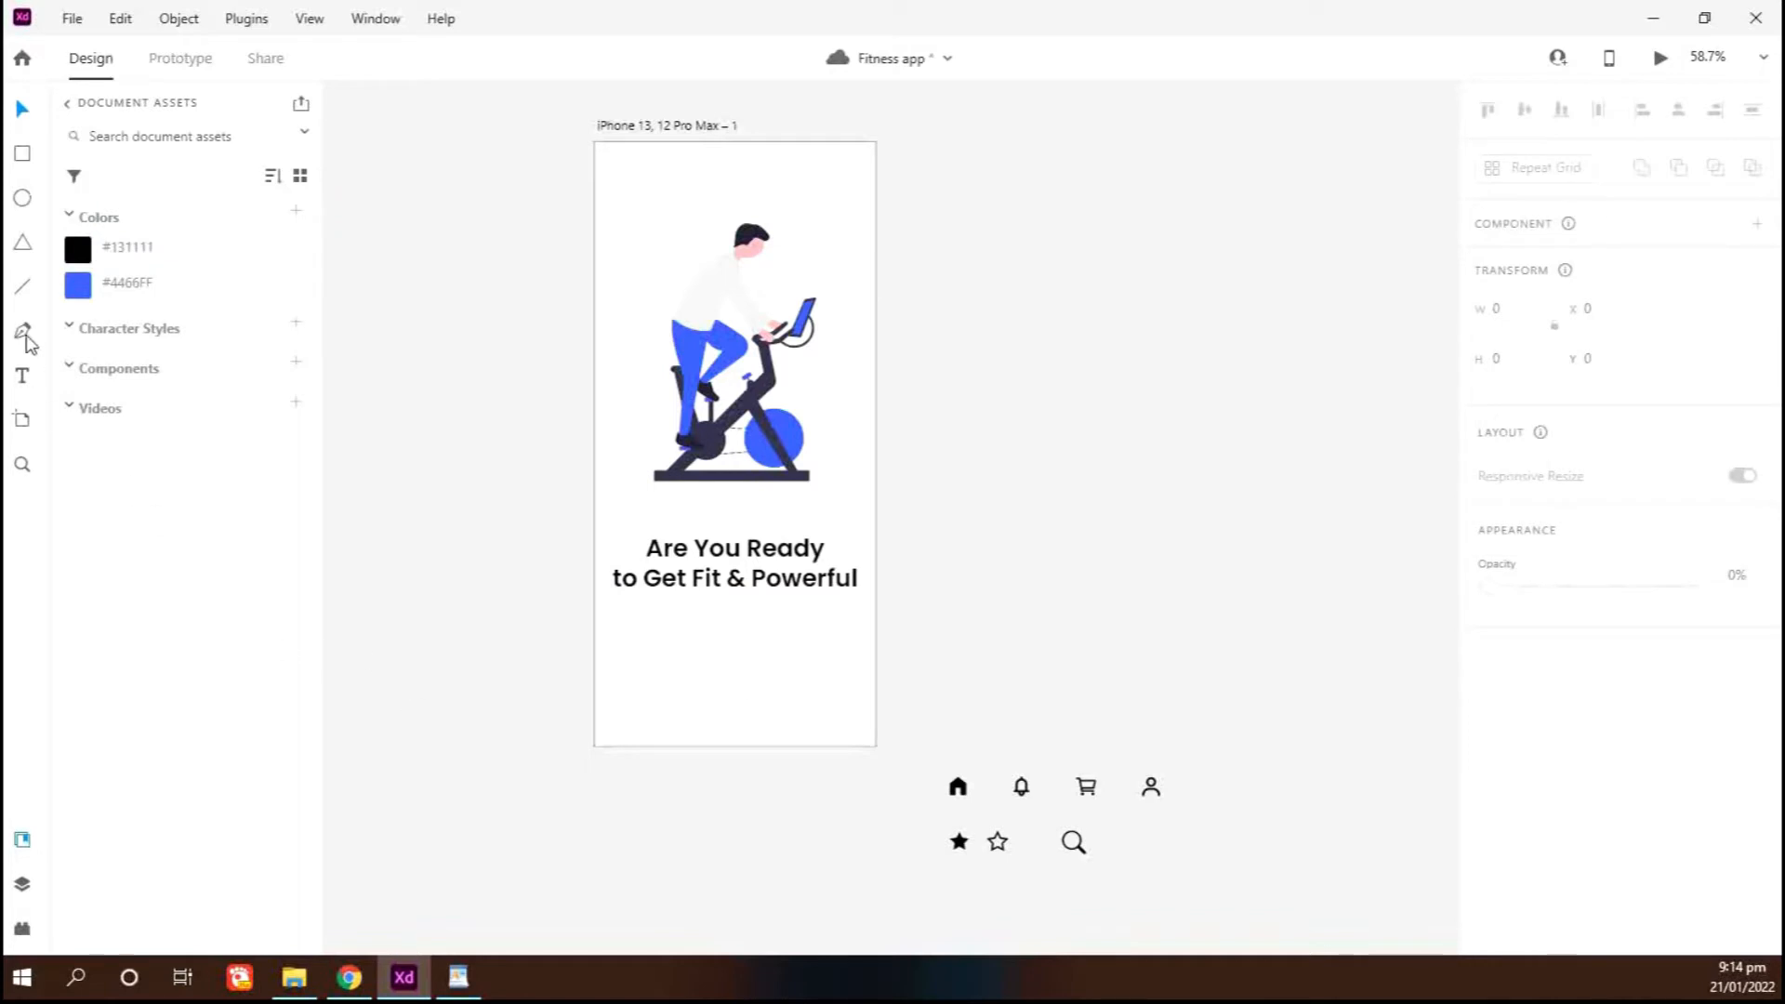
Draw a borderless rounded button about 374 by 89 with corner radius 28 below the heading, filled with #4466FF
{"action": "left_click_drag", "start_coordinate": [613, 629], "coordinate": [838, 639]}
{"action": "scroll", "coordinate": [847, 641], "scroll_direction": "up", "scroll_amount": 2}
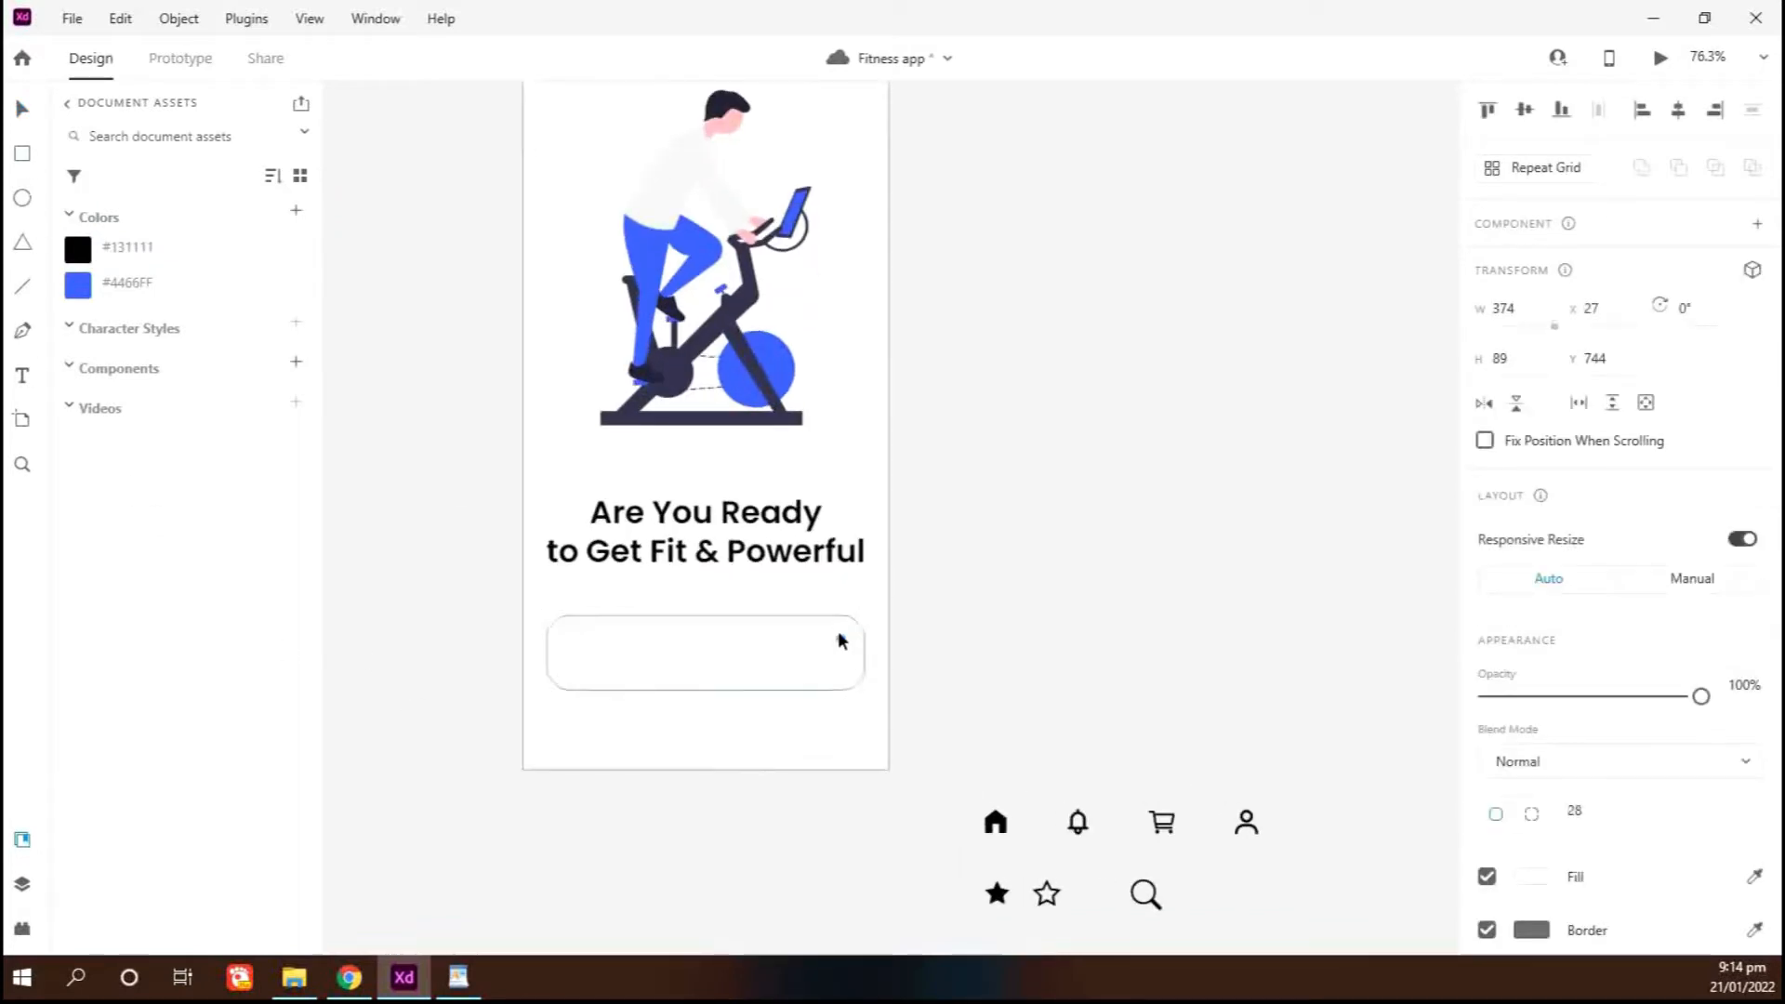
{"action": "left_click", "coordinate": [83, 294]}
{"action": "left_click_drag", "start_coordinate": [679, 650], "coordinate": [679, 638]}
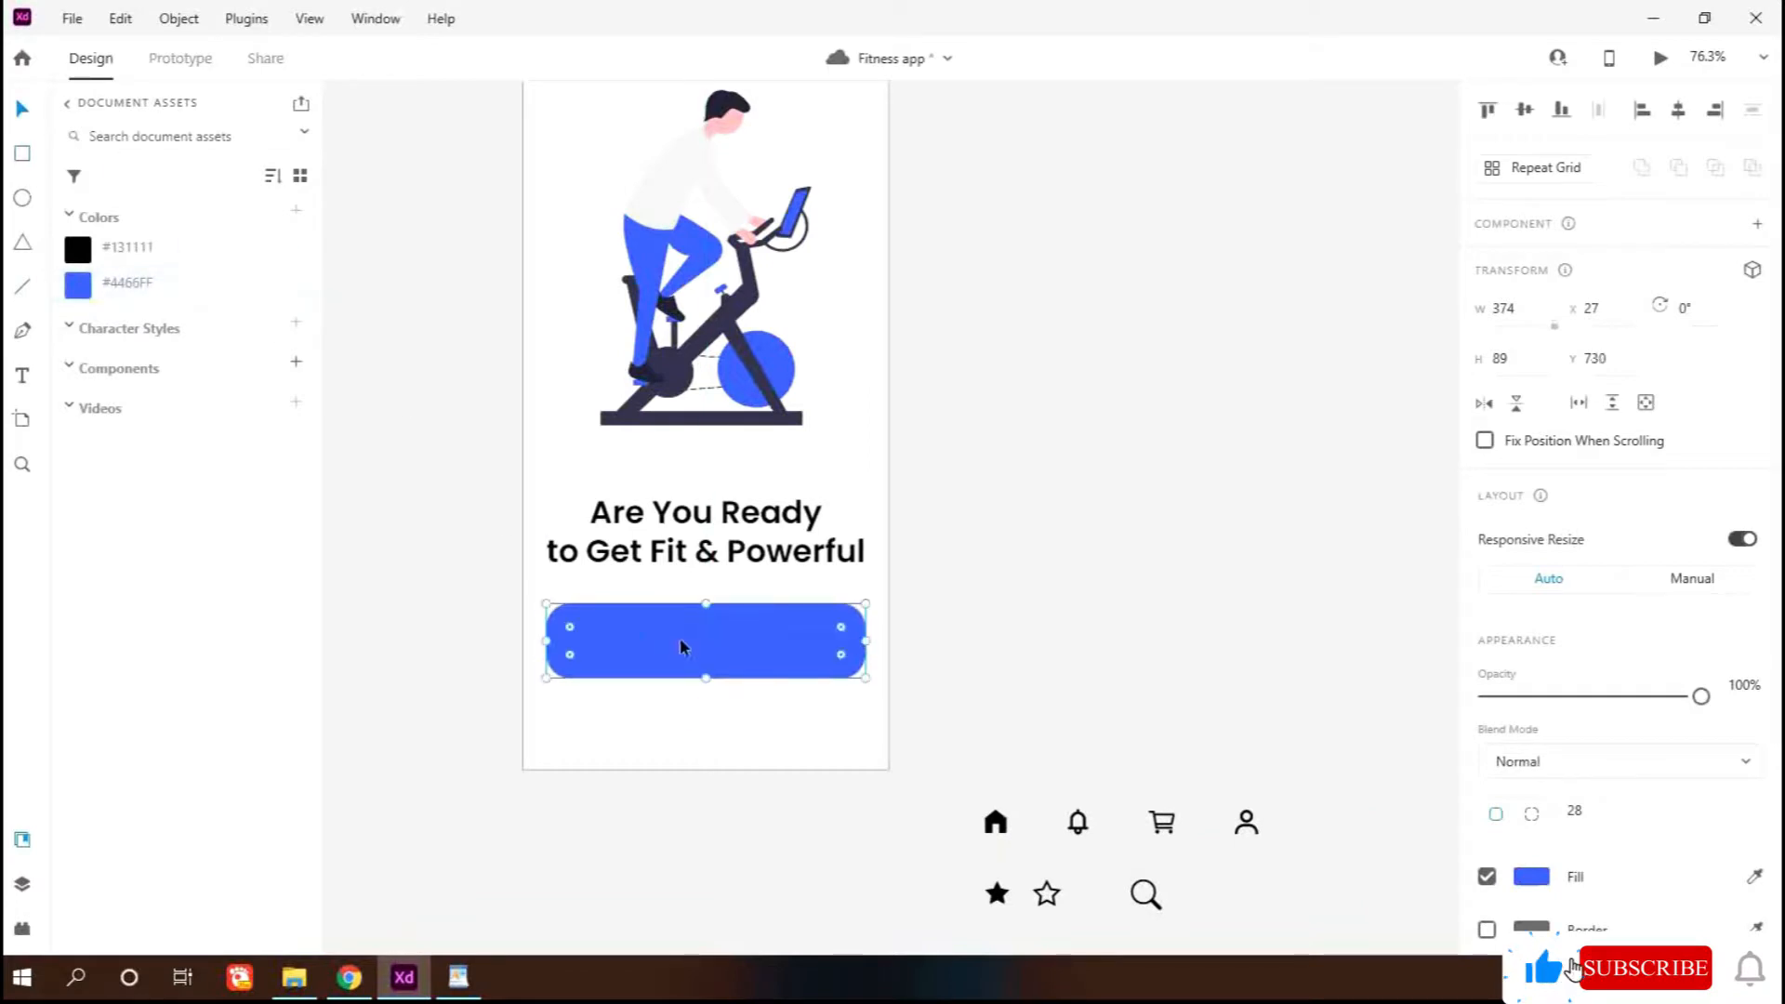
Add the text label "Sign Up" on the blue button
{"action": "left_click", "coordinate": [23, 375]}
{"action": "left_click", "coordinate": [629, 649]}
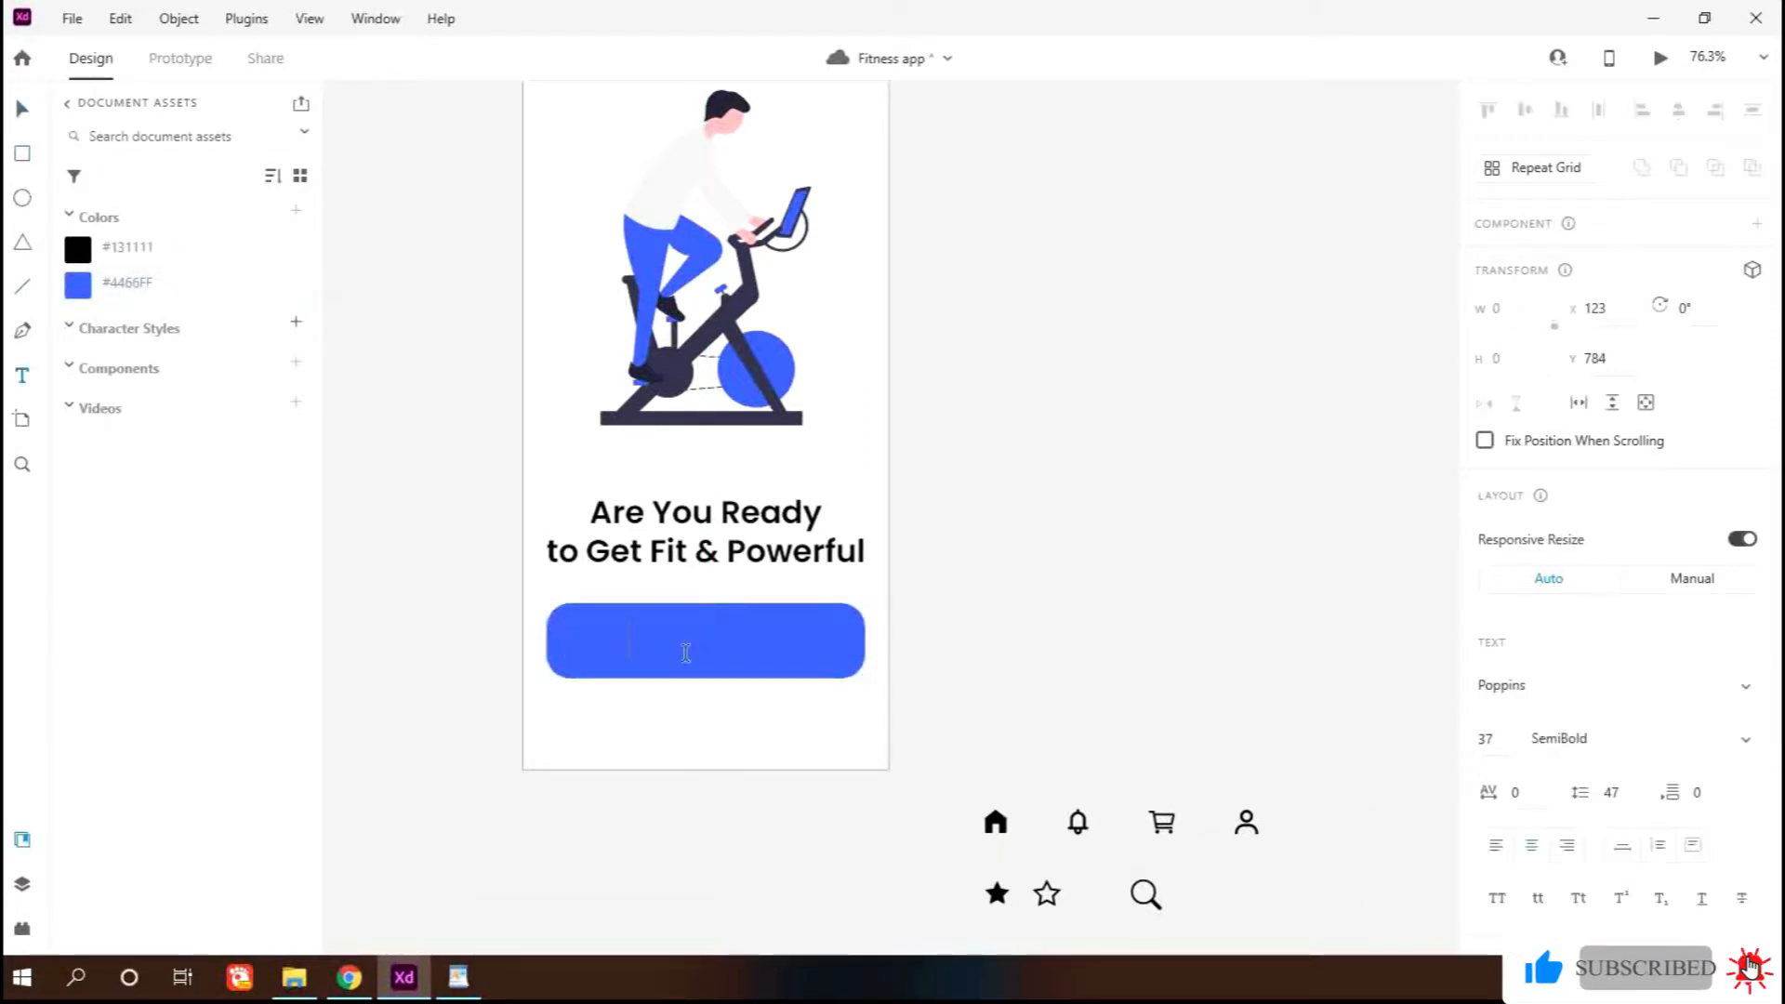
{"action": "type", "text": "Ge"}
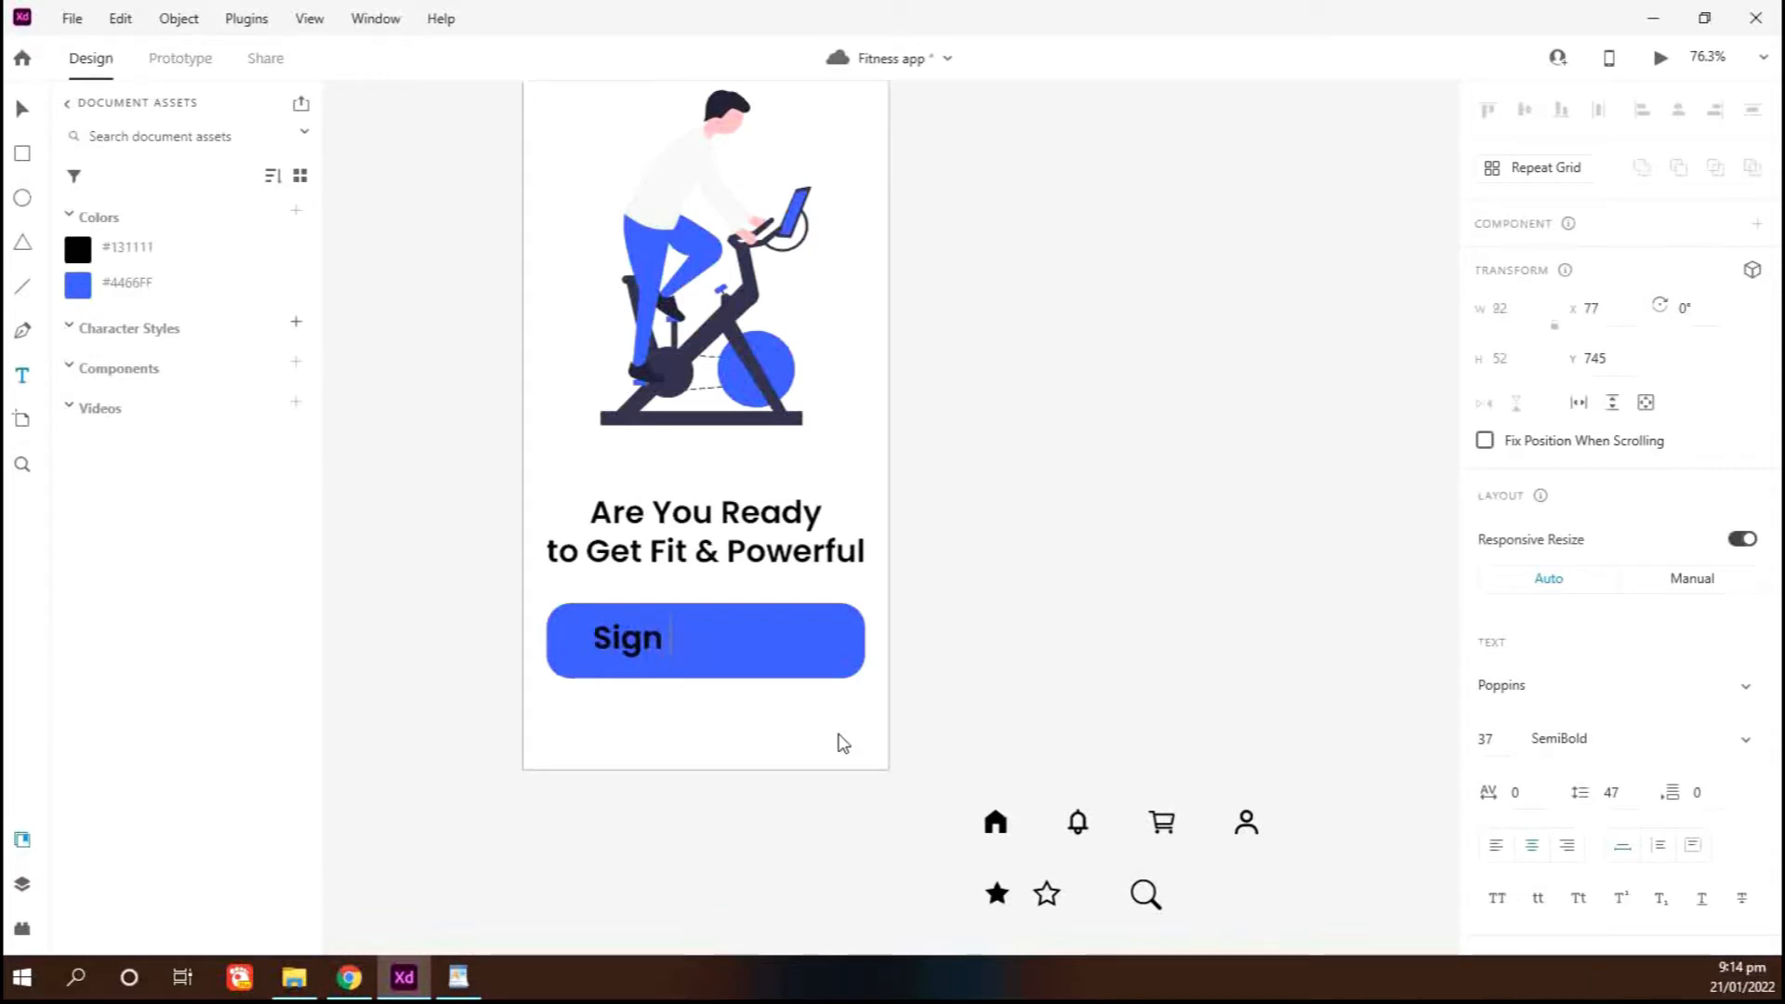
{"action": "type", "text": "Up"}
Format the Sign Up label in Poppins Medium at size 22 with a white fill
{"action": "key", "text": "ctrl+a"}
{"action": "left_click", "coordinate": [1488, 738]}
{"action": "type", "text": "25"}
{"action": "key", "text": "Return"}
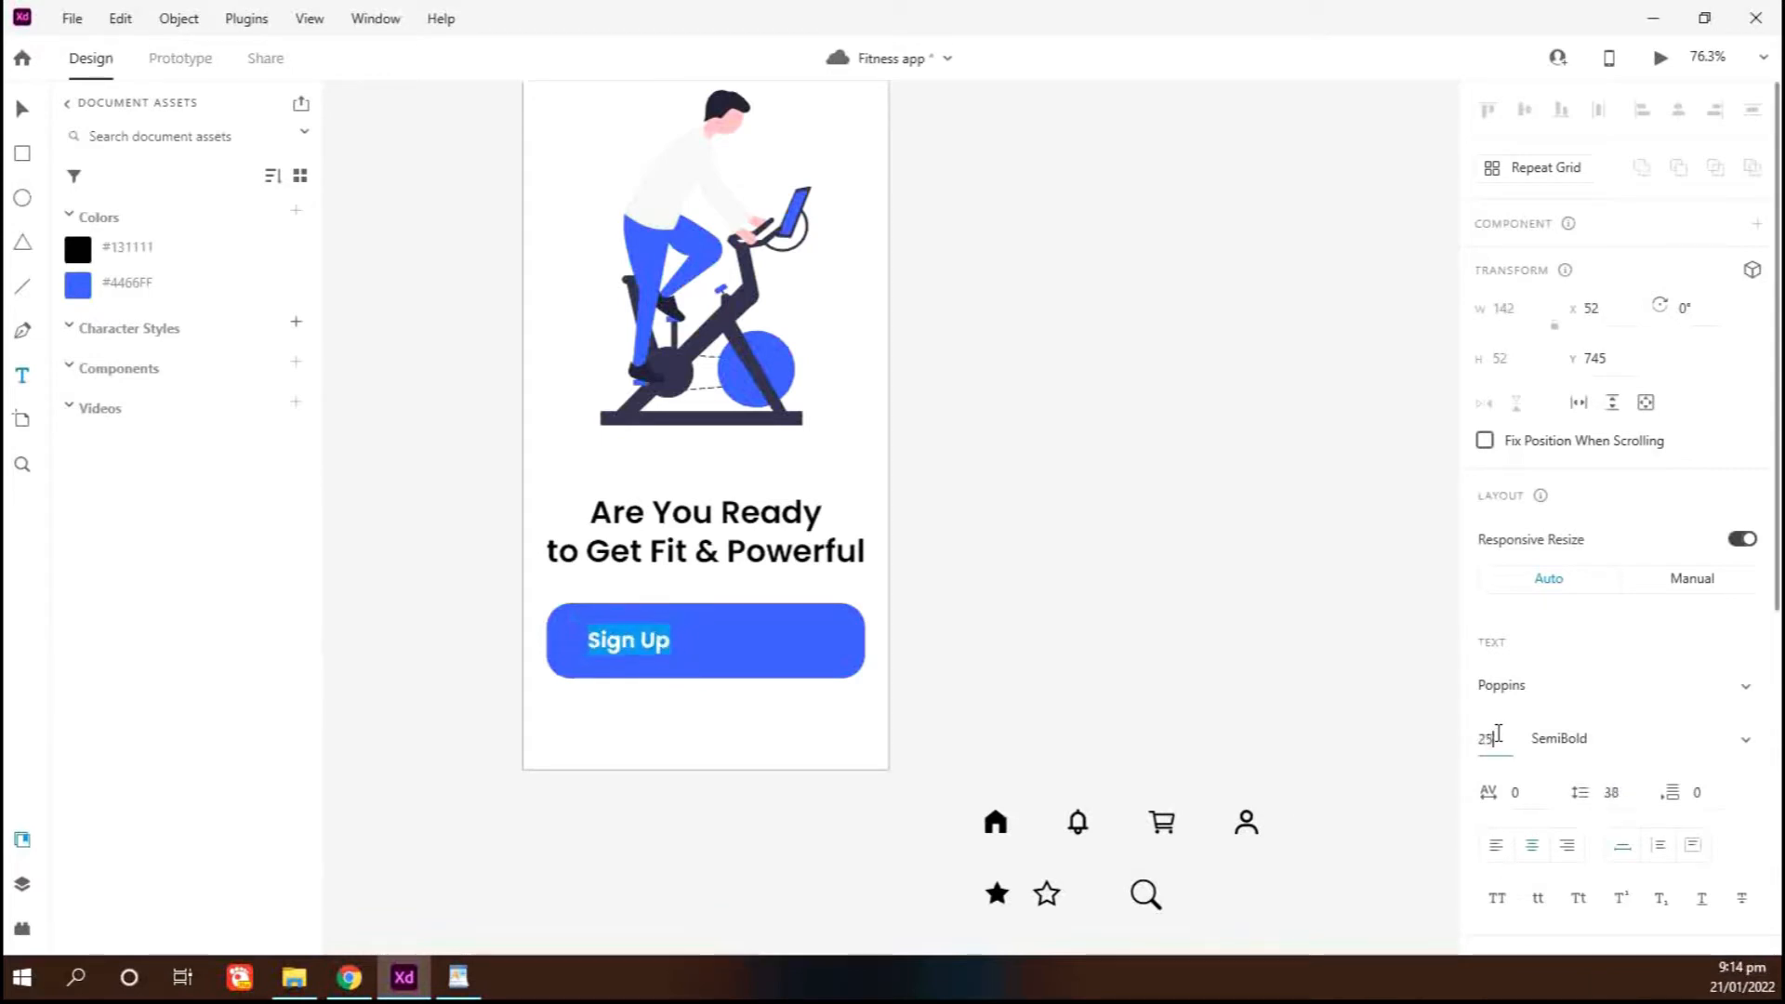
{"action": "key", "text": "Down"}
{"action": "key", "text": "Down"}
{"action": "key", "text": "Down"}
{"action": "left_click", "coordinate": [1592, 743]}
{"action": "key", "text": "Up"}
{"action": "scroll", "coordinate": [1562, 586], "scroll_direction": "down", "scroll_amount": 6}
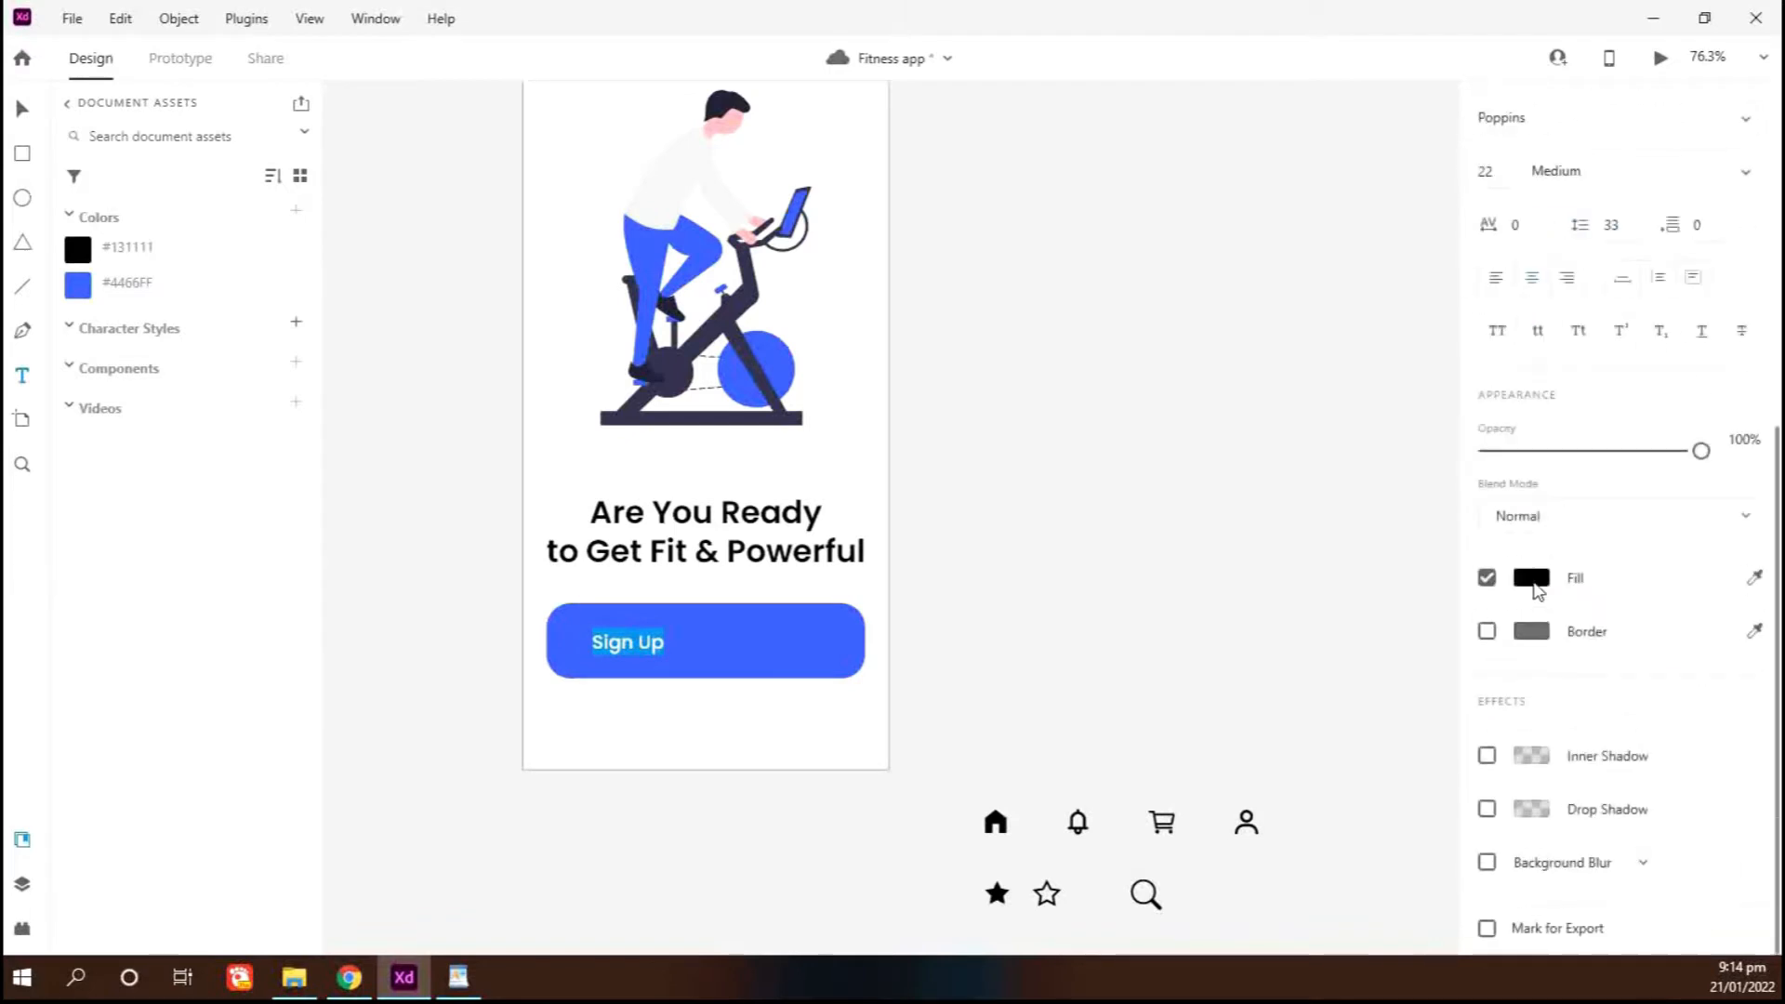
{"action": "left_click", "coordinate": [1532, 578]}
{"action": "left_click_drag", "start_coordinate": [1237, 464], "coordinate": [869, 367]}
Centre the Sign Up label horizontally and vertically within the blue button
{"action": "left_click", "coordinate": [22, 109]}
{"action": "left_click", "coordinate": [1525, 110]}
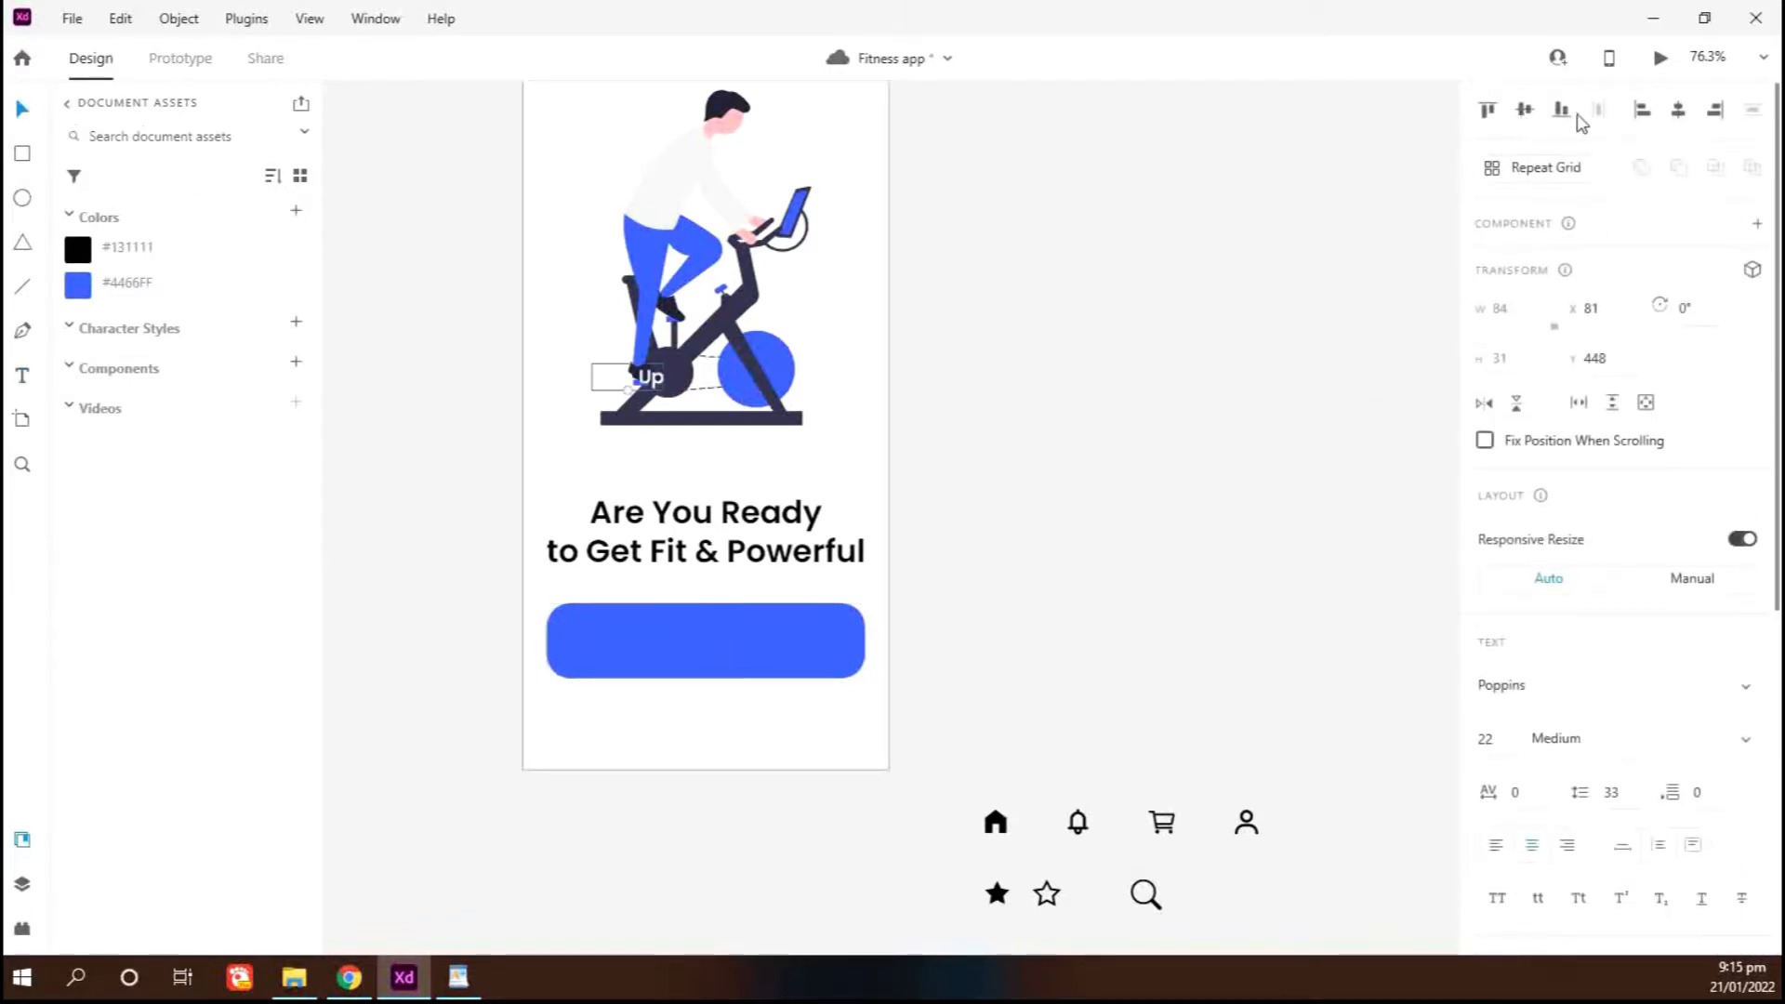
{"action": "left_click", "coordinate": [1678, 110]}
{"action": "left_click", "coordinate": [1292, 359]}
{"action": "left_click_drag", "start_coordinate": [729, 376], "coordinate": [706, 675]}
{"action": "left_click", "coordinate": [790, 646], "text": "shift"}
{"action": "left_click", "coordinate": [1525, 109]}
Reduce the blue button's height to 81, keeping it centred around its label
{"action": "left_click", "coordinate": [1069, 530]}
{"action": "left_click", "coordinate": [837, 666]}
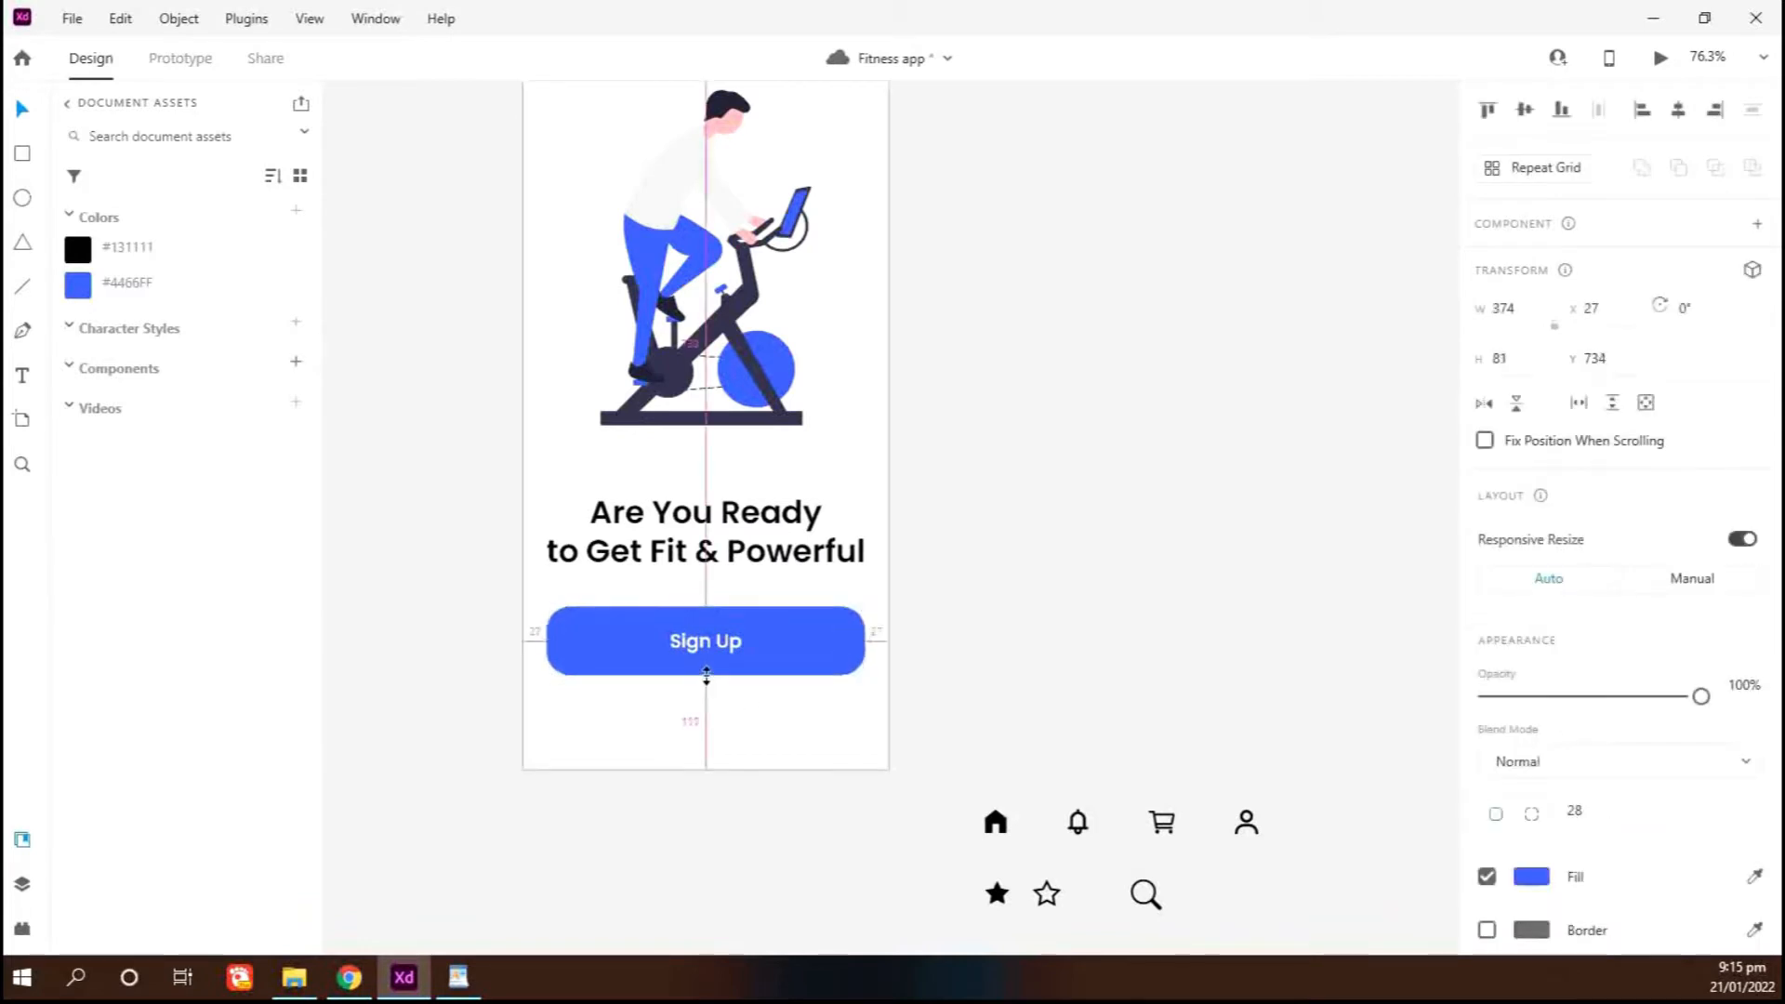
{"action": "left_click", "coordinate": [939, 683]}
Duplicate the Sign Up label and place the copy centred just below the button
{"action": "left_click", "coordinate": [749, 639]}
{"action": "key", "text": "ctrl+d"}
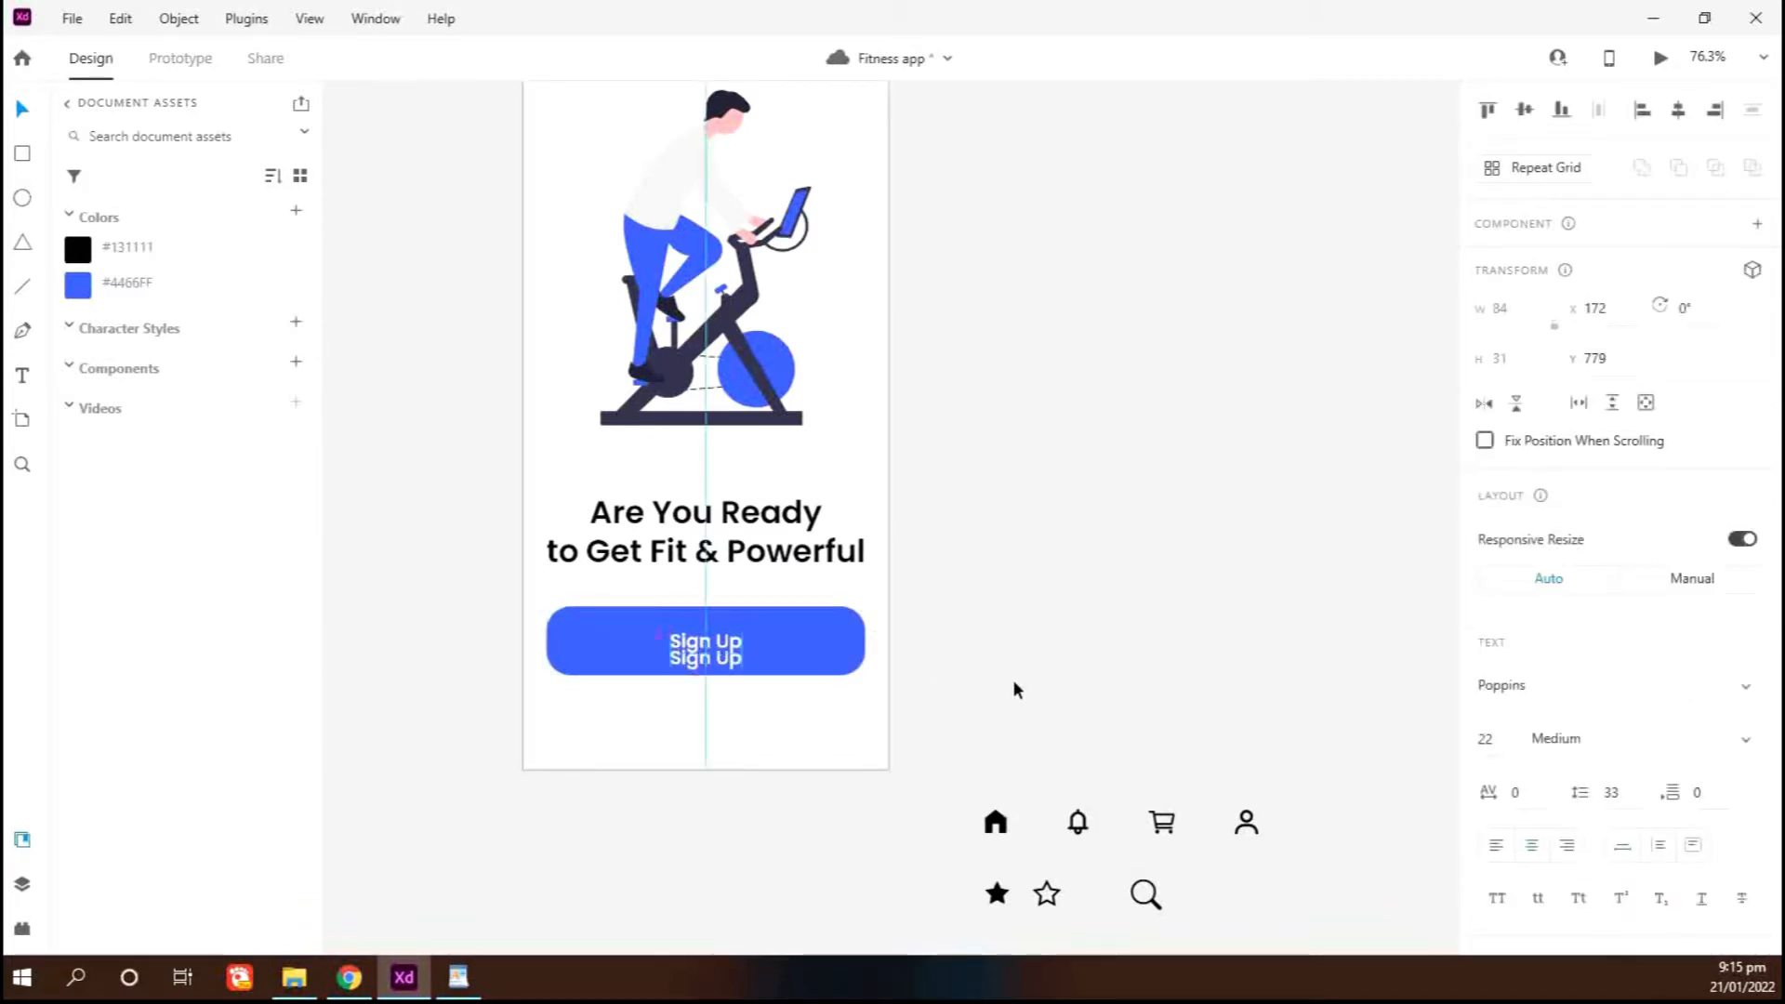
{"action": "key", "text": "shift+Down"}
{"action": "key", "text": "shift+Down"}
{"action": "key", "text": "shift+Down"}
{"action": "key", "text": "shift+Down"}
{"action": "key", "text": "shift+Down"}
Replace the copied label's text with "Already a member? Sign in" in black
{"action": "key", "text": "Return"}
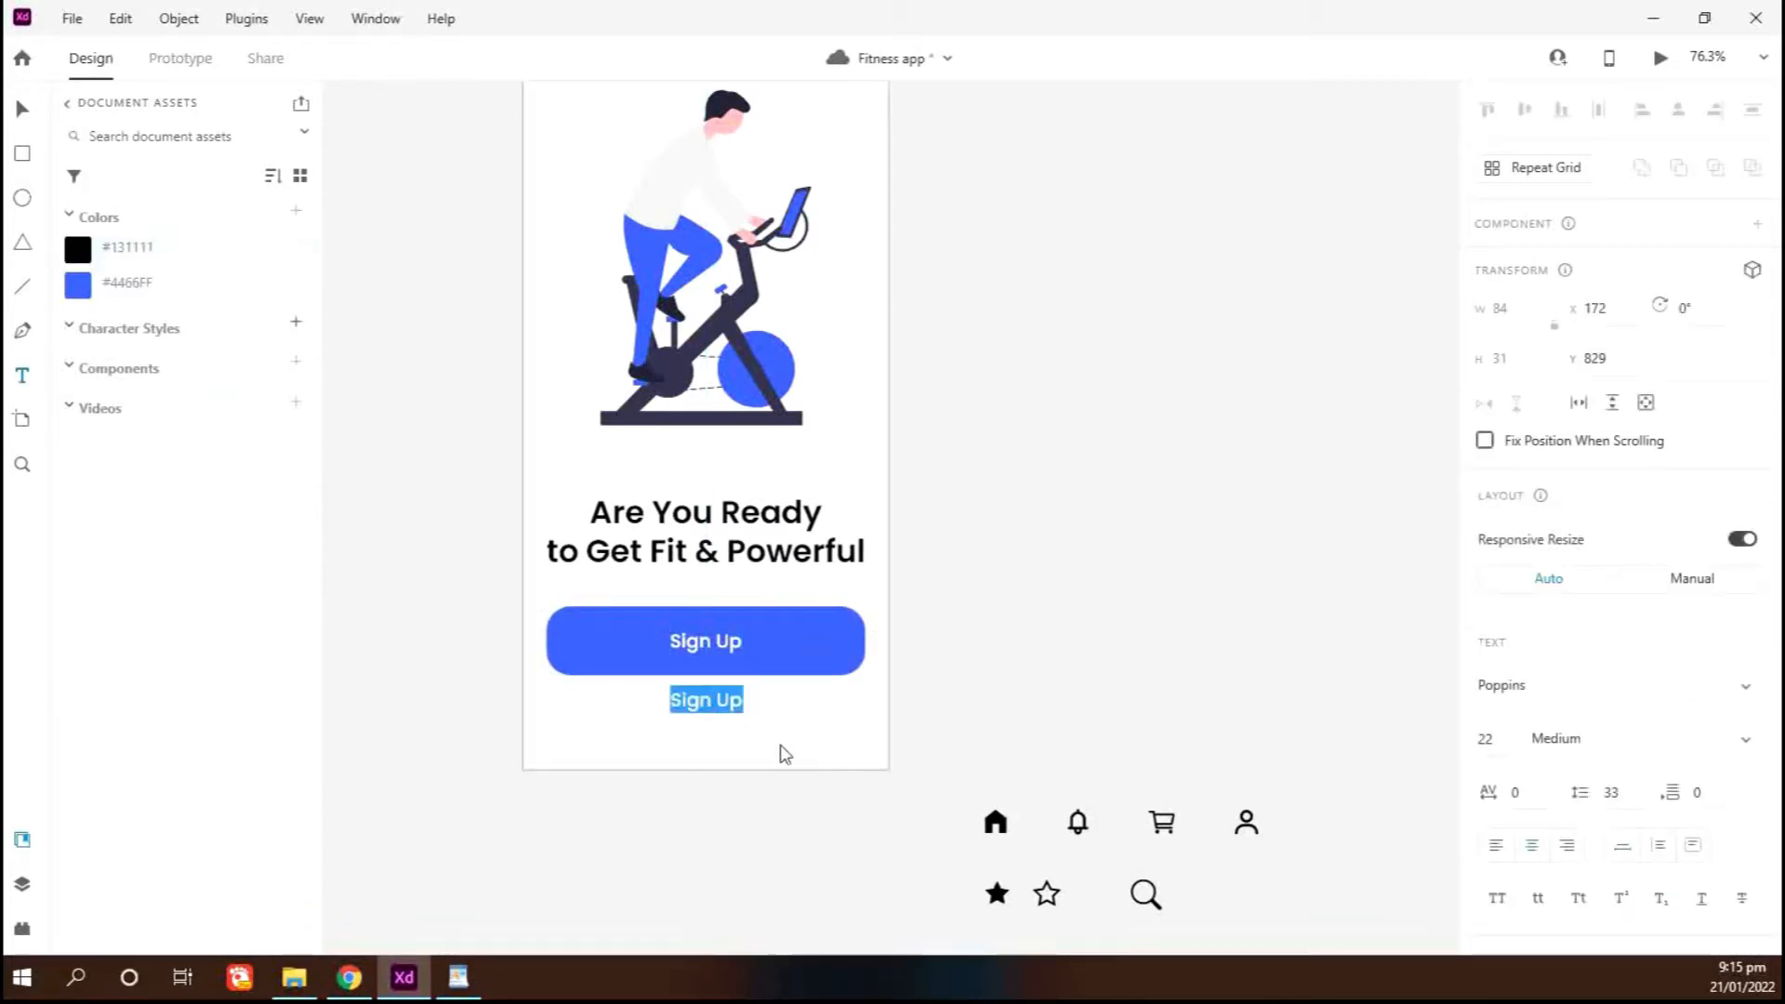
{"action": "type", "text": "Ale"}
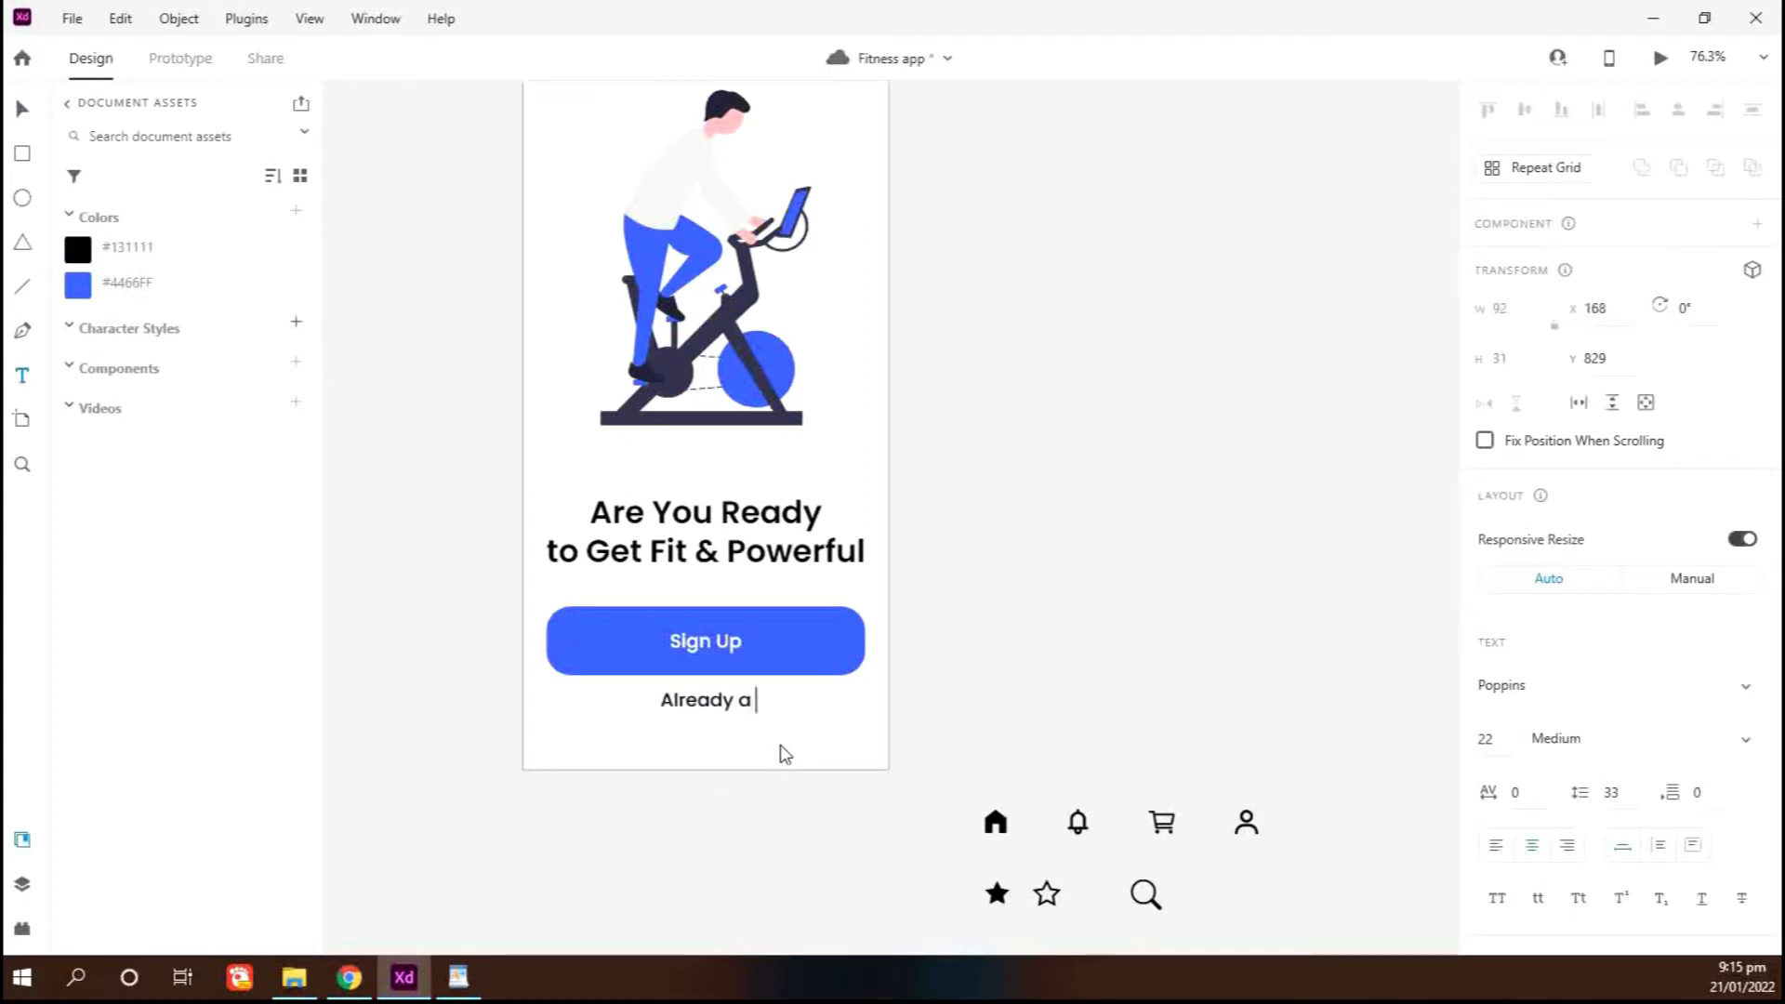
{"action": "type", "text": "eady a member? S"}
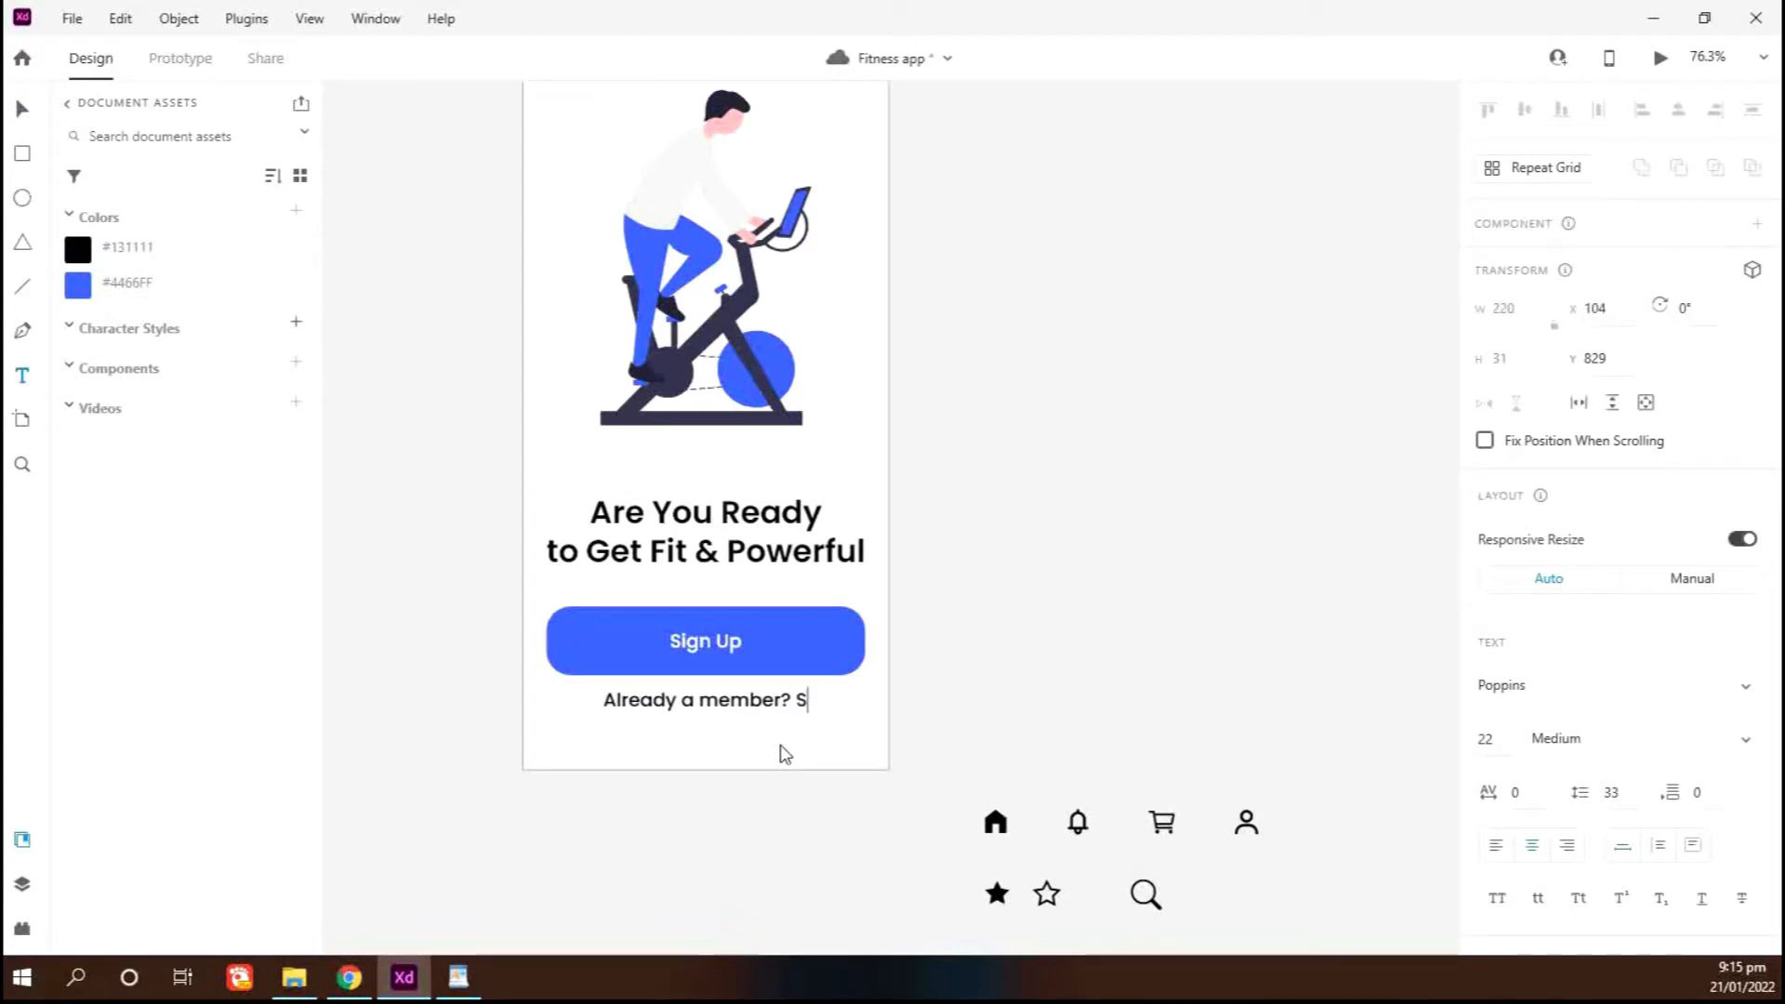
{"action": "type", "text": "ign in"}
Format the sign-in line as dark grey Poppins Regular at size 21 and centre it below the button
{"action": "key", "text": "ctrl+a"}
{"action": "scroll", "coordinate": [1506, 883], "scroll_direction": "down", "scroll_amount": 3}
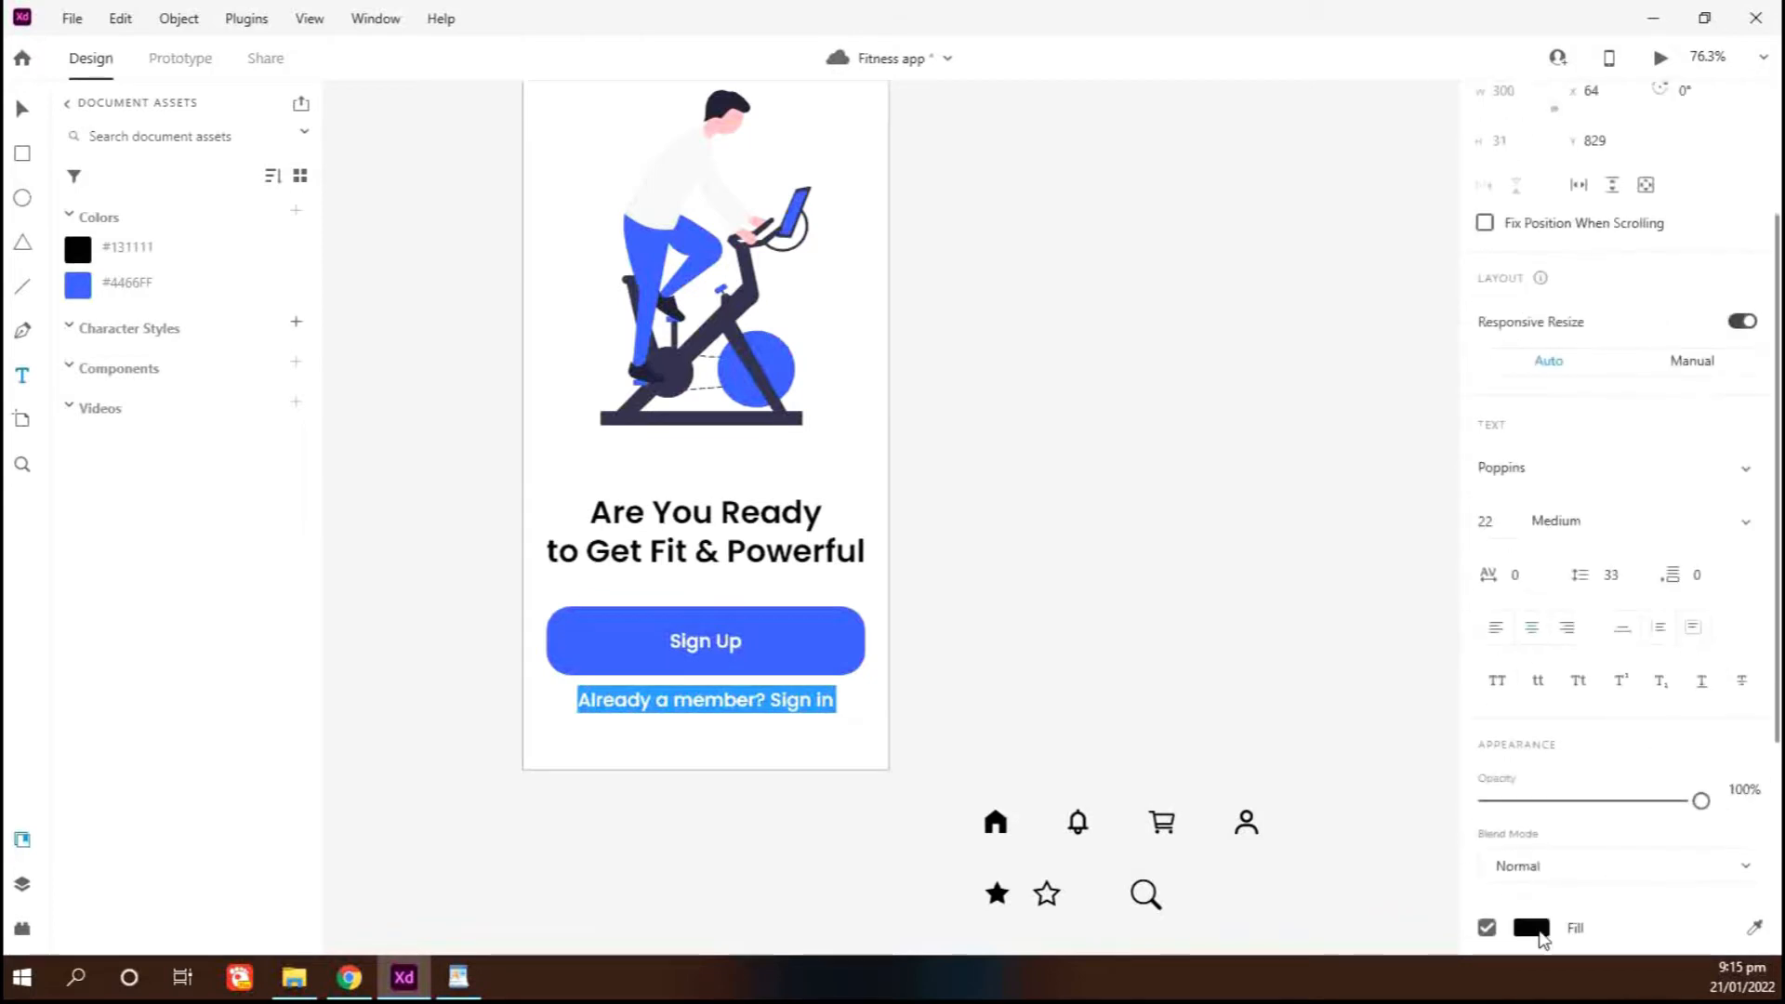
{"action": "left_click", "coordinate": [1532, 927]}
{"action": "left_click", "coordinate": [1555, 520]}
{"action": "key", "text": "Up"}
{"action": "left_click", "coordinate": [1487, 521]}
{"action": "key", "text": "Down"}
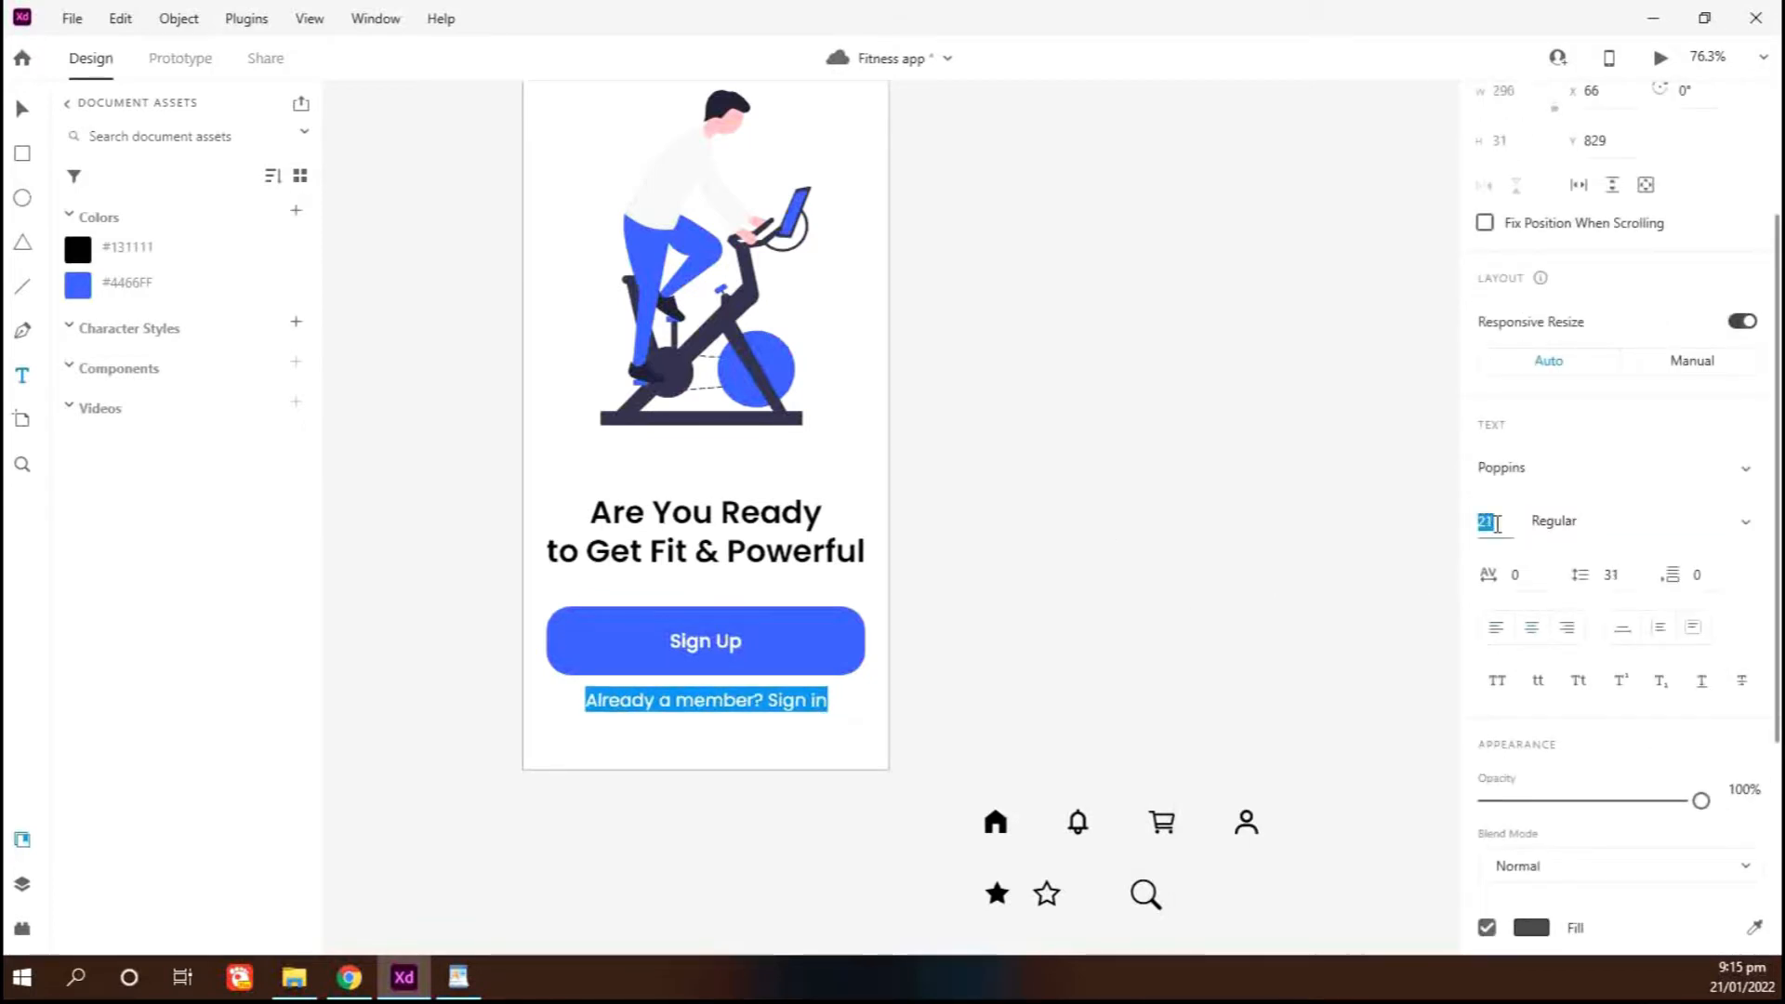
{"action": "key", "text": "Escape"}
{"action": "left_click_drag", "start_coordinate": [672, 696], "coordinate": [673, 694]}
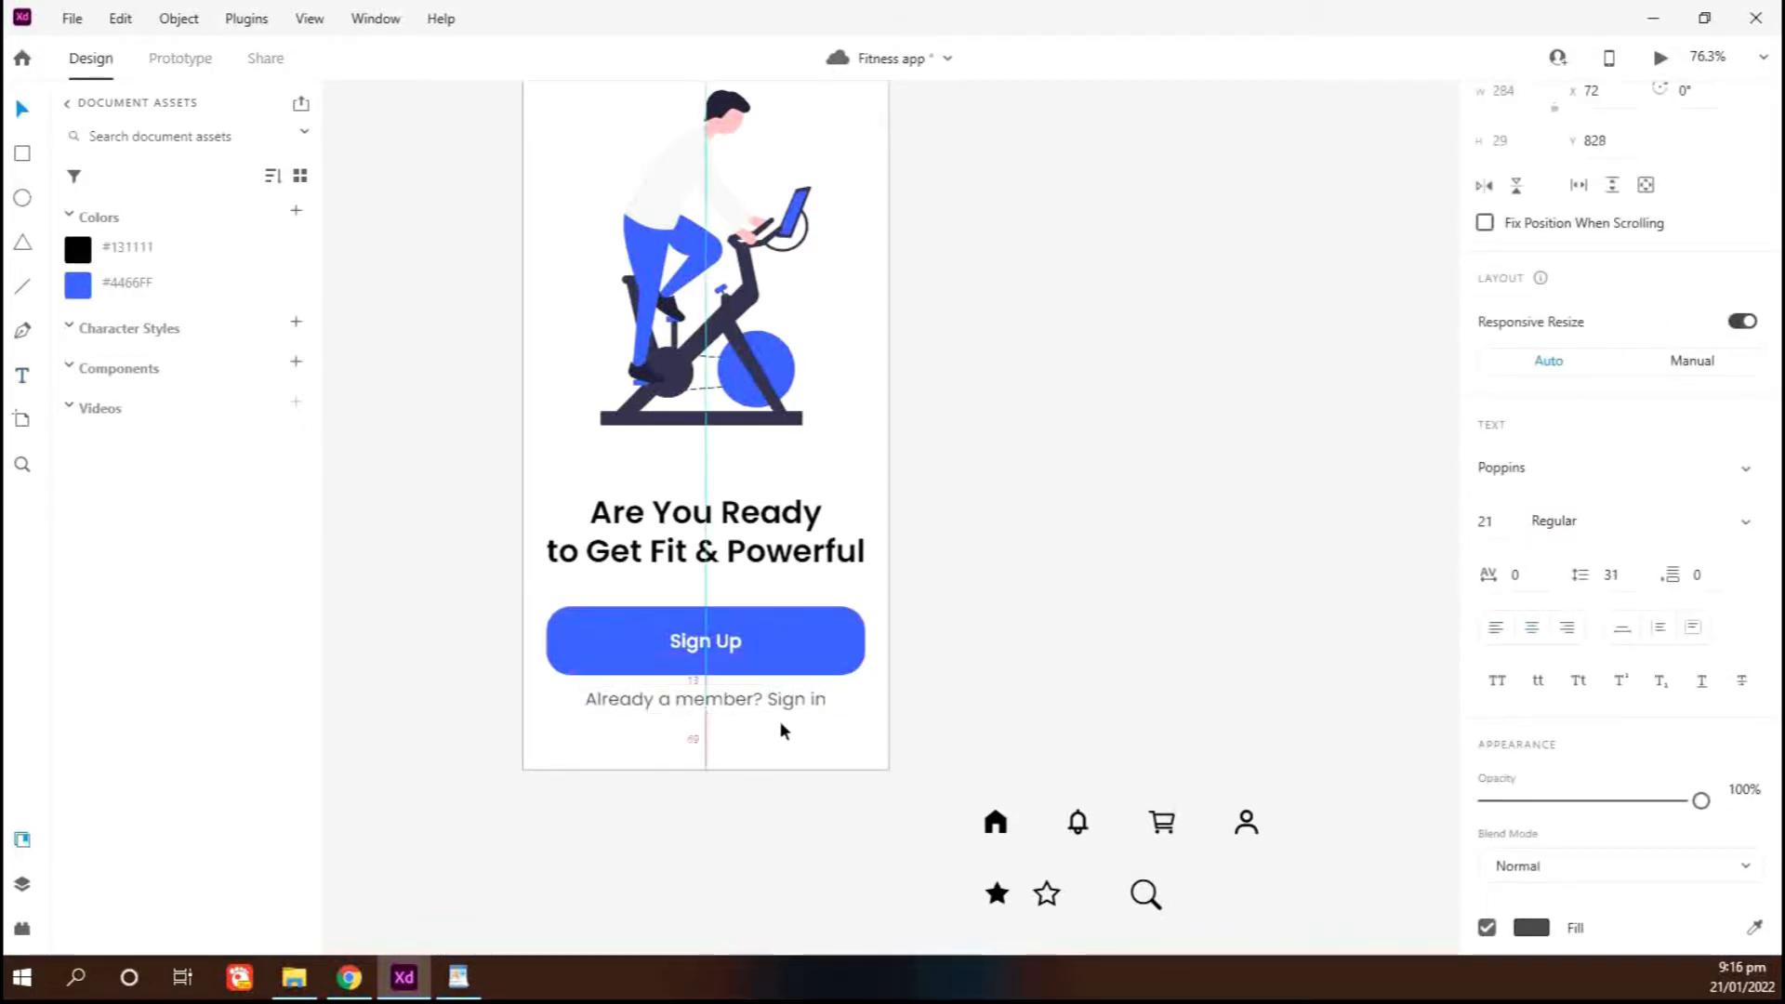
Colour the words "Sign in" in the line below the button with the document blue #4466FF
{"action": "double_click", "coordinate": [770, 697]}
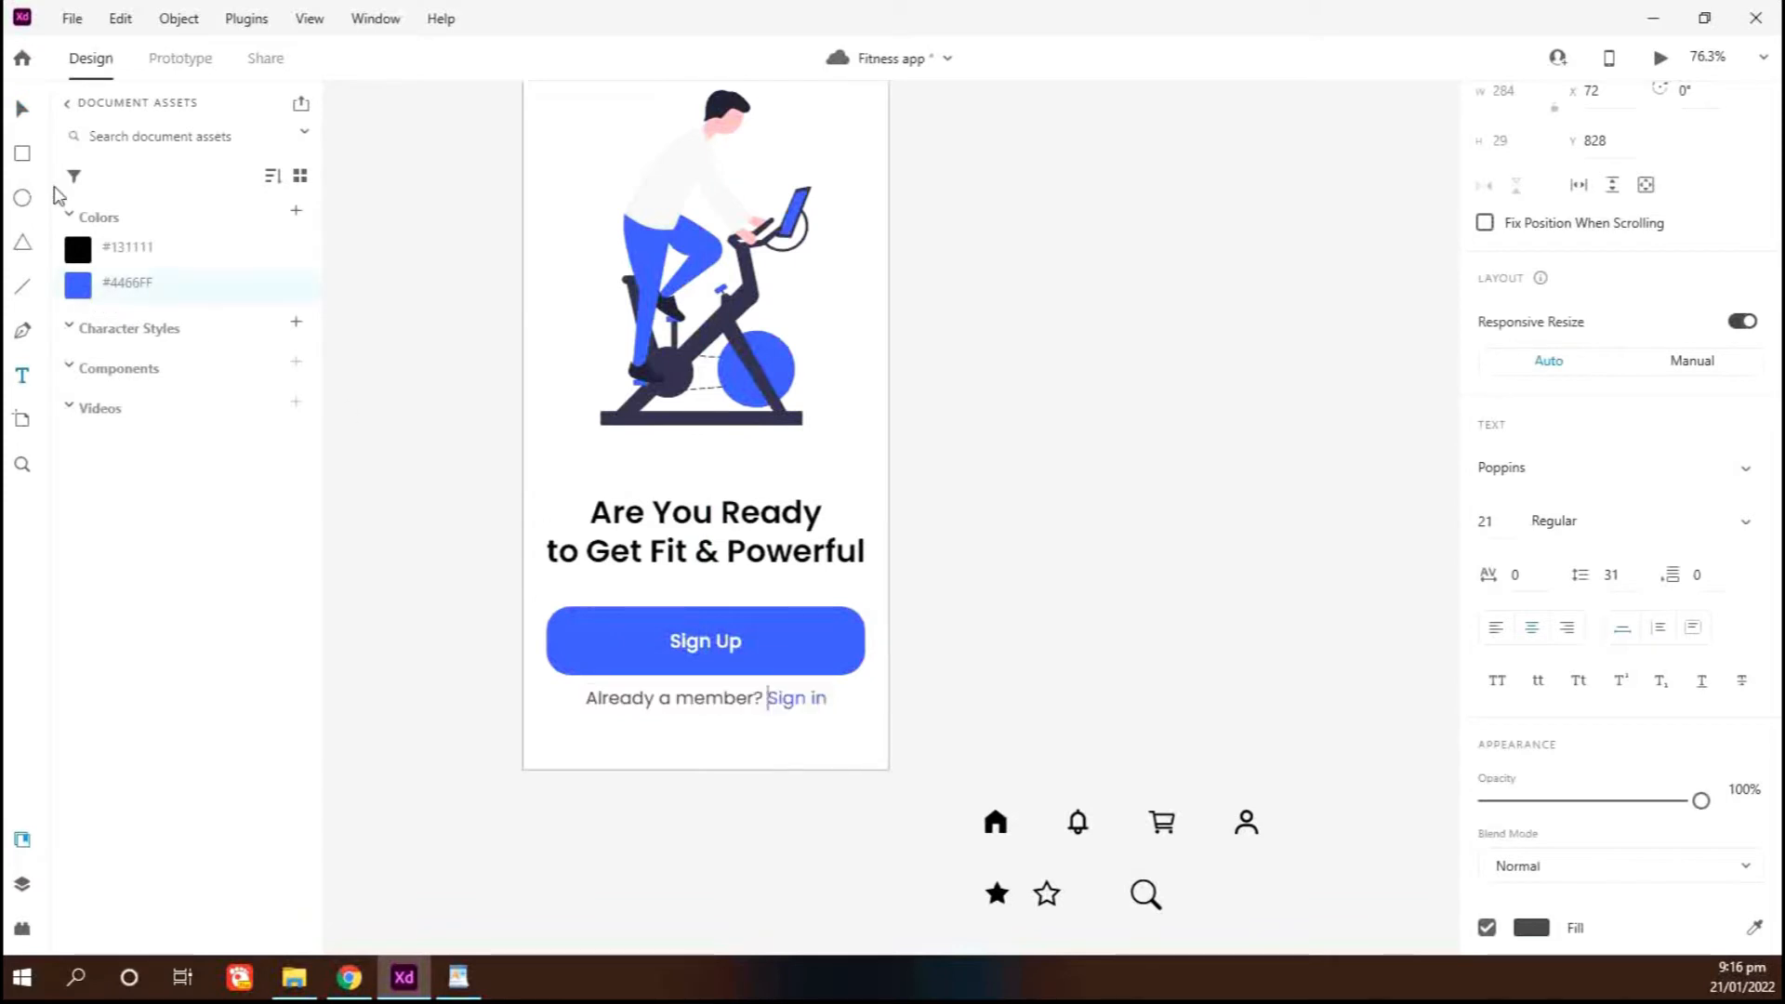
Set the "Already a member? Sign in" line to Poppins Medium
{"action": "key", "text": "Escape"}
{"action": "left_click", "coordinate": [1588, 735]}
{"action": "key", "text": "Down"}
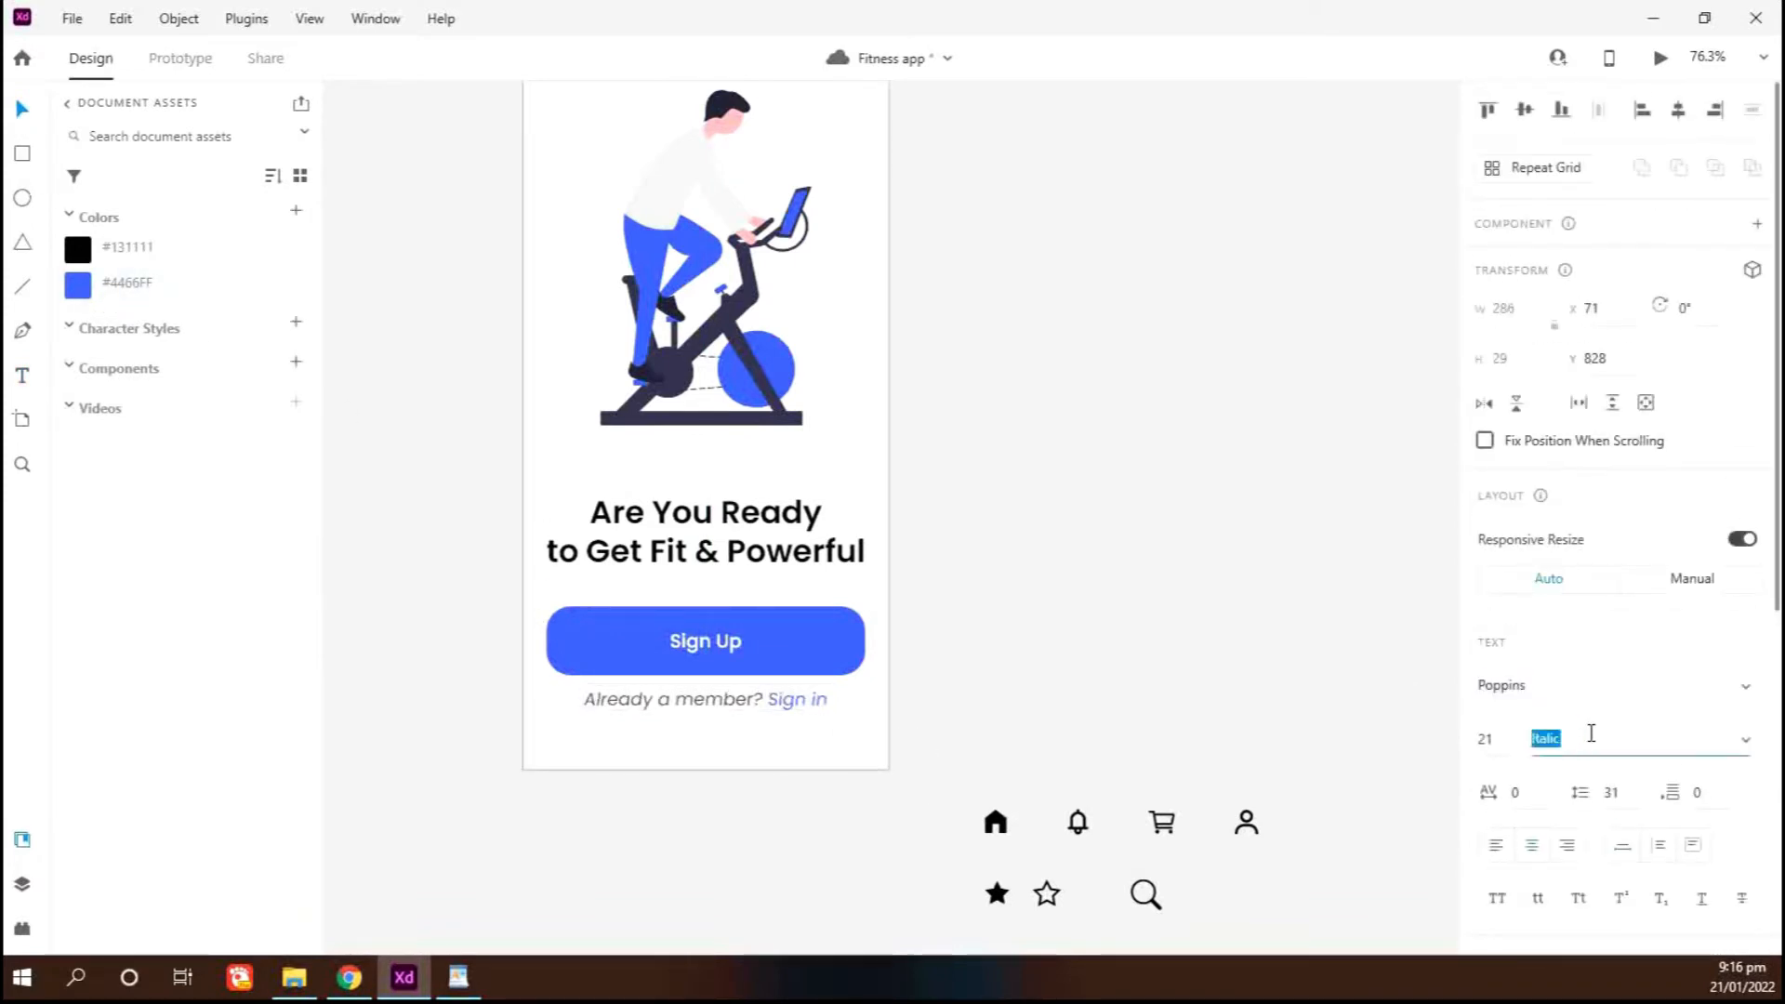
{"action": "key", "text": "Down"}
{"action": "left_click", "coordinate": [883, 673]}
Add a second iPhone 13, 12 Pro Max artboard beside the welcome screen
{"action": "scroll", "coordinate": [889, 673], "scroll_direction": "down", "scroll_amount": 2}
{"action": "scroll", "coordinate": [889, 673], "scroll_direction": "up", "scroll_amount": 1}
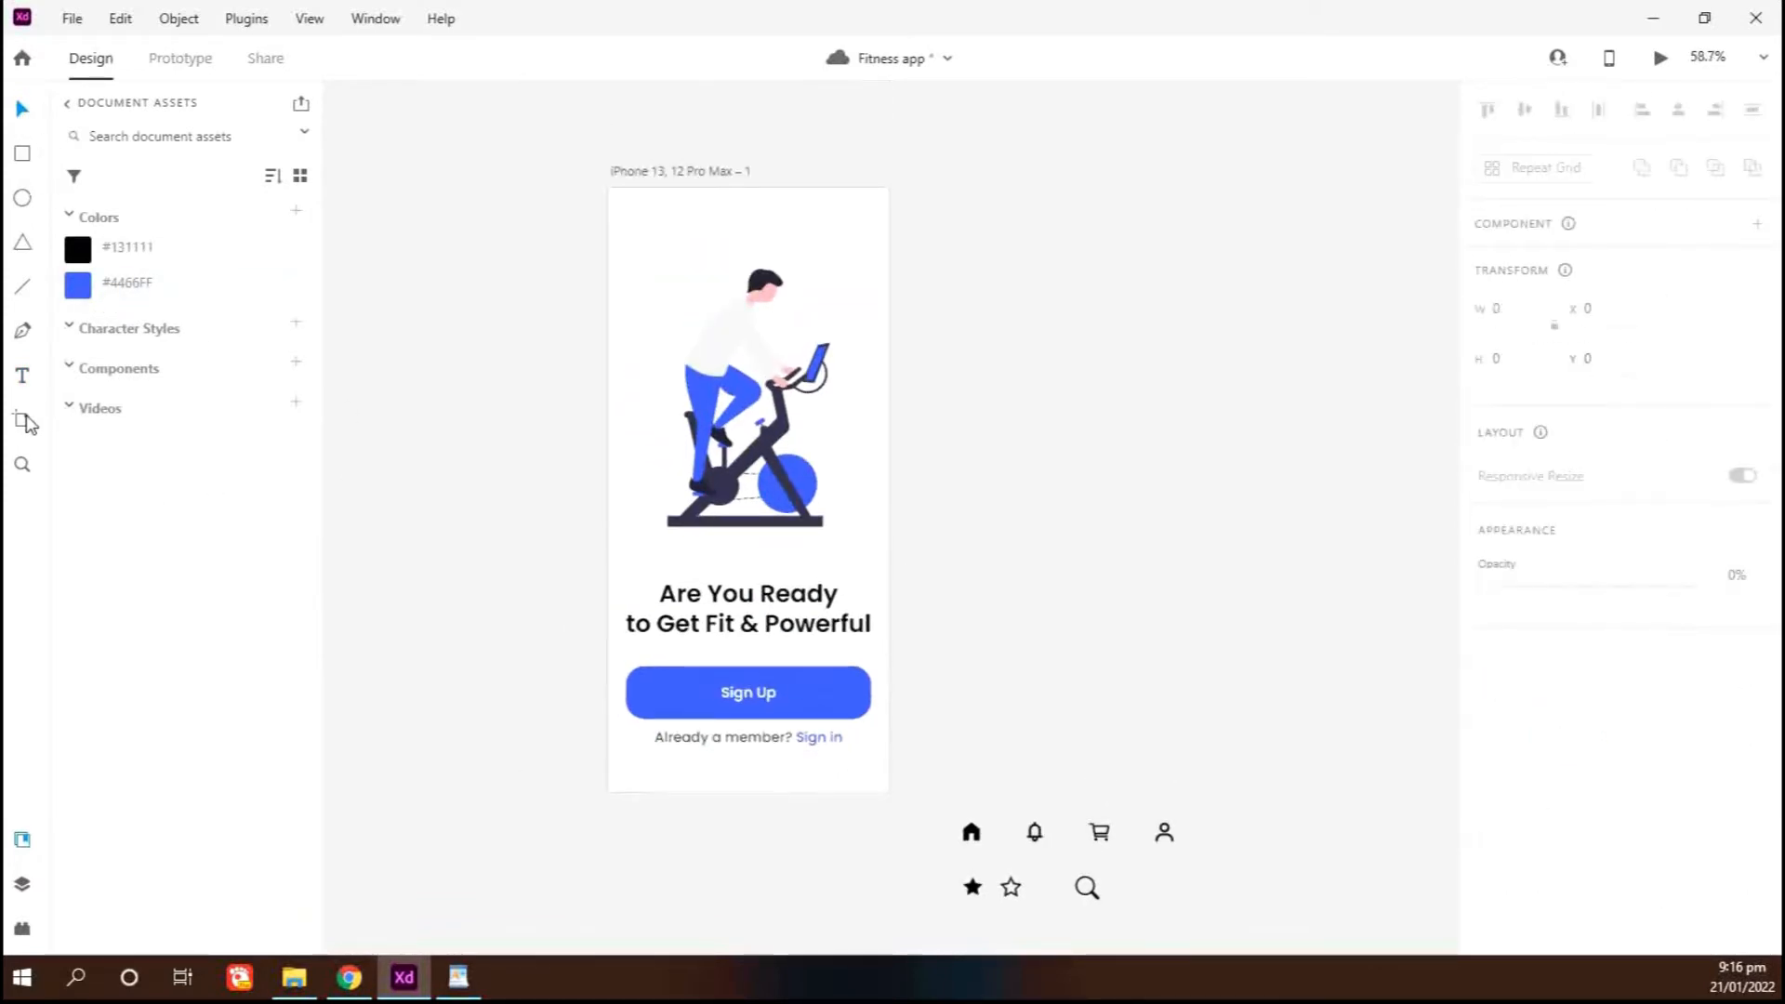
{"action": "left_click", "coordinate": [23, 421]}
{"action": "left_click", "coordinate": [1623, 168]}
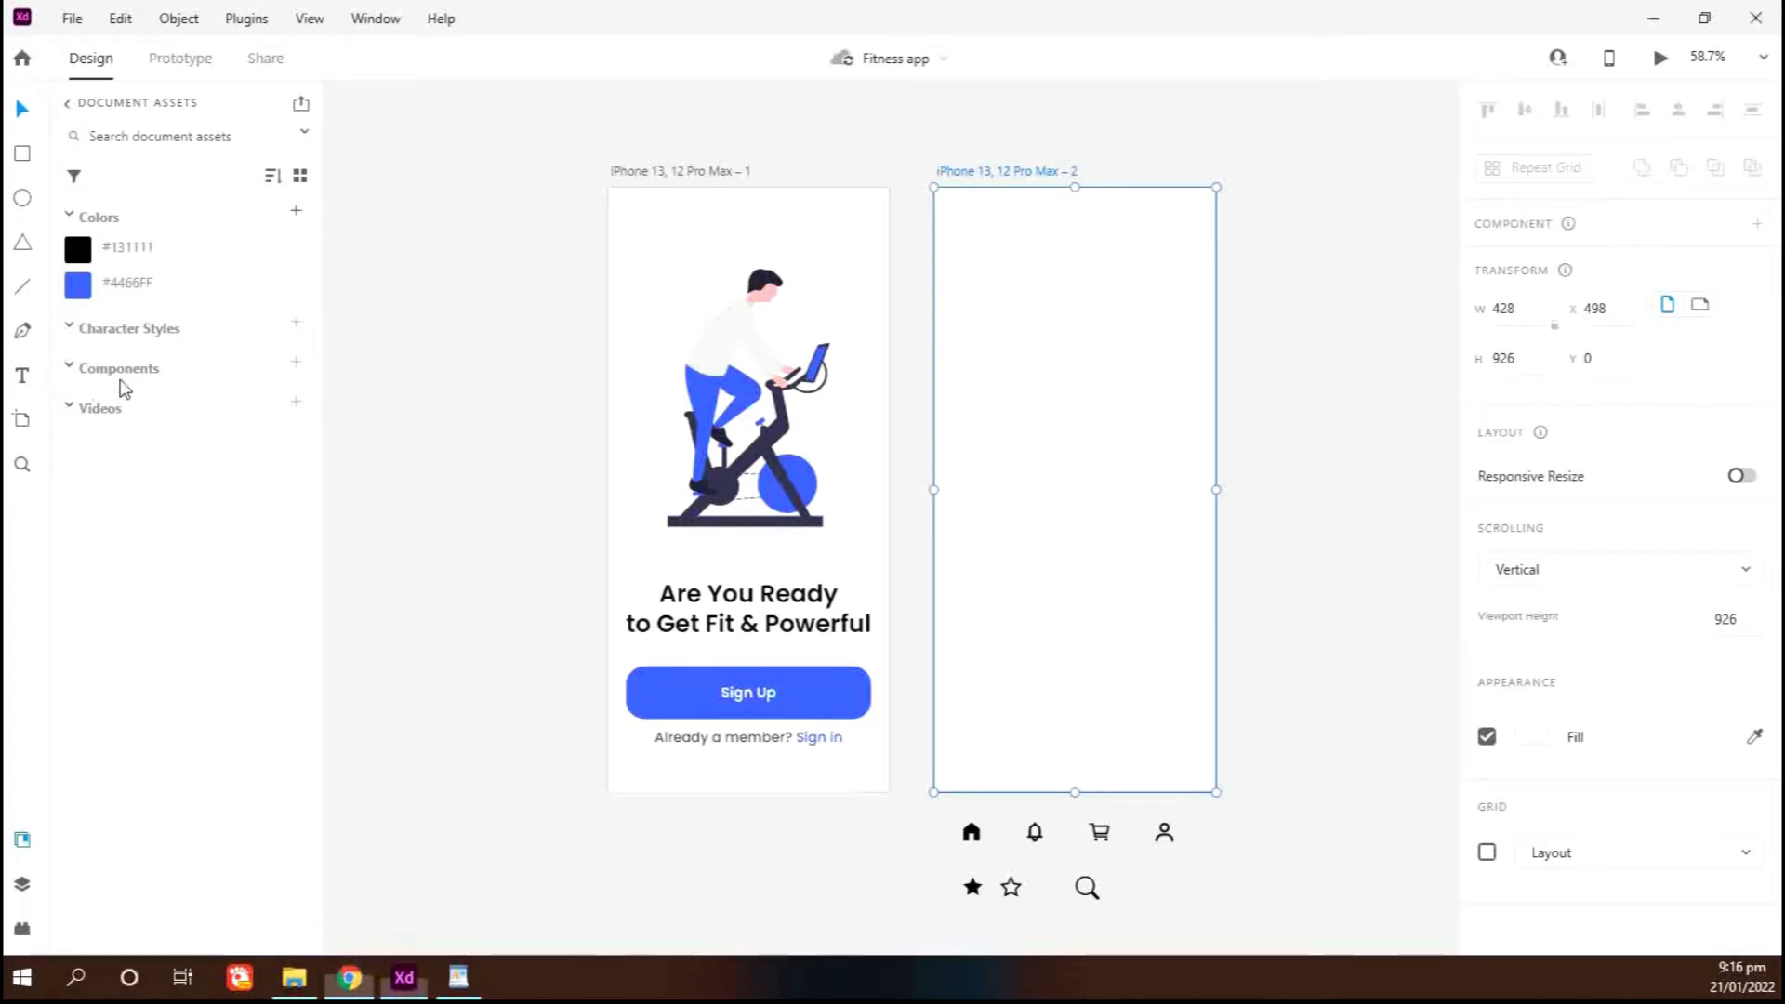
Add a black, left-aligned greeting of "Hello," plus the member's first name near the second artboard's upper left corner
{"action": "key", "text": "t"}
{"action": "left_click", "coordinate": [960, 249]}
{"action": "type", "text": "Hello"}
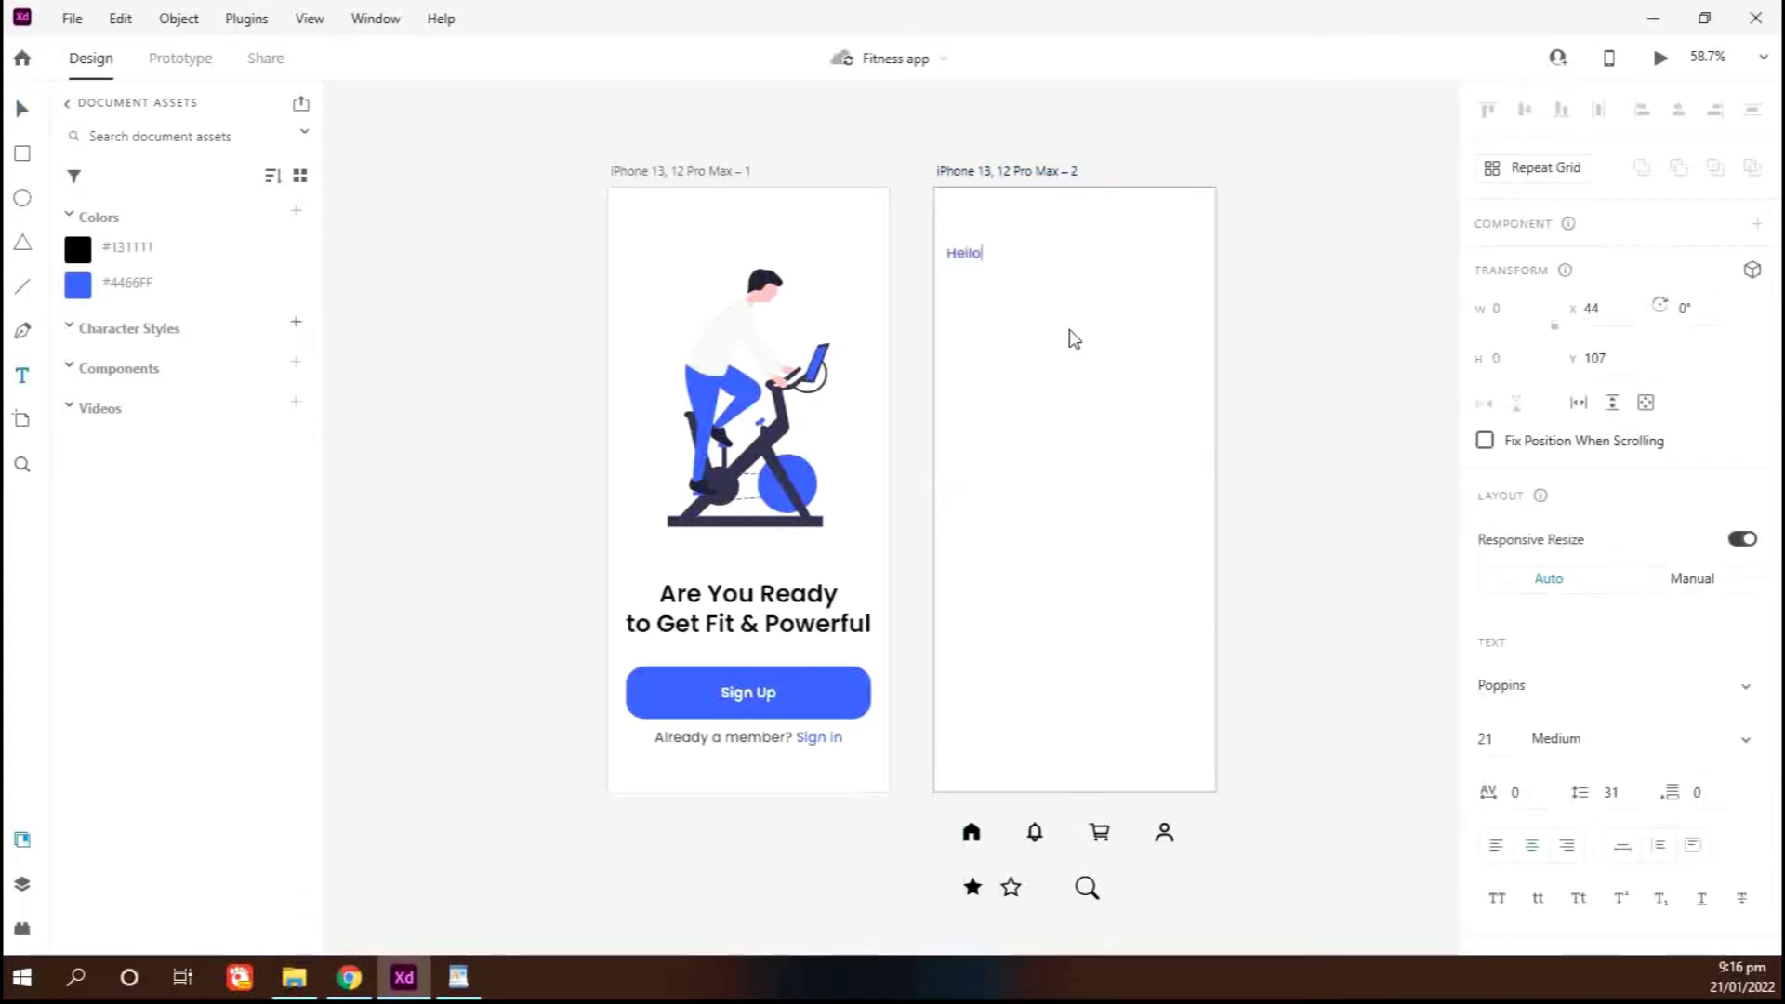
{"action": "type", "text": ", Fazil"}
{"action": "key", "text": "ctrl+a"}
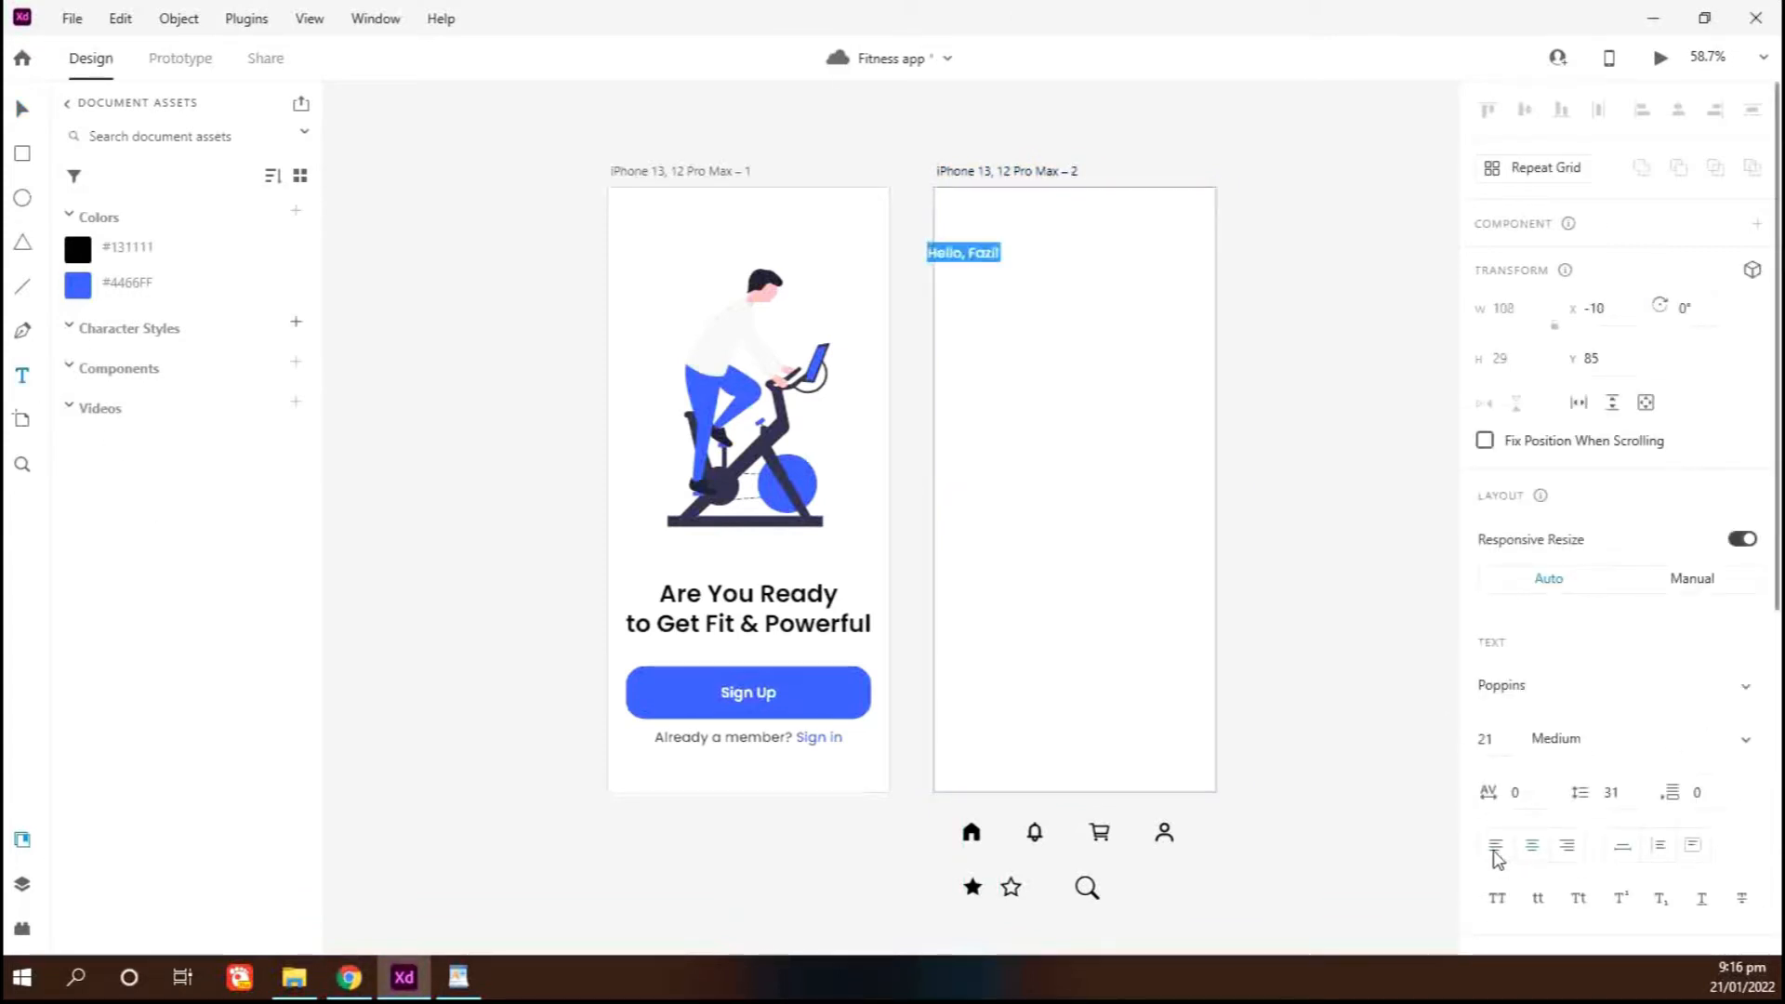
{"action": "key", "text": "Tab"}
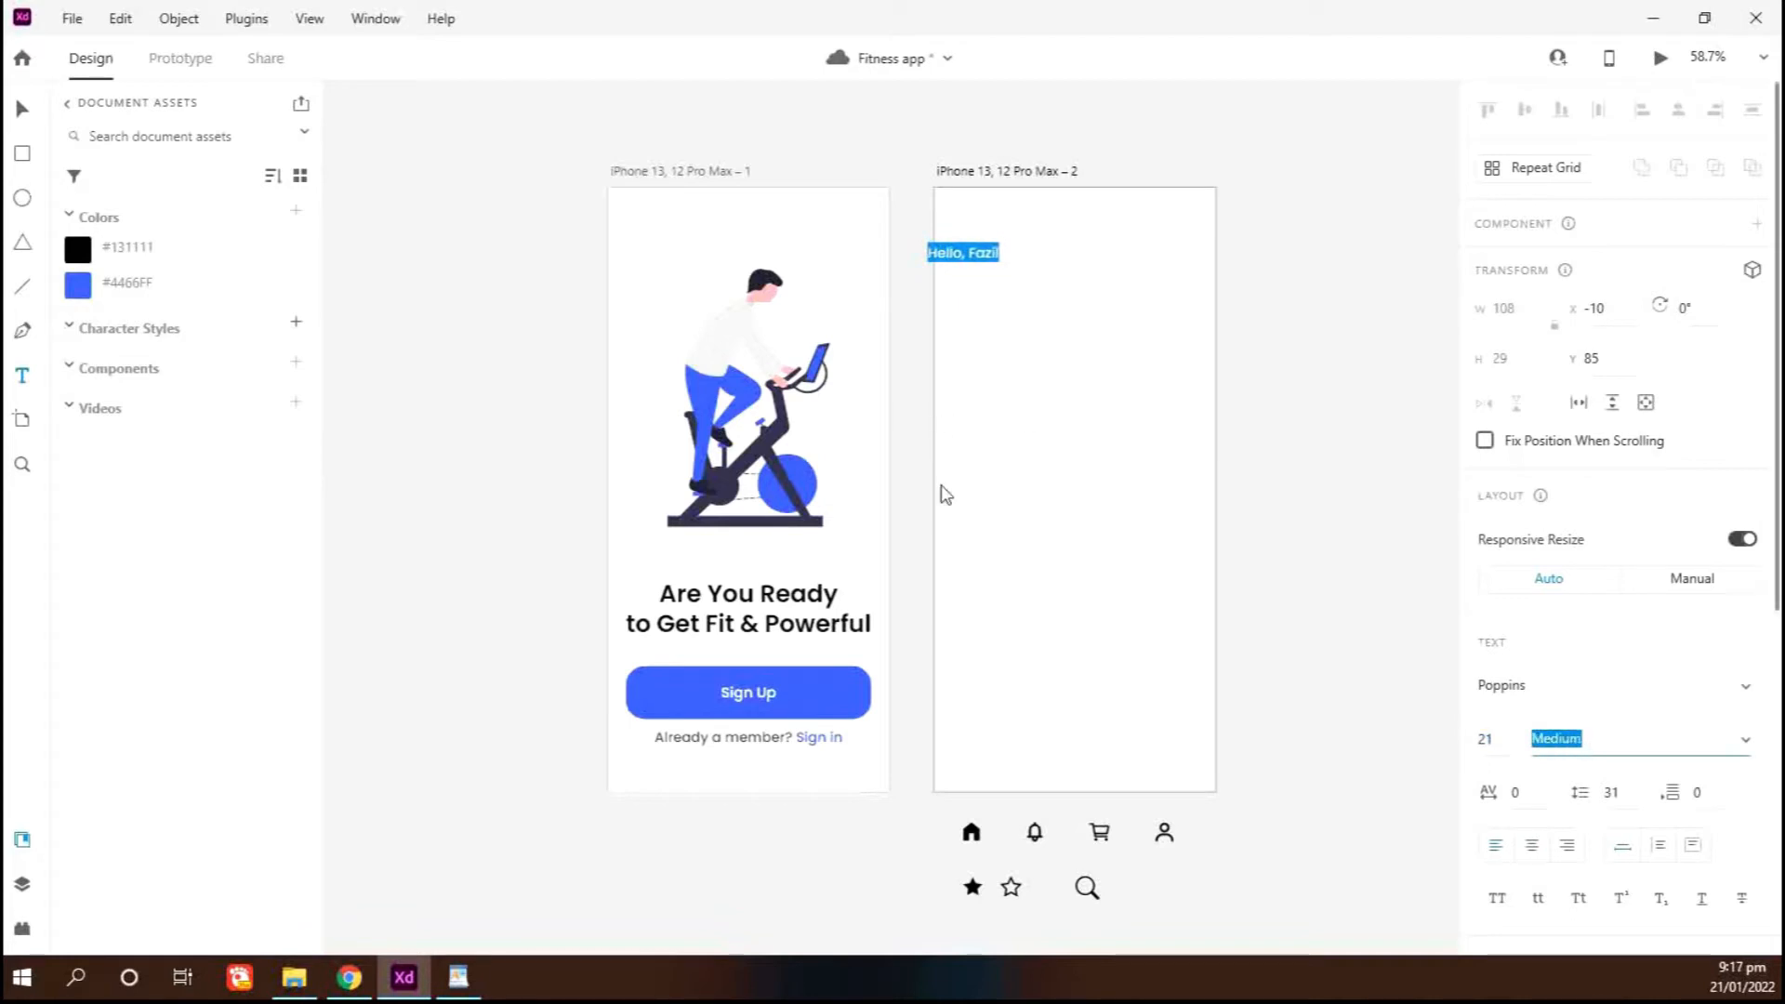
{"action": "key", "text": "Escape"}
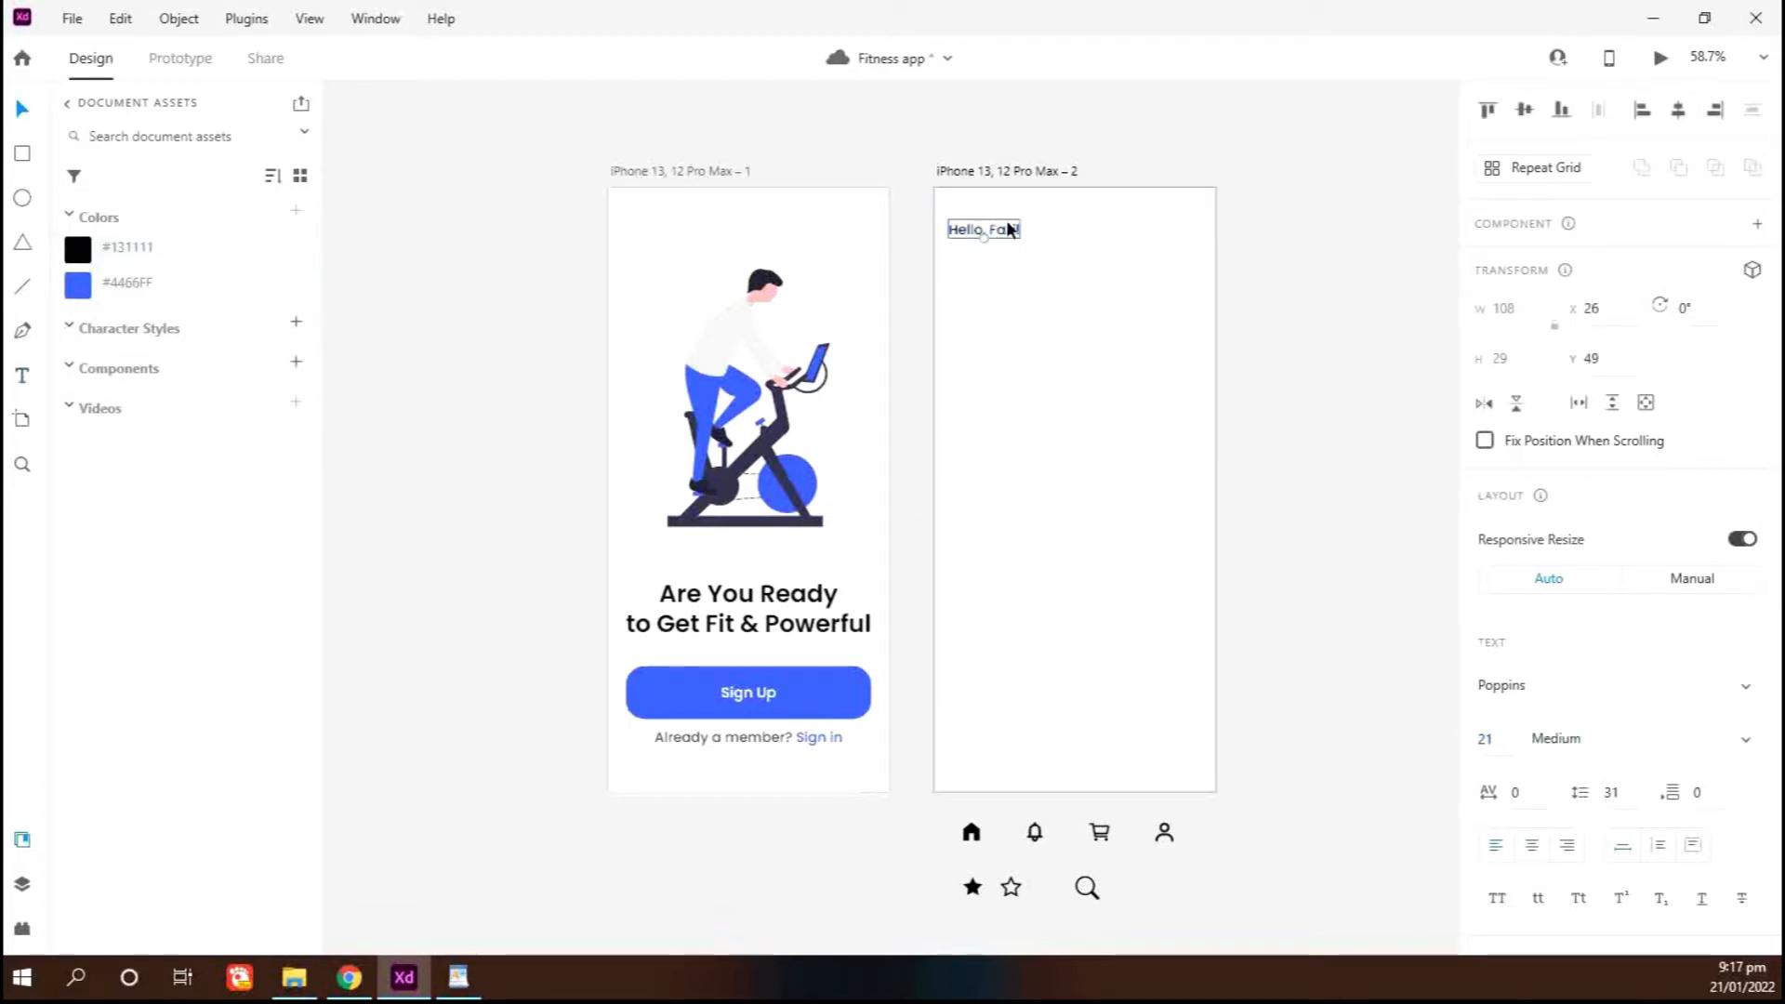
Duplicate the greeting directly below itself and replace the copy's text with "Let's get workout."
{"action": "key", "text": "ctrl+d"}
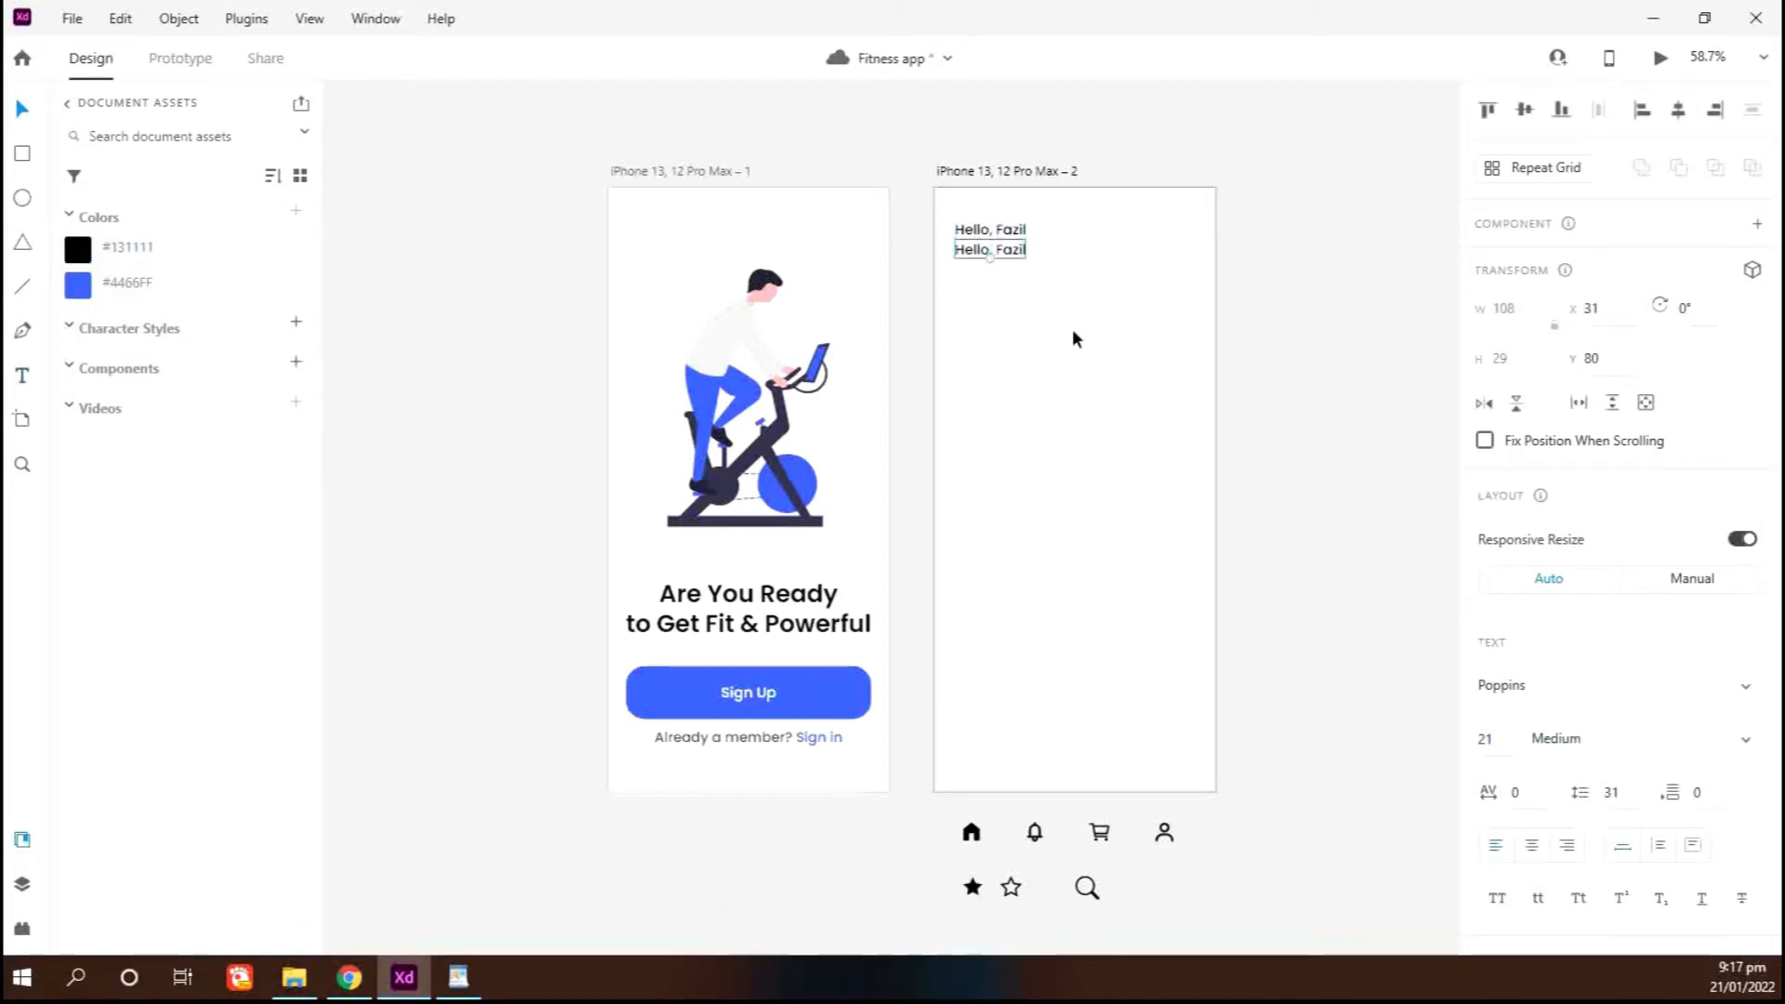
{"action": "double_click", "coordinate": [1008, 249]}
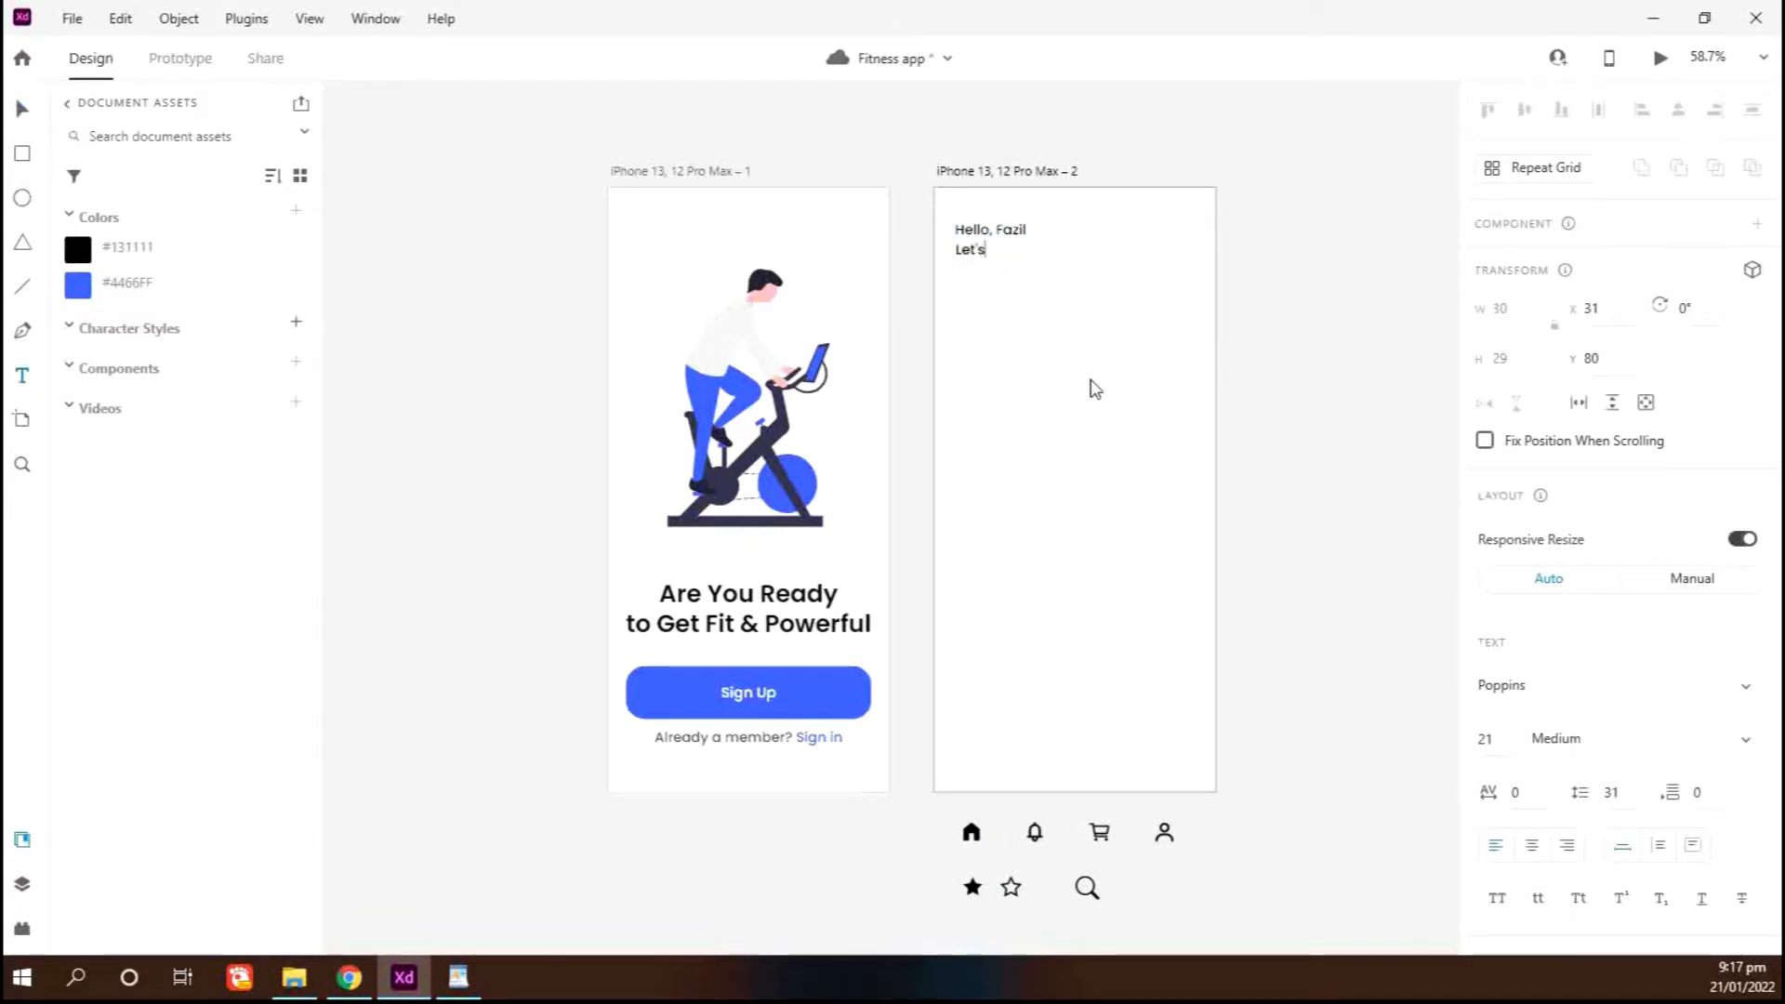
{"action": "type", "text": "Let's get workout"}
{"action": "key", "text": "ctrl+a"}
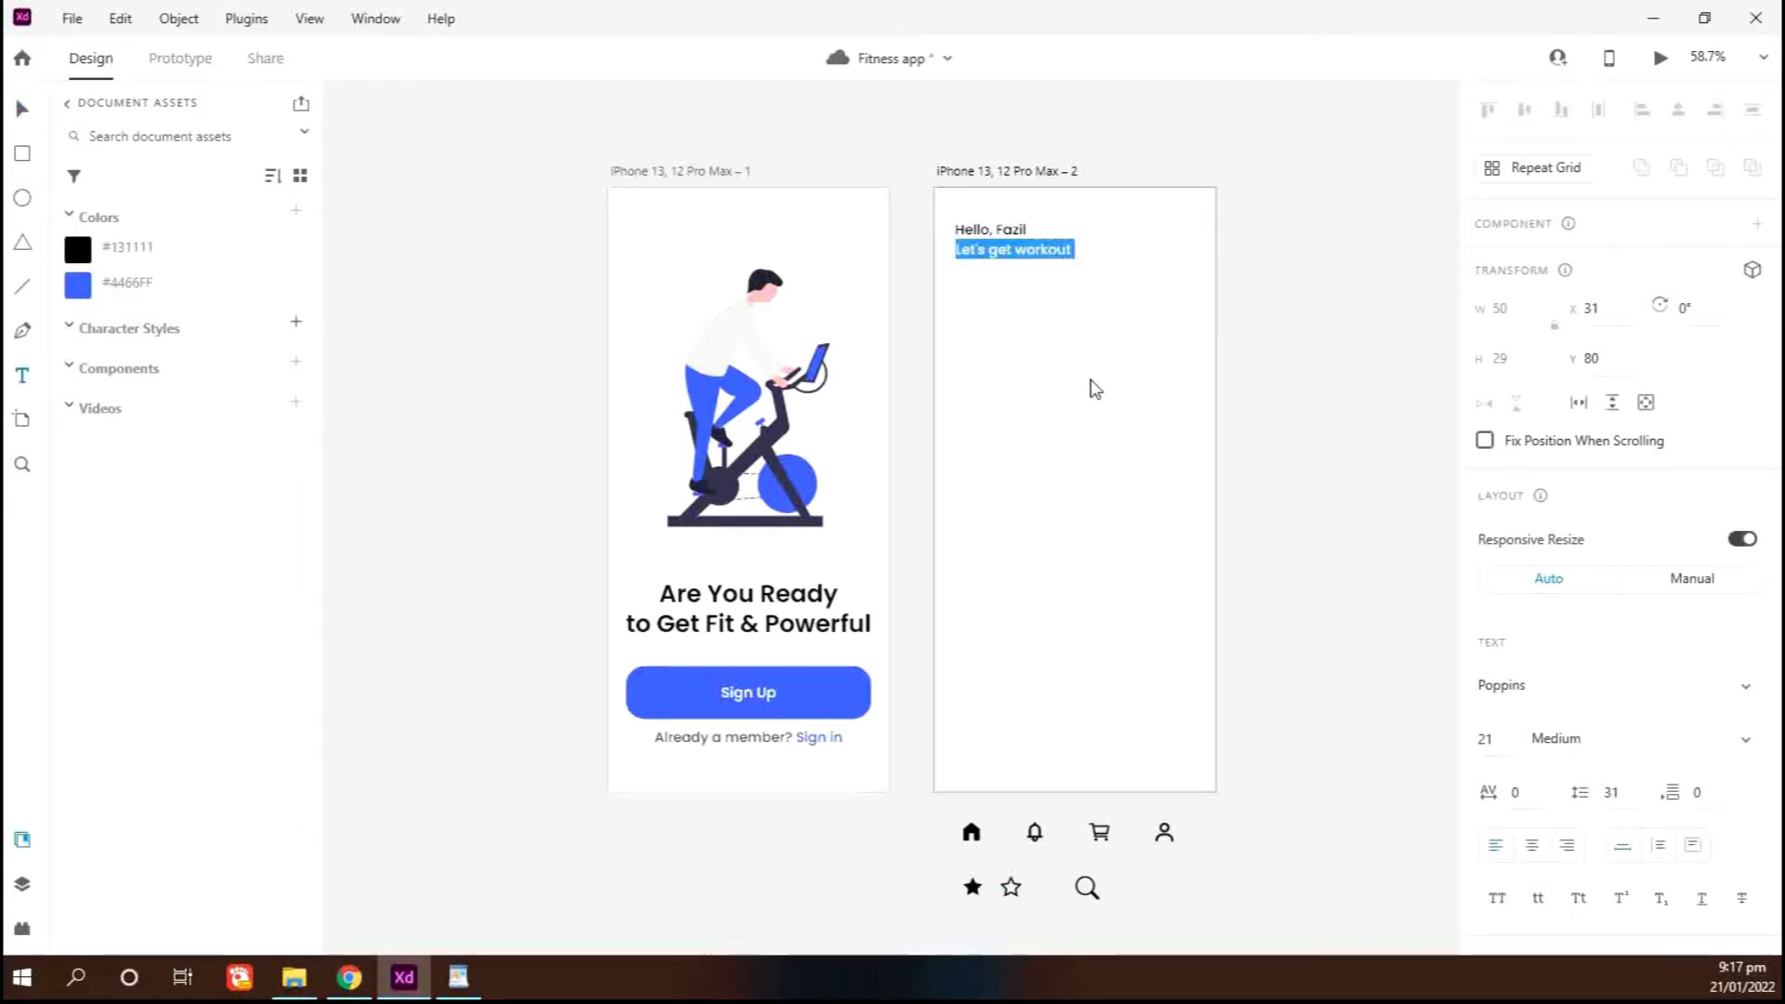
{"action": "key", "text": "Right"}
{"action": "type", "text": "."}
Format the "Let's get workout." line as Poppins SemiBold, size 29, in blue #4466FF, slightly lower under the greeting
{"action": "key", "text": "ctrl+a"}
{"action": "left_click", "coordinate": [1556, 744]}
{"action": "key", "text": "Down"}
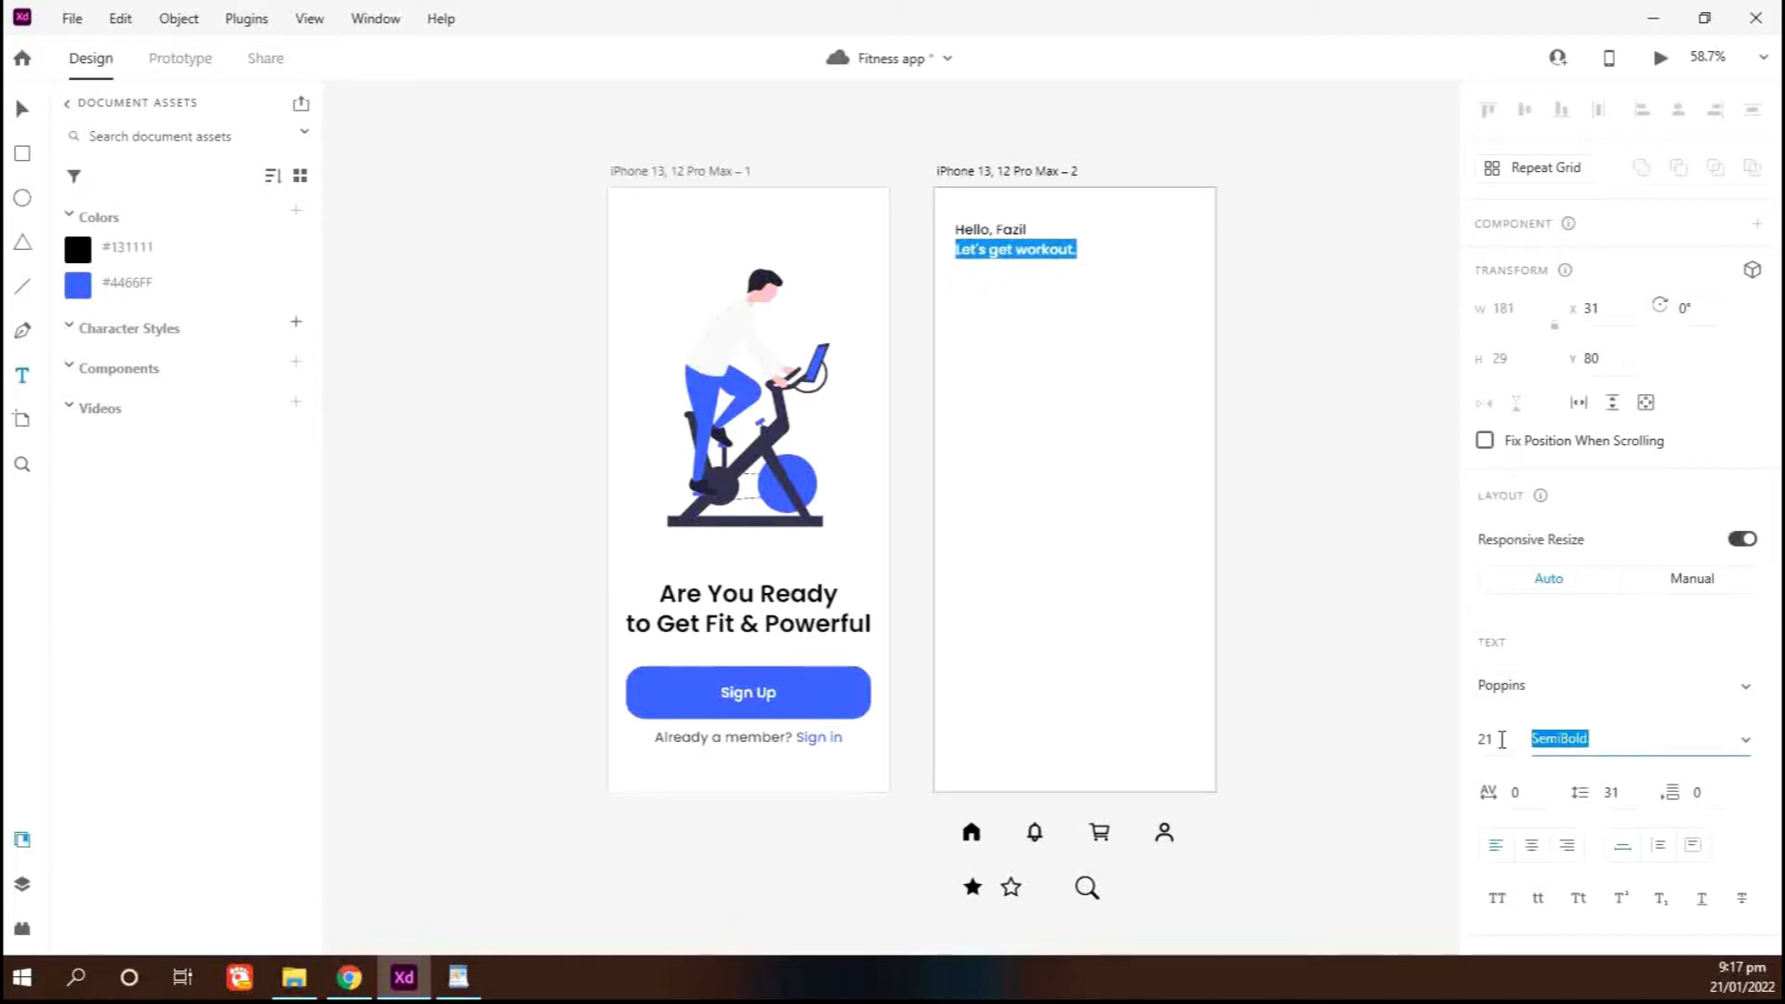
{"action": "left_click", "coordinate": [1501, 739]}
{"action": "key", "text": "Up"}
{"action": "key", "text": "Up"}
{"action": "key", "text": "Up"}
{"action": "key", "text": "Up"}
{"action": "key", "text": "Up"}
{"action": "key", "text": "Up"}
{"action": "key", "text": "Up"}
{"action": "key", "text": "Up"}
{"action": "left_click", "coordinate": [28, 116]}
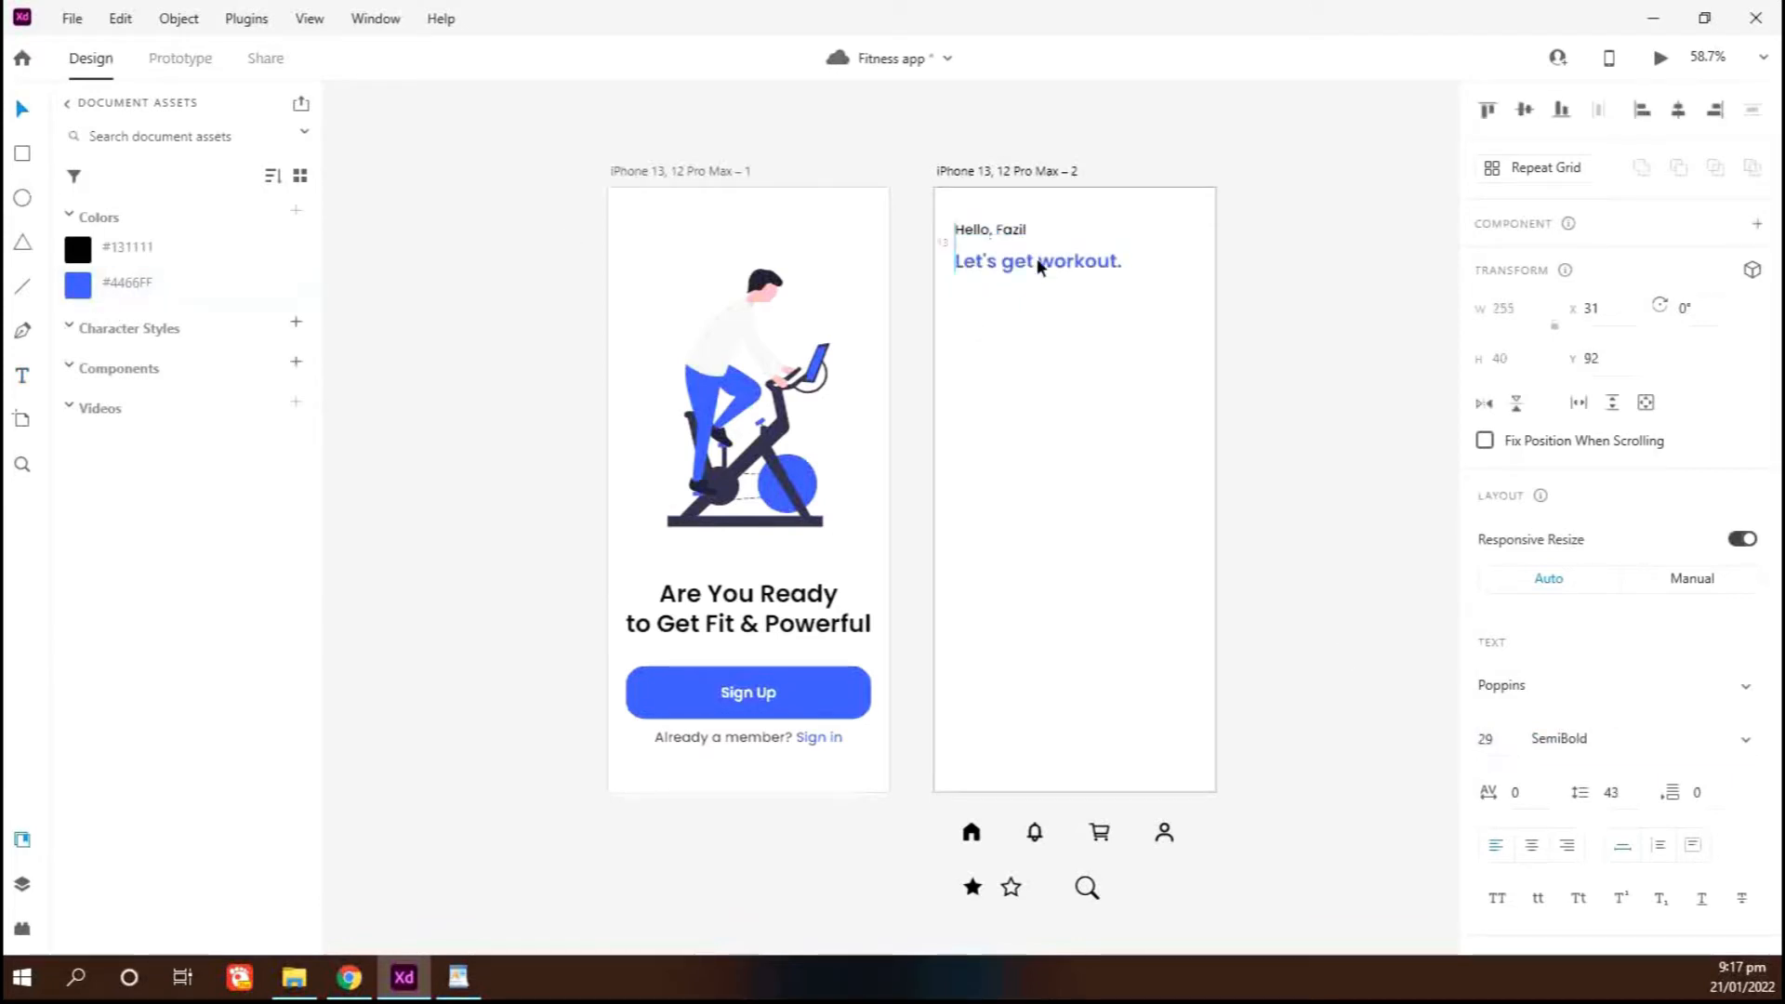
Place a copy of the search icon, about 21 wide, near the second artboard's upper right corner
{"action": "left_click_drag", "start_coordinate": [1096, 892], "coordinate": [1185, 263]}
{"action": "scroll", "coordinate": [1185, 251], "scroll_direction": "up", "scroll_amount": 3}
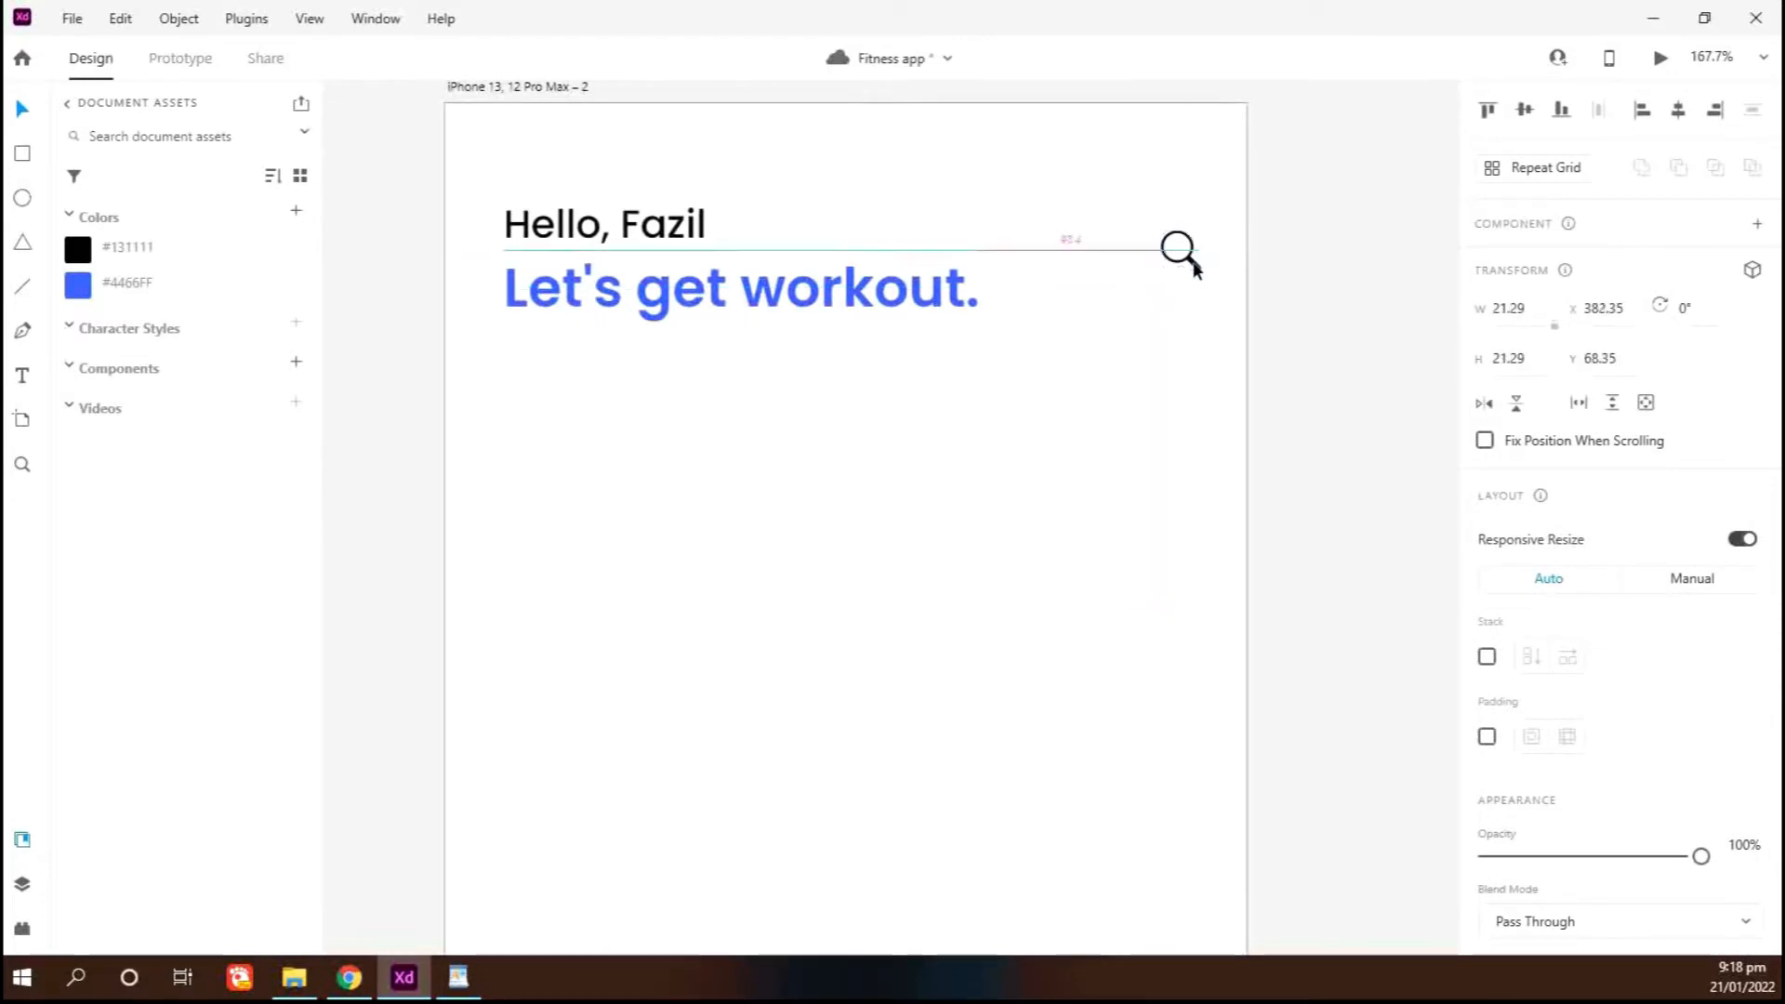
{"action": "left_click", "coordinate": [1122, 475]}
{"action": "key", "text": "alt+Tab"}
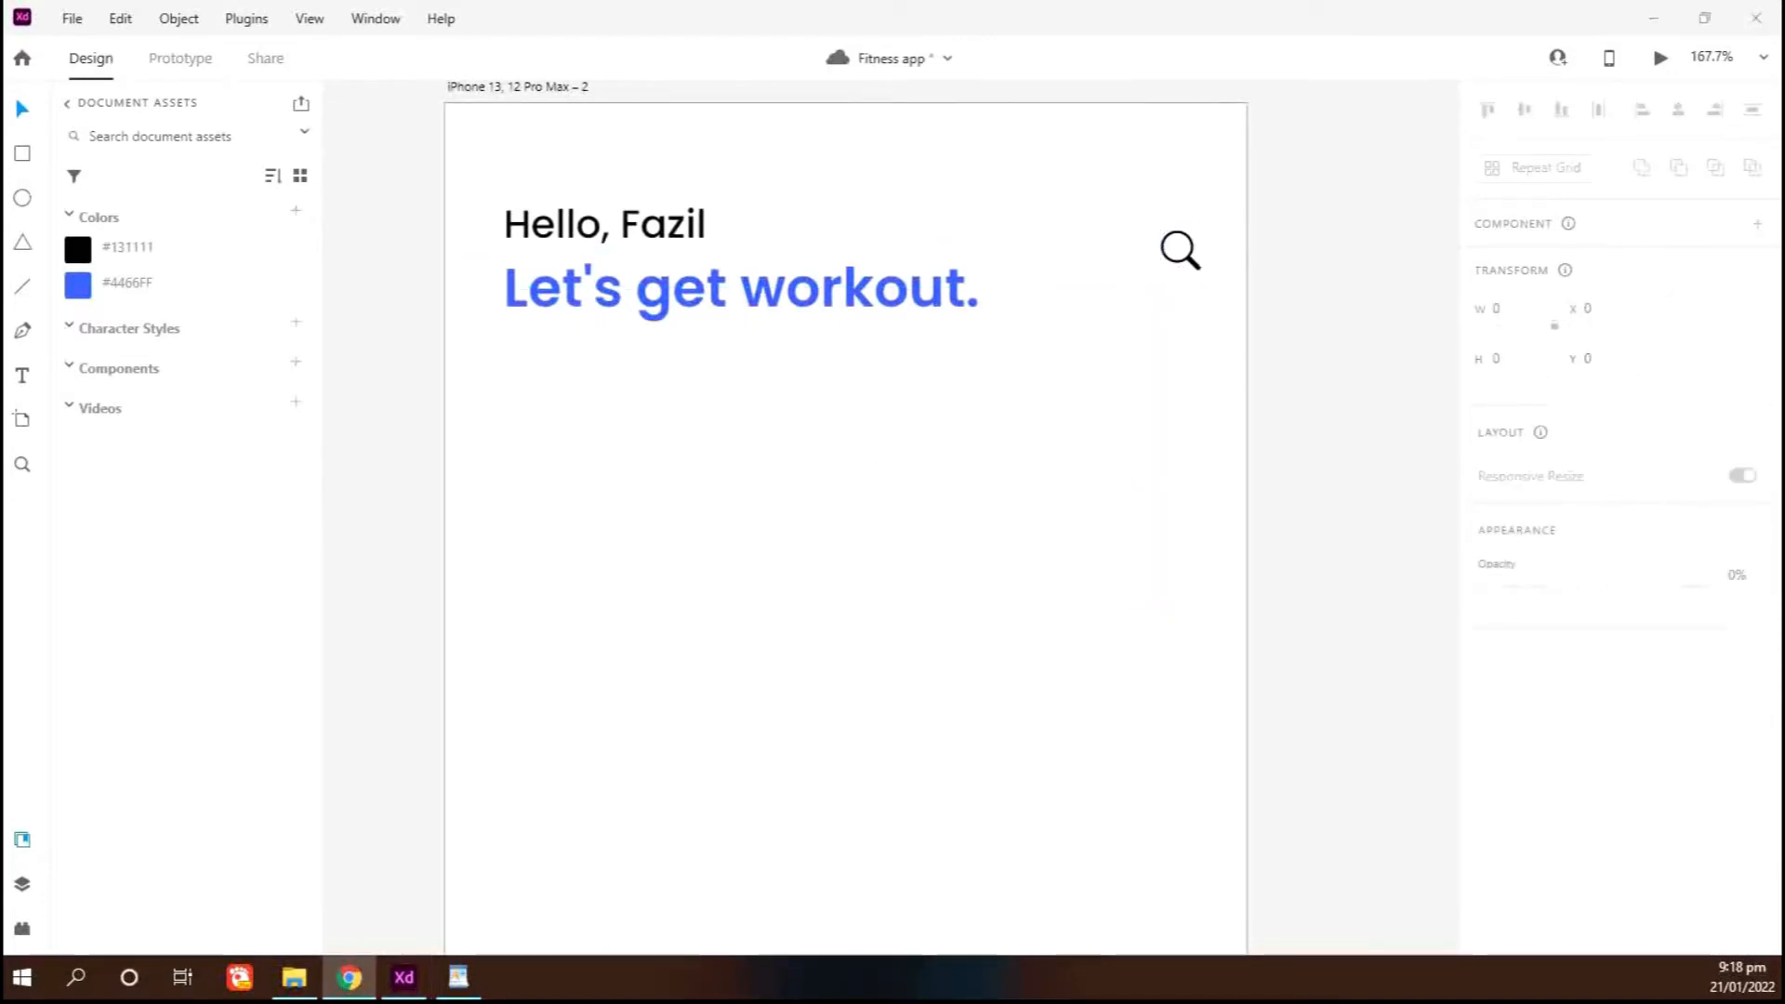
Align the small search icon vertically with the middle of the greeting text
{"action": "key", "text": "ctrl+0"}
{"action": "left_click", "coordinate": [1163, 267]}
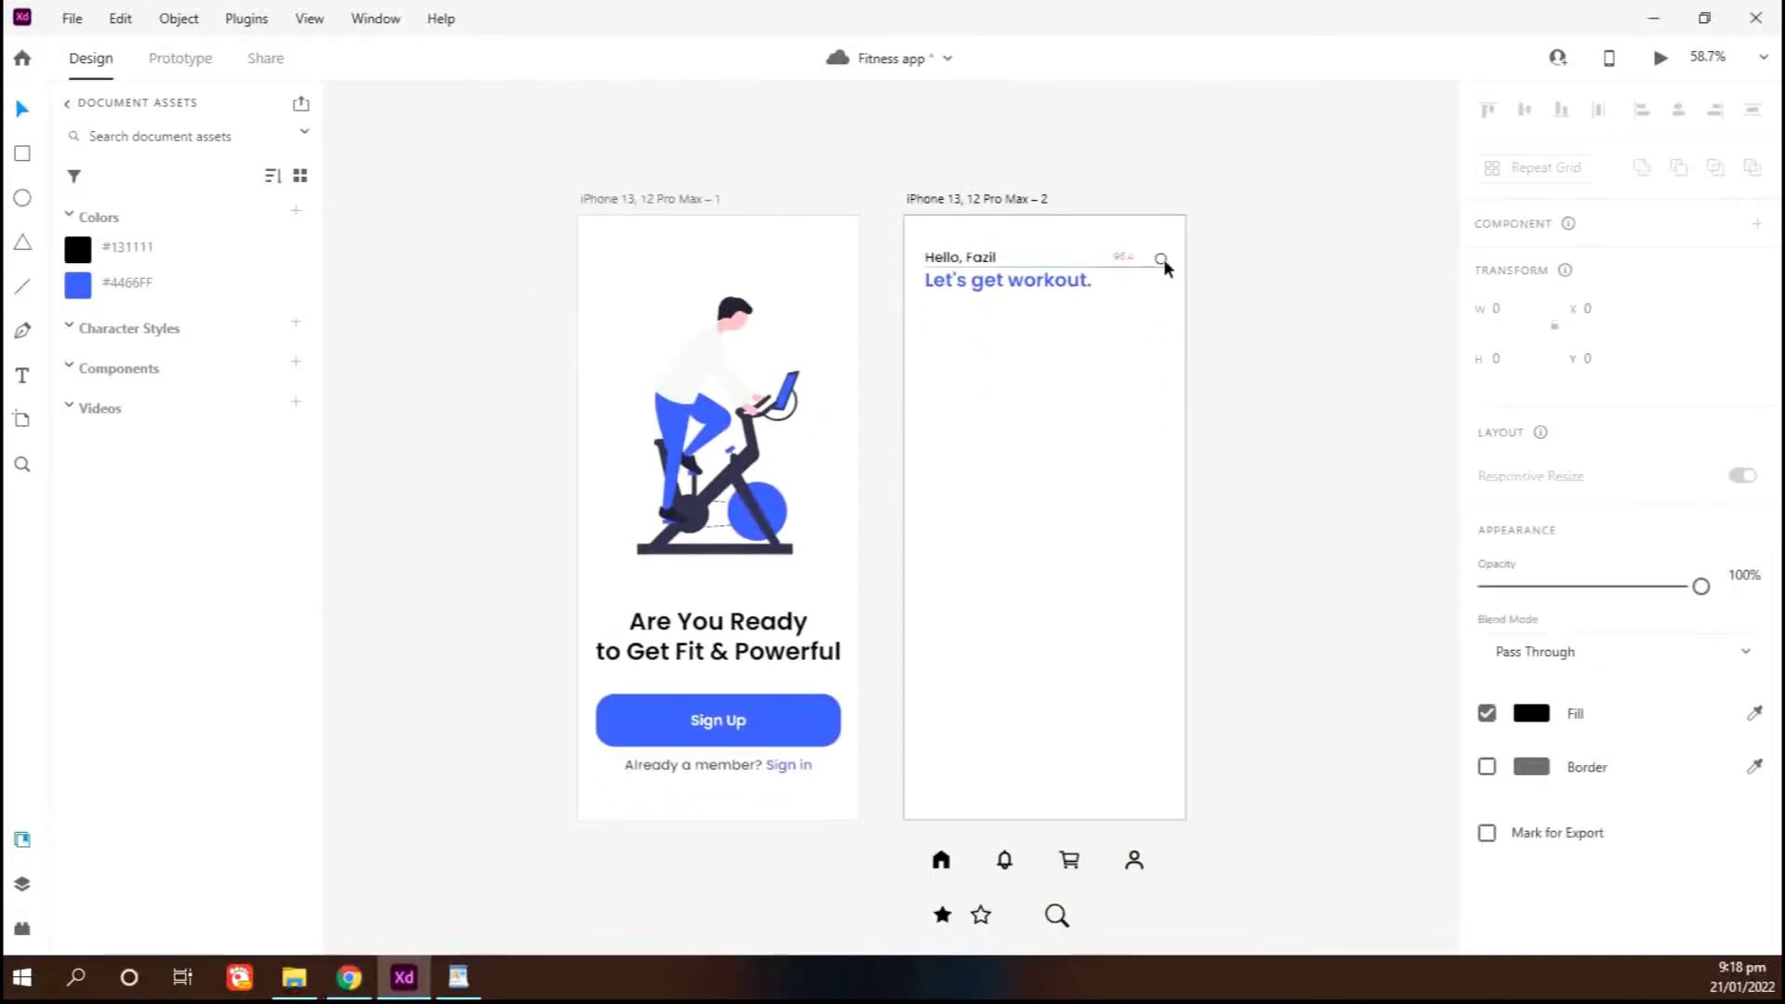
{"action": "left_click", "coordinate": [943, 257], "text": "shift"}
{"action": "left_click", "coordinate": [1525, 110]}
{"action": "left_click", "coordinate": [1126, 428]}
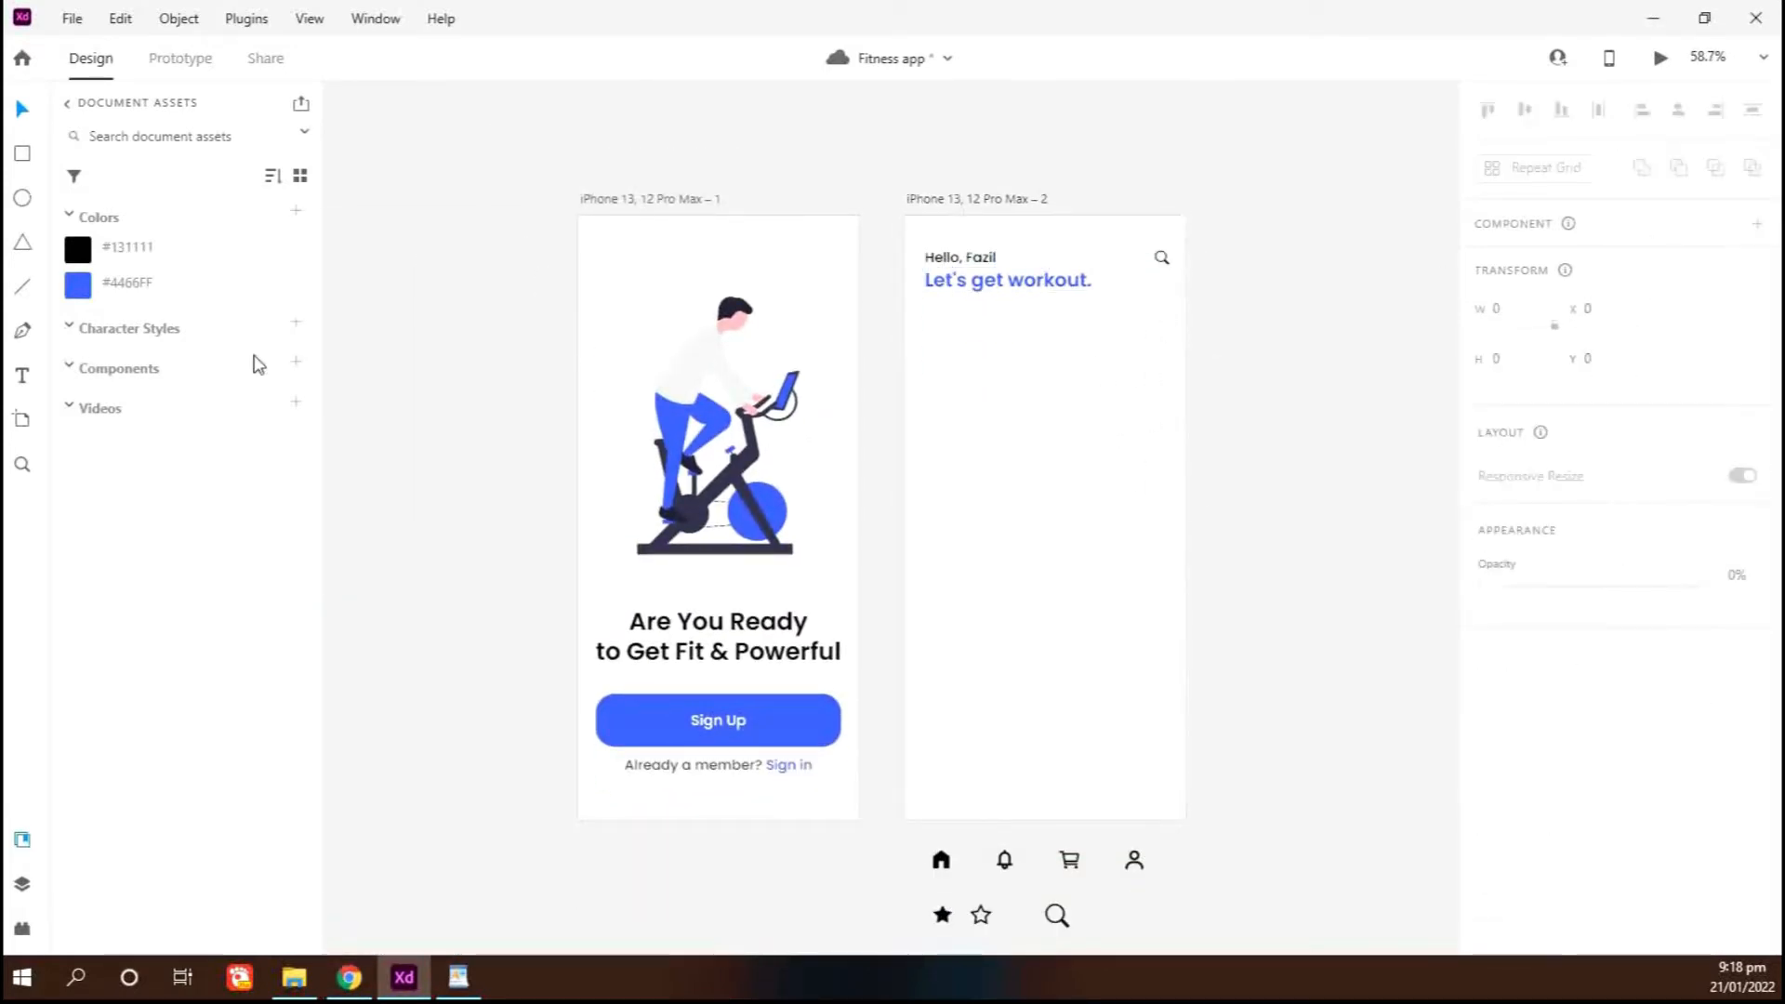
Add a "Trending Workout" heading in black below the "Let's get workout." line
{"action": "key", "text": "alt+Tab"}
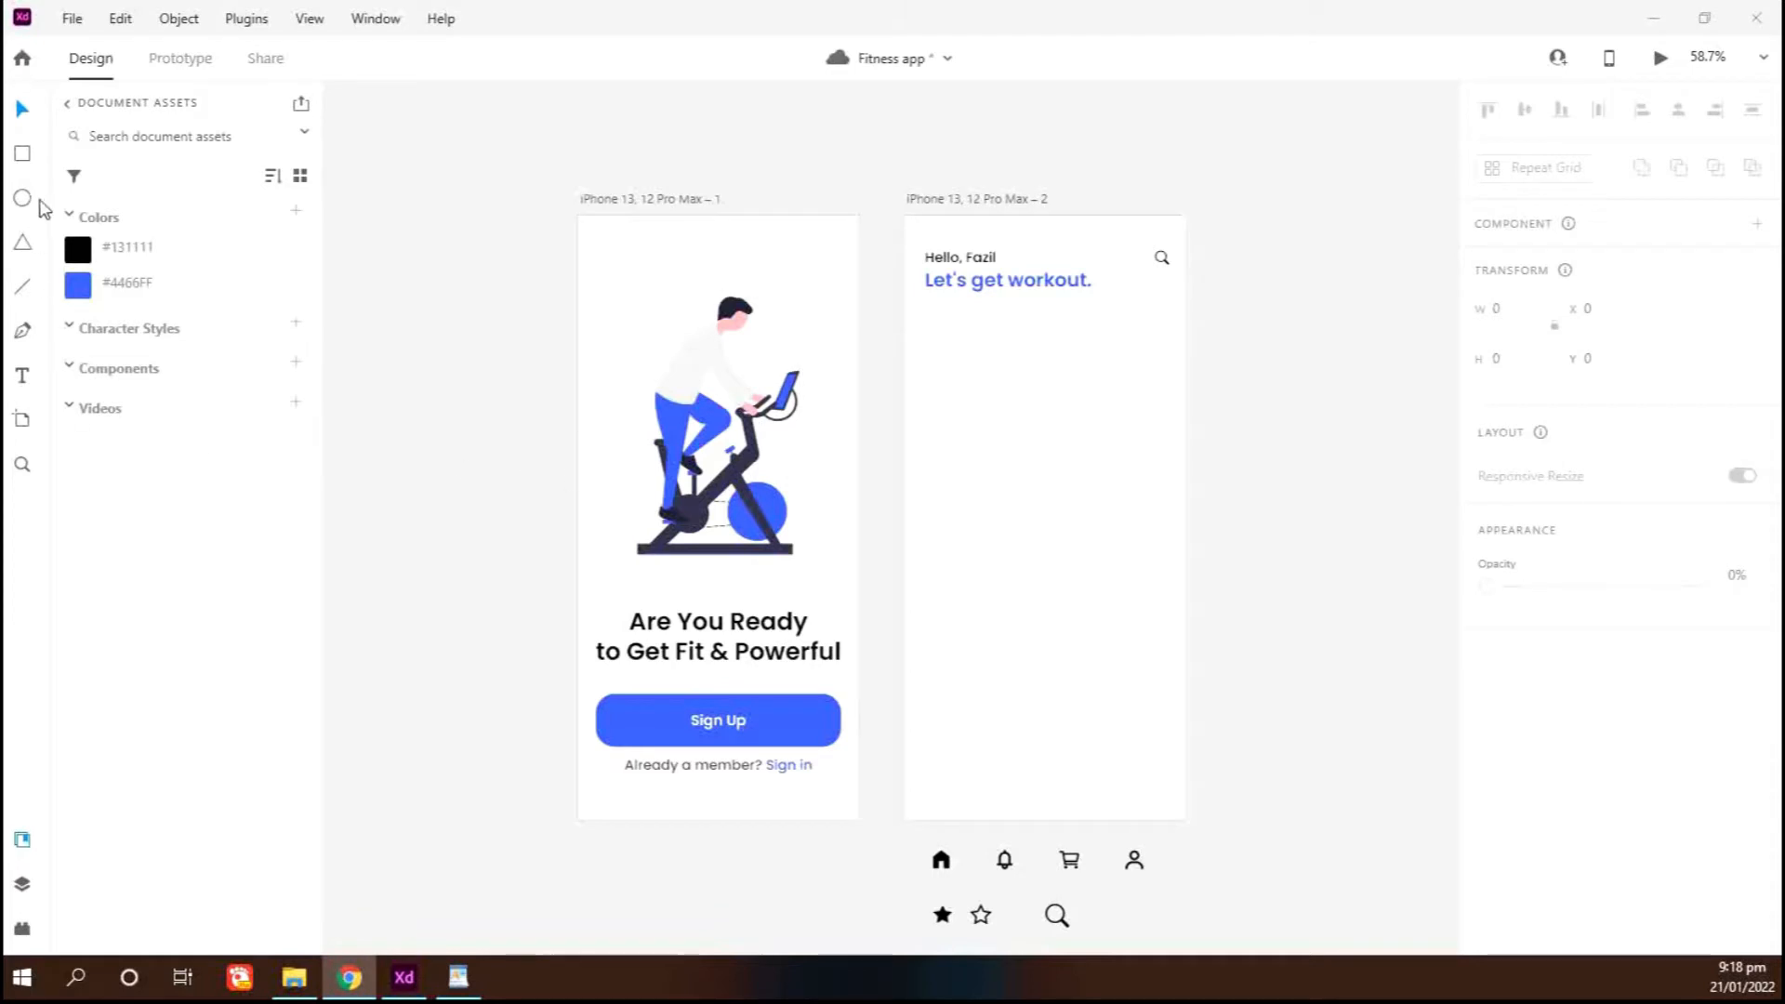
{"action": "left_click", "coordinate": [22, 376]}
{"action": "left_click", "coordinate": [928, 316]}
{"action": "type", "text": "Trending Workout"}
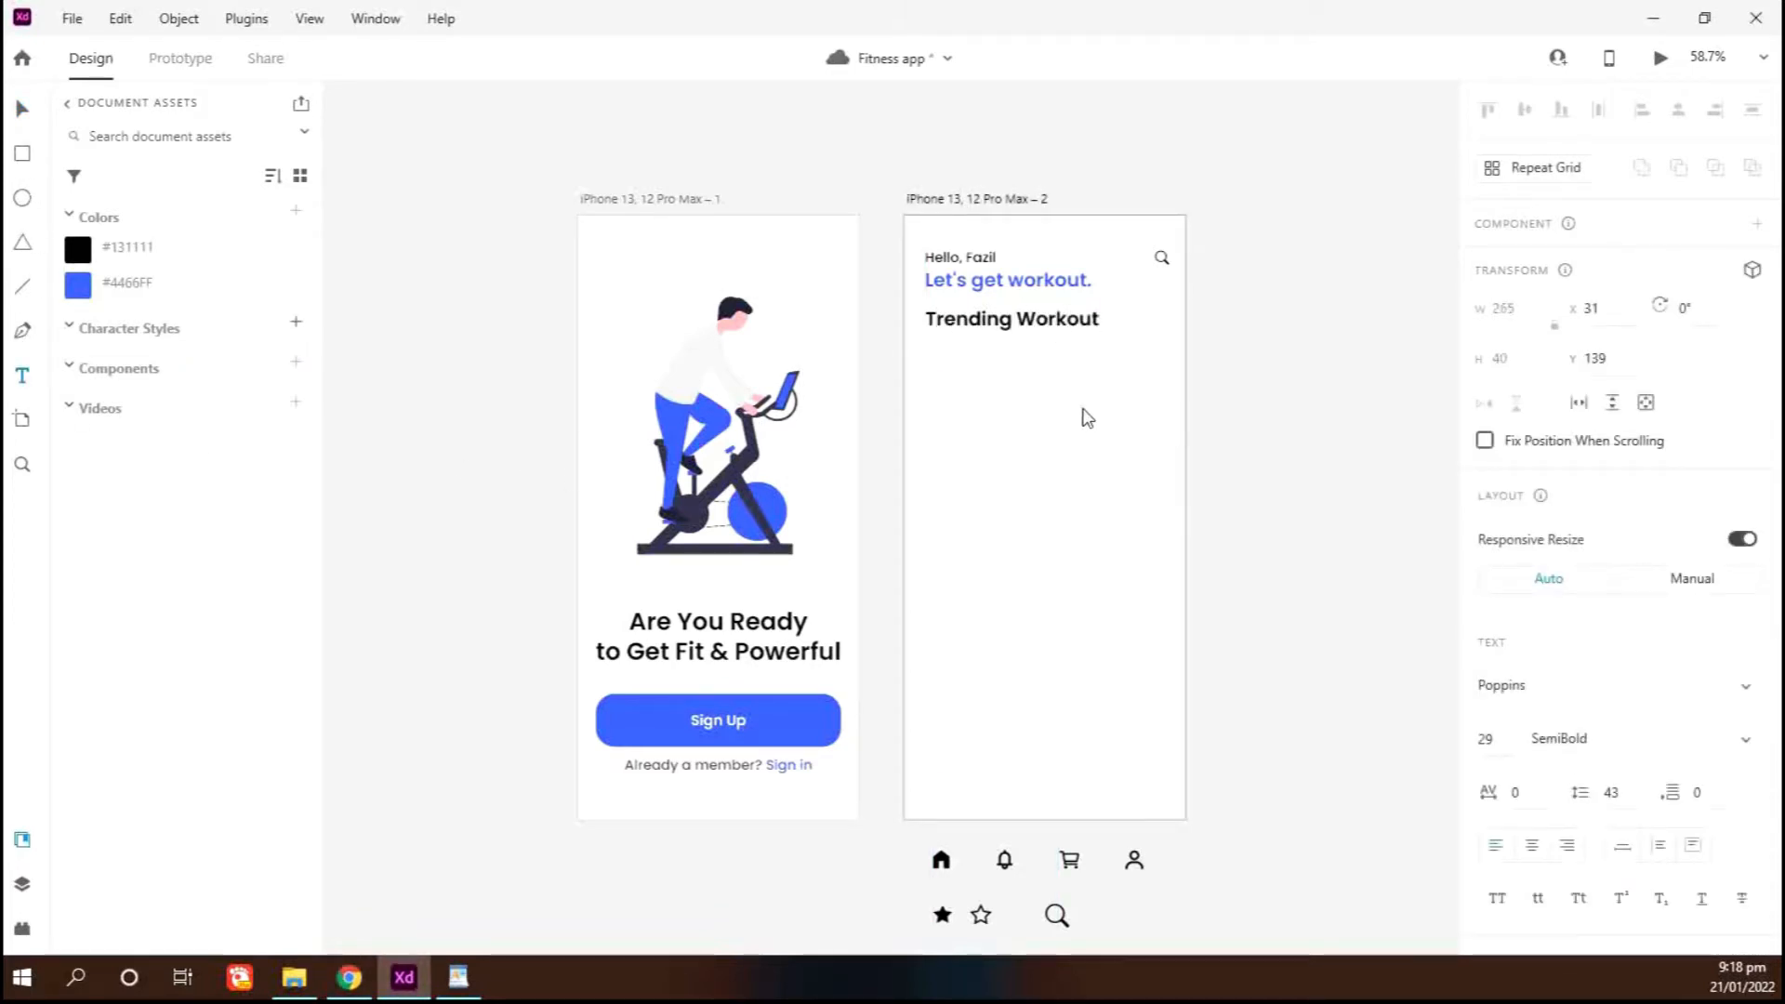
Format the "Trending Workout" heading as Poppins SemiBold, size 23, and move it down to X 31, Y 176
{"action": "key", "text": "ctrl+a"}
{"action": "left_click", "coordinate": [1486, 739]}
{"action": "type", "text": "26"}
{"action": "key", "text": "Tab"}
{"action": "key", "text": "Up"}
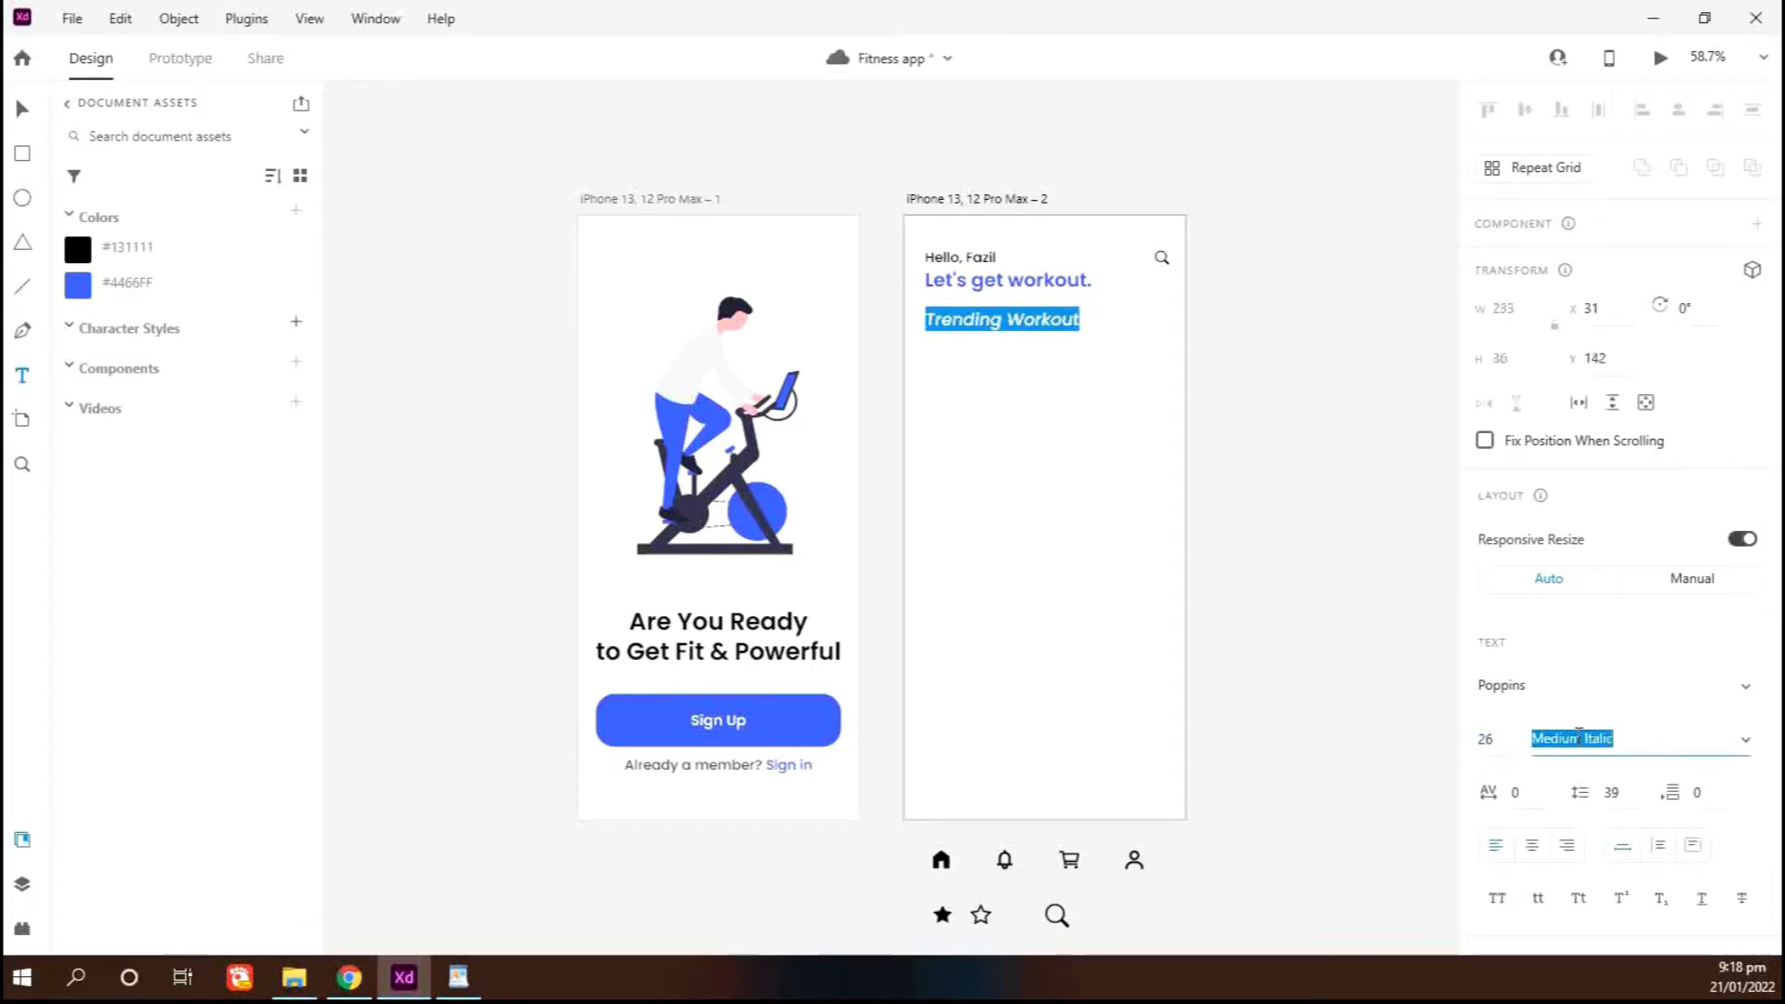
{"action": "key", "text": "Down"}
{"action": "left_click", "coordinate": [1486, 739]}
{"action": "key", "text": "Down"}
{"action": "key", "text": "Down"}
{"action": "key", "text": "Down"}
{"action": "left_click", "coordinate": [23, 109]}
{"action": "left_click_drag", "start_coordinate": [959, 322], "coordinate": [960, 337]}
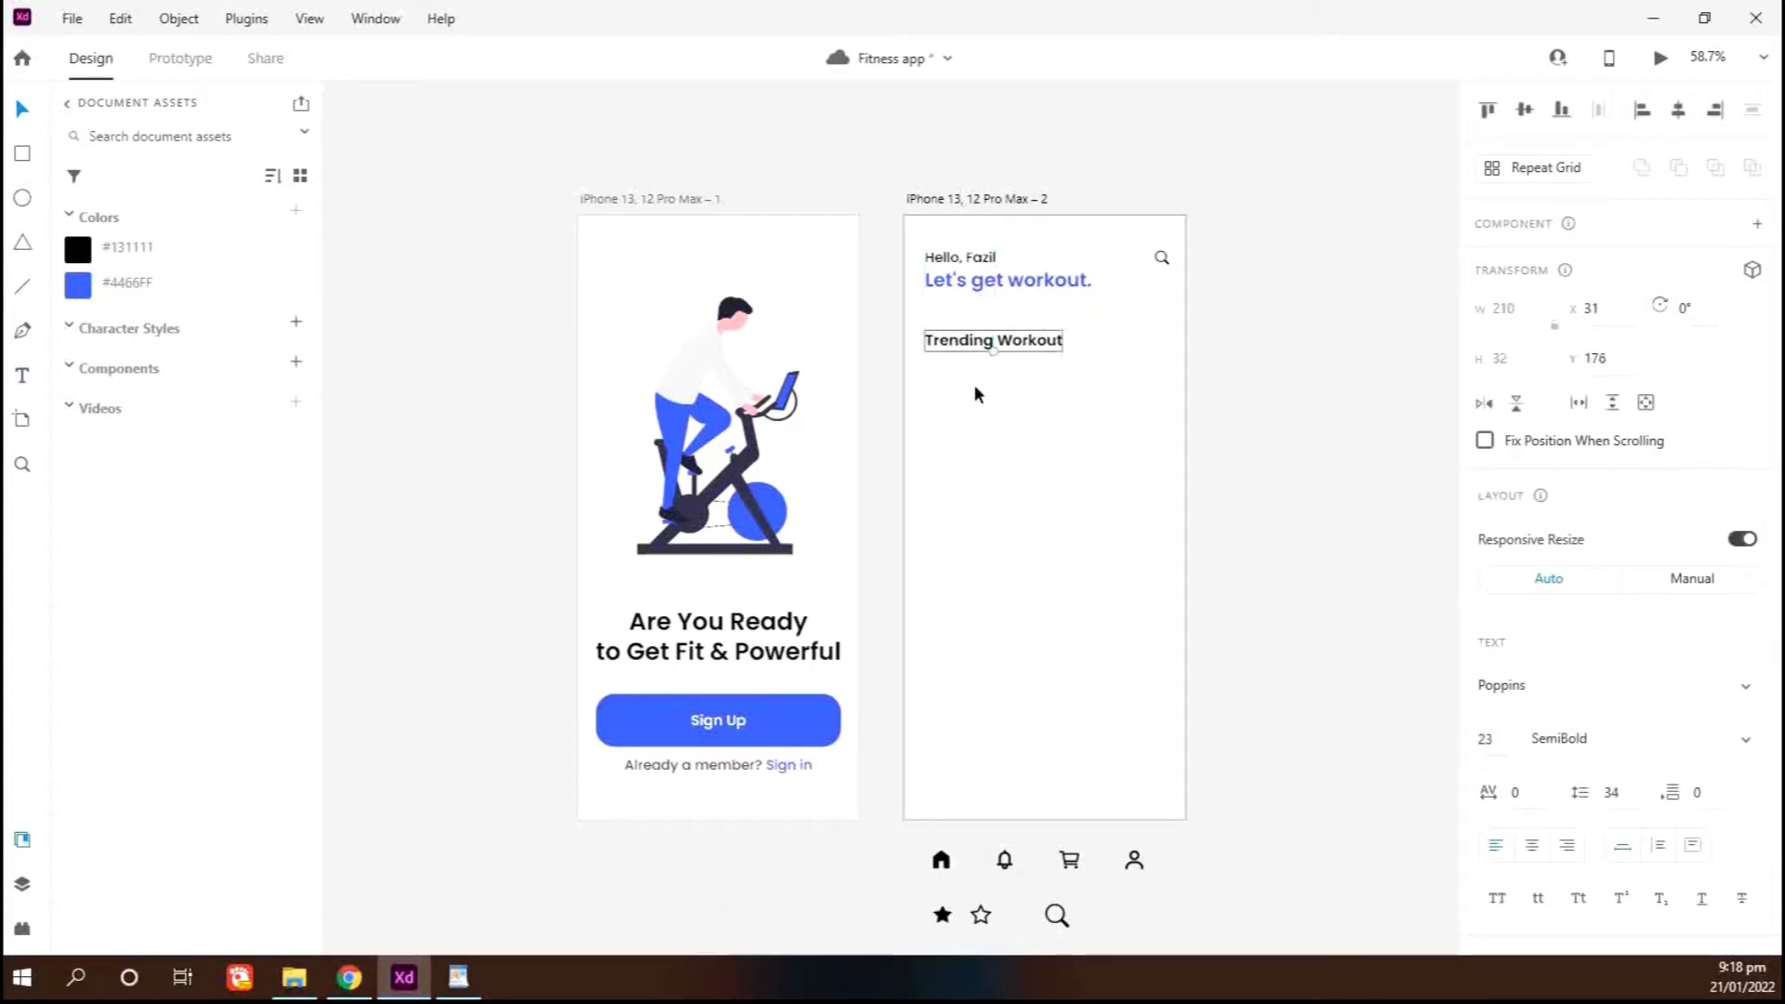
Draw a borderless rectangle about 373 × 182 with corner radius 31 below the "Trending Workout" heading and fill it with the gym photo
{"action": "key", "text": "alt+Tab"}
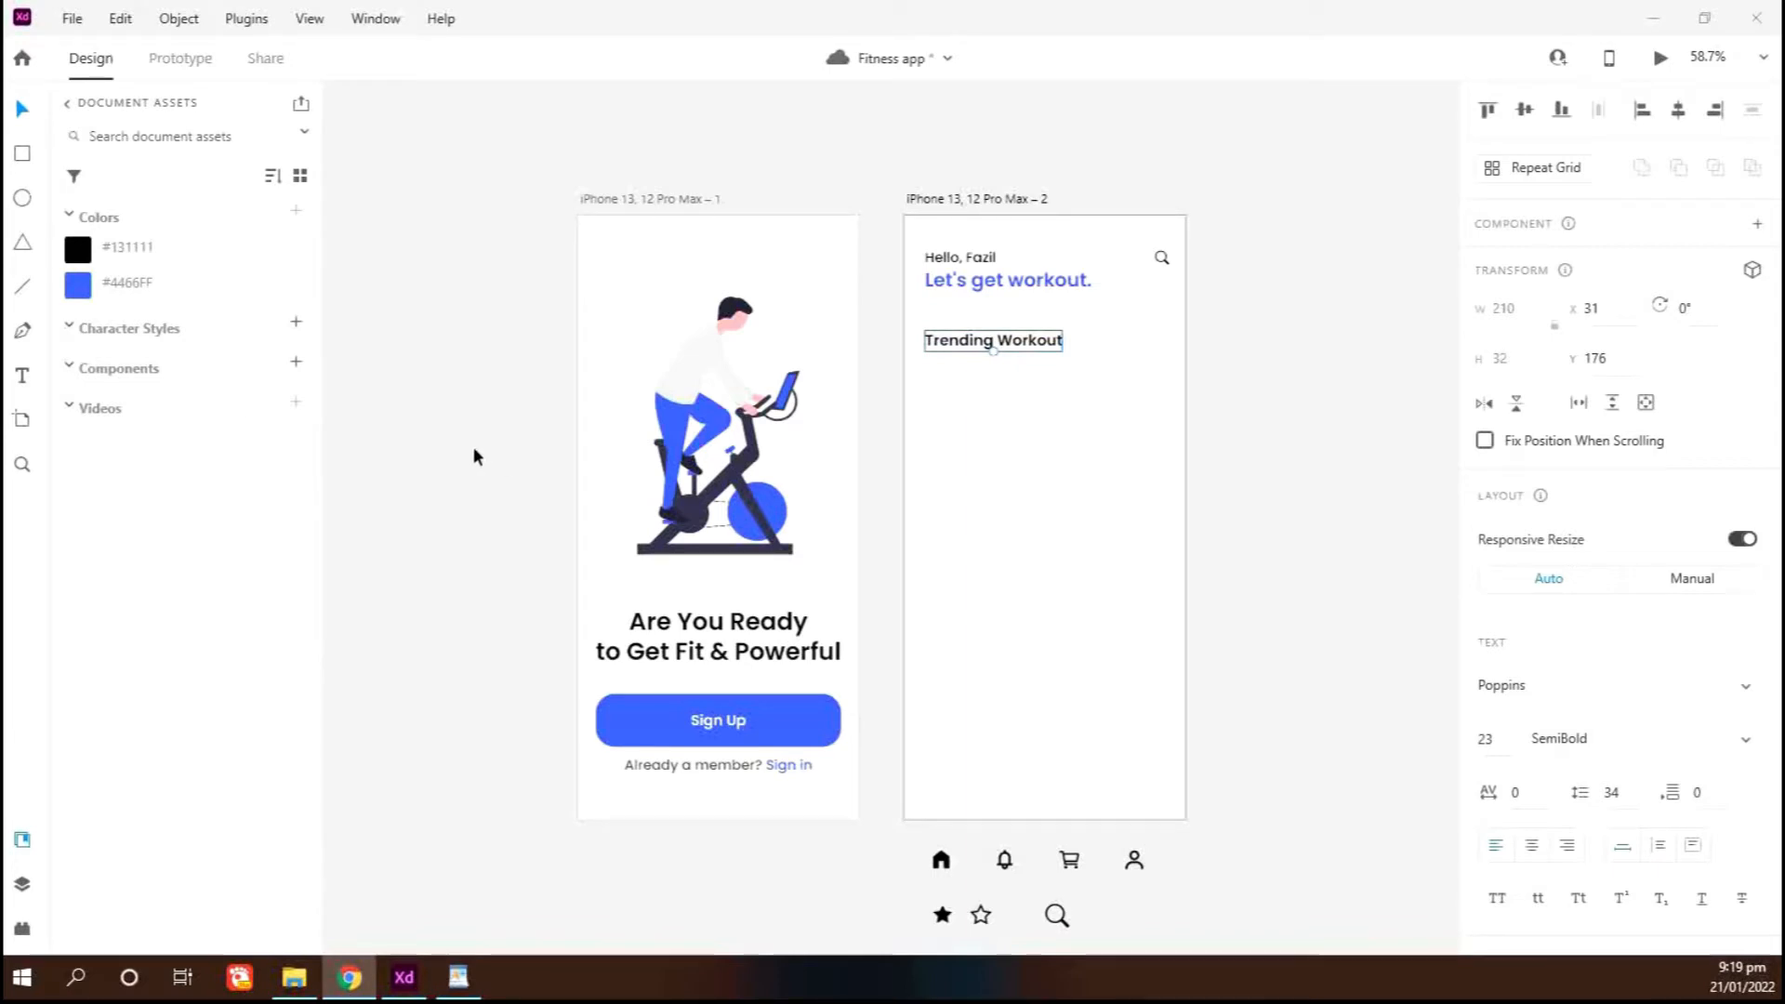
{"action": "key", "text": "alt+Tab"}
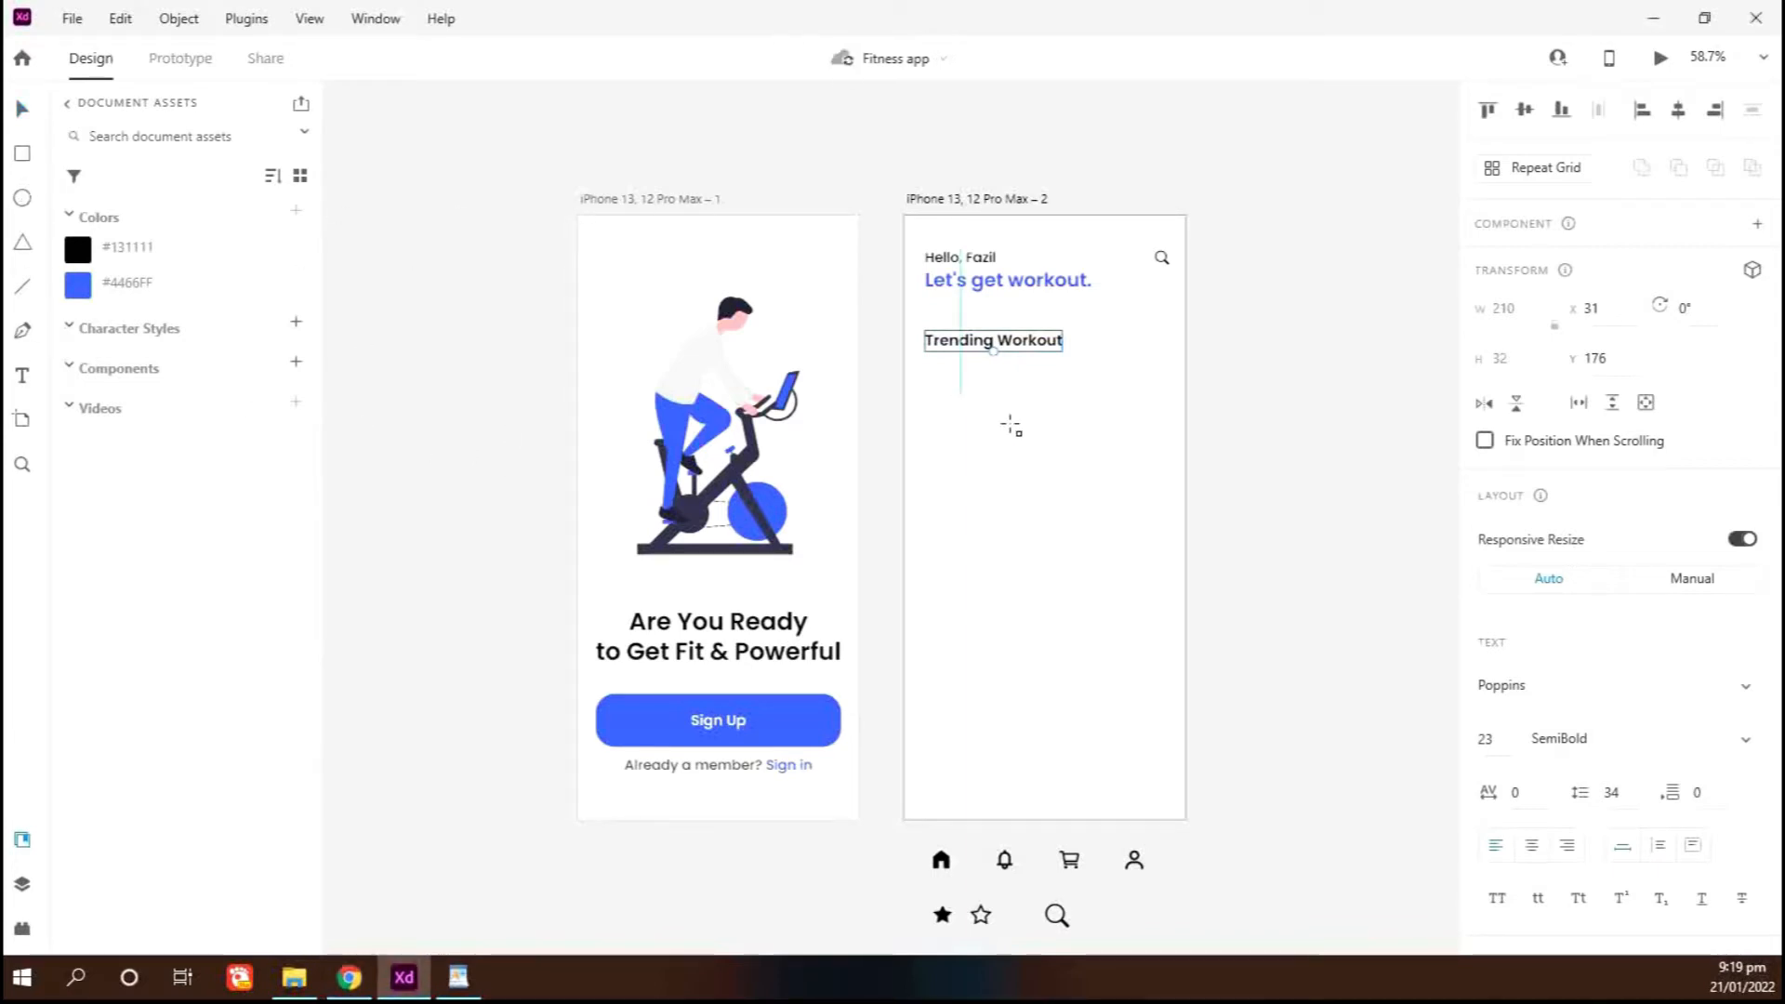
{"action": "left_click_drag", "start_coordinate": [924, 380], "coordinate": [1169, 496]}
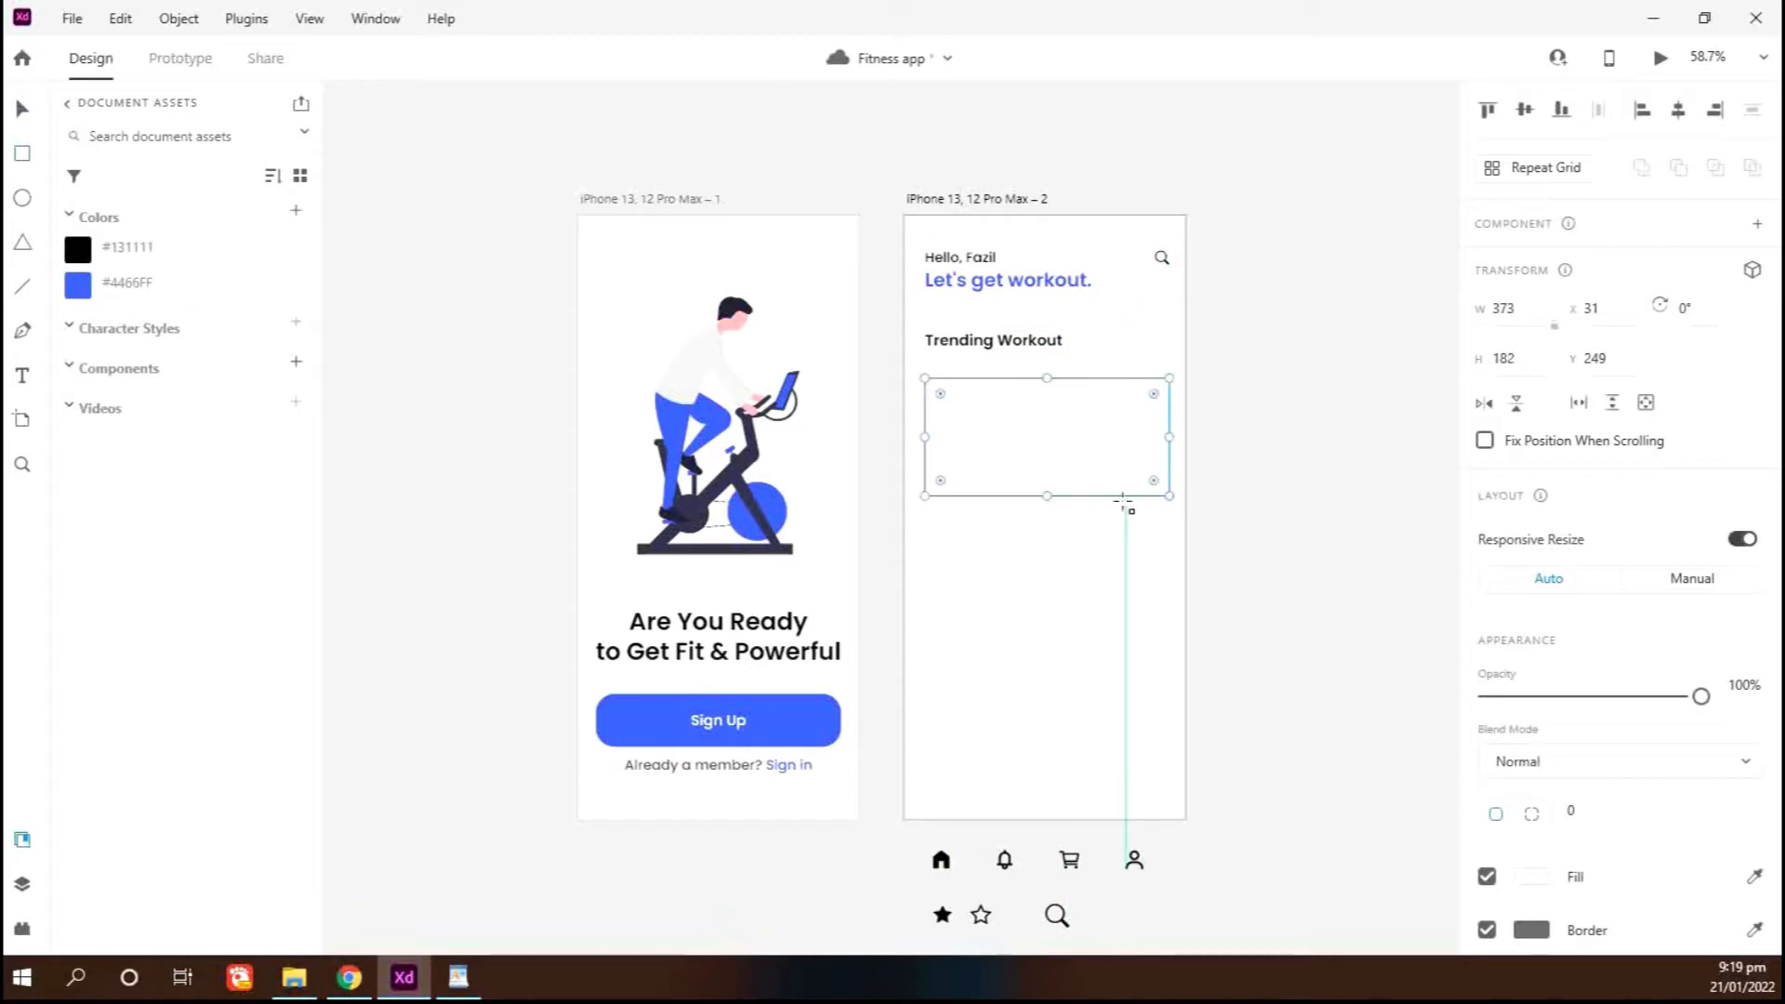
{"action": "left_click_drag", "start_coordinate": [1153, 394], "coordinate": [1138, 409]}
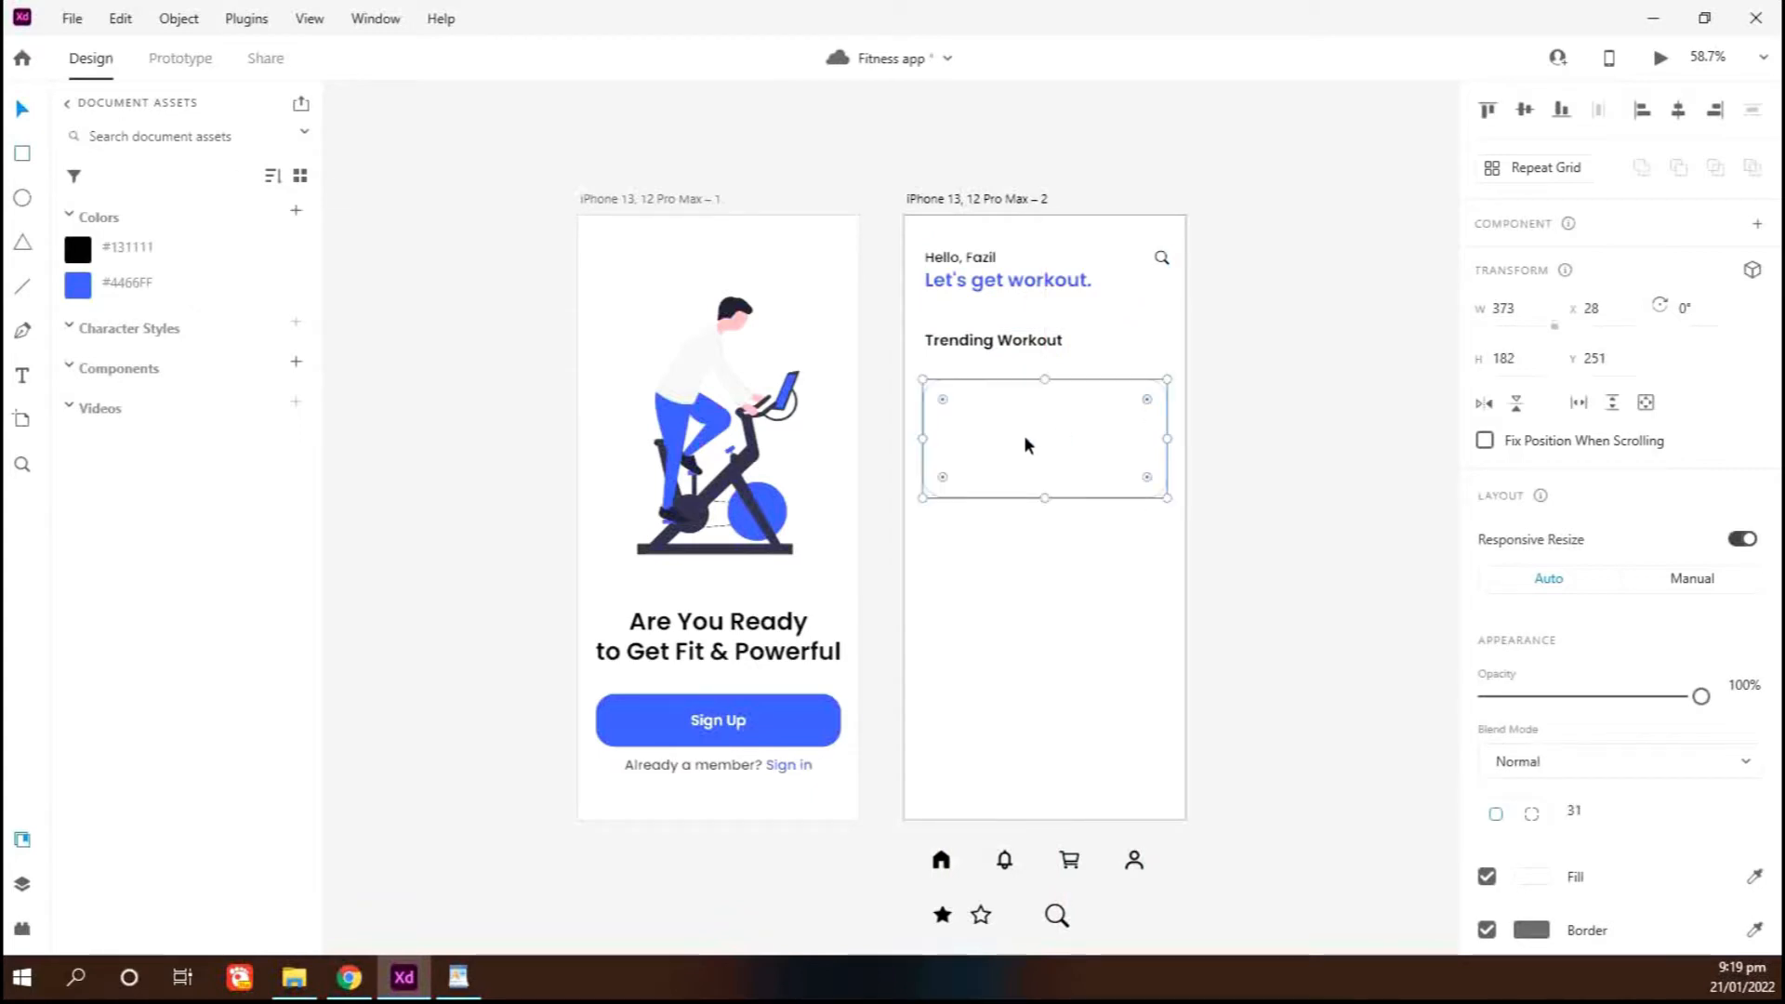
{"action": "left_click_drag", "start_coordinate": [1024, 437], "coordinate": [1030, 424]}
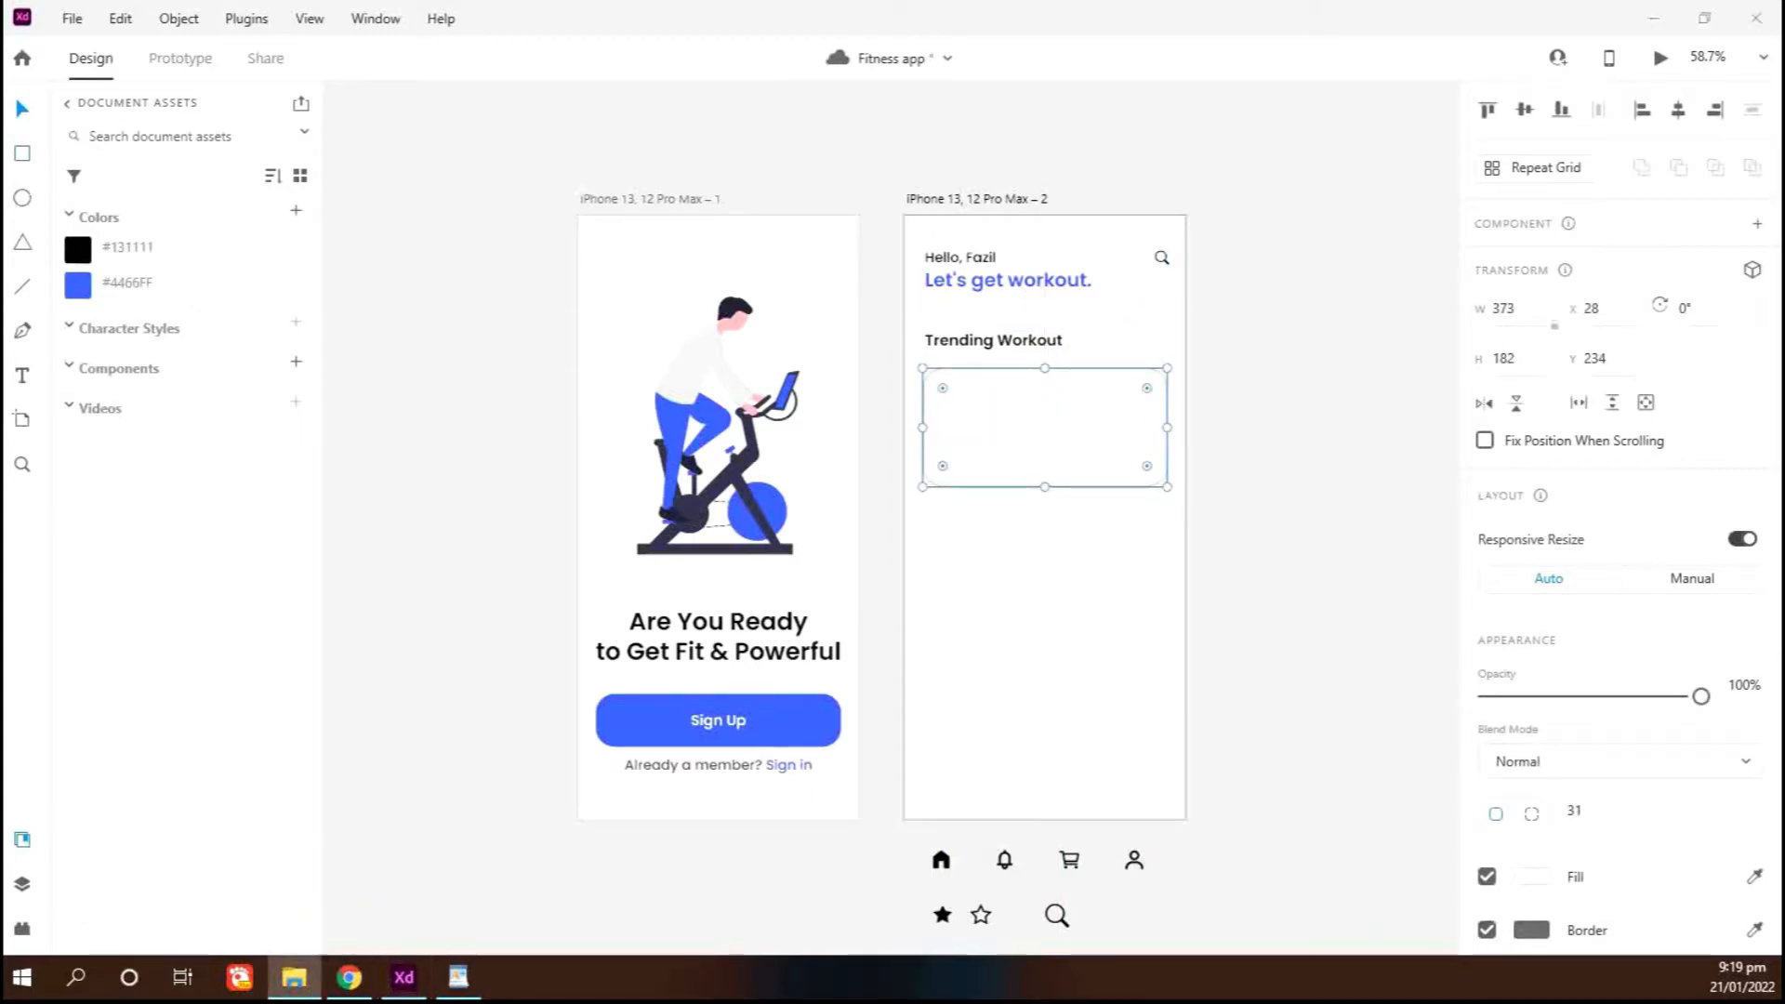
{"action": "left_click_drag", "start_coordinate": [100, 554], "coordinate": [1072, 483]}
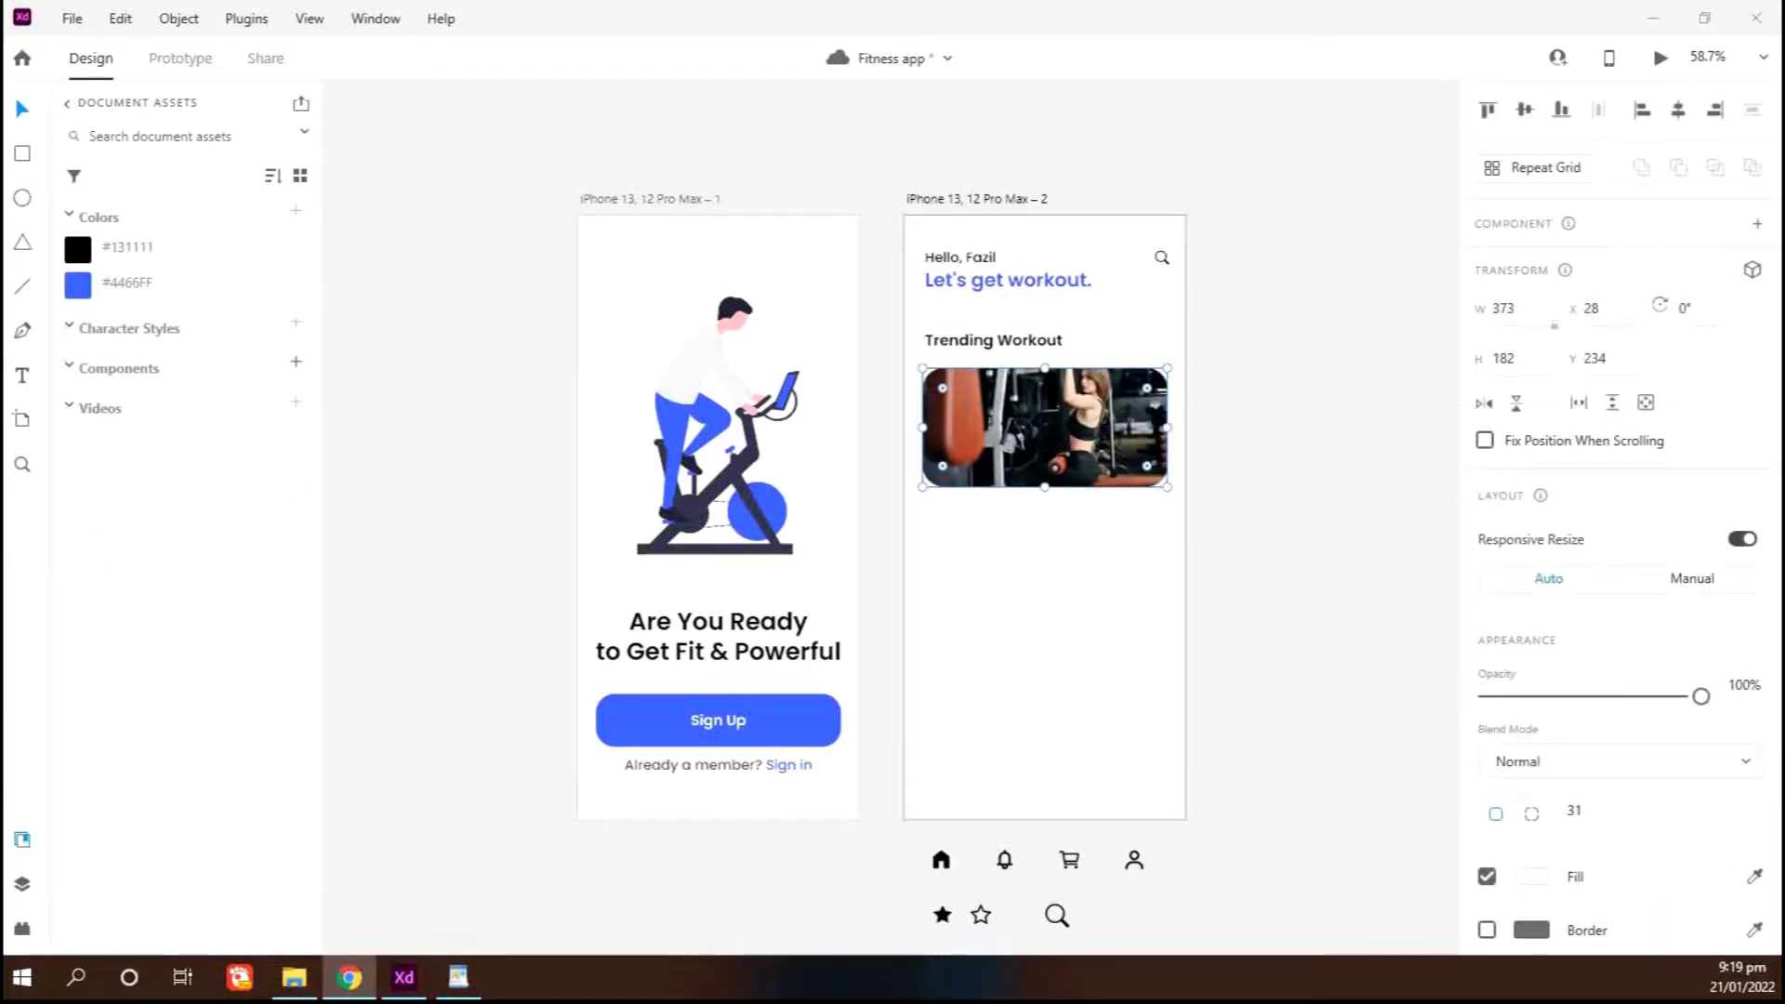
Draw a white rectangle about 179 × 66 over the gym photo's lower left area and set its corner radius to 31
{"action": "left_click", "coordinate": [20, 377]}
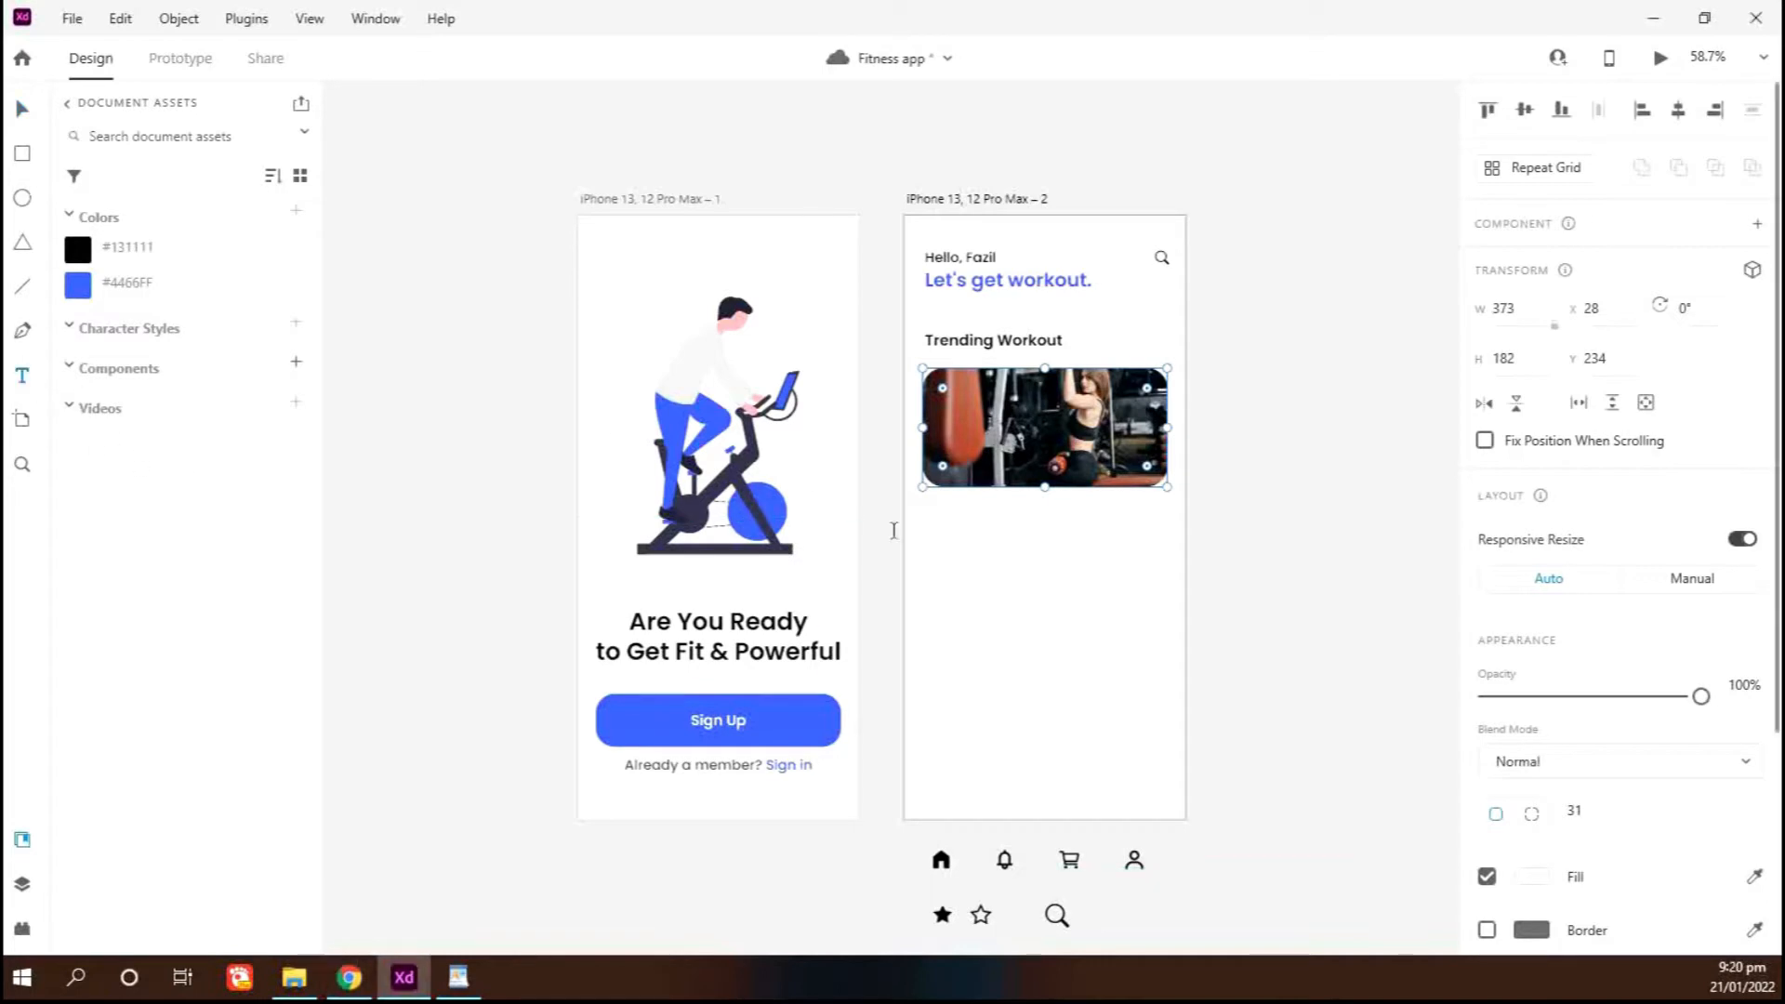
{"action": "scroll", "coordinate": [1023, 520], "scroll_direction": "up", "scroll_amount": 4}
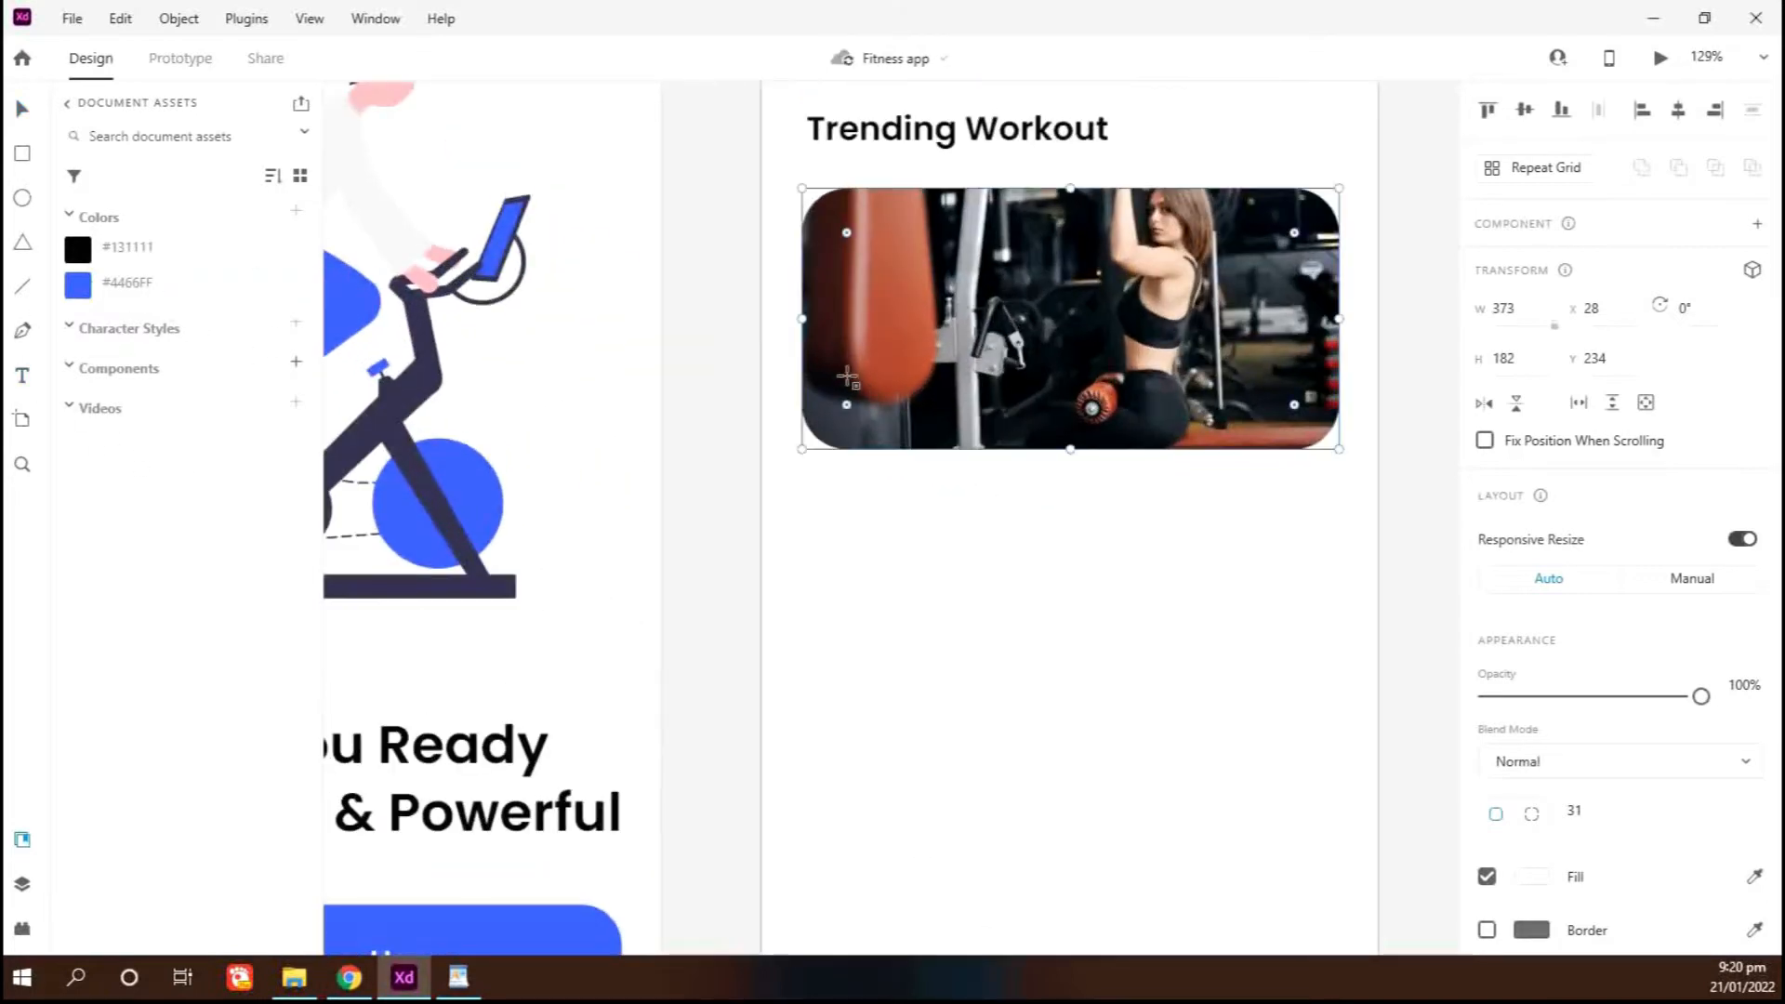
{"action": "mouse_move", "coordinate": [835, 334]}
{"action": "left_mouse_down"}
{"action": "mouse_move", "coordinate": [897, 415]}
{"action": "mouse_move", "coordinate": [1088, 426]}
{"action": "left_mouse_up"}
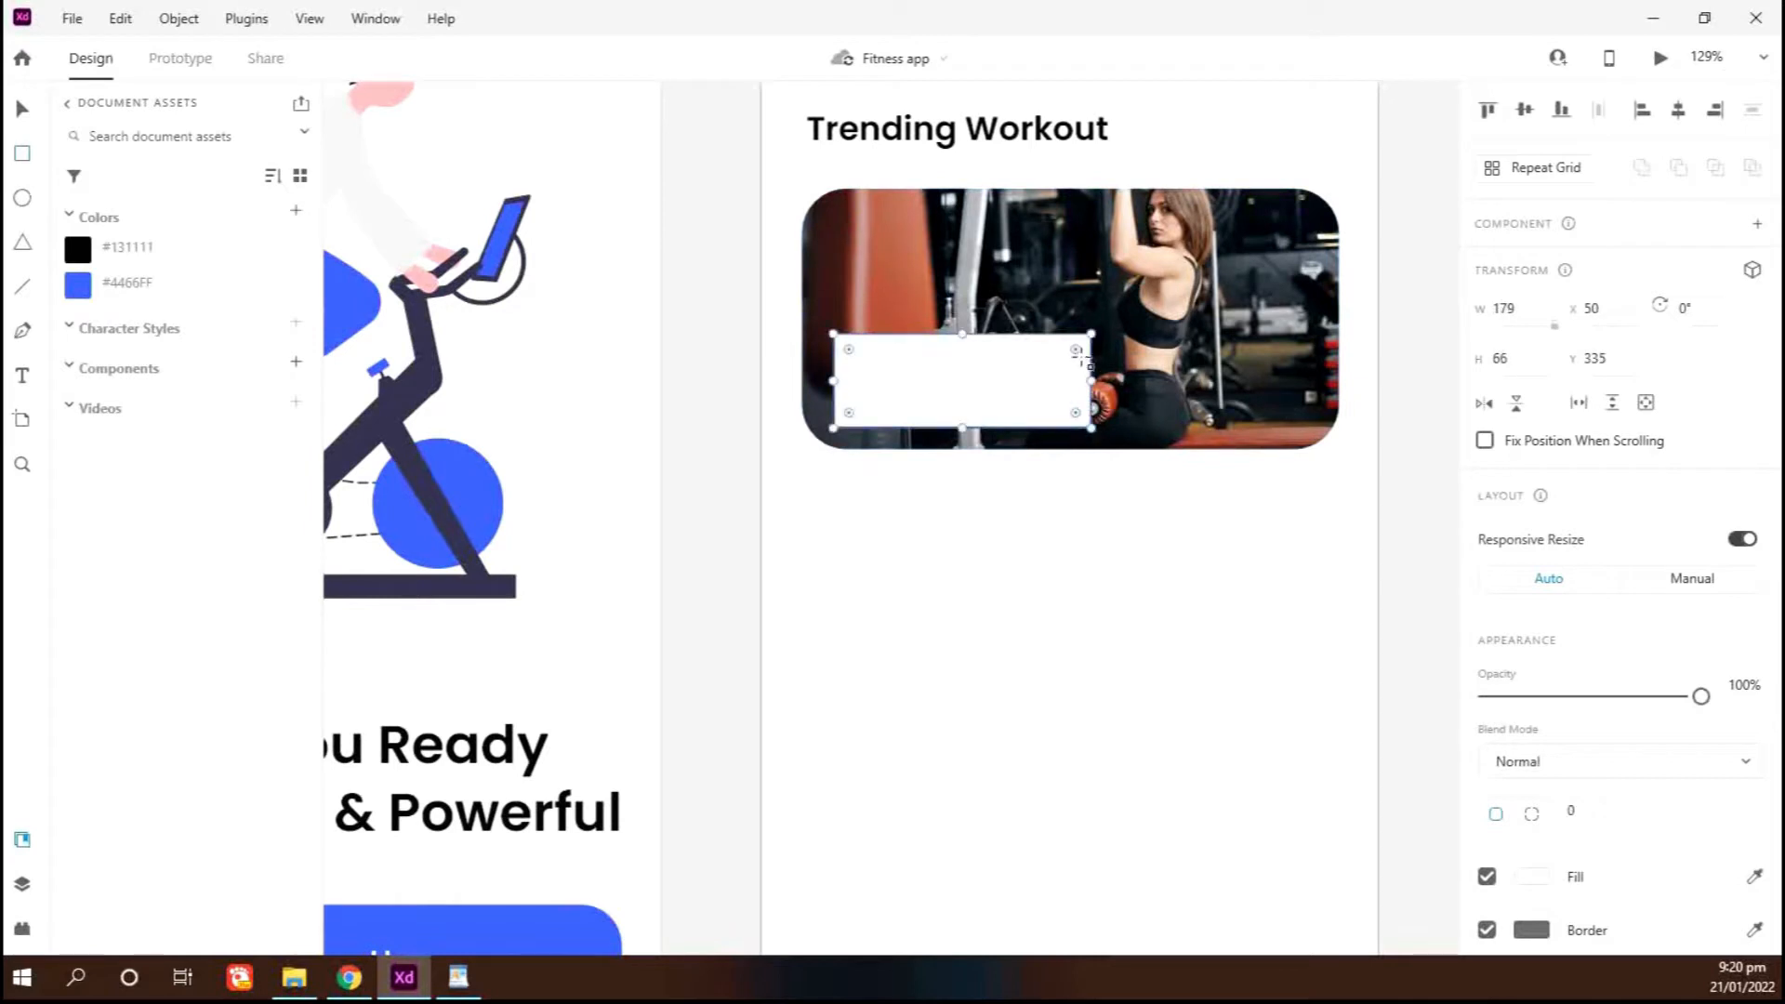
{"action": "left_click_drag", "start_coordinate": [1081, 344], "coordinate": [1071, 356]}
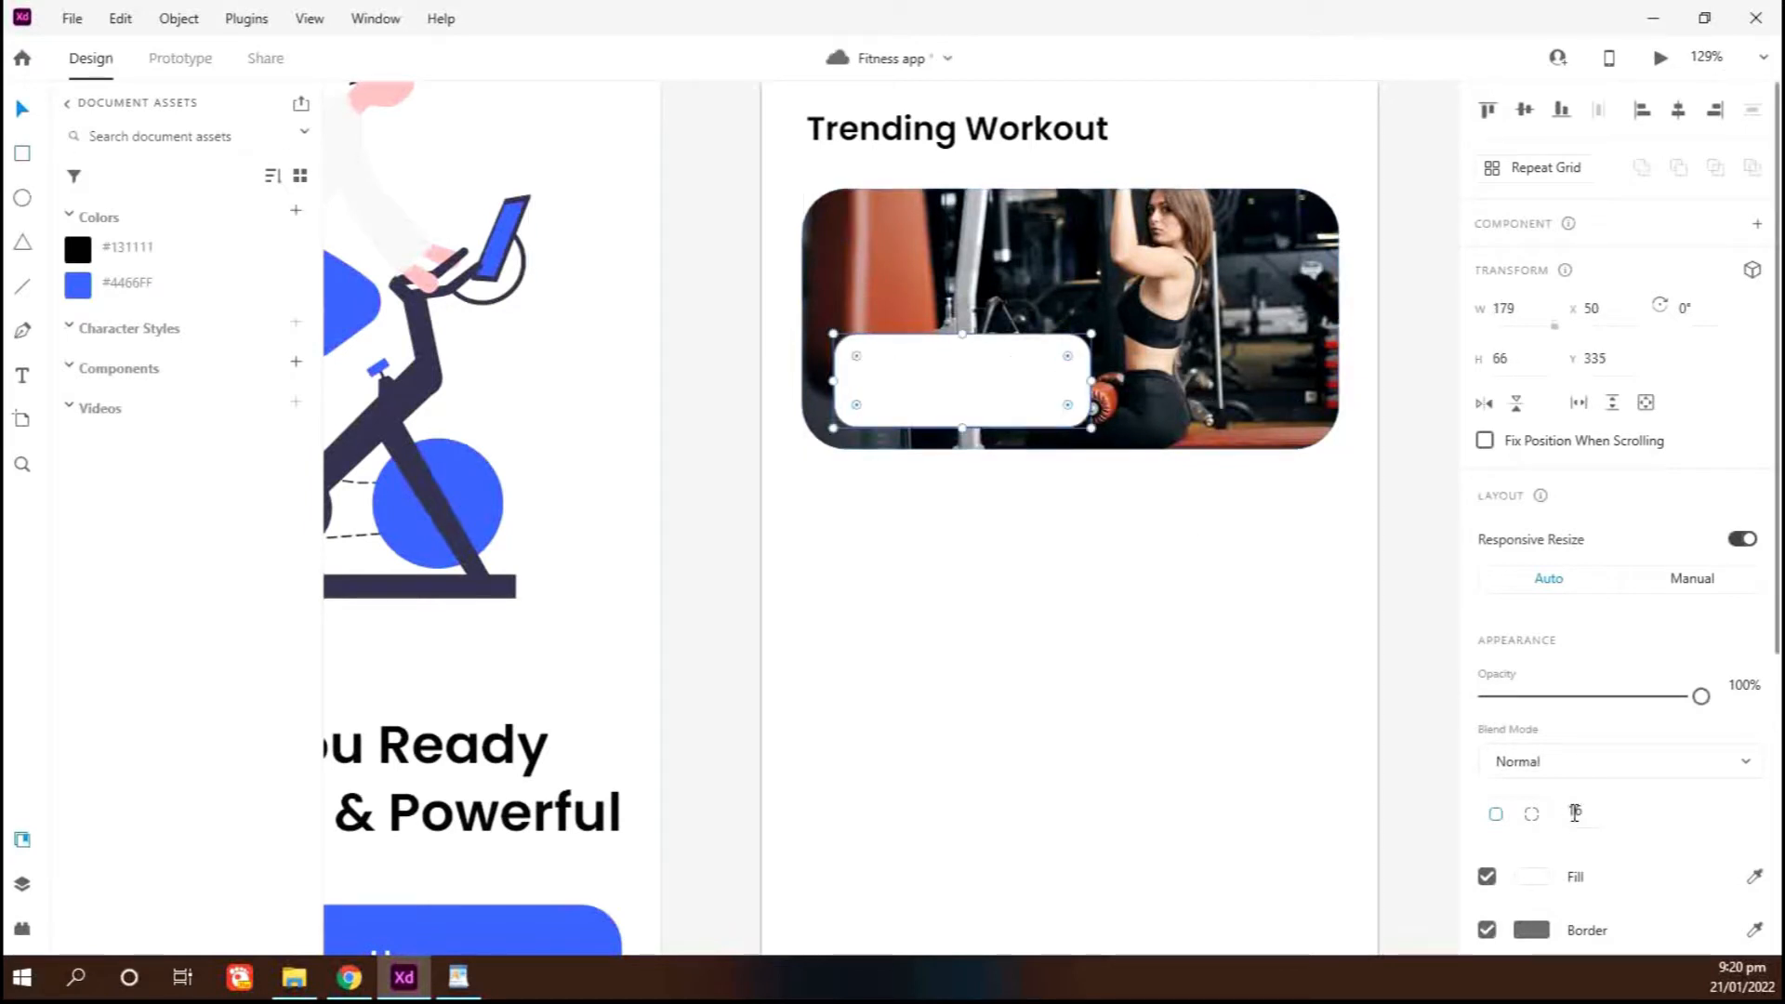
{"action": "left_click", "coordinate": [1576, 810]}
{"action": "type", "text": "31"}
Remove the white pill's border and apply Background Blur with amount 27 and brightness 11
{"action": "scroll", "coordinate": [1669, 849], "scroll_direction": "down", "scroll_amount": 5}
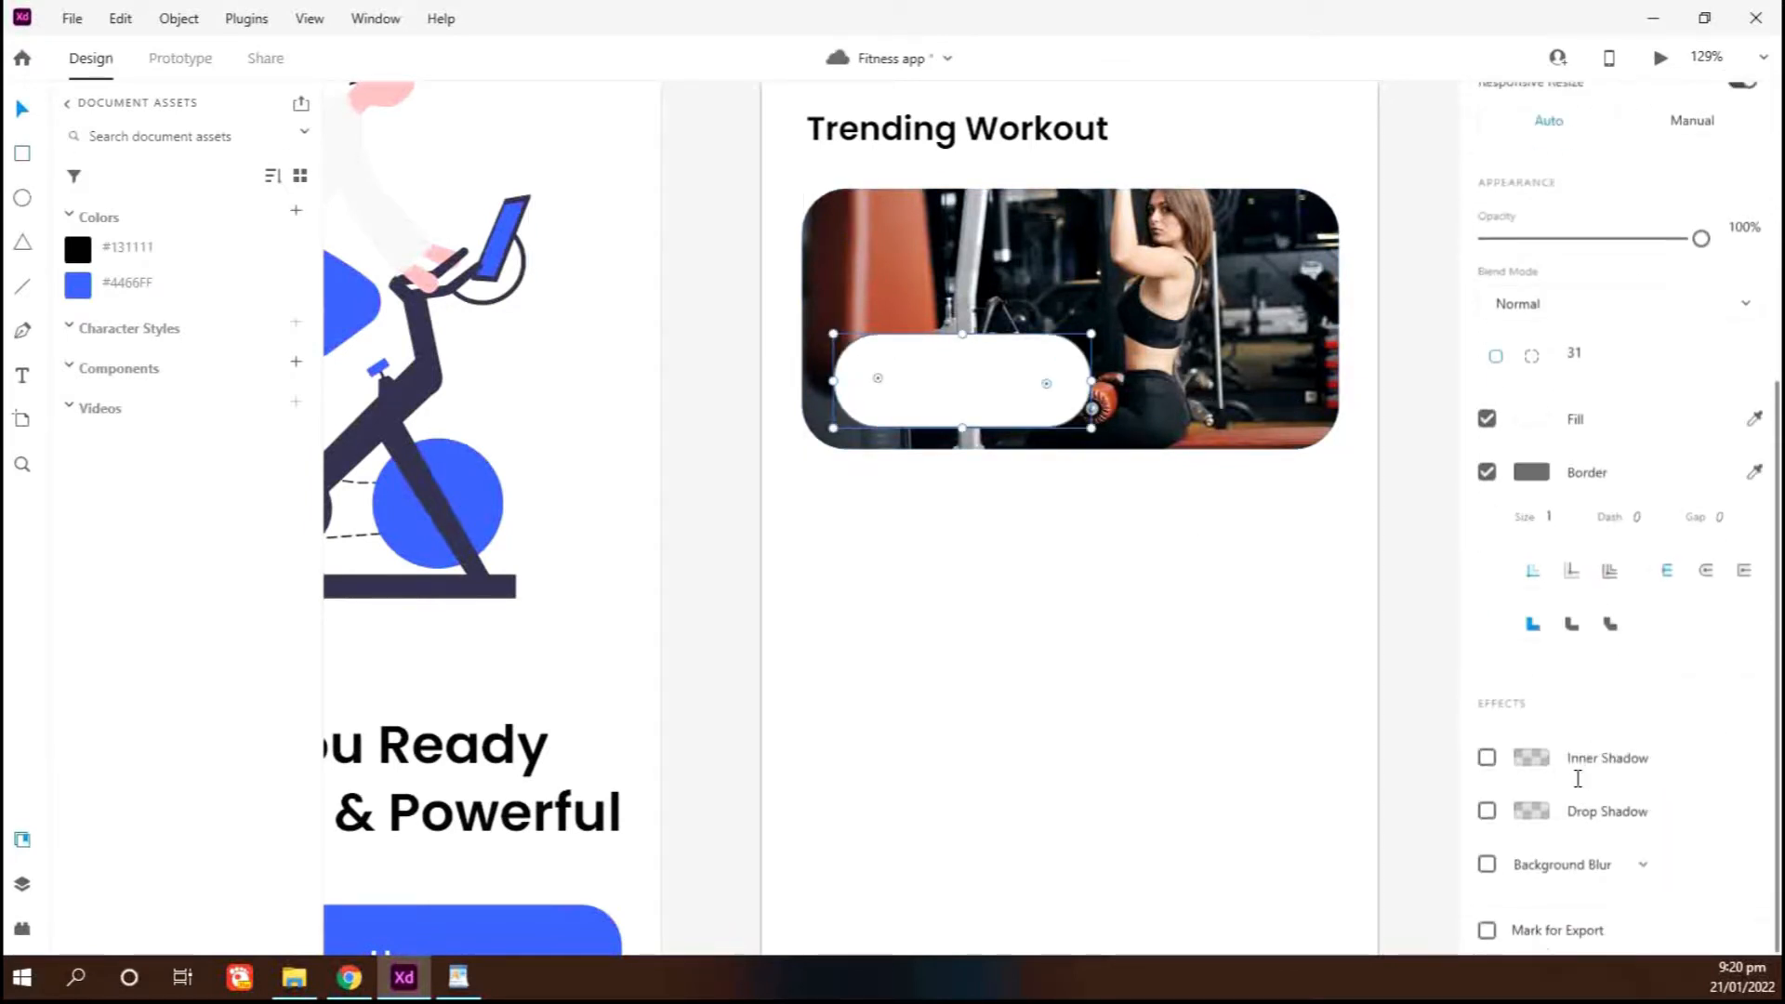
{"action": "left_click", "coordinate": [1578, 862]}
{"action": "scroll", "coordinate": [1581, 855], "scroll_direction": "down", "scroll_amount": 2}
{"action": "left_click", "coordinate": [1487, 309]}
{"action": "mouse_move", "coordinate": [1625, 757]}
{"action": "left_mouse_down"}
{"action": "mouse_move", "coordinate": [1644, 811]}
{"action": "mouse_move", "coordinate": [1626, 811]}
{"action": "mouse_move", "coordinate": [1614, 756]}
{"action": "left_mouse_up"}
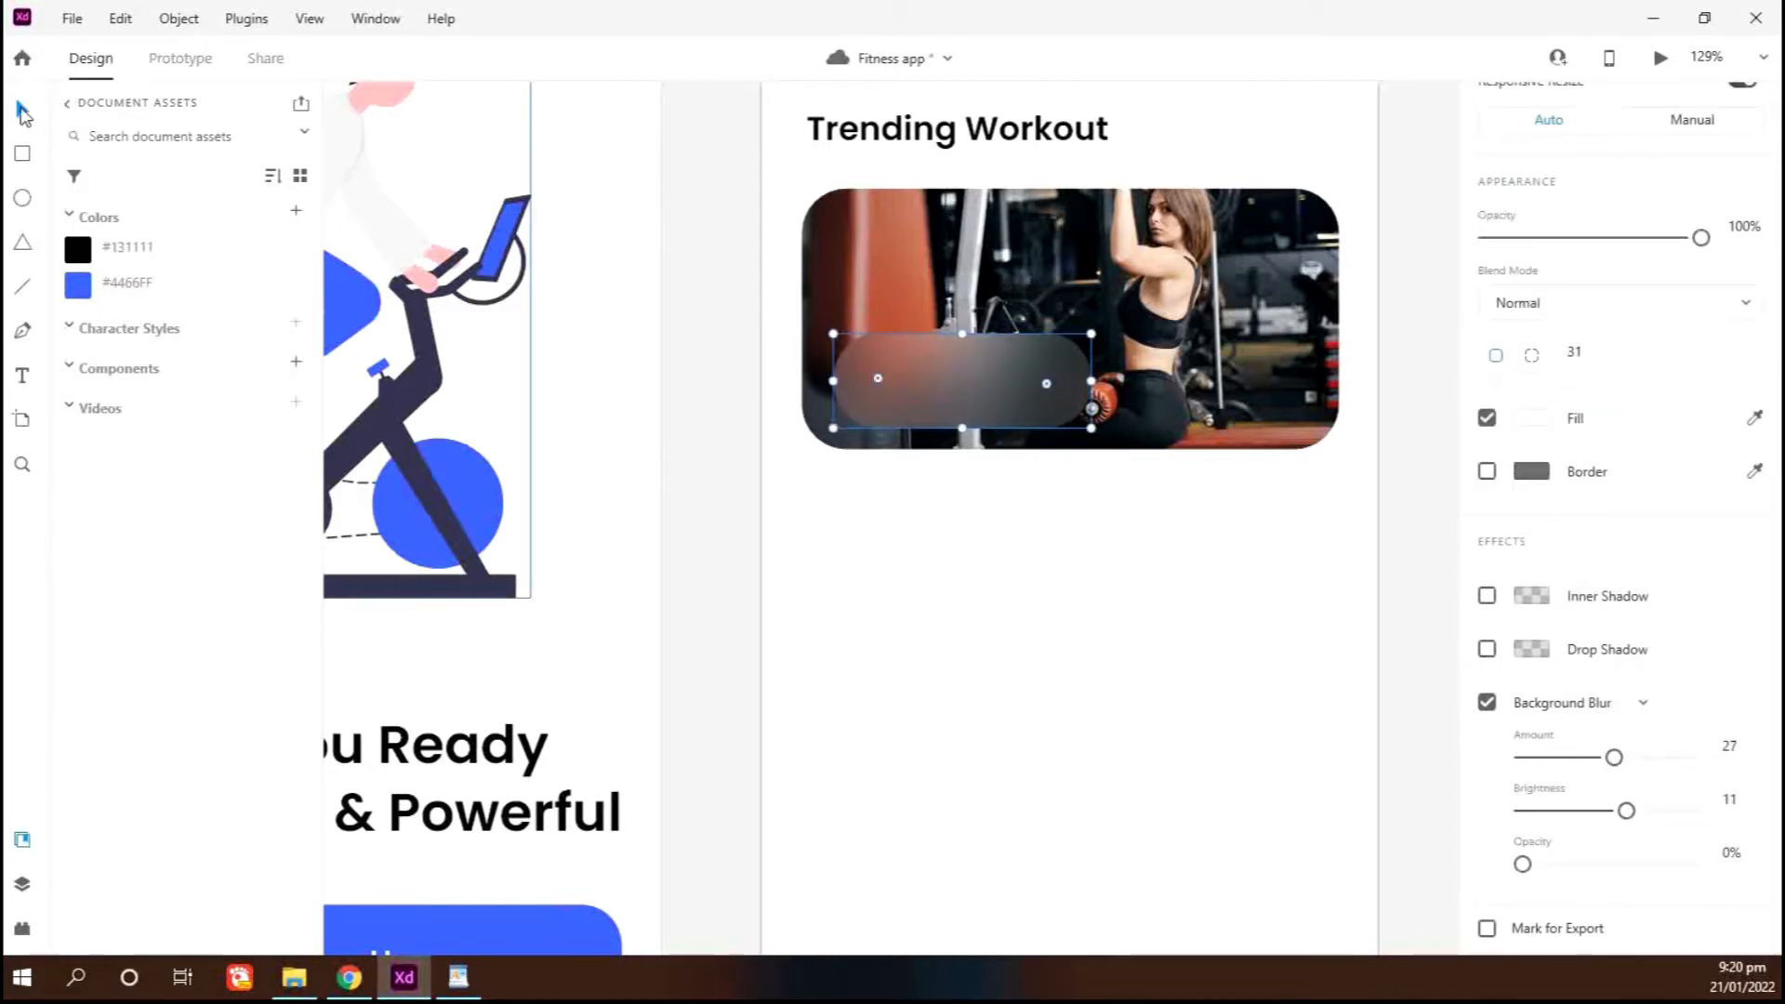
Widen the blurred pill to about 223 and move it to X 41, Y 336 on the gym photo
{"action": "double_click", "coordinate": [1024, 398]}
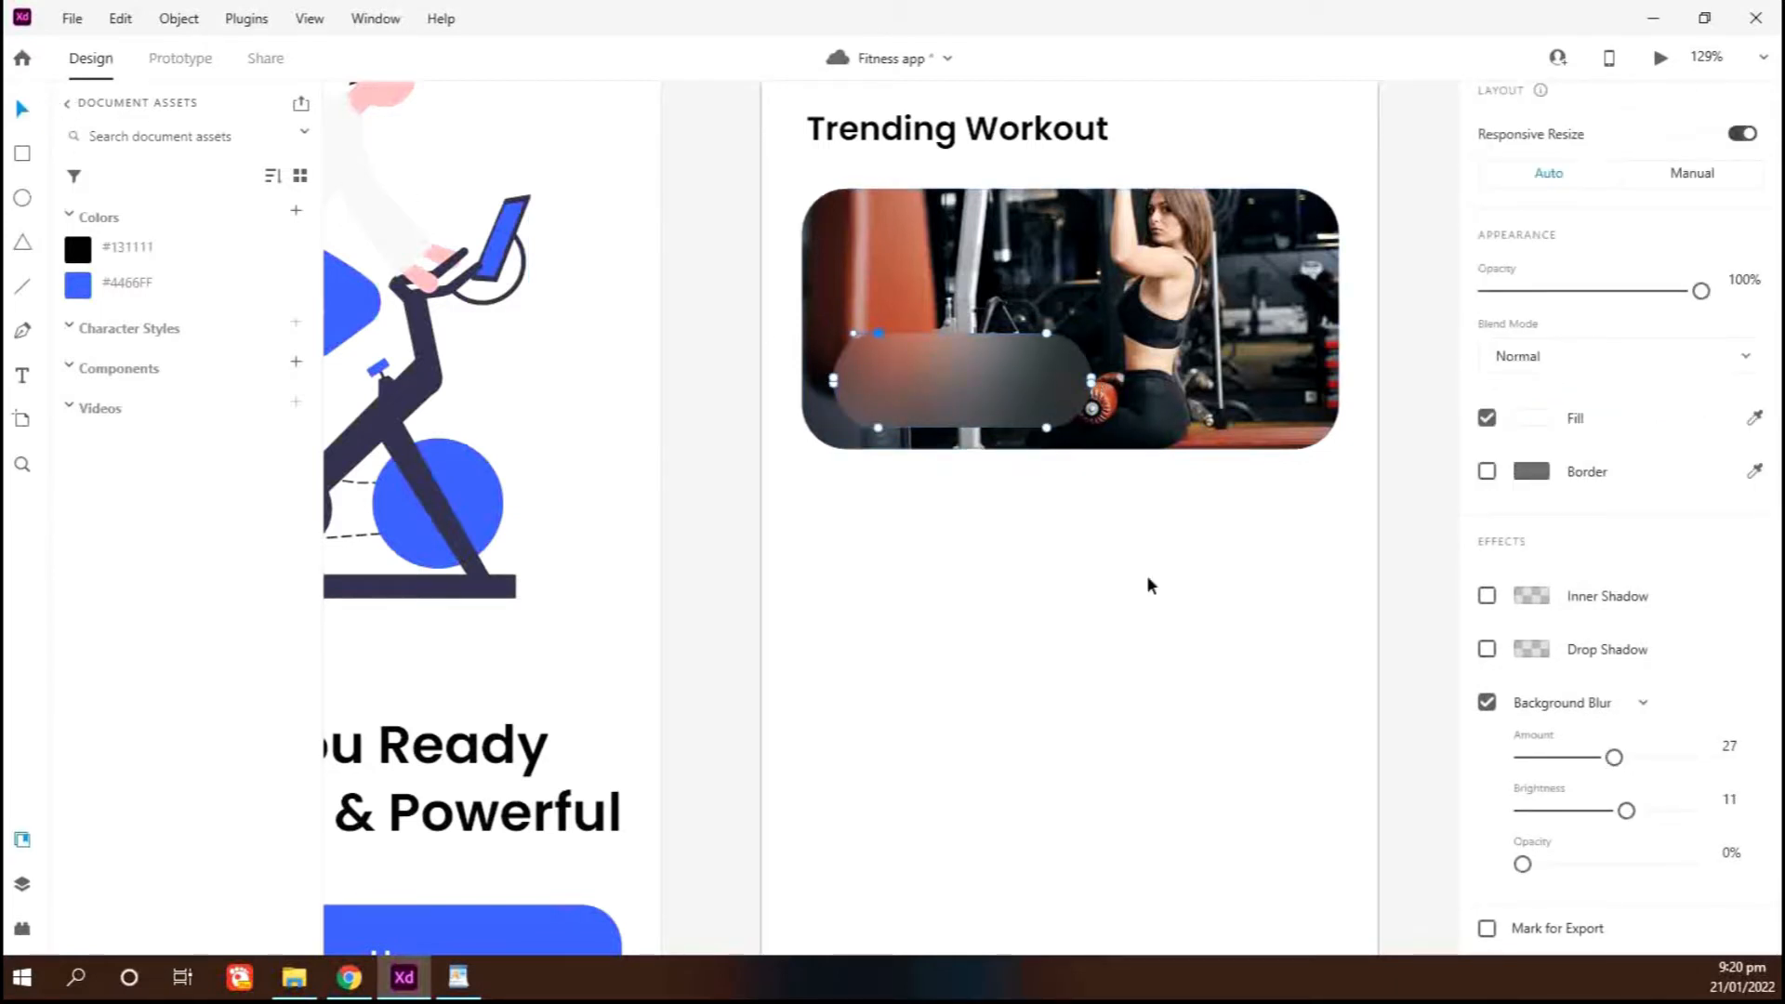
{"action": "key", "text": "Escape"}
{"action": "left_click_drag", "start_coordinate": [1091, 381], "coordinate": [1155, 381]}
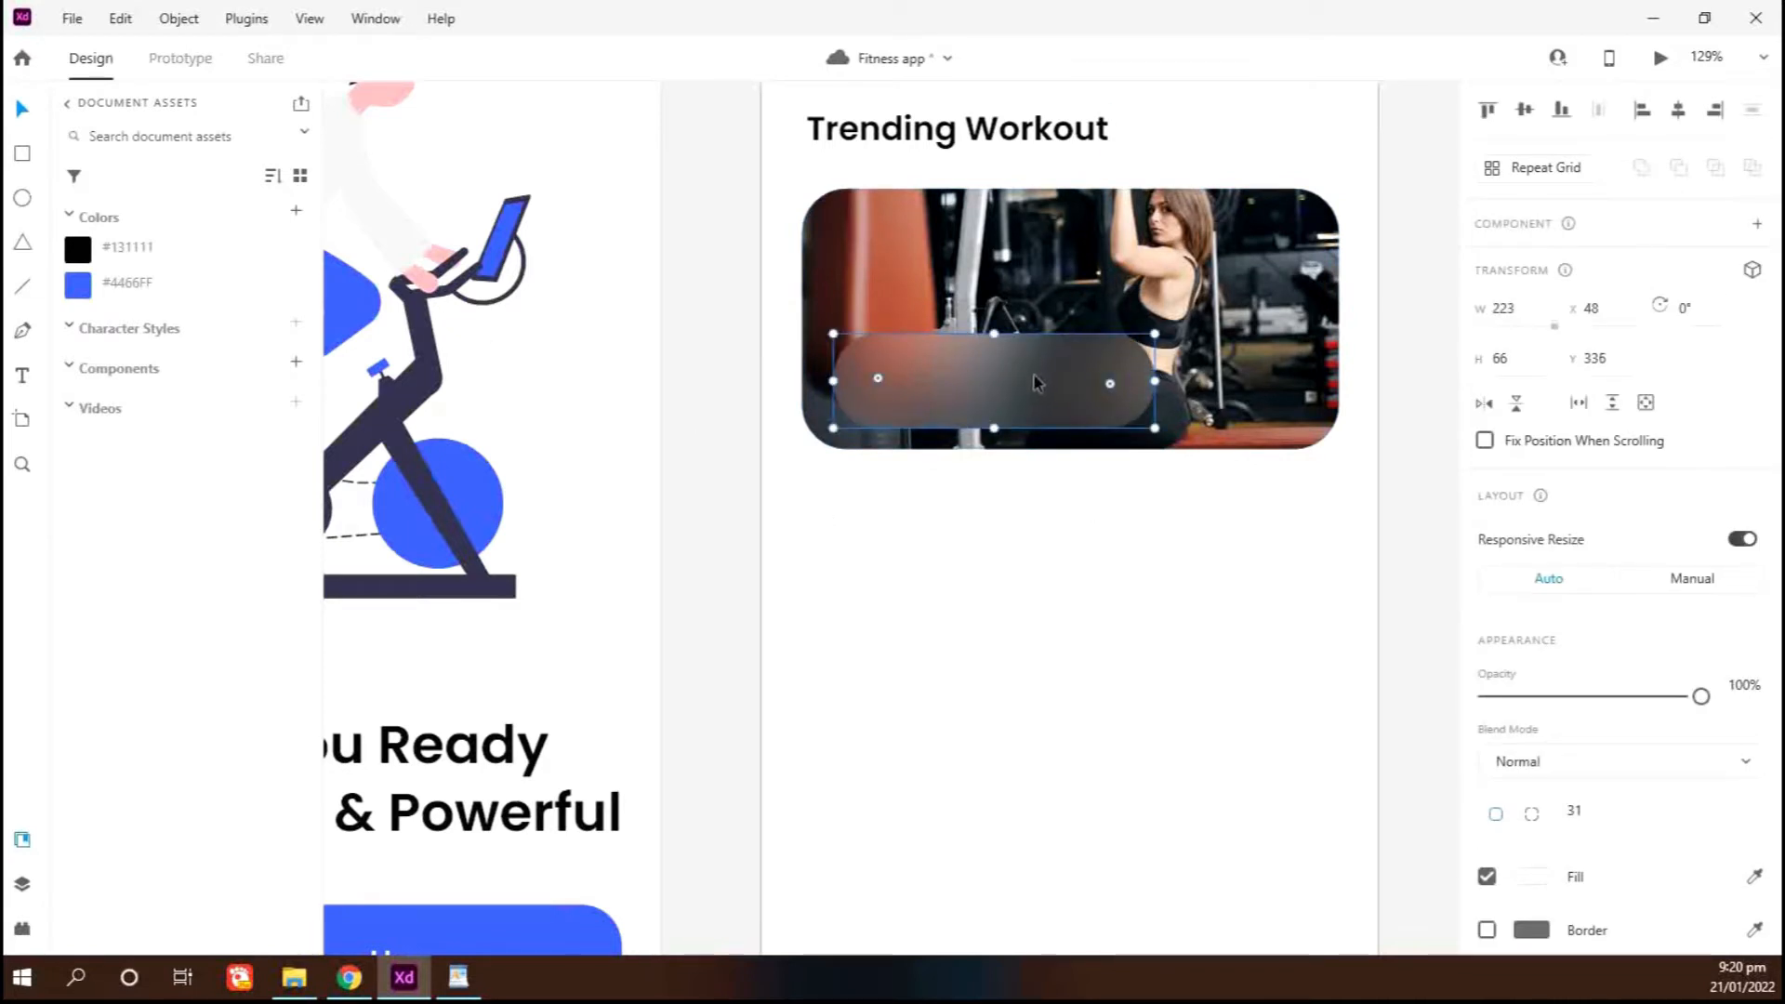
{"action": "left_click_drag", "start_coordinate": [1037, 382], "coordinate": [1022, 383]}
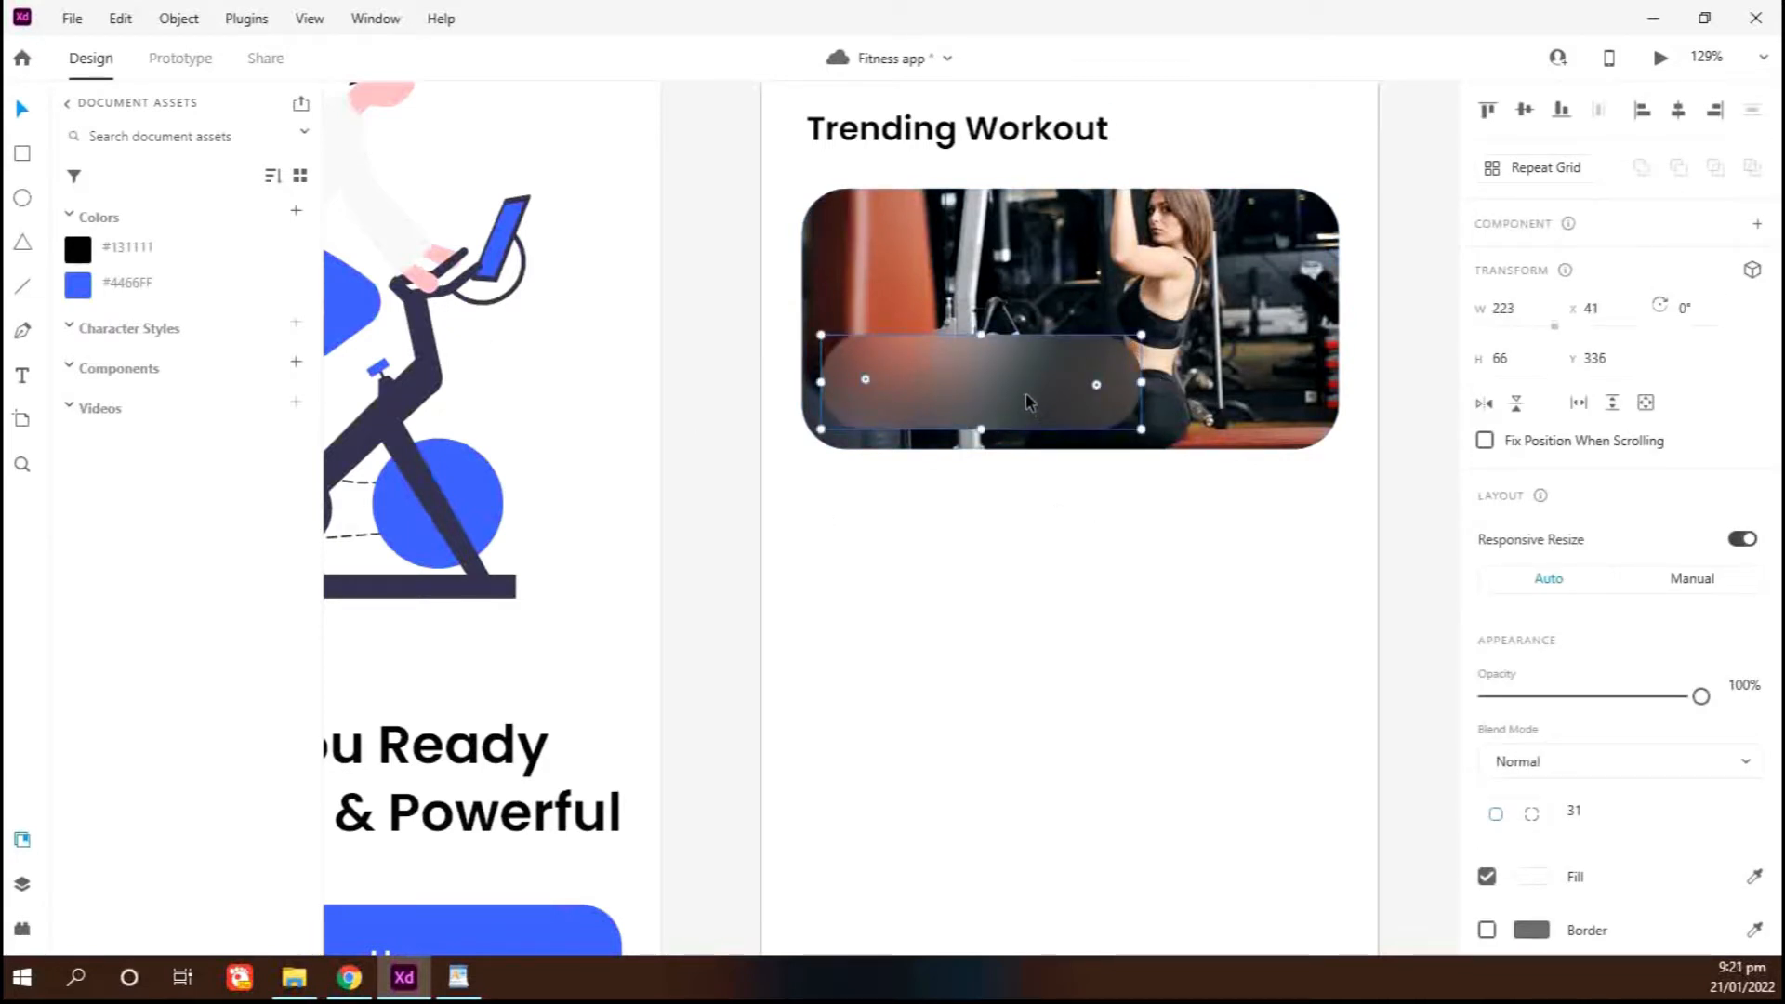
Add the text "Push Your Limit" on the blurred pill over the gym photo
{"action": "left_click", "coordinate": [1062, 486]}
{"action": "left_click", "coordinate": [852, 398]}
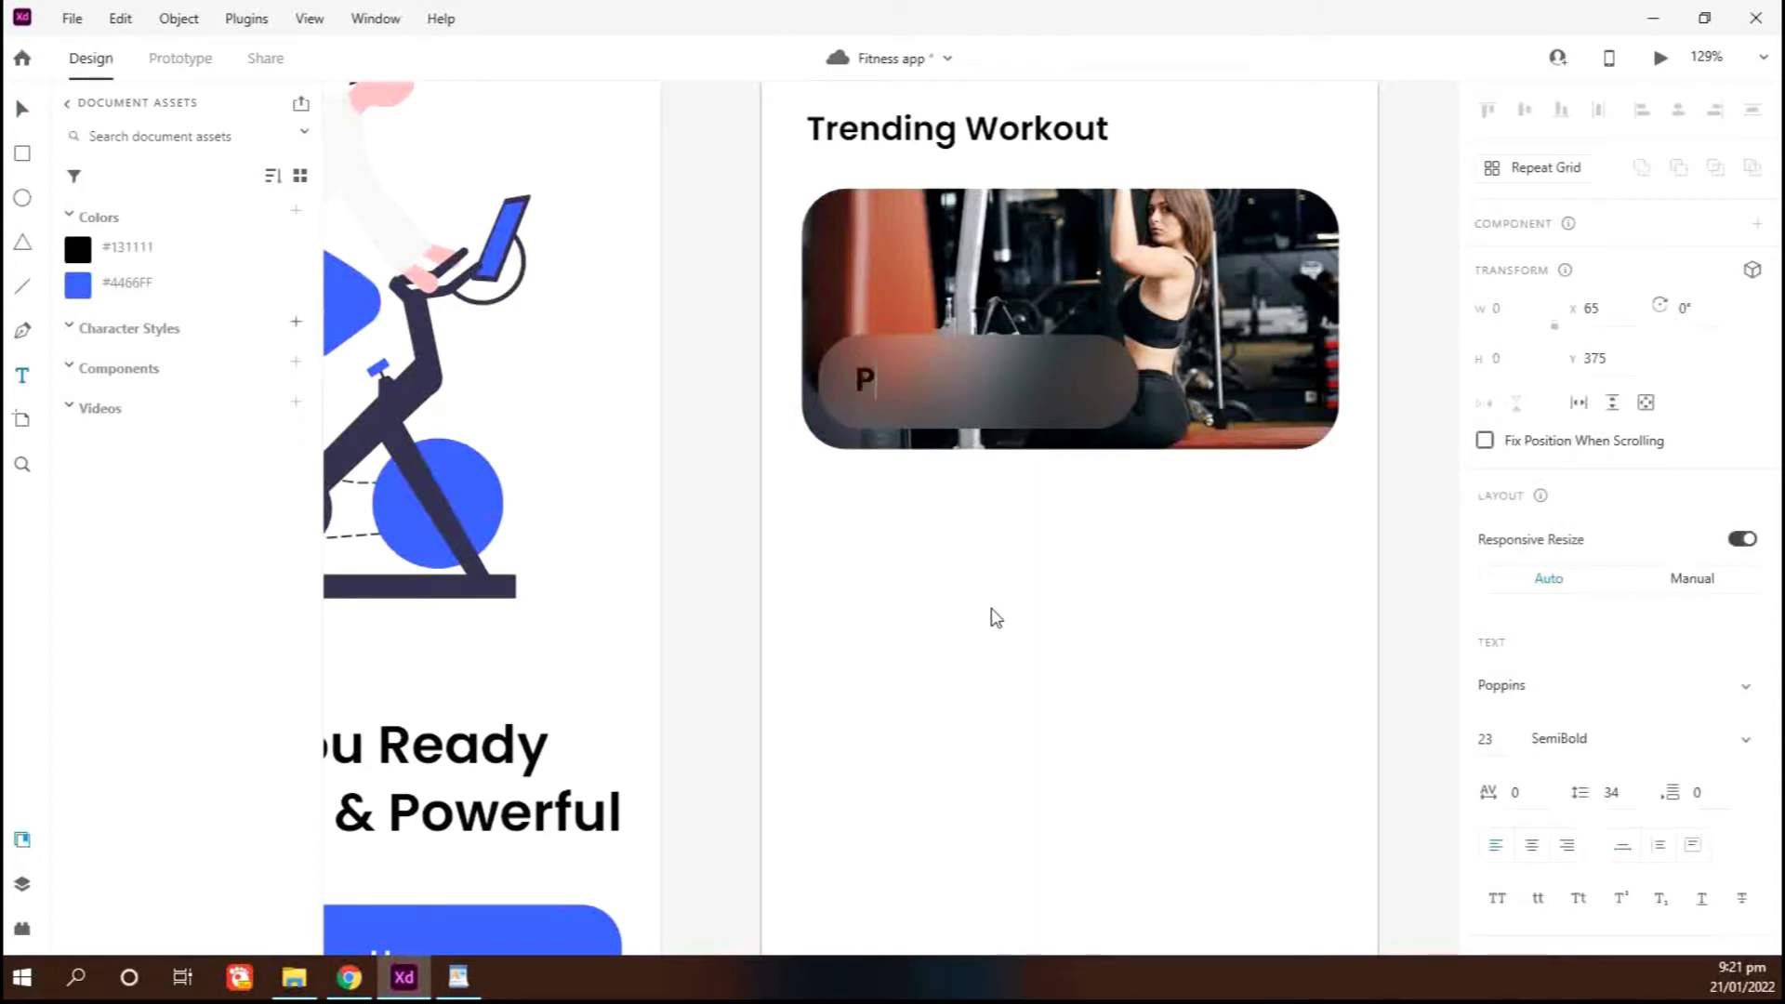
{"action": "type", "text": "Push Your Limi"}
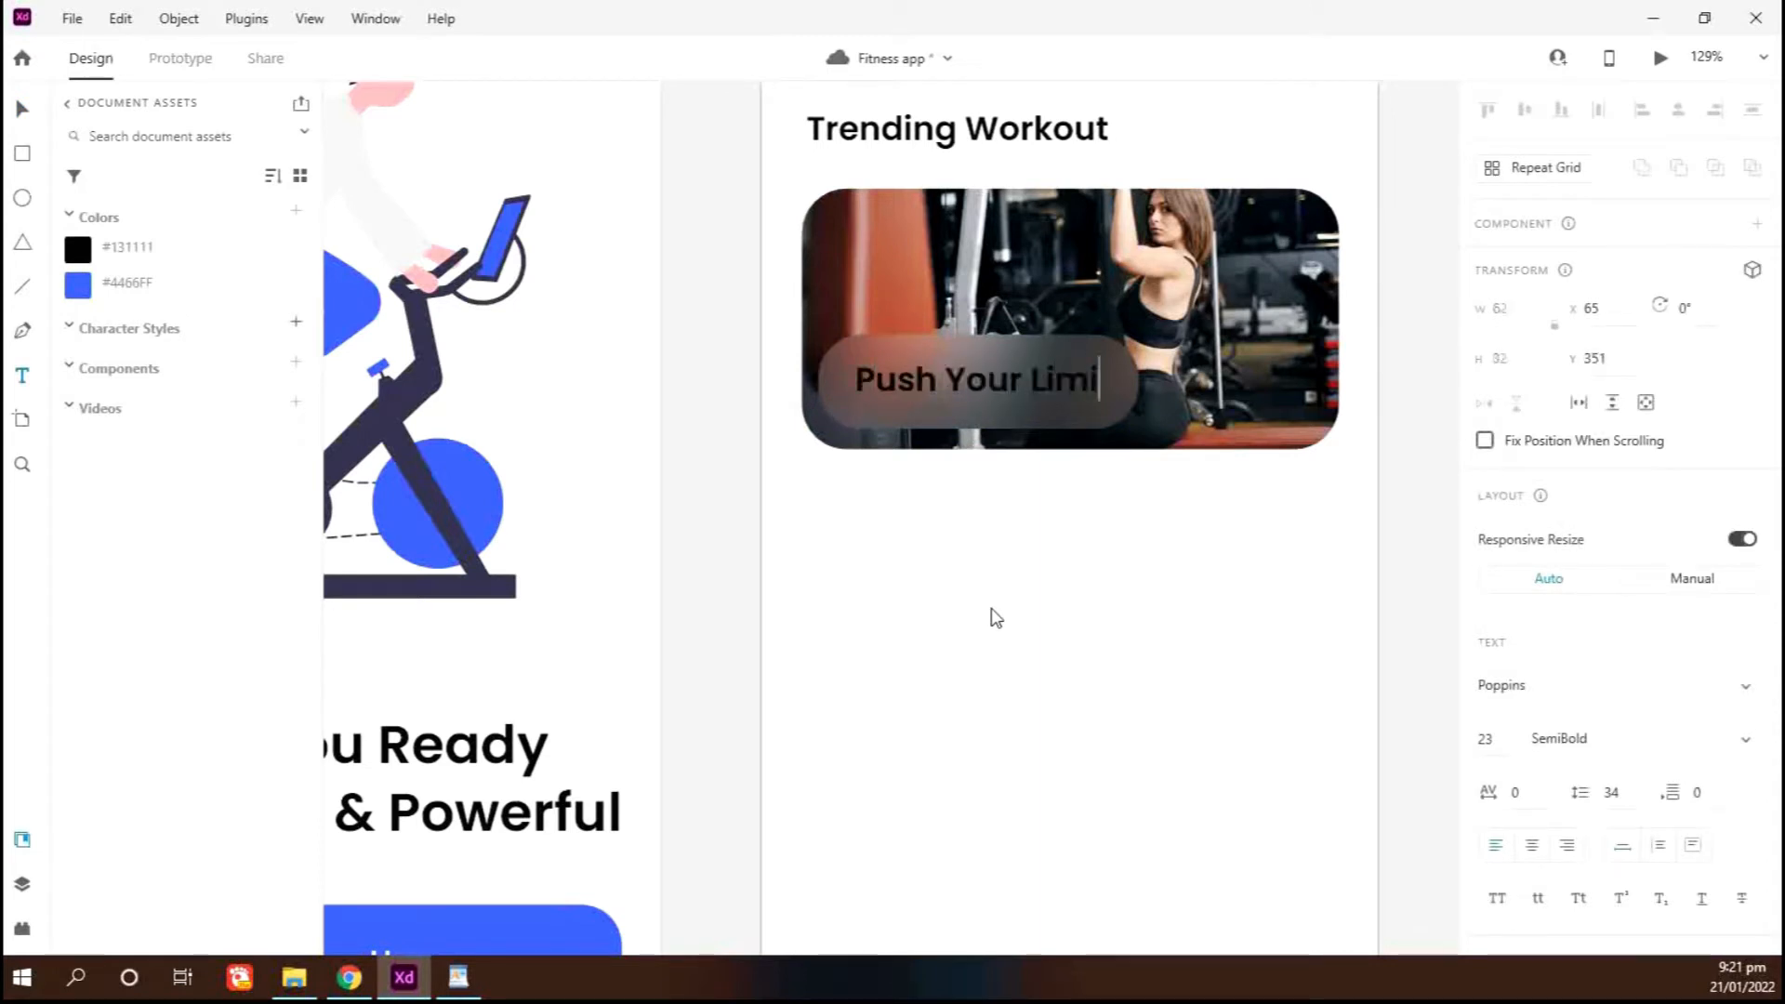
{"action": "type", "text": "t"}
Set the "Push Your Limit" text to Poppins Regular at size 19
{"action": "key", "text": "ctrl+a"}
{"action": "left_click", "coordinate": [1568, 738]}
{"action": "key", "text": "Up"}
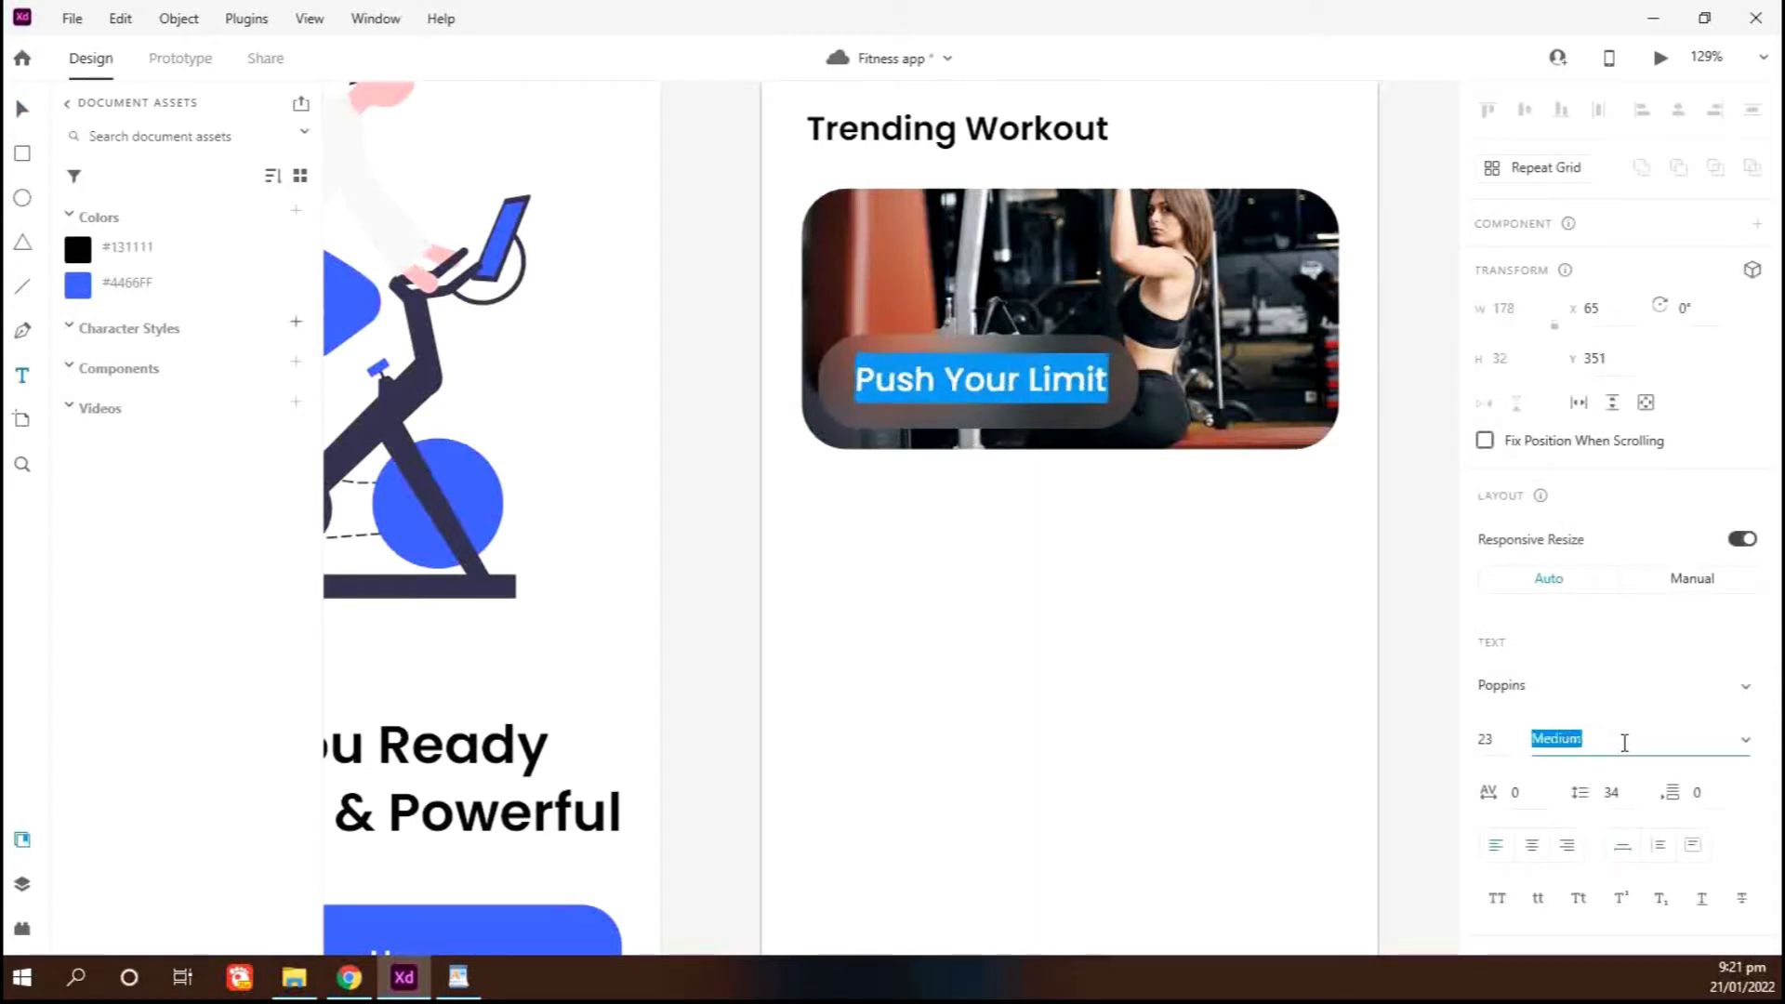
{"action": "key", "text": "Up"}
{"action": "left_click", "coordinate": [1492, 741]}
{"action": "key", "text": "Down"}
{"action": "key", "text": "Down"}
{"action": "key", "text": "Down"}
{"action": "key", "text": "Down"}
{"action": "key", "text": "Down"}
{"action": "key", "text": "Down"}
{"action": "key", "text": "Down"}
{"action": "key", "text": "Up"}
{"action": "key", "text": "Up"}
{"action": "key", "text": "Up"}
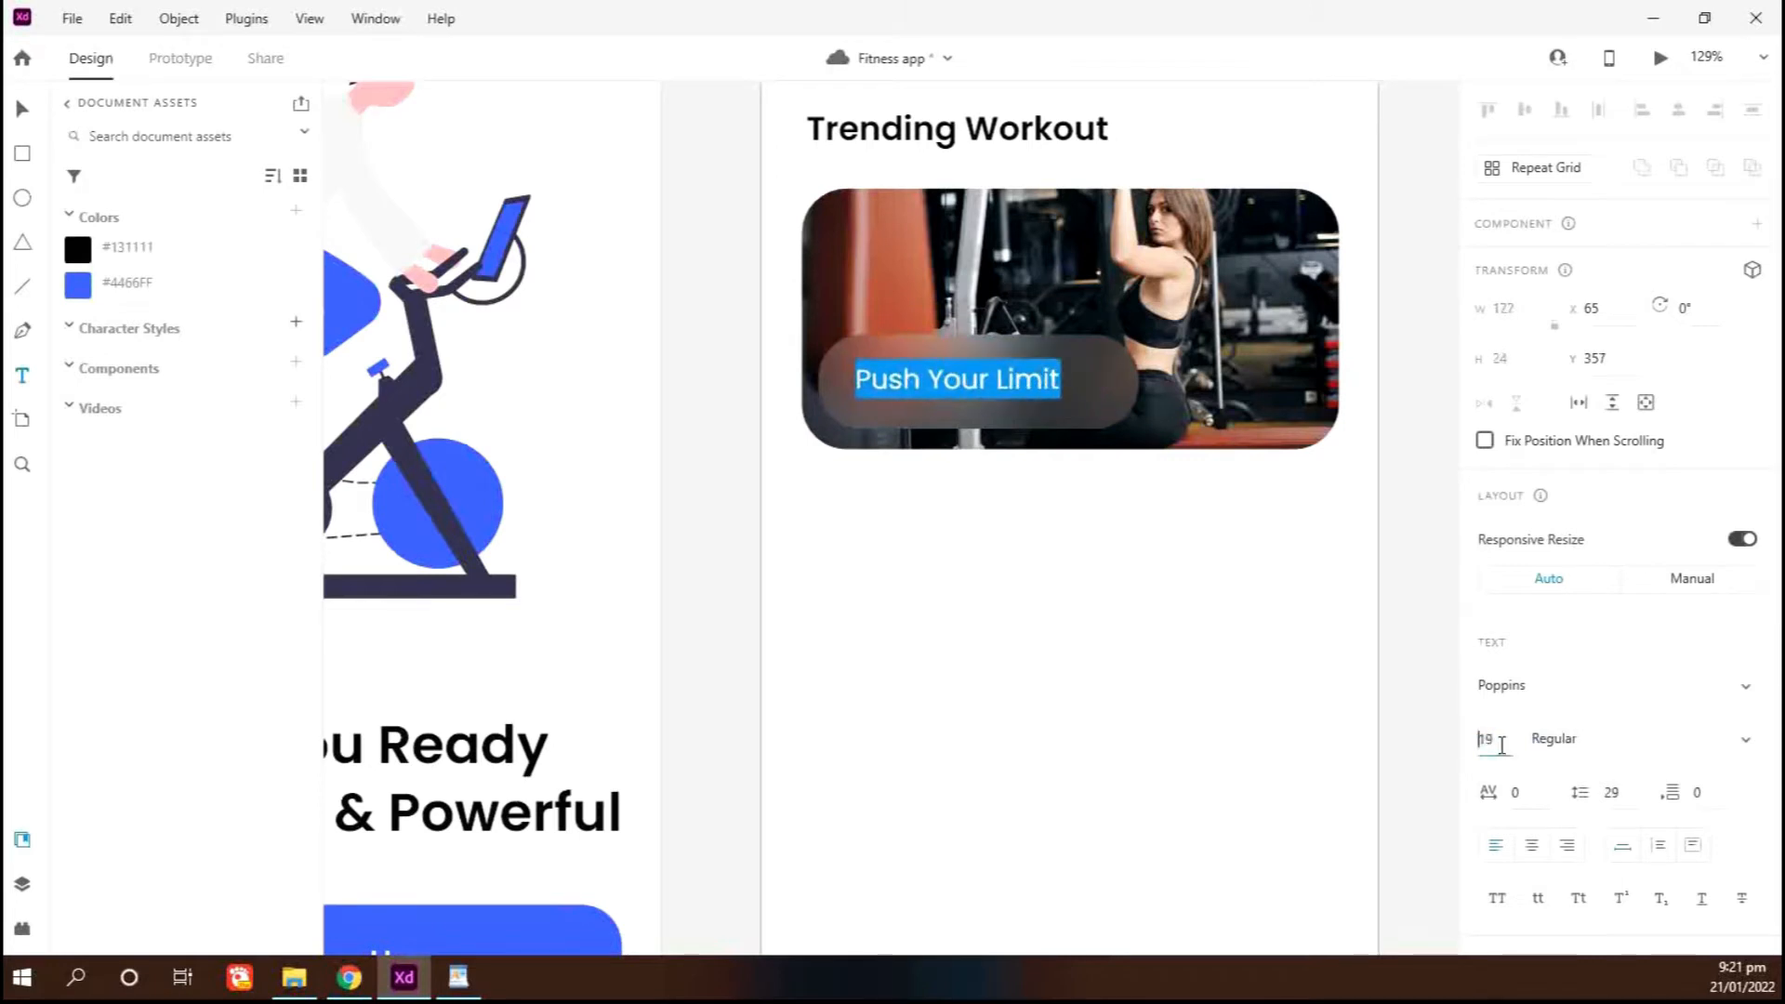
{"action": "key", "text": "Escape"}
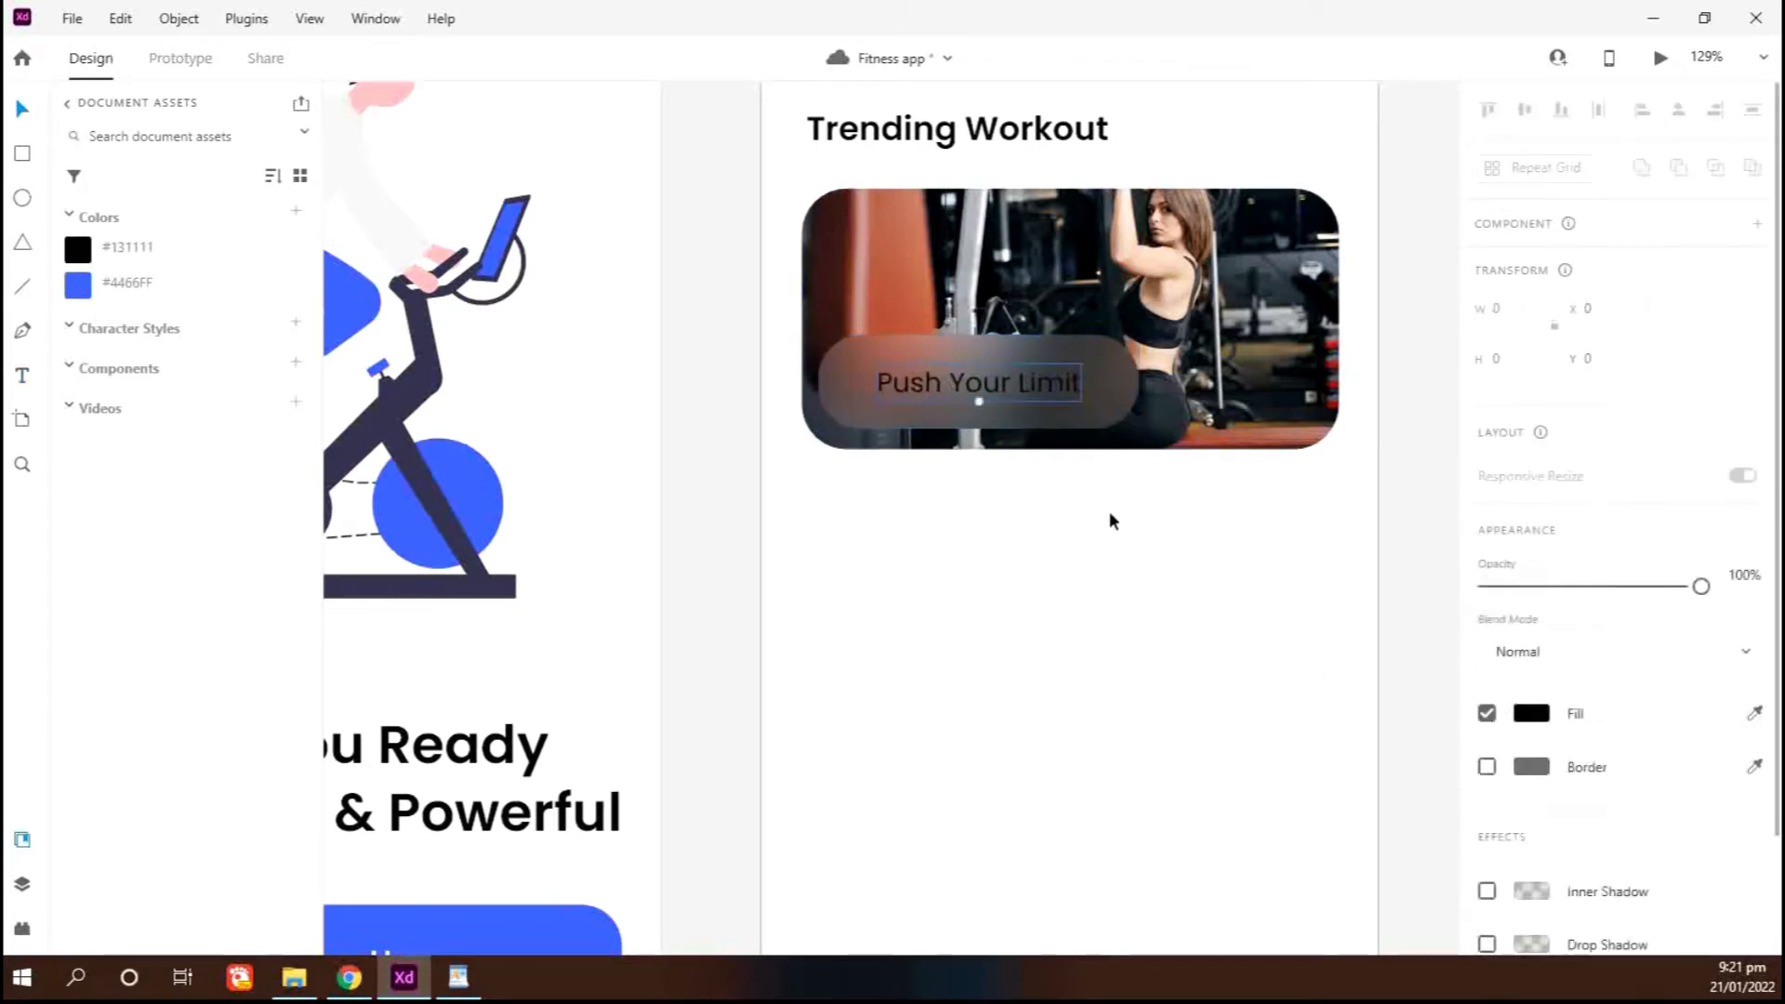
Shift the "Push Your Limit" text left to X 60 and make its fill white
{"action": "key", "text": "shift+Left"}
{"action": "key", "text": "shift+Left"}
{"action": "scroll", "coordinate": [1615, 809], "scroll_direction": "down", "scroll_amount": 3}
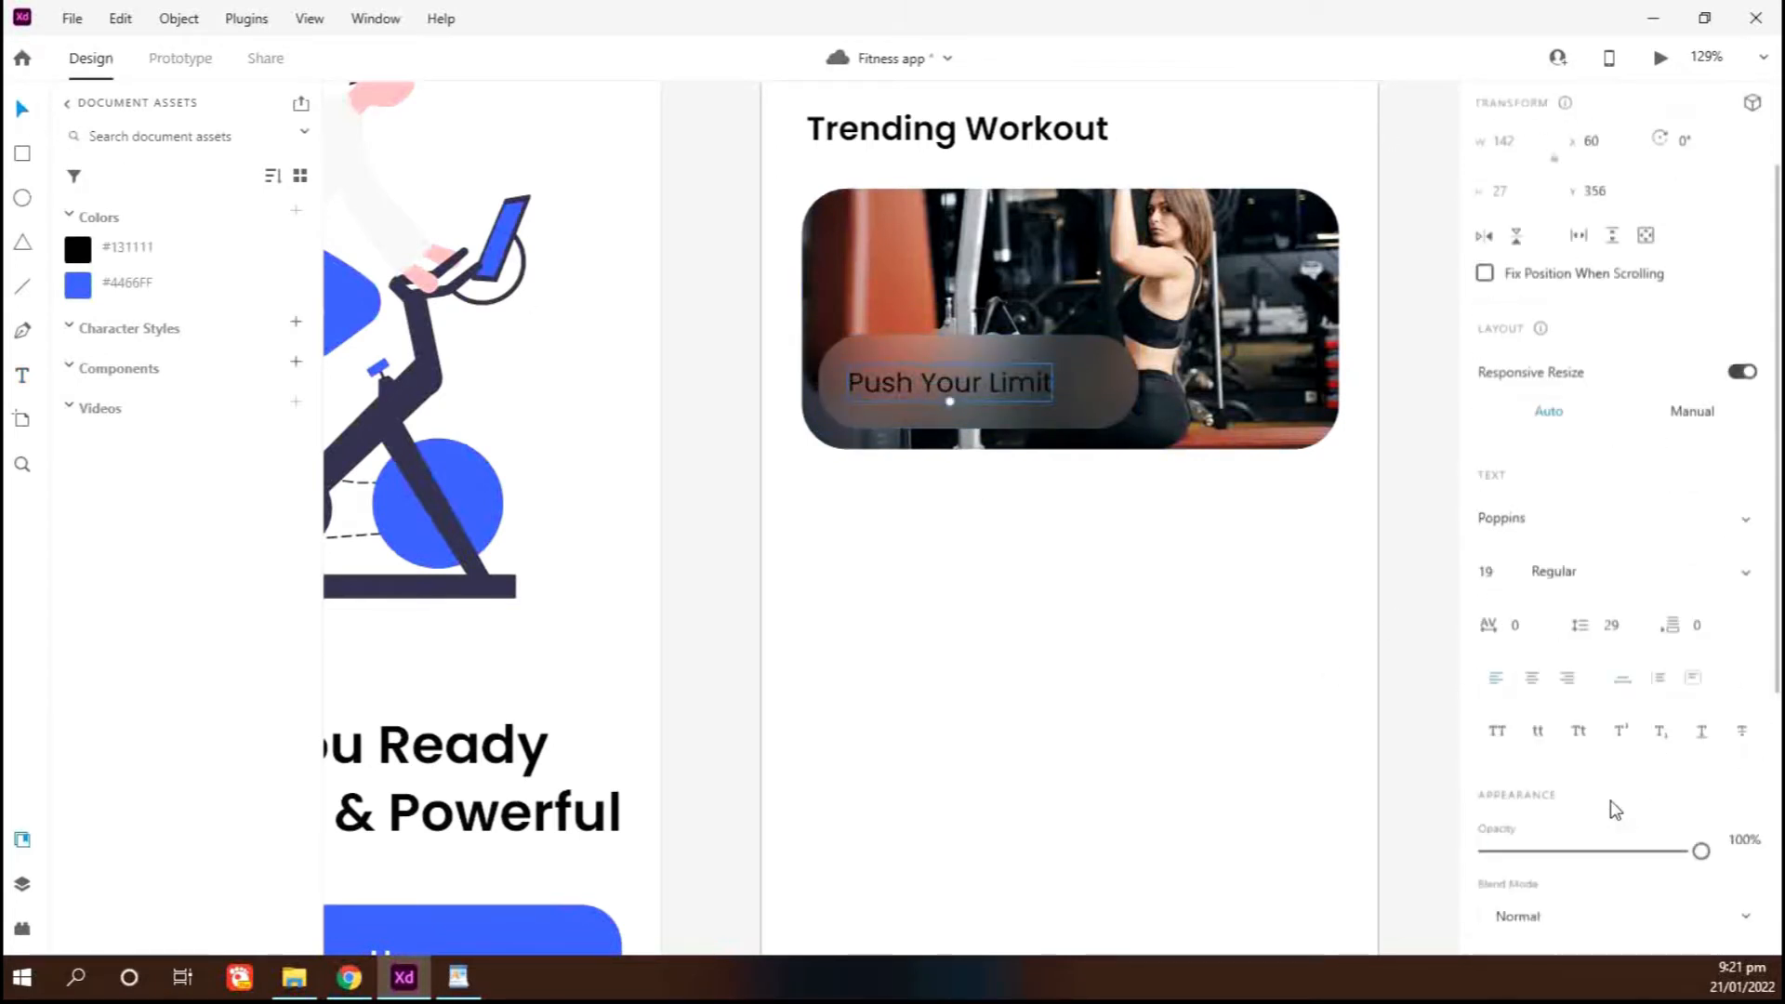
{"action": "left_click", "coordinate": [1534, 930]}
{"action": "left_click_drag", "start_coordinate": [1237, 670], "coordinate": [1066, 526]}
{"action": "left_click", "coordinate": [1066, 526]}
Bring the filled star icon onto the pill below "Push Your Limit" at X 60, Y 374 and fill it white
{"action": "scroll", "coordinate": [757, 649], "scroll_direction": "down", "scroll_amount": 2}
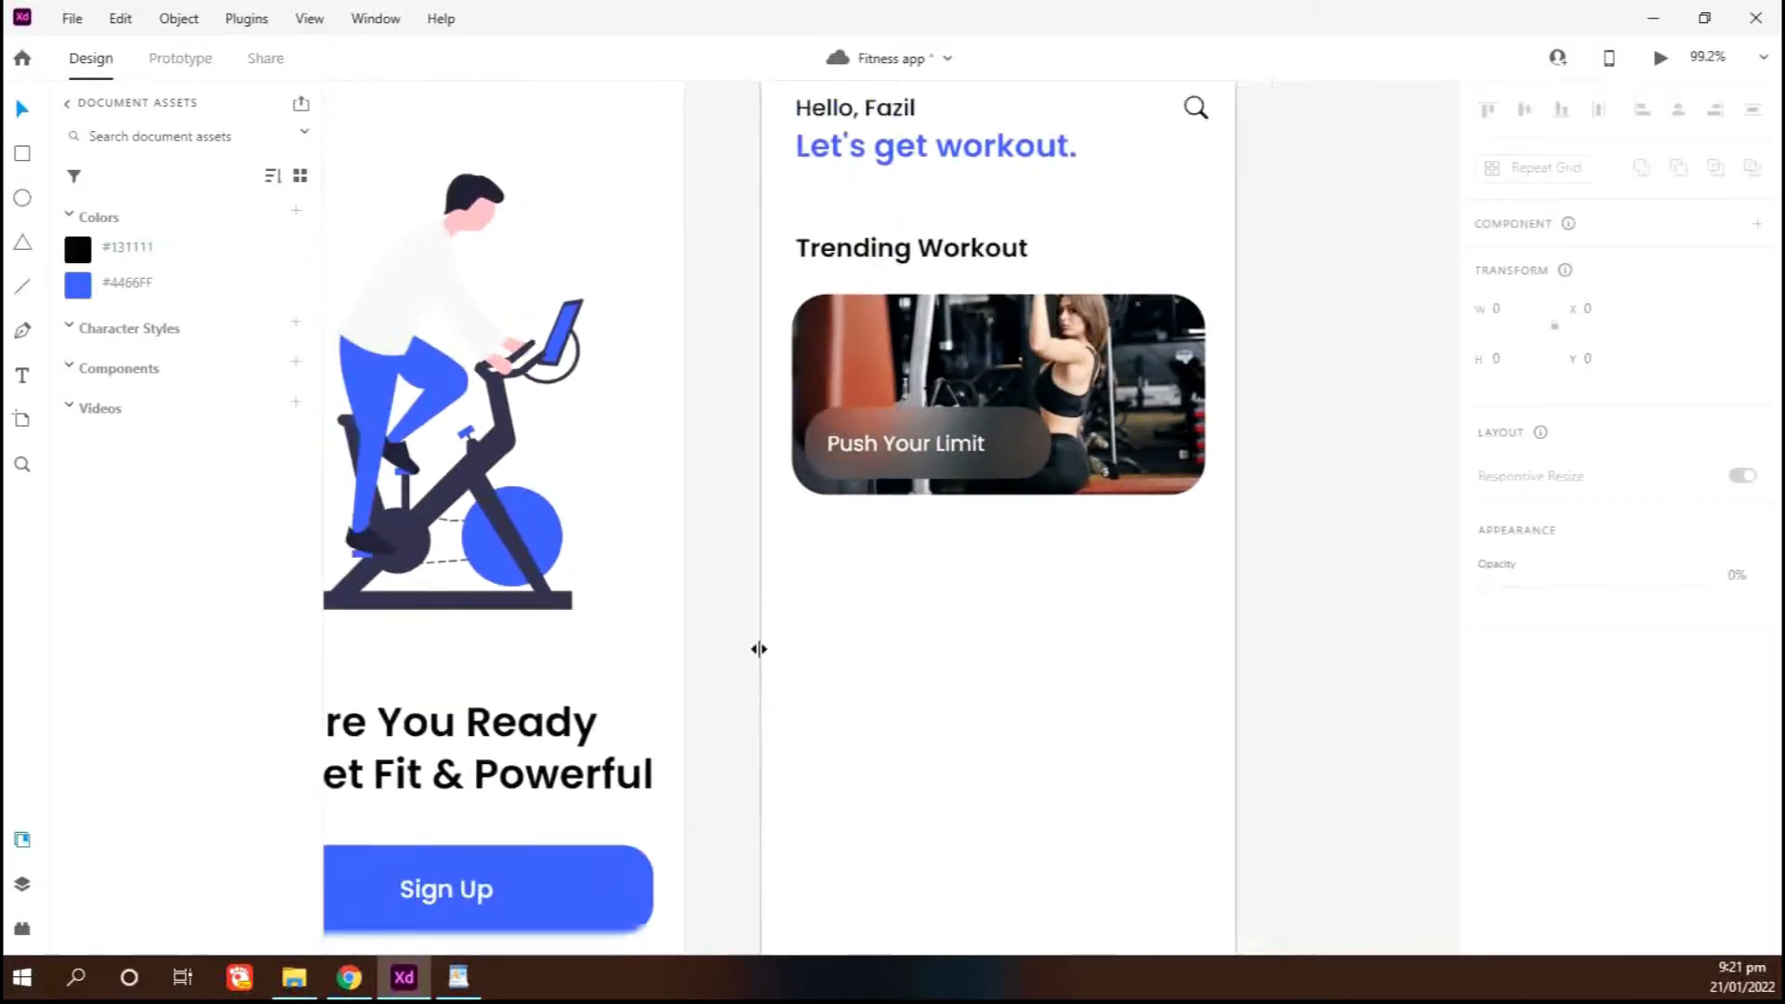
{"action": "scroll", "coordinate": [758, 649], "scroll_direction": "down", "scroll_amount": 3}
{"action": "left_click_drag", "start_coordinate": [806, 874], "coordinate": [462, 328]}
{"action": "scroll", "coordinate": [948, 274], "scroll_direction": "up", "scroll_amount": 5}
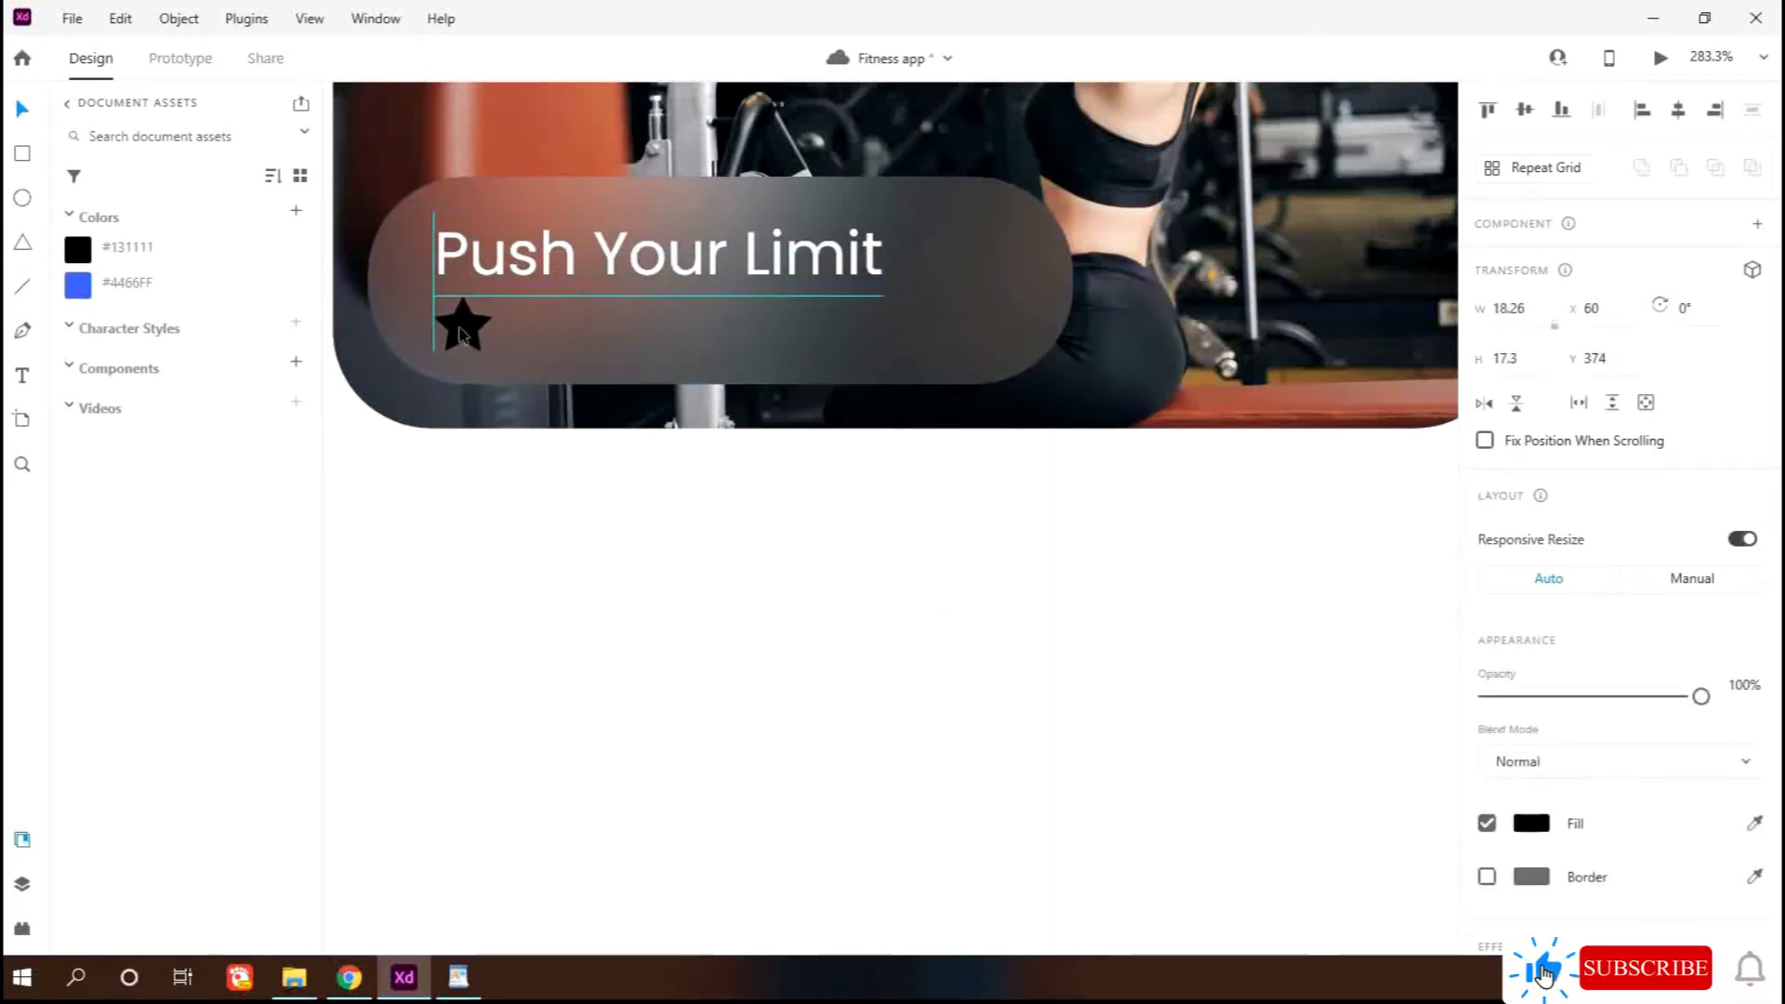
{"action": "left_click", "coordinate": [78, 283]}
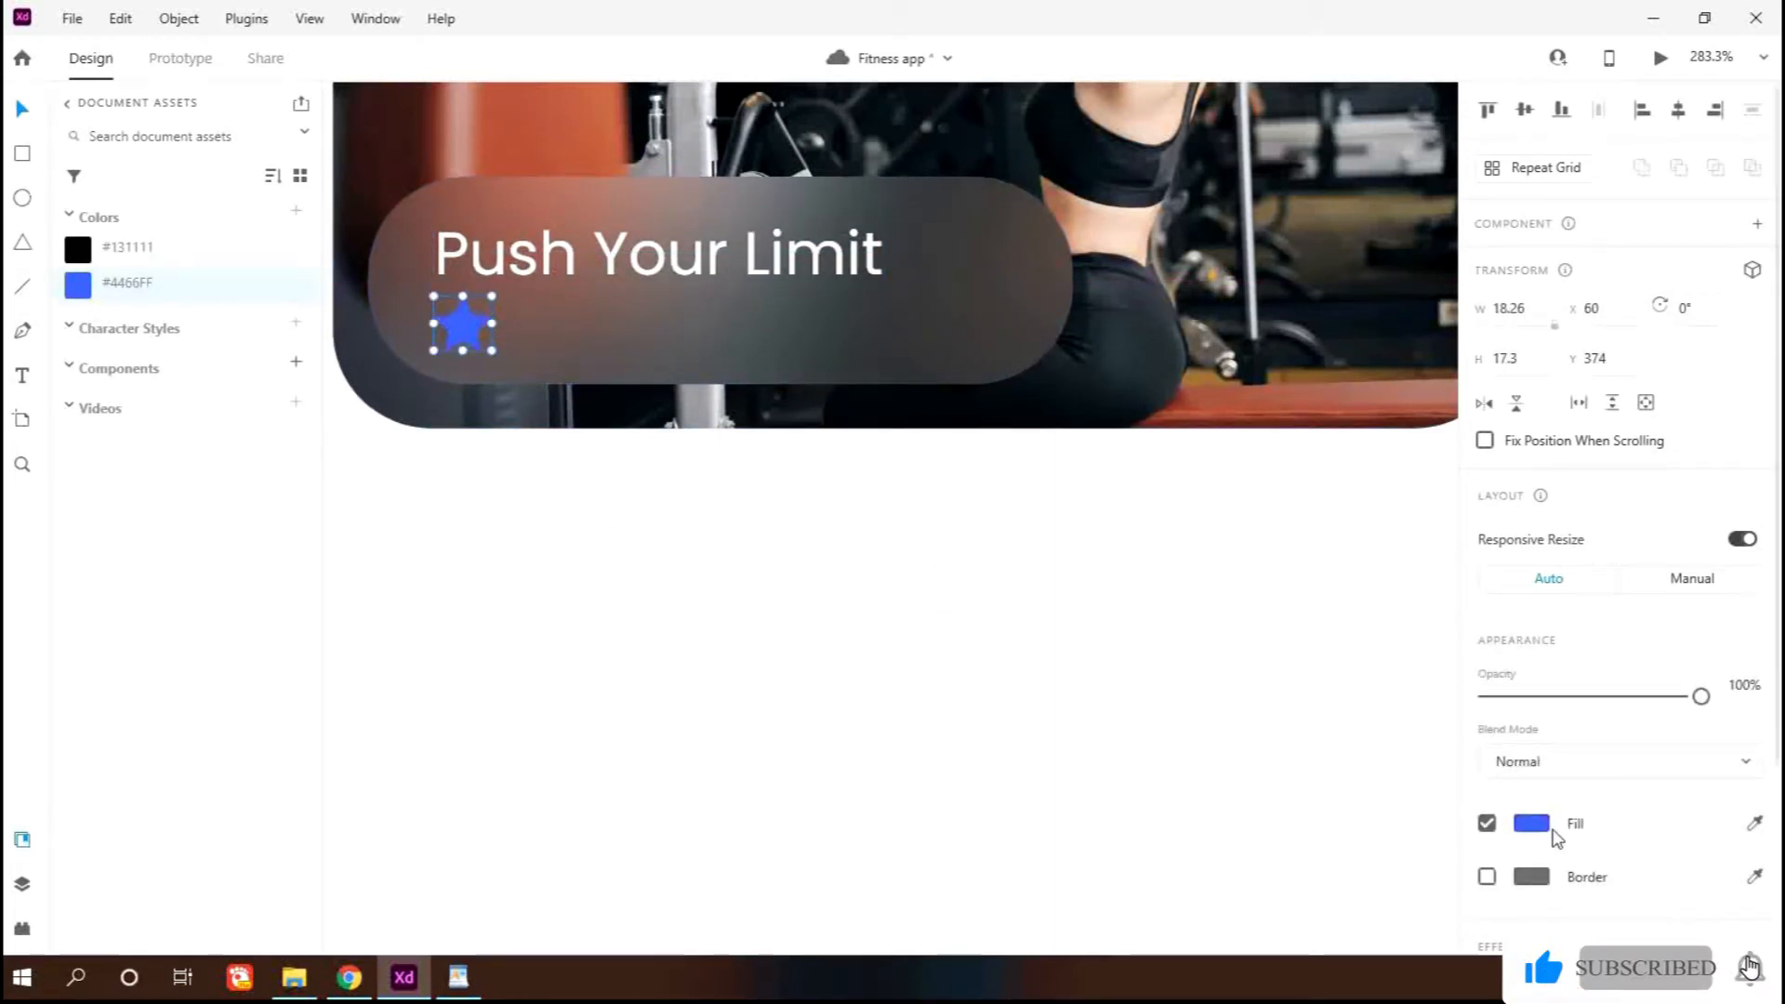
{"action": "left_click", "coordinate": [1540, 827]}
{"action": "left_click_drag", "start_coordinate": [1236, 669], "coordinate": [1177, 615]}
{"action": "left_click", "coordinate": [837, 530]}
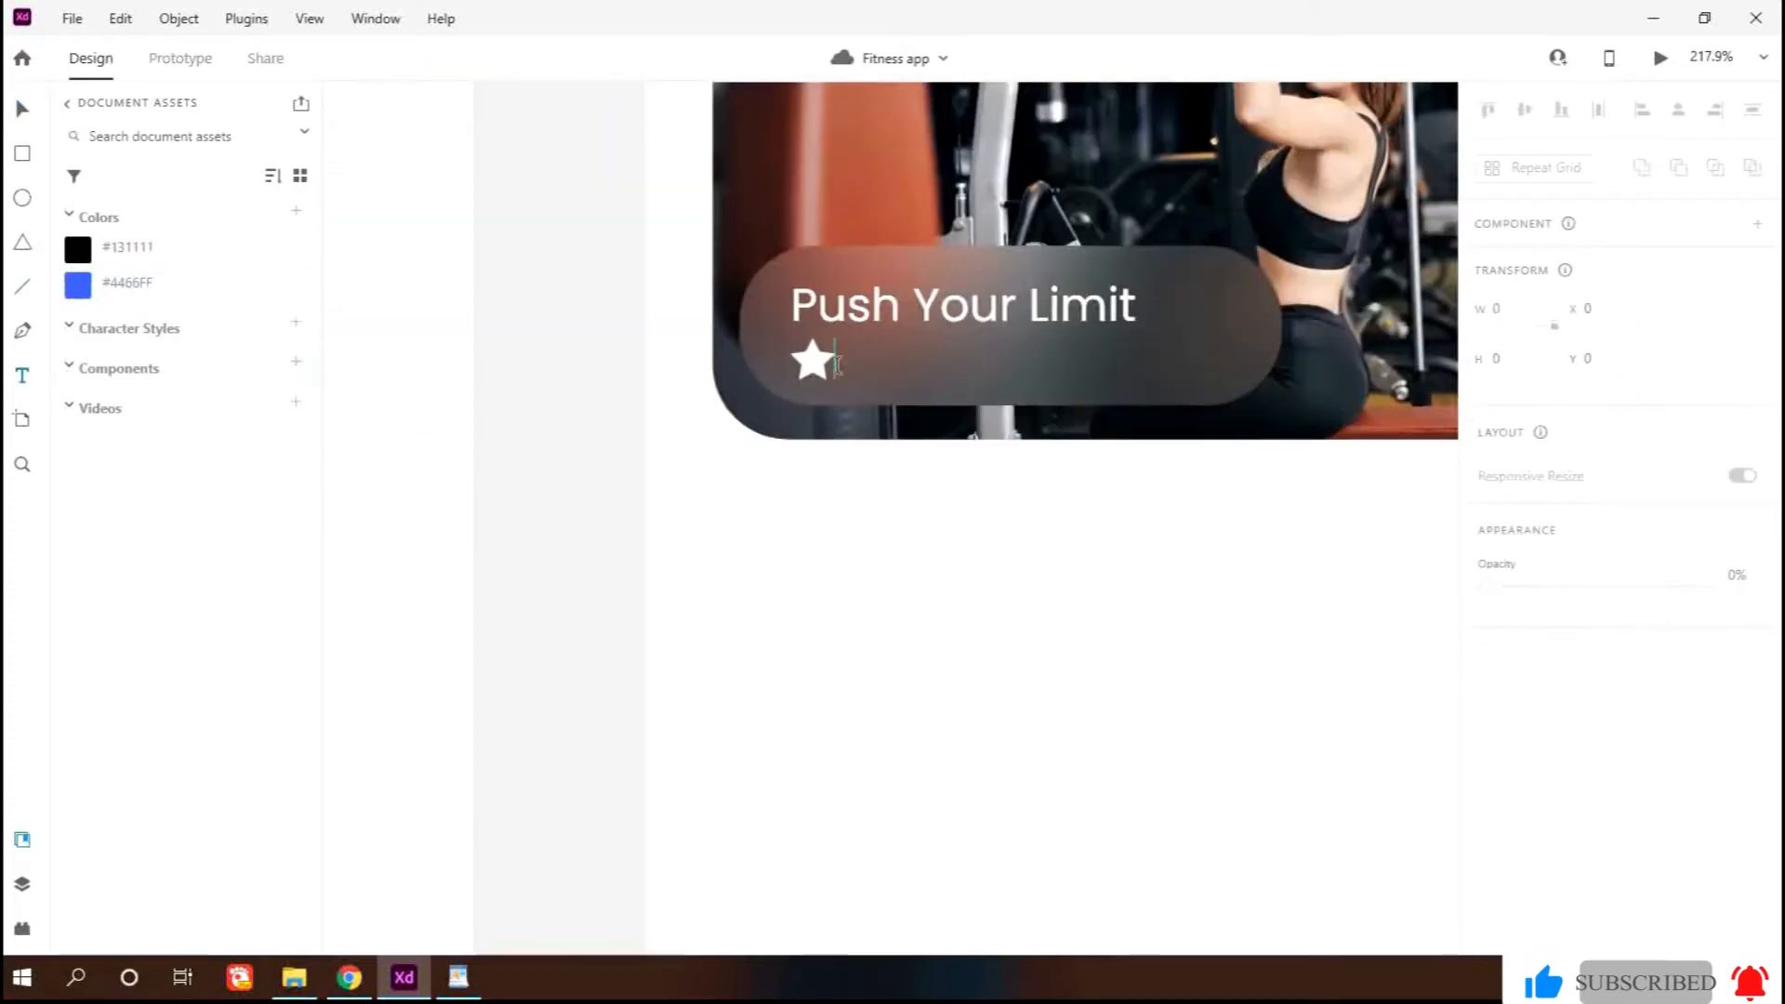
Add the rating text "4.7" beside the white star and align it with the star
{"action": "left_click", "coordinate": [853, 358]}
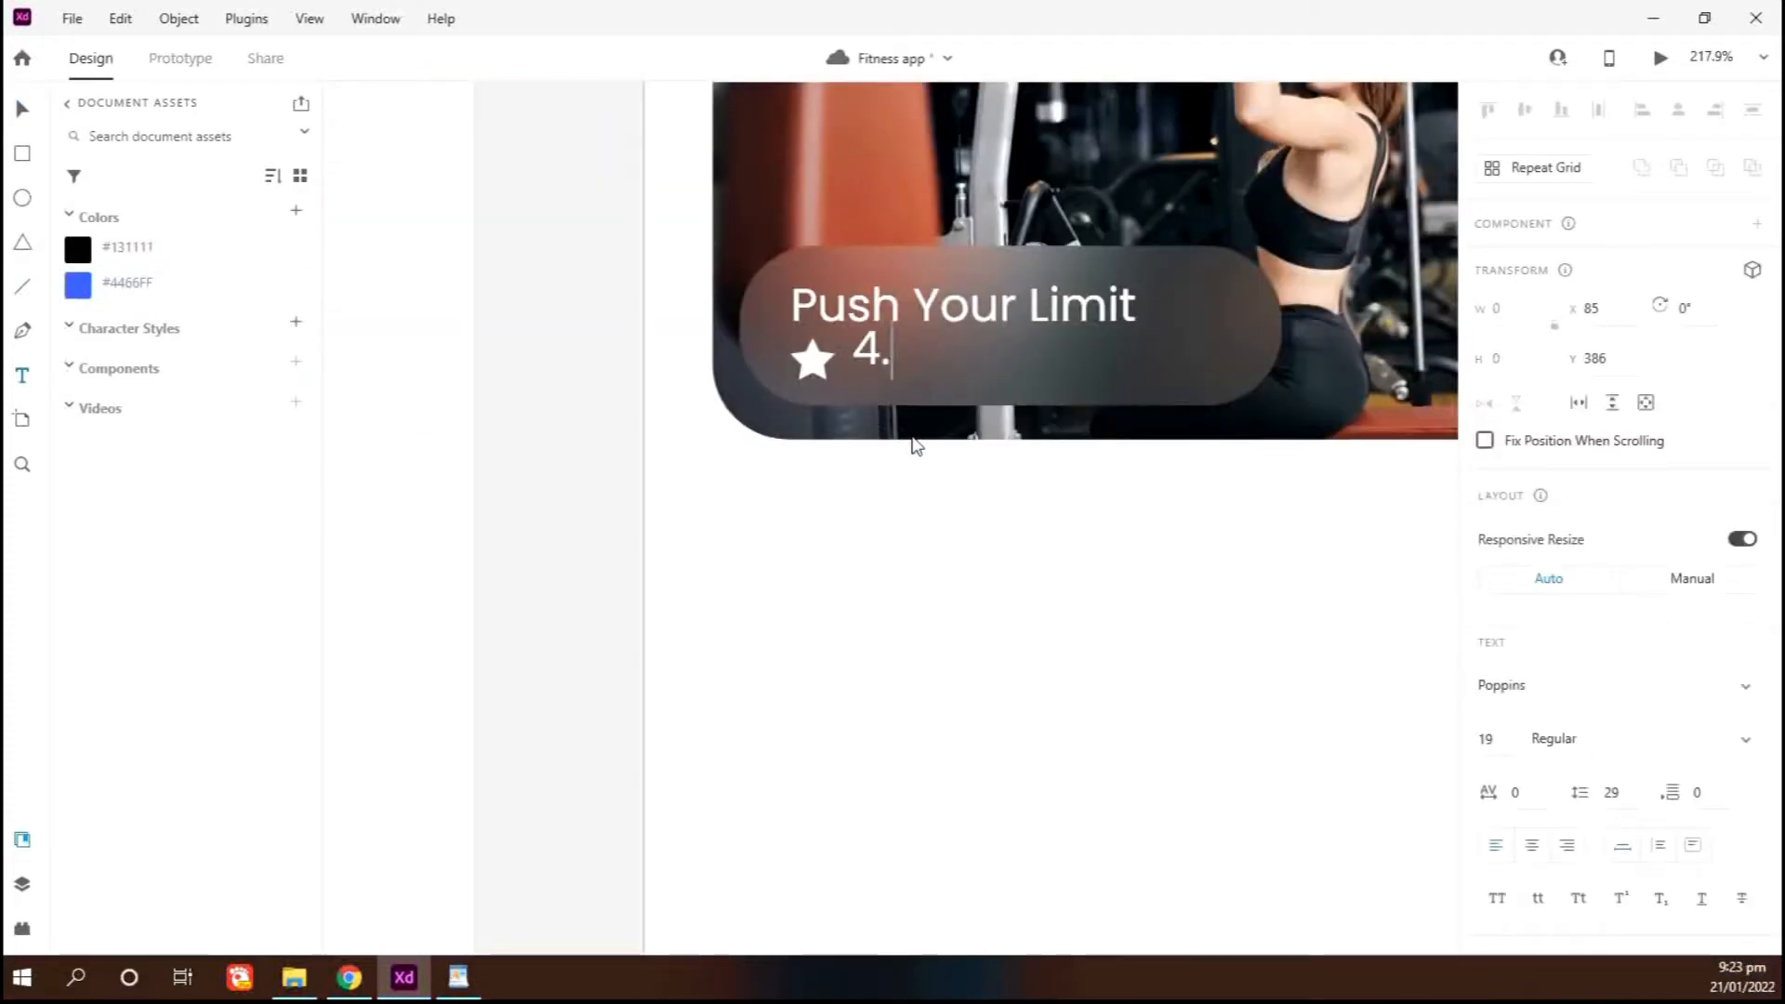
{"action": "type", "text": "7"}
{"action": "key", "text": "Escape"}
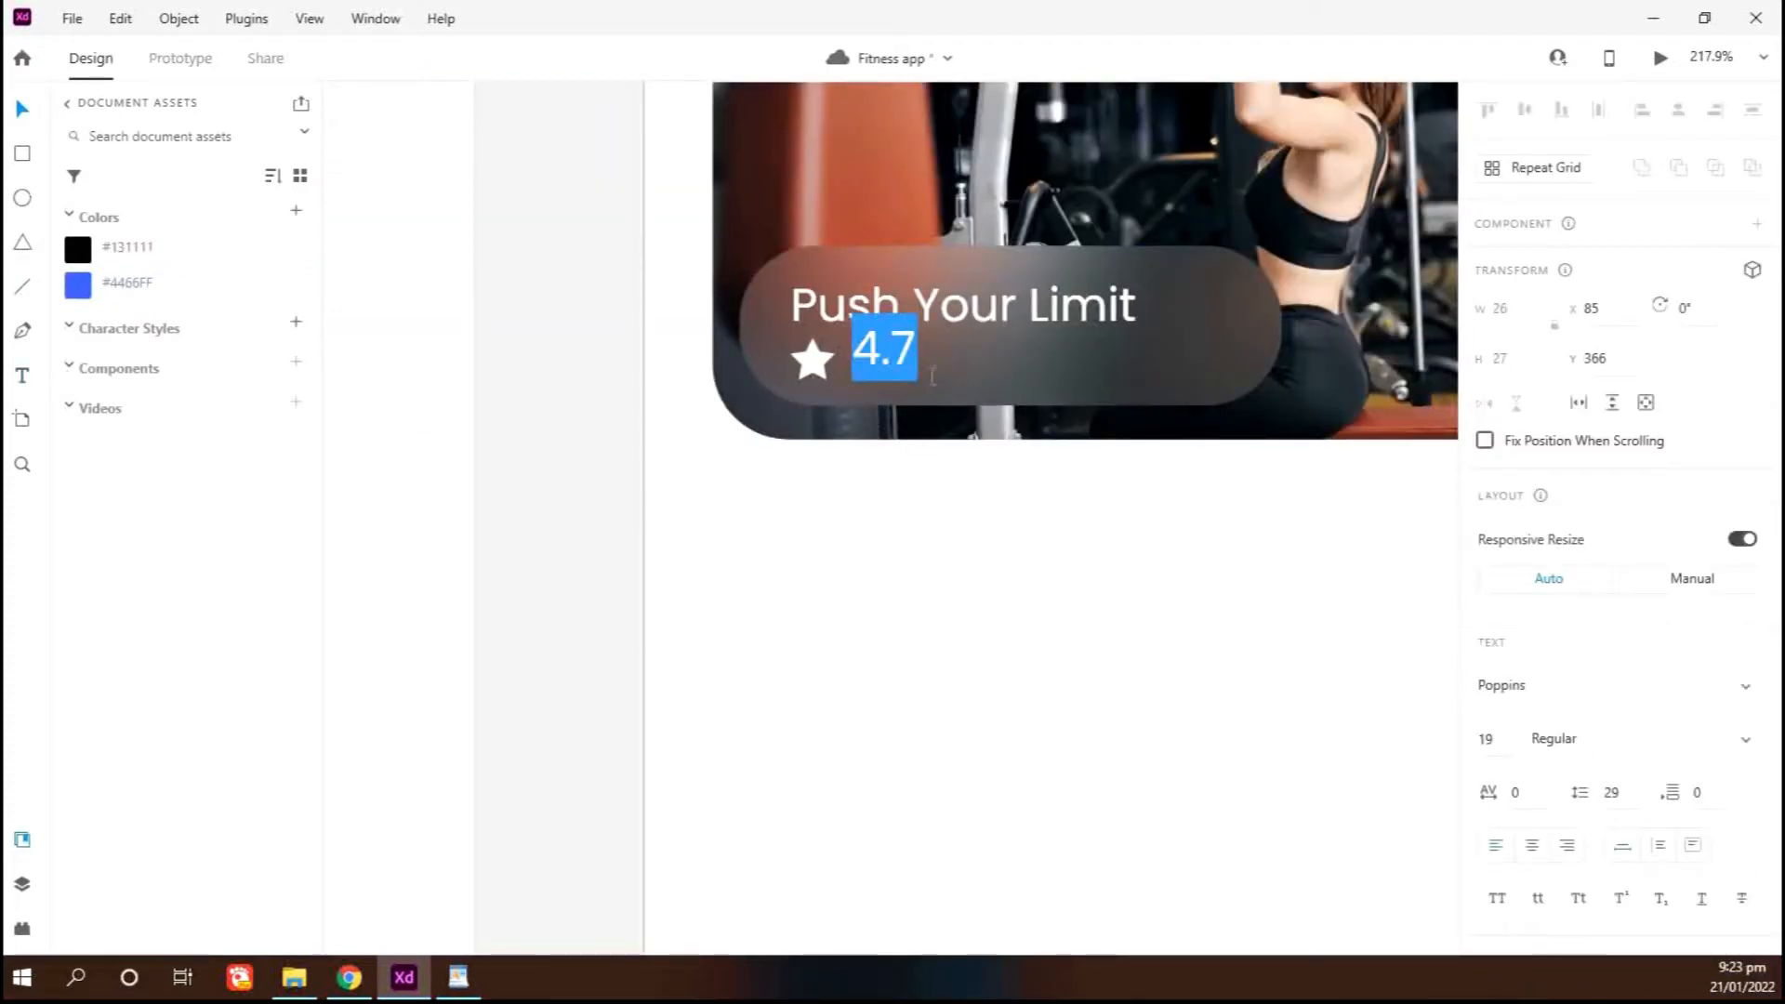
{"action": "key", "text": "Escape"}
{"action": "left_click_drag", "start_coordinate": [890, 355], "coordinate": [890, 365]}
Nudge the star and rating down, and raise them together with the title, placing the title at Y 345
{"action": "left_click", "coordinate": [812, 368], "text": "shift"}
{"action": "key", "text": "Down"}
{"action": "key", "text": "Down"}
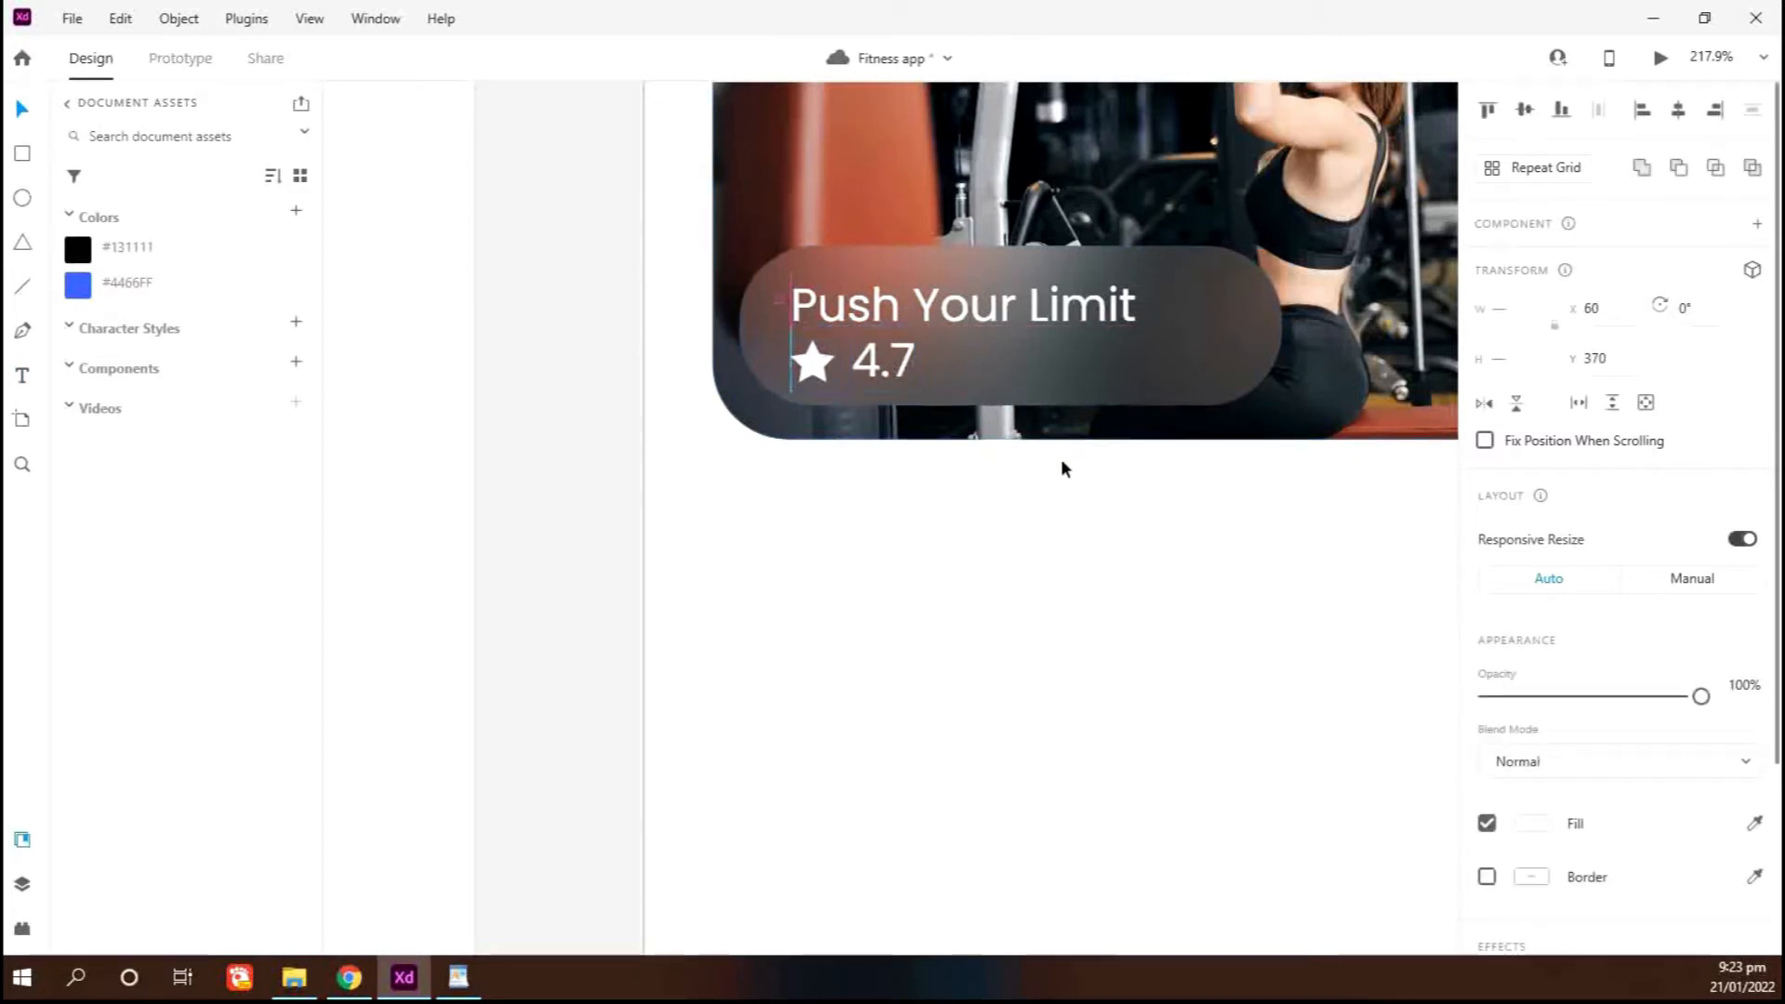
{"action": "left_click", "coordinate": [1075, 312], "text": "shift"}
{"action": "key", "text": "Up"}
{"action": "key", "text": "Up"}
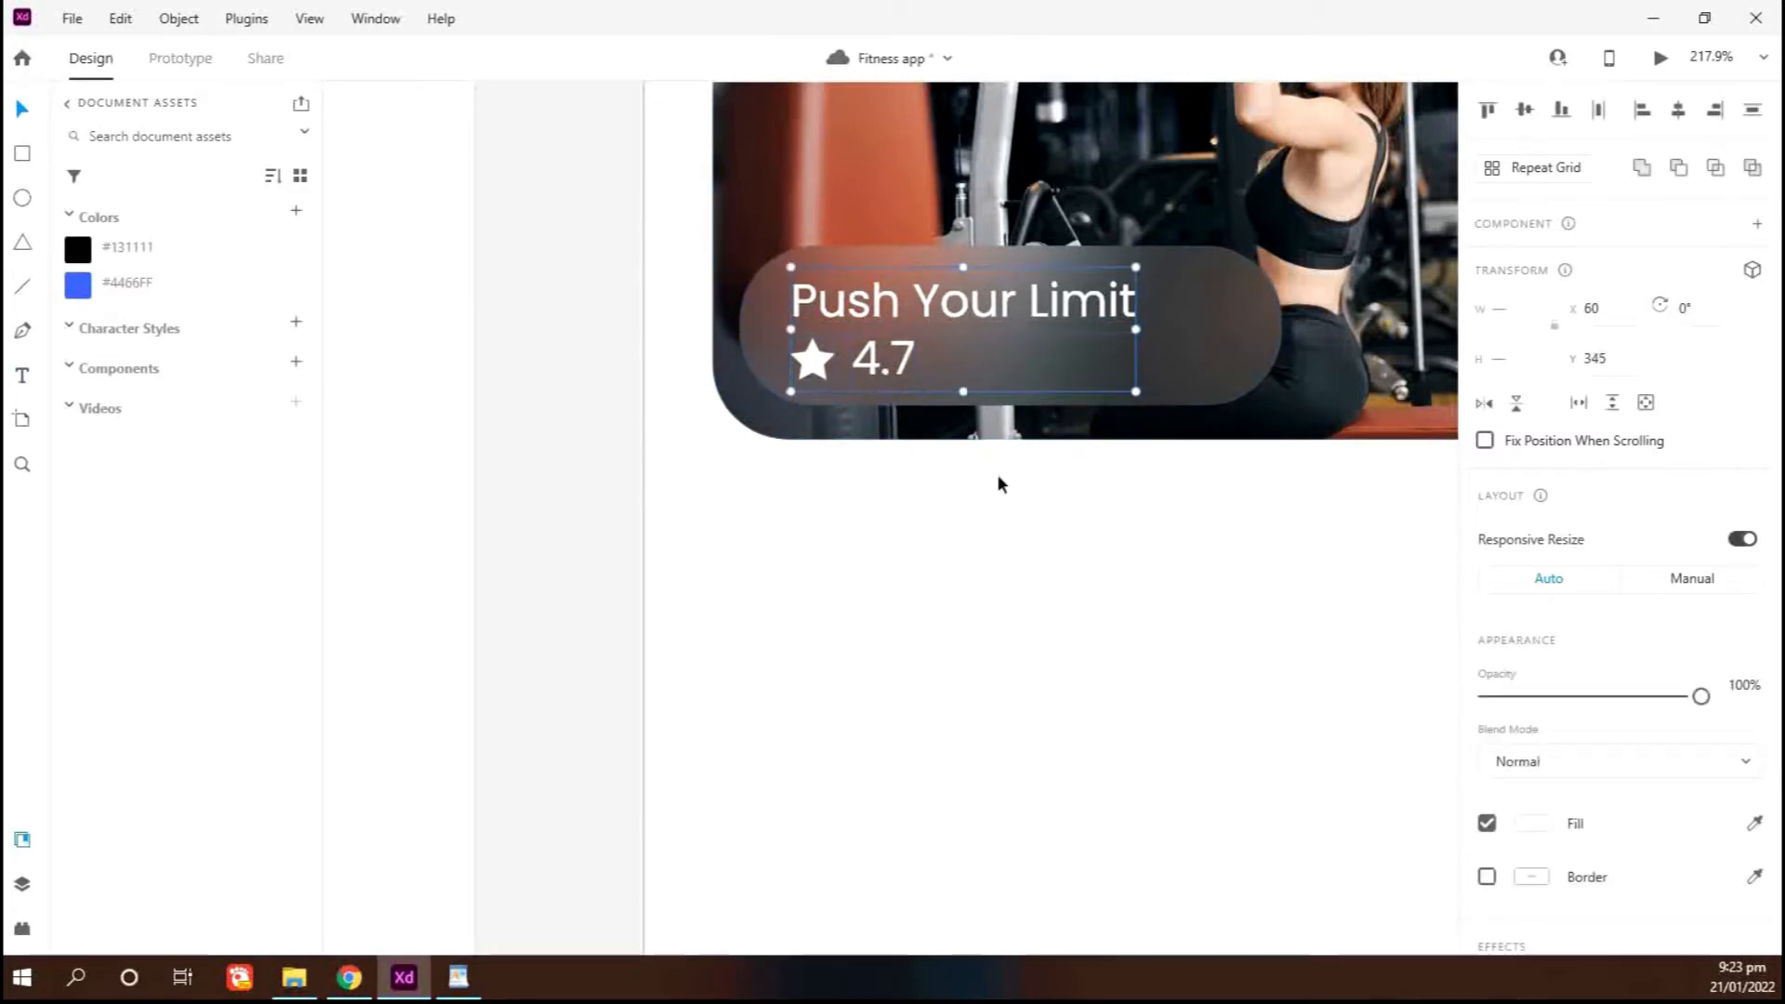
{"action": "left_click", "coordinate": [998, 476]}
Copy the "Trending Workout" heading to X 31, Y 446 below the photo card and change it to "Workout Types"
{"action": "scroll", "coordinate": [1163, 577], "scroll_direction": "down", "scroll_amount": 5}
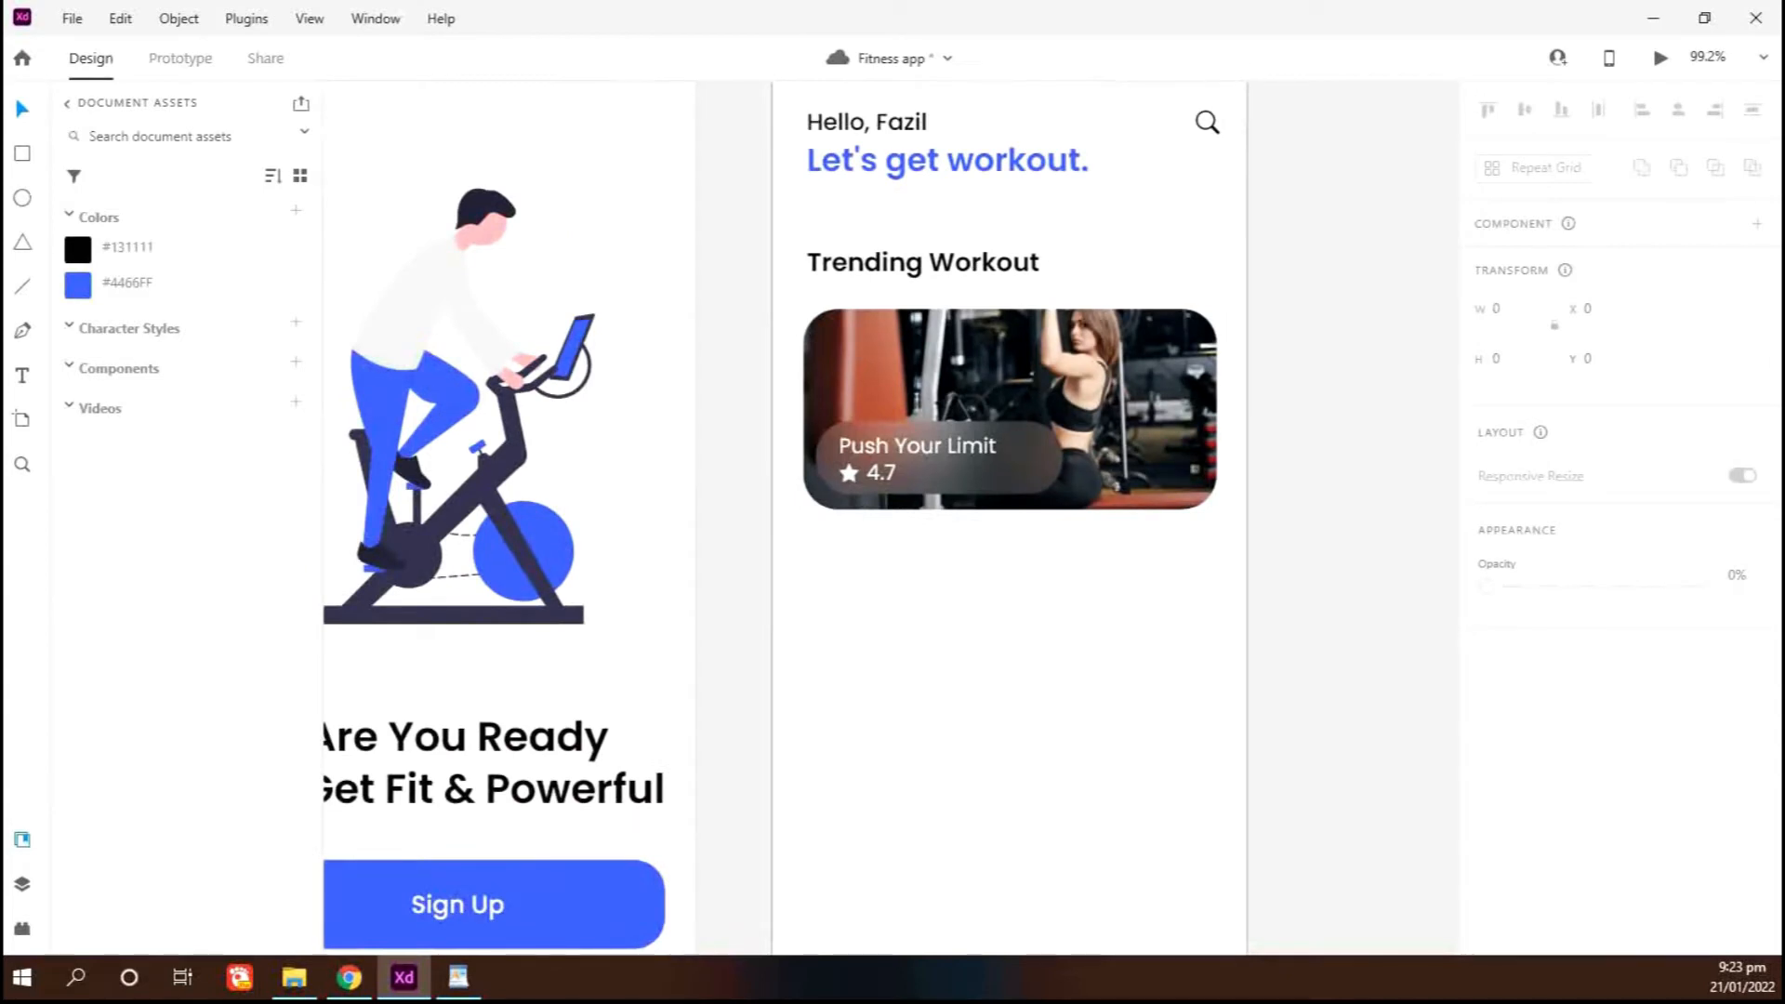
{"action": "left_click_drag", "start_coordinate": [881, 262], "coordinate": [1017, 537], "text": "alt+shift"}
{"action": "key", "text": "t"}
{"action": "double_click", "coordinate": [967, 560]}
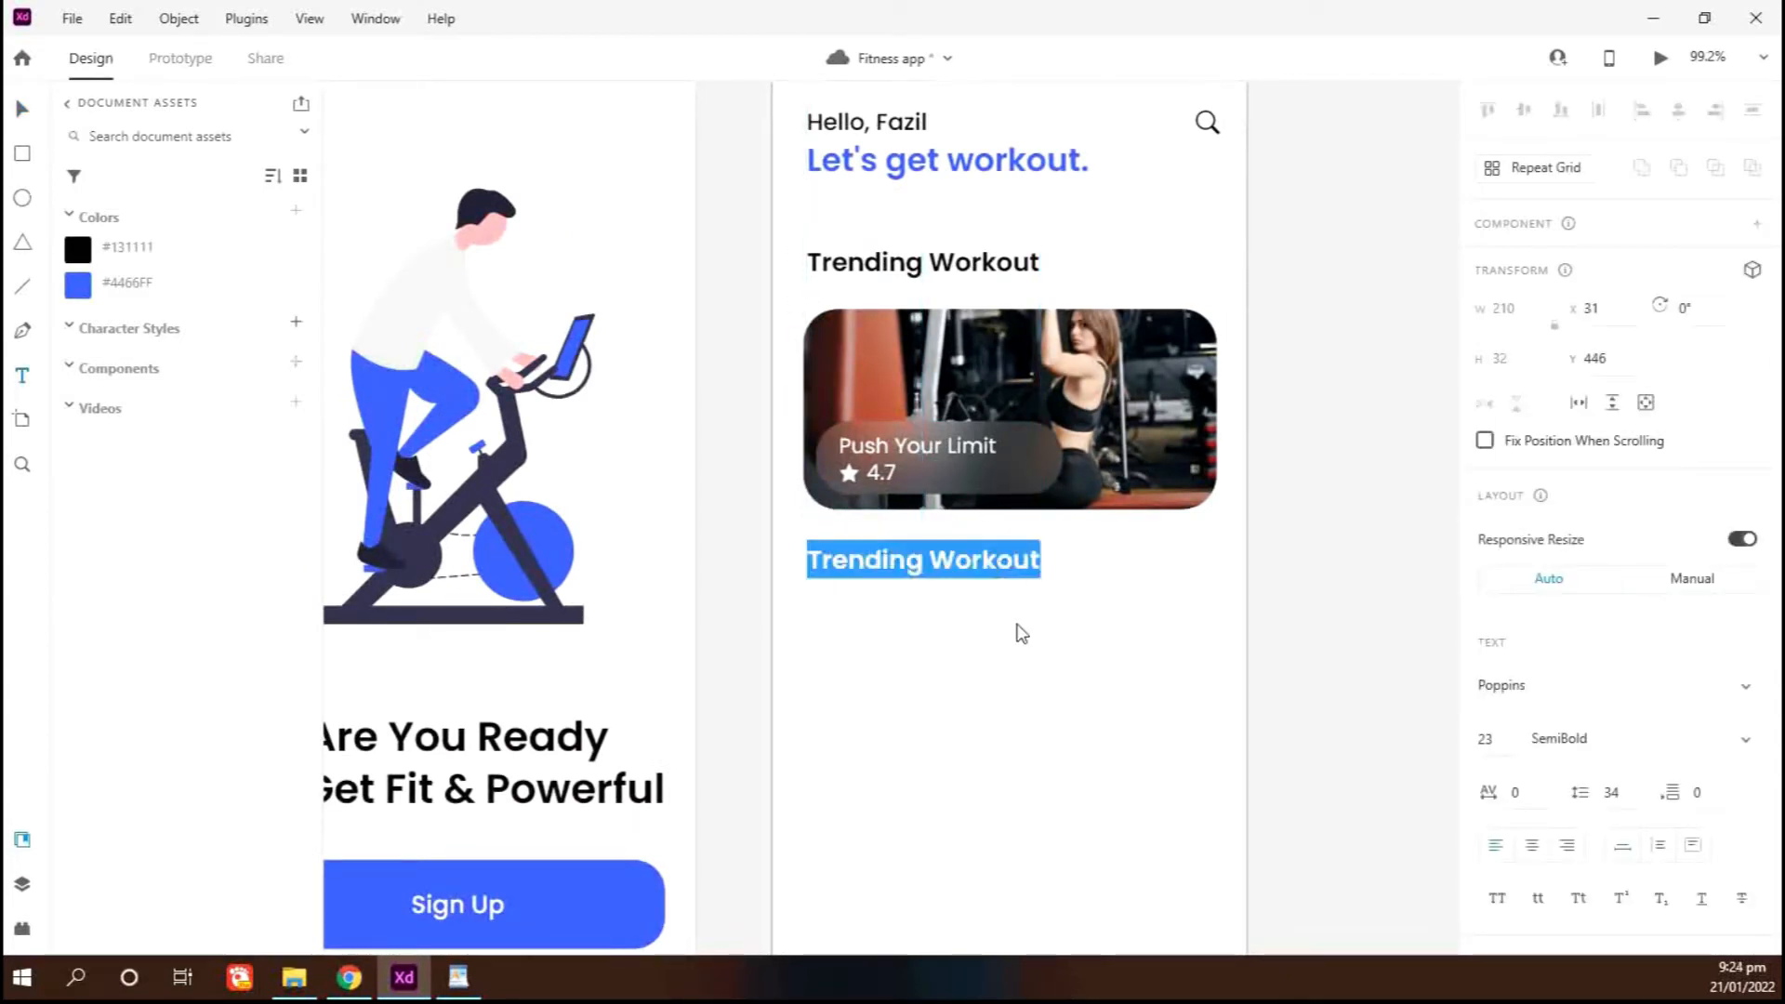
{"action": "type", "text": "Work"}
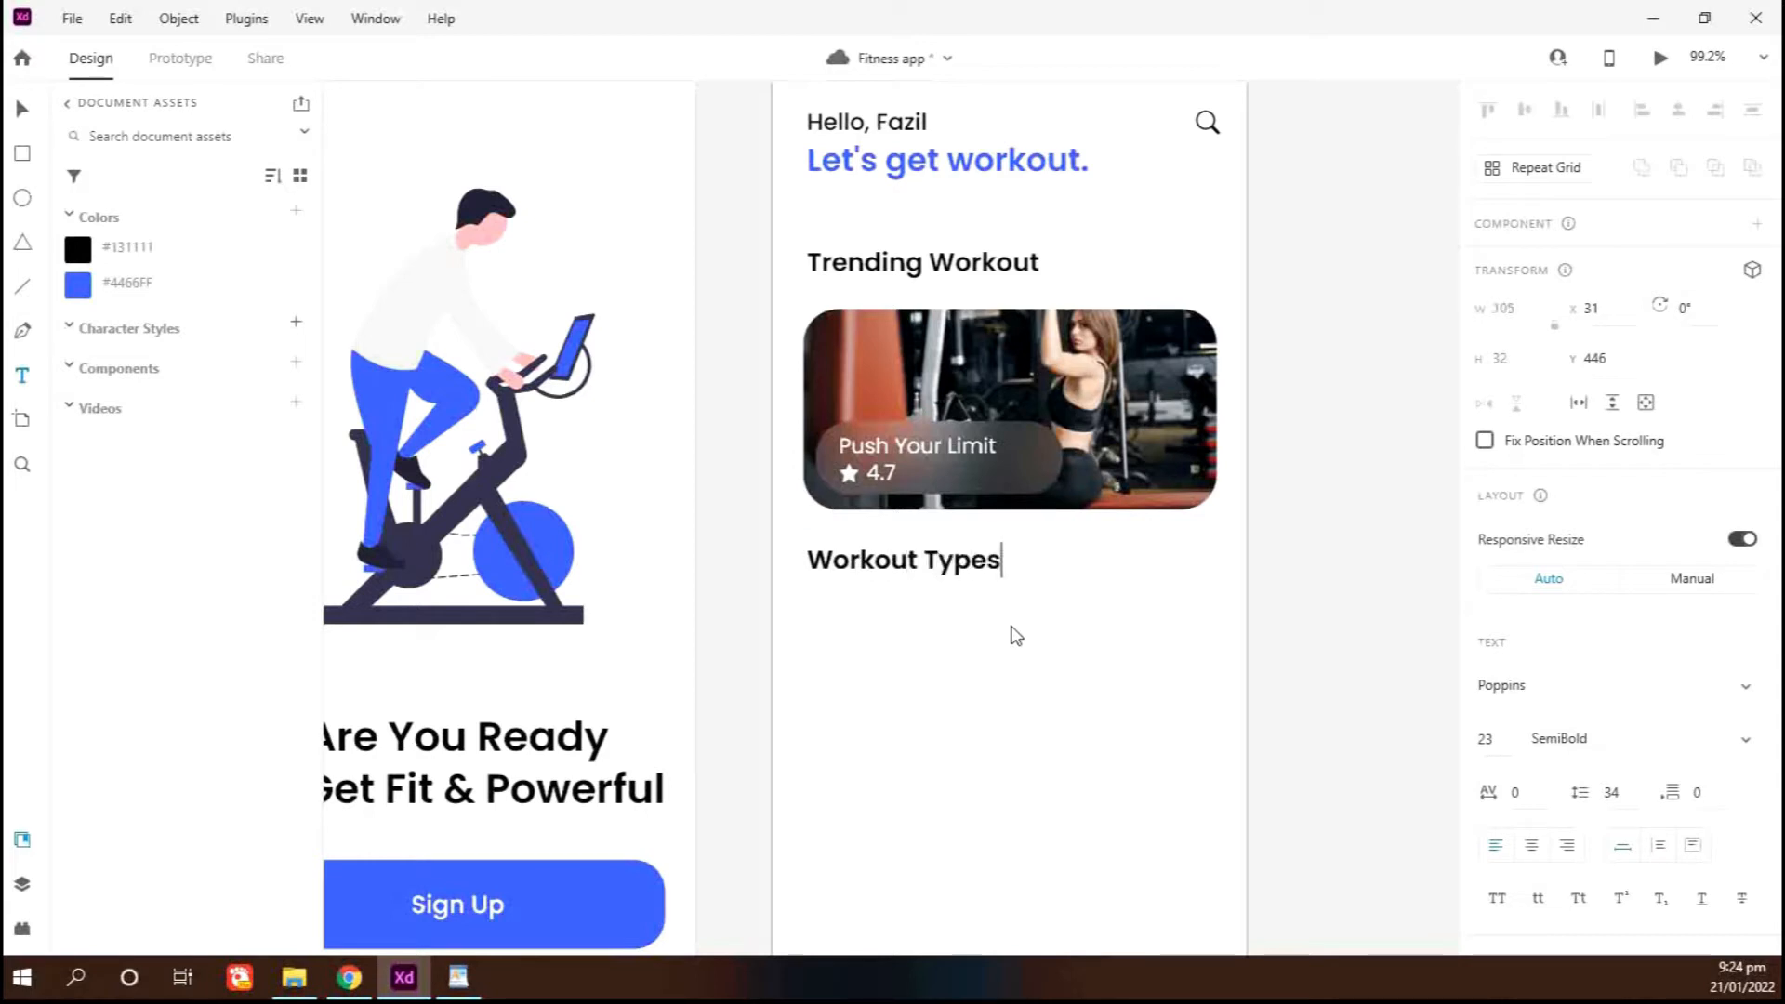
{"action": "type", "text": "out Types"}
{"action": "key", "text": "Escape"}
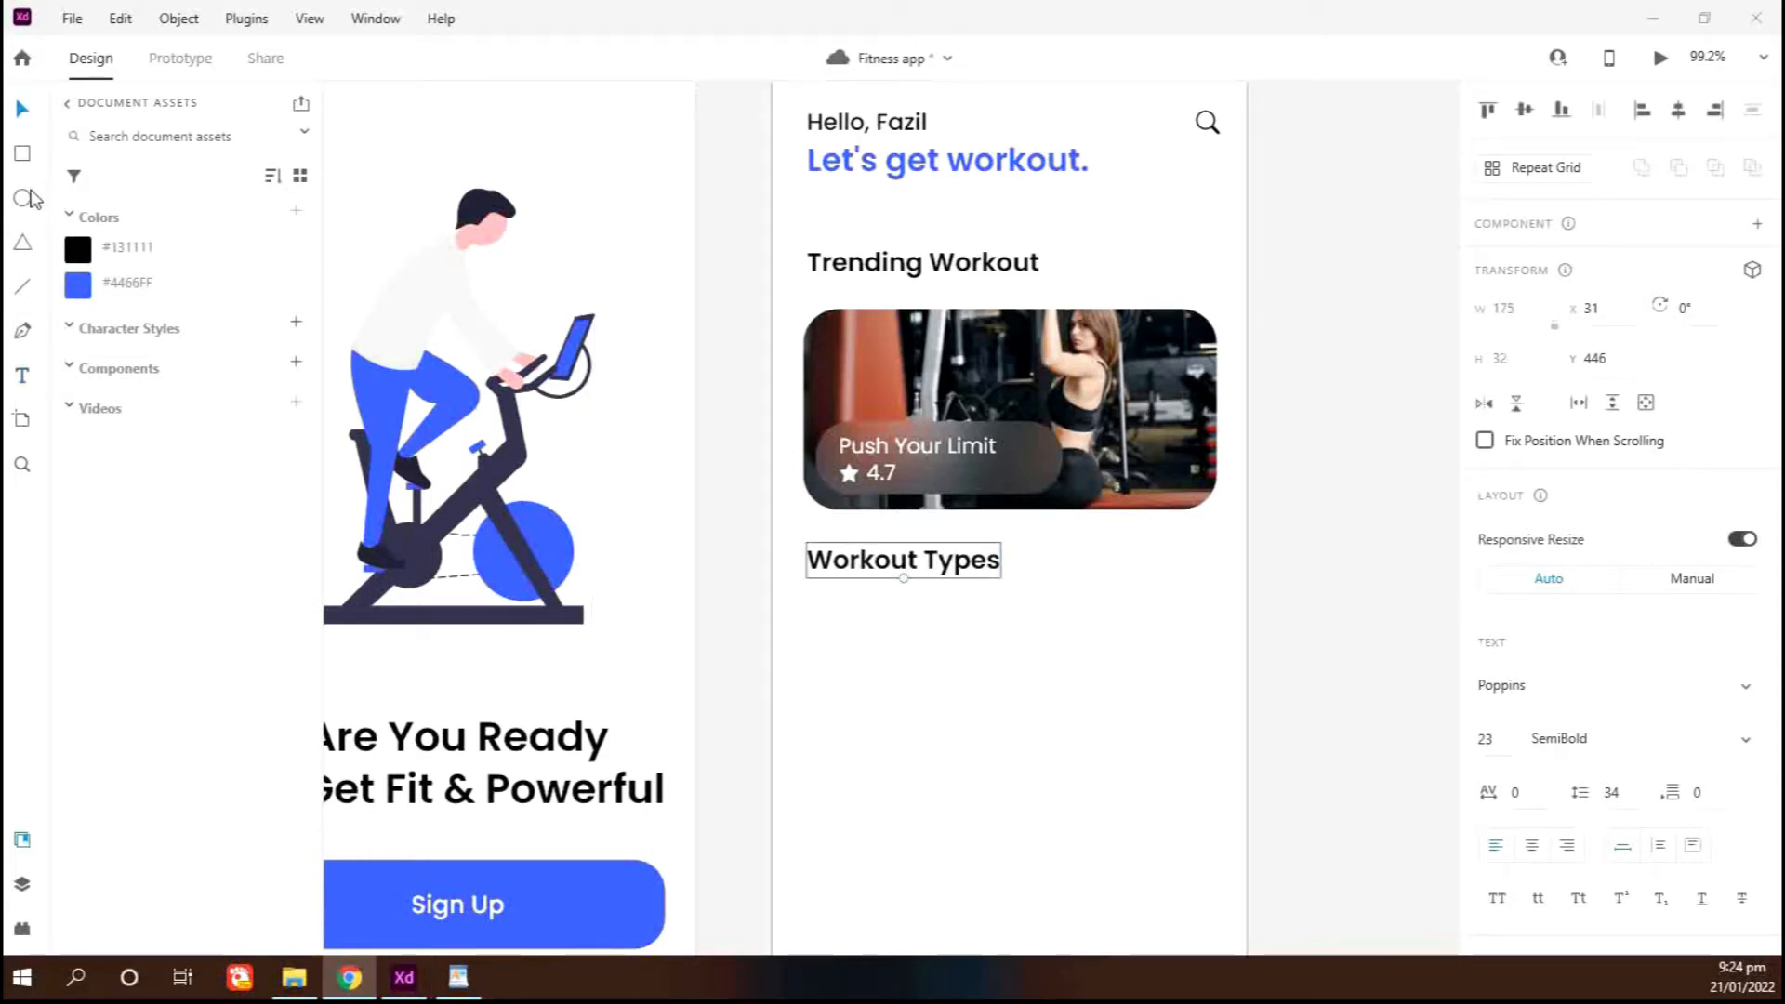
Draw a rectangle about 151 × 110 with corner radius 19 below "Workout Types" and duplicate it twice in a row to its right
{"action": "key", "text": "r"}
{"action": "mouse_move", "coordinate": [807, 595]}
{"action": "left_mouse_down"}
{"action": "mouse_move", "coordinate": [965, 721]}
{"action": "mouse_move", "coordinate": [992, 716]}
{"action": "mouse_move", "coordinate": [974, 716]}
{"action": "left_mouse_up"}
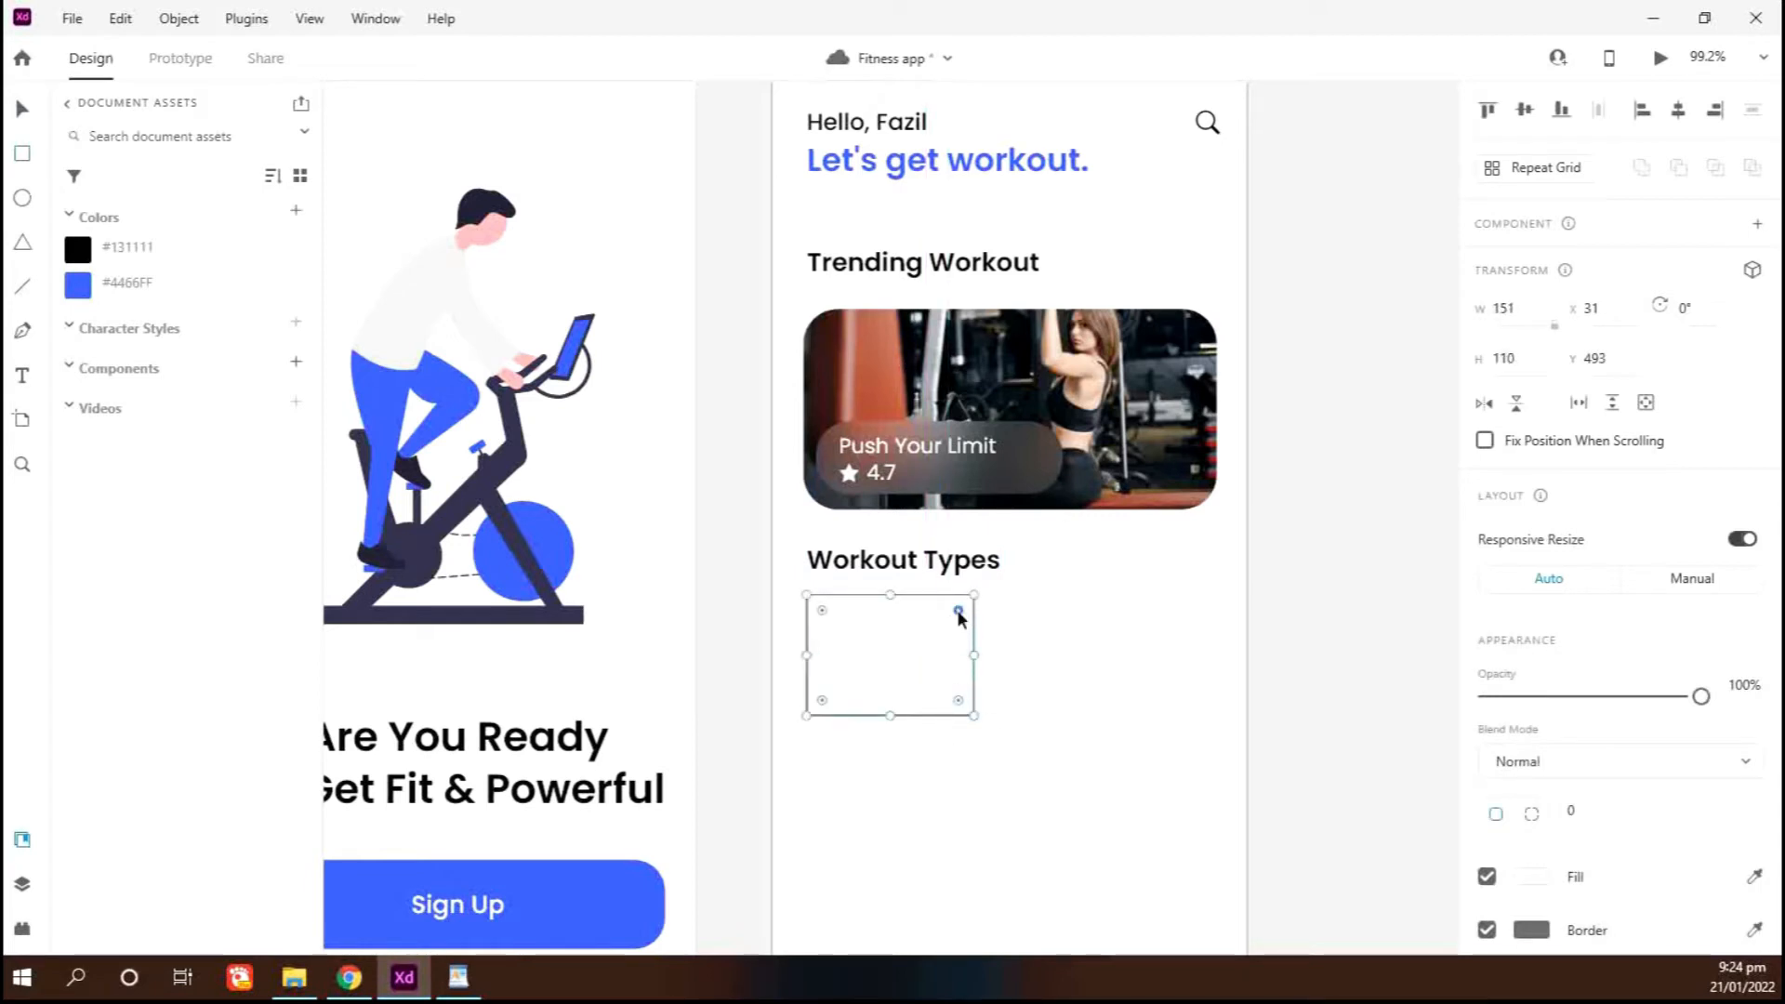
{"action": "left_click_drag", "start_coordinate": [955, 614], "coordinate": [1264, 657]}
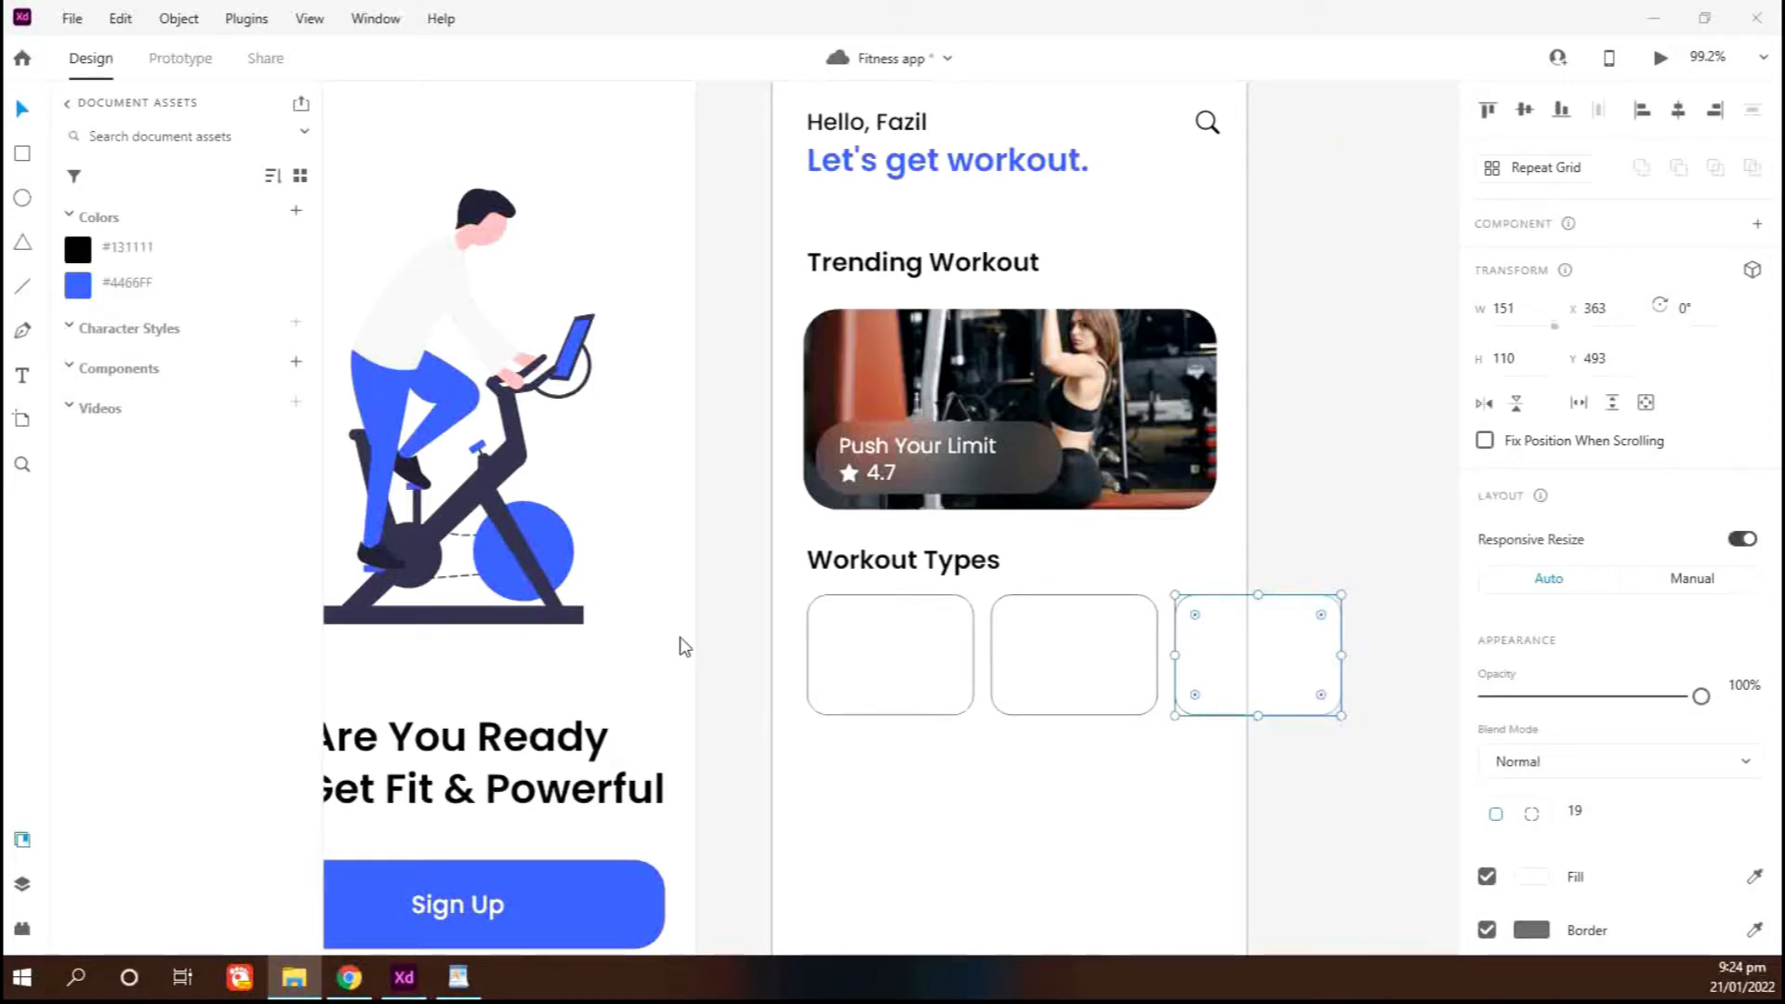
Fill the three Workout Types rectangles with the sit-up, bodybuilder and yoga photos
{"action": "left_click_drag", "start_coordinate": [911, 672], "coordinate": [1072, 679]}
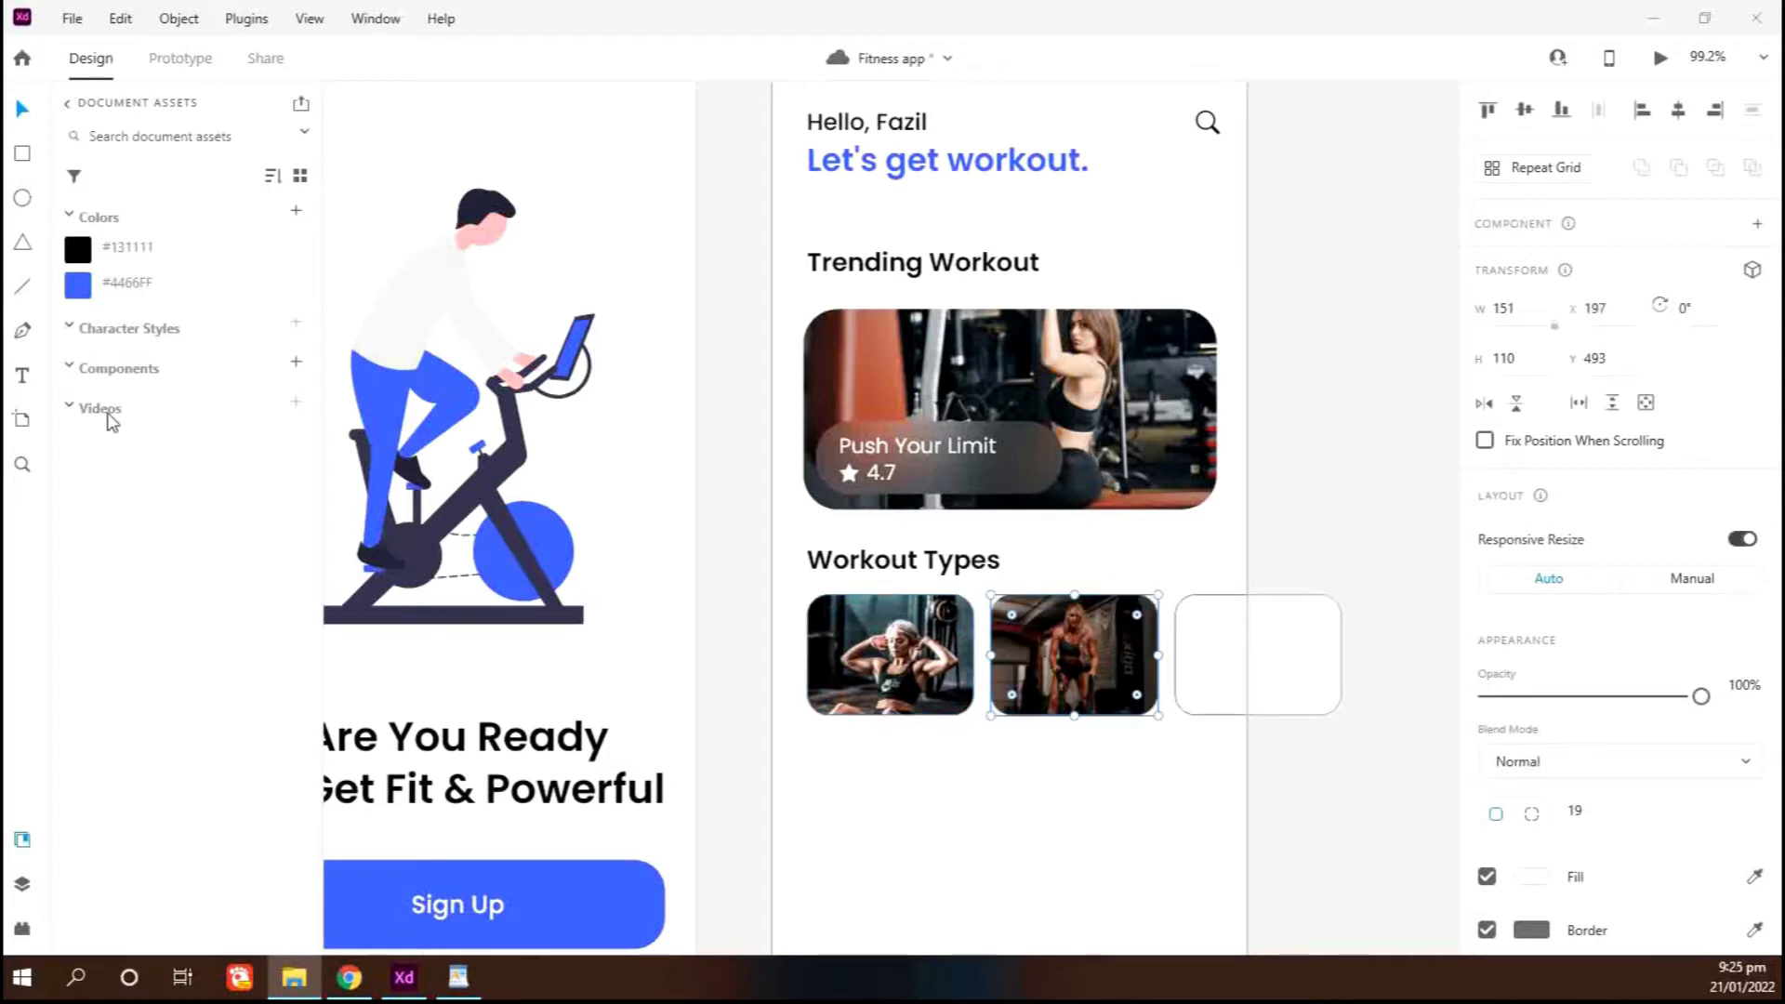
{"action": "left_click_drag", "start_coordinate": [319, 502], "coordinate": [1232, 669]}
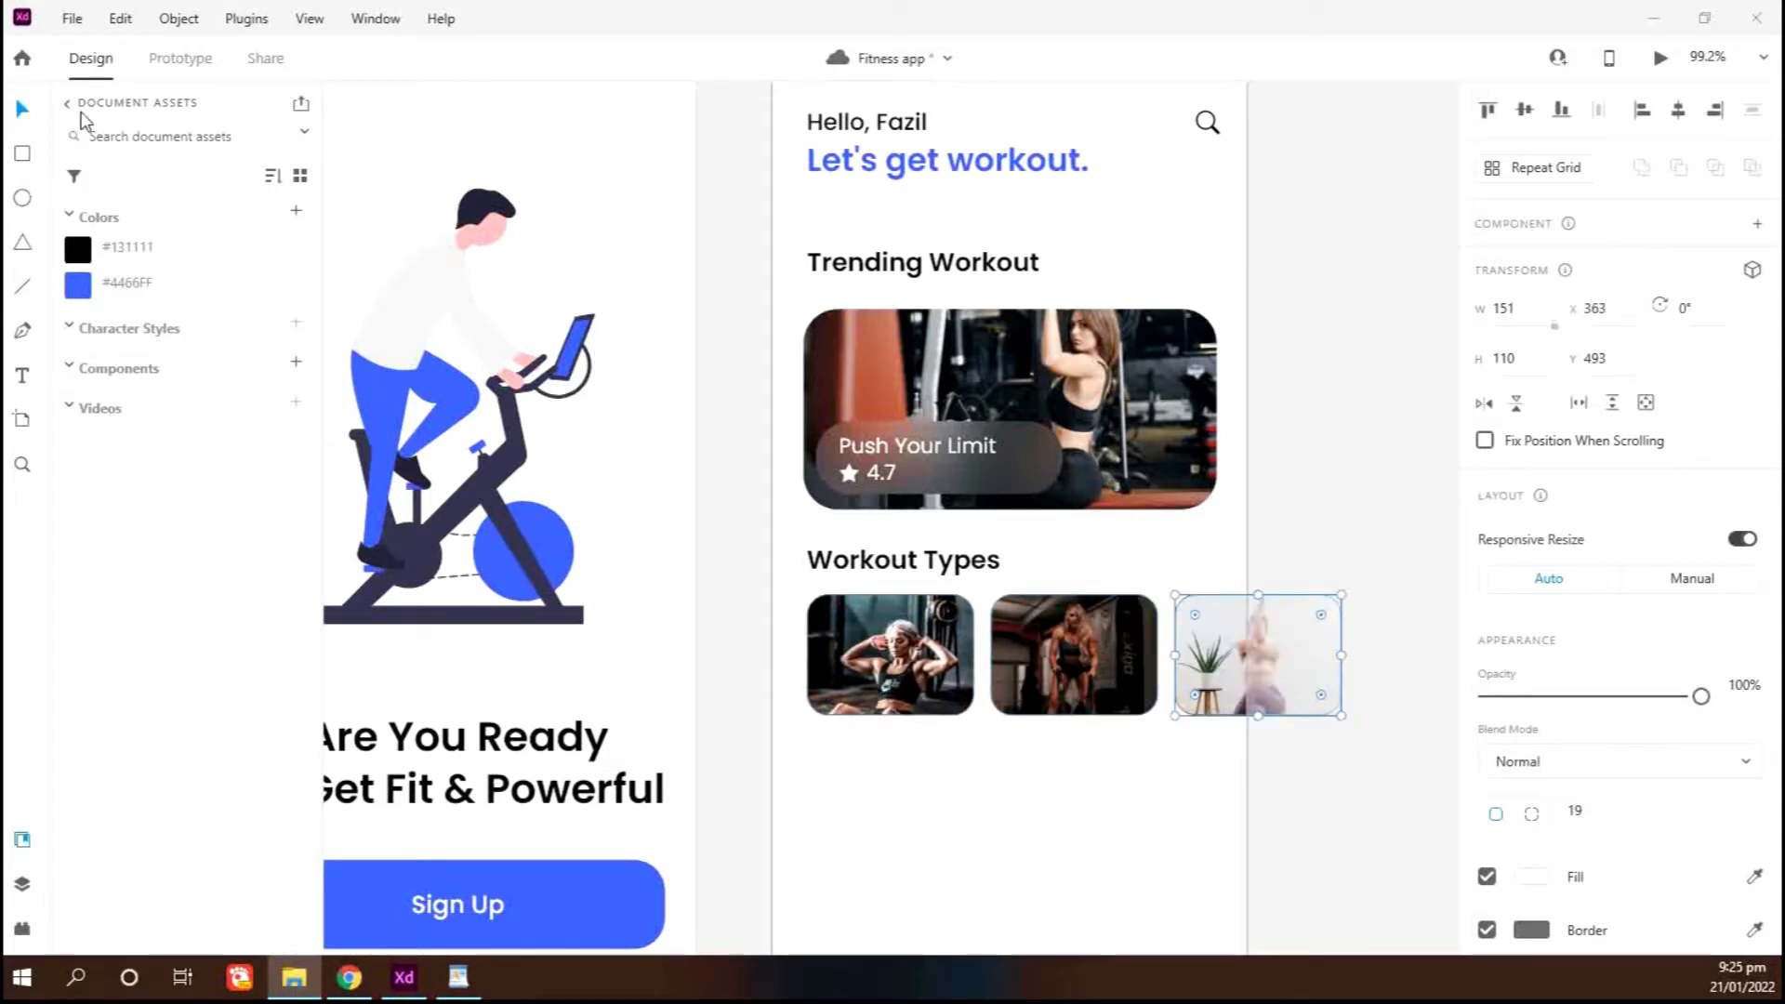
{"action": "left_click", "coordinate": [1064, 772]}
Remove the borders of the three Workout Types photos and move them down to Y 503
{"action": "scroll", "coordinate": [1090, 774], "scroll_direction": "down", "scroll_amount": 2}
{"action": "left_click_drag", "start_coordinate": [1200, 777], "coordinate": [940, 678]}
{"action": "left_click", "coordinate": [1486, 930]}
{"action": "key", "text": "shift+Down"}
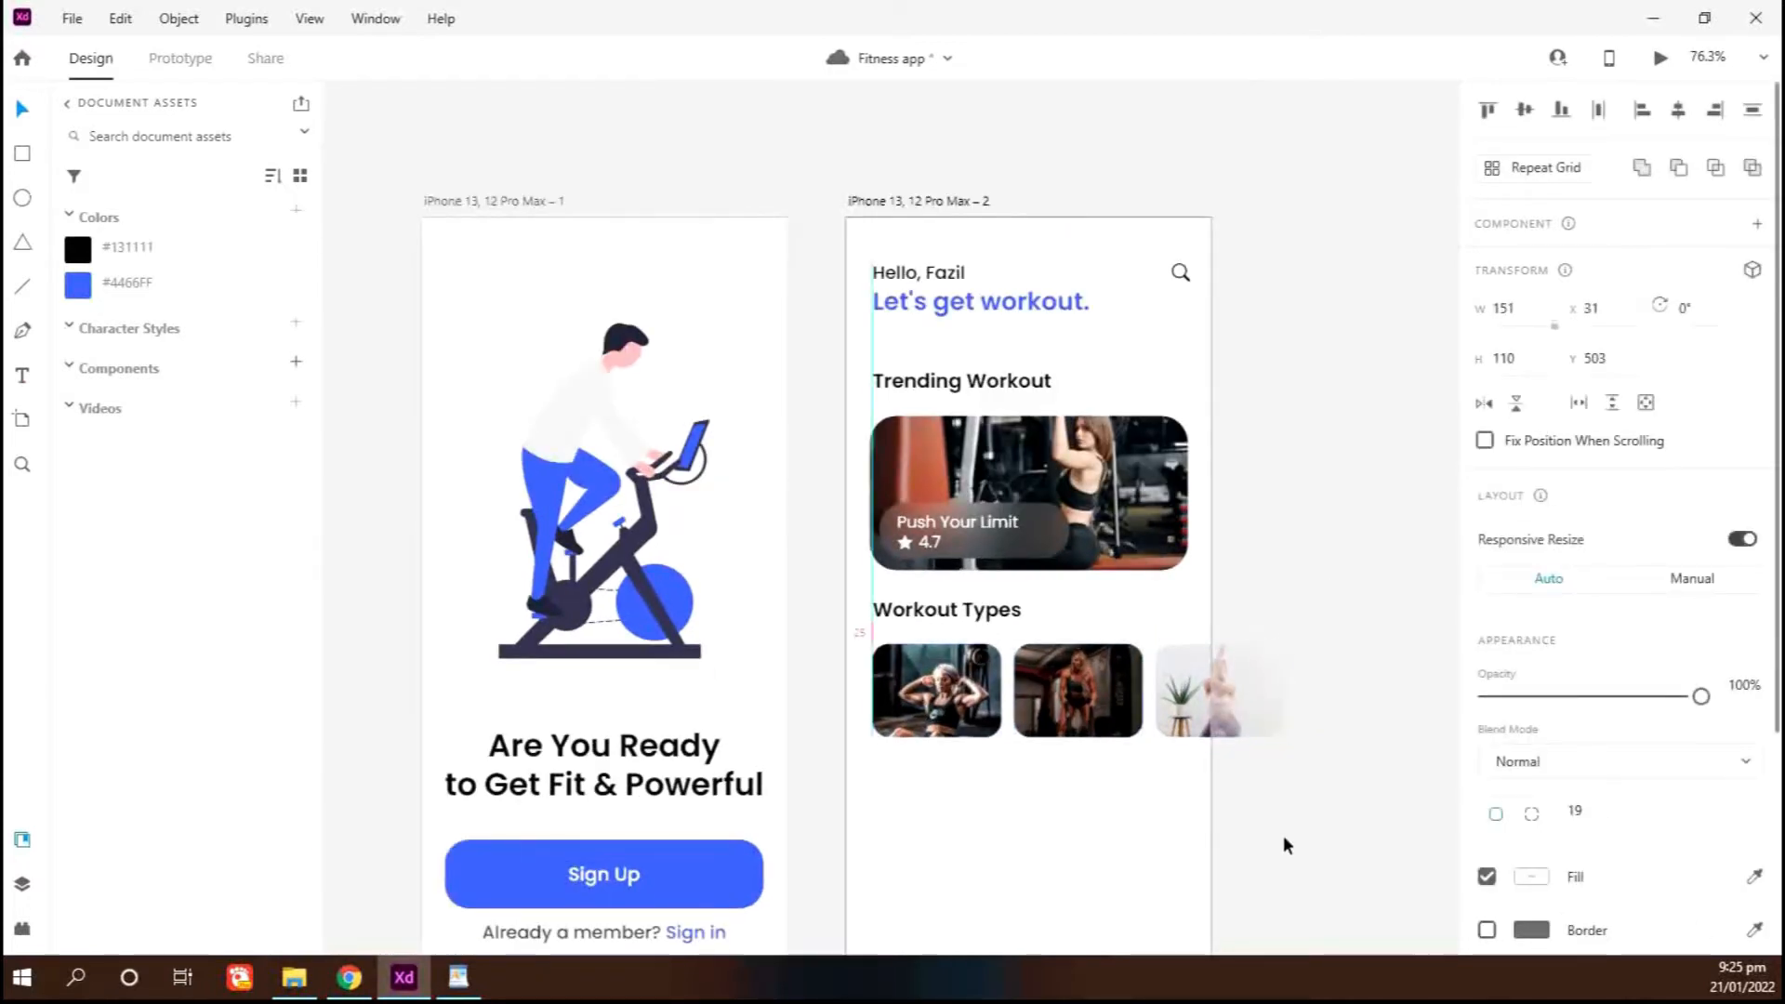
{"action": "left_click", "coordinate": [1157, 843]}
Move the Trending Workout and Workout Types sections up together by 20
{"action": "scroll", "coordinate": [1181, 843], "scroll_direction": "down", "scroll_amount": 3}
{"action": "left_click_drag", "start_coordinate": [1345, 645], "coordinate": [869, 186]}
{"action": "key", "text": "shift+Up"}
{"action": "key", "text": "shift+Up"}
{"action": "key", "text": "Escape"}
{"action": "key", "text": "alt+Tab"}
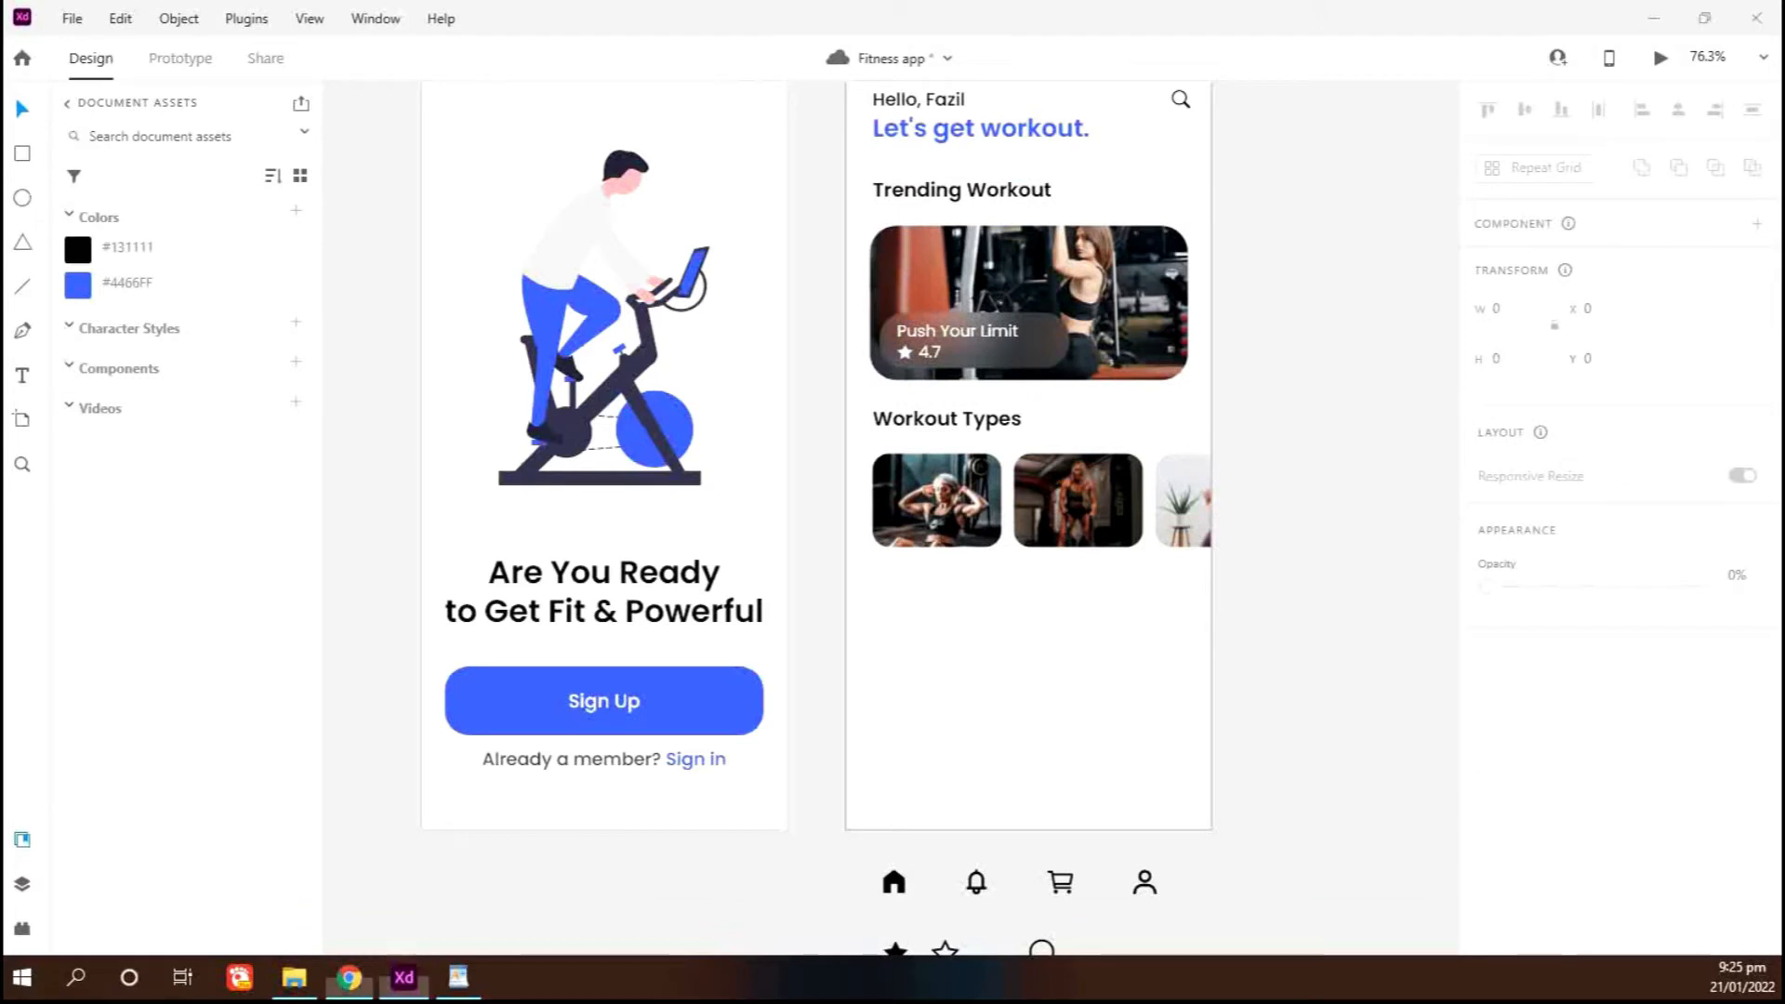
Copy the "Workout Types" heading to X 31, Y 626 below the photo row and change it to "Additional Workout"
{"action": "left_click_drag", "start_coordinate": [947, 419], "coordinate": [947, 579], "text": "alt"}
{"action": "key", "text": "shift+Down"}
{"action": "key", "text": "t"}
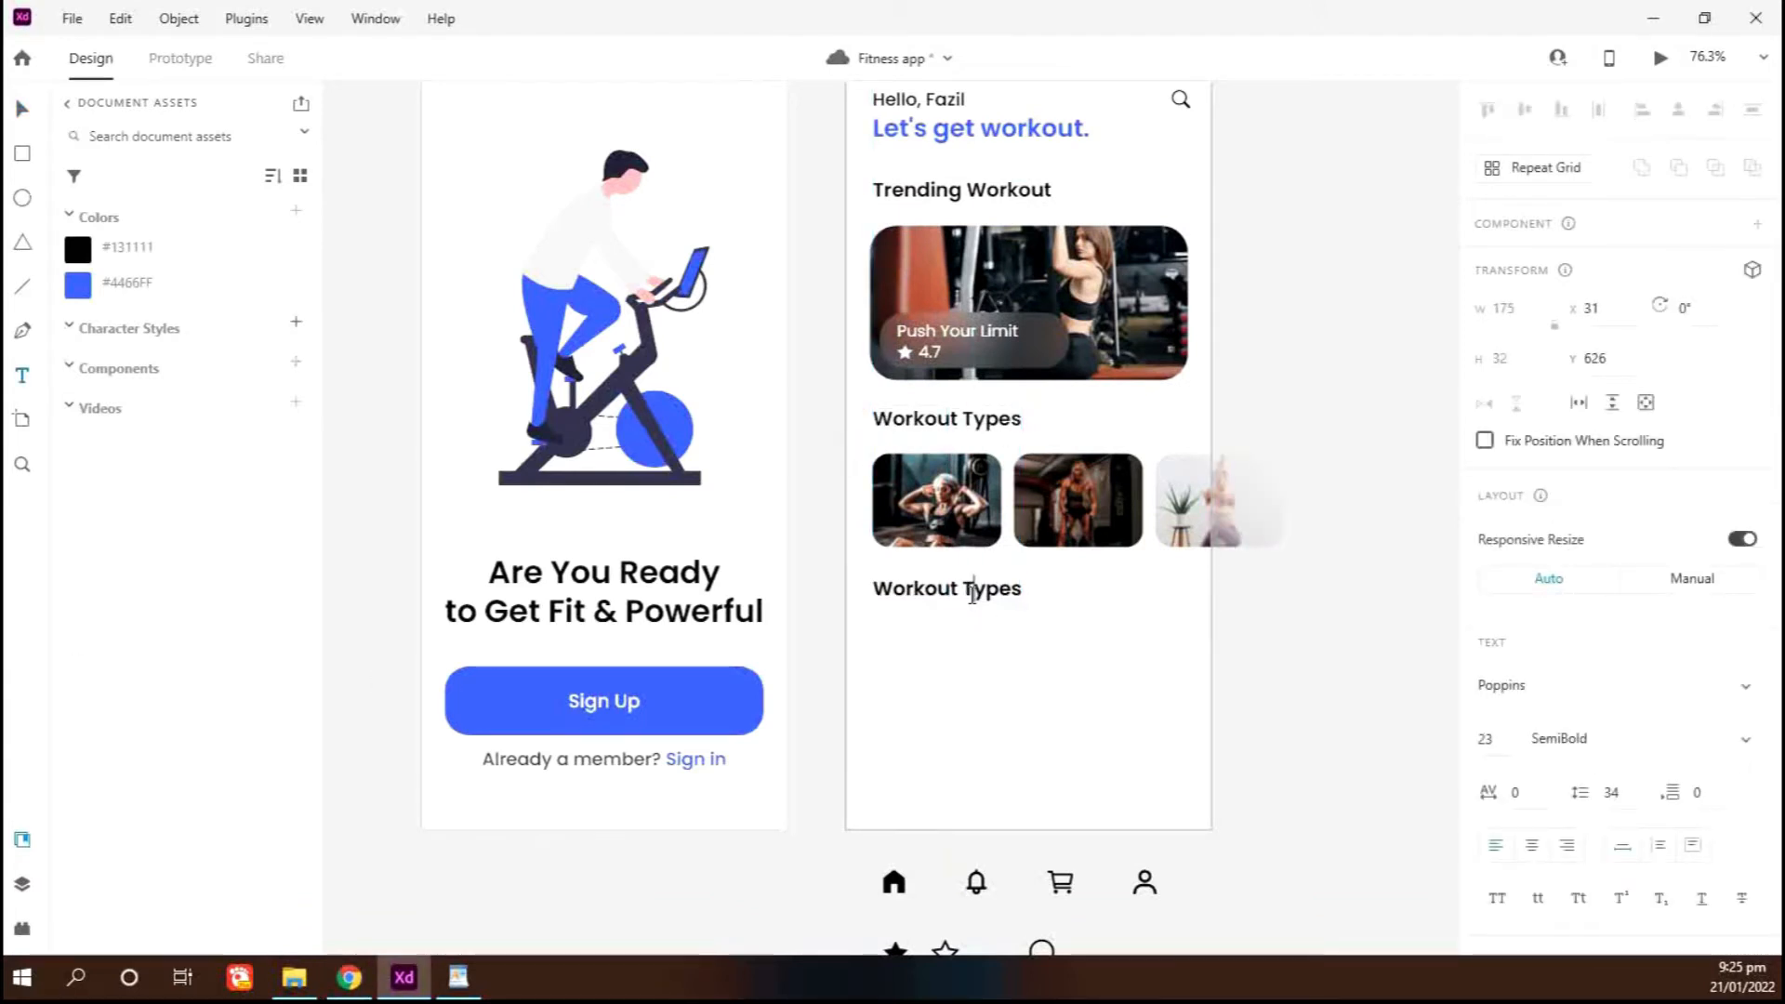
{"action": "key", "text": "Return"}
{"action": "type", "text": "Additional"}
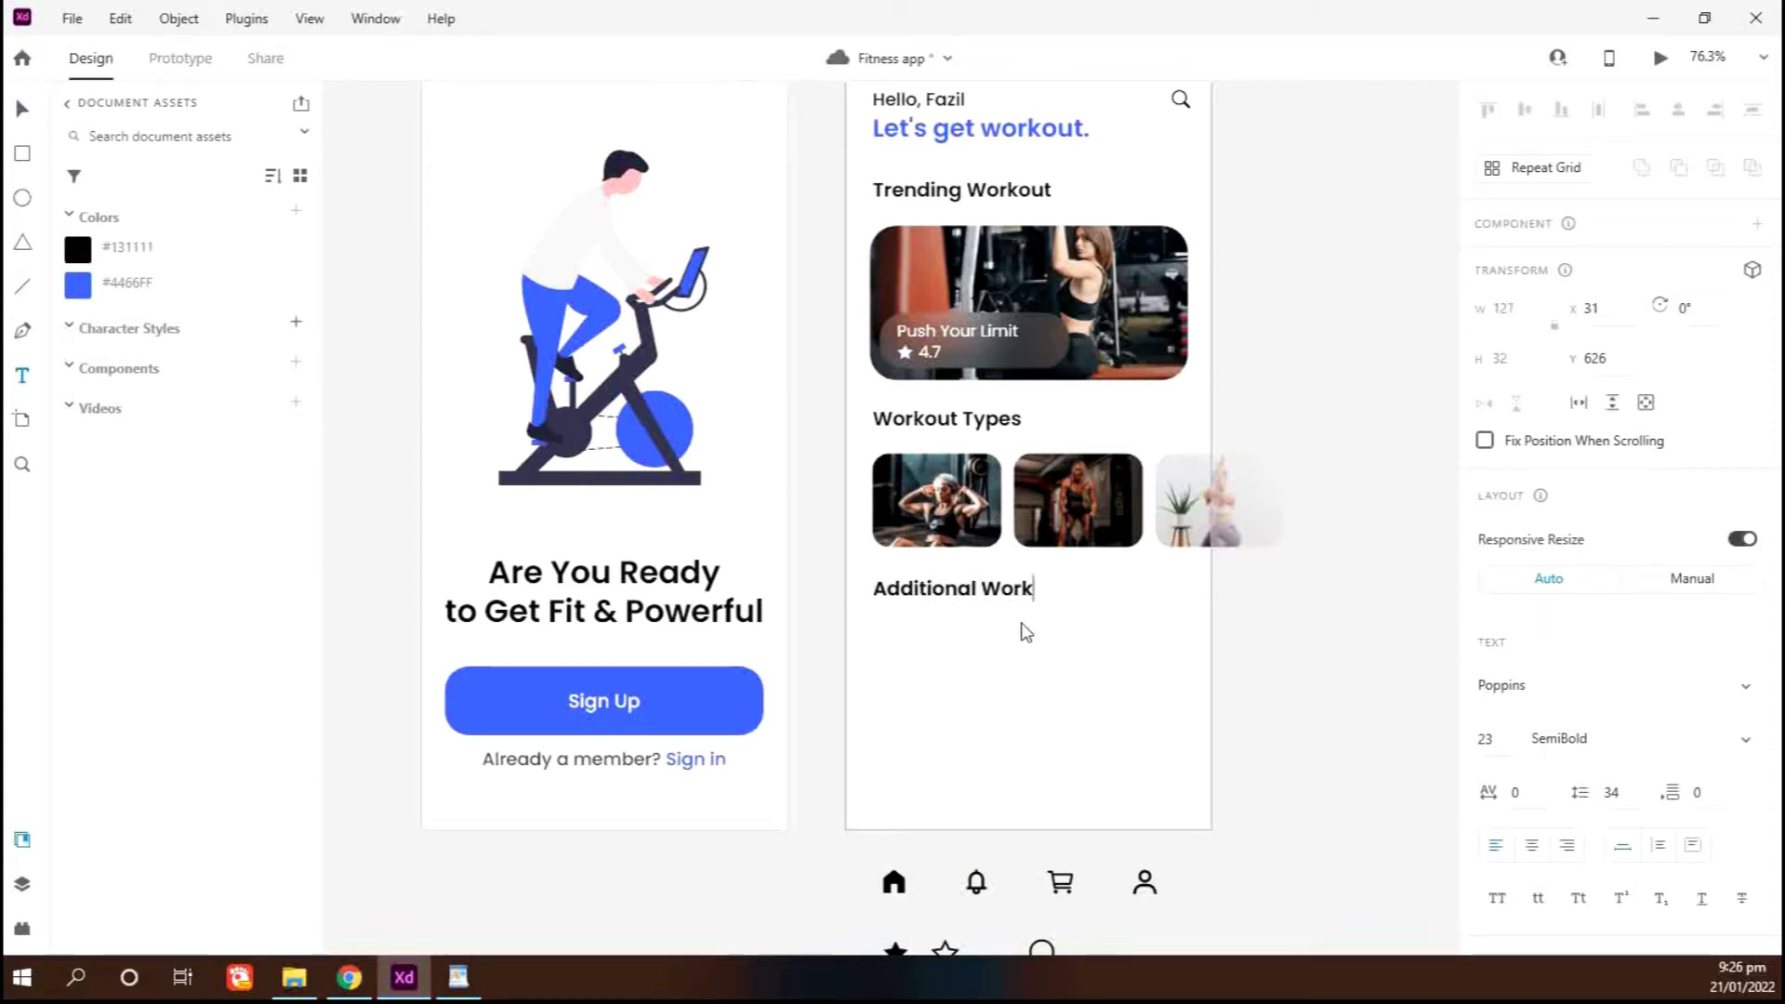
{"action": "key", "text": "Escape"}
{"action": "key", "text": "Escape"}
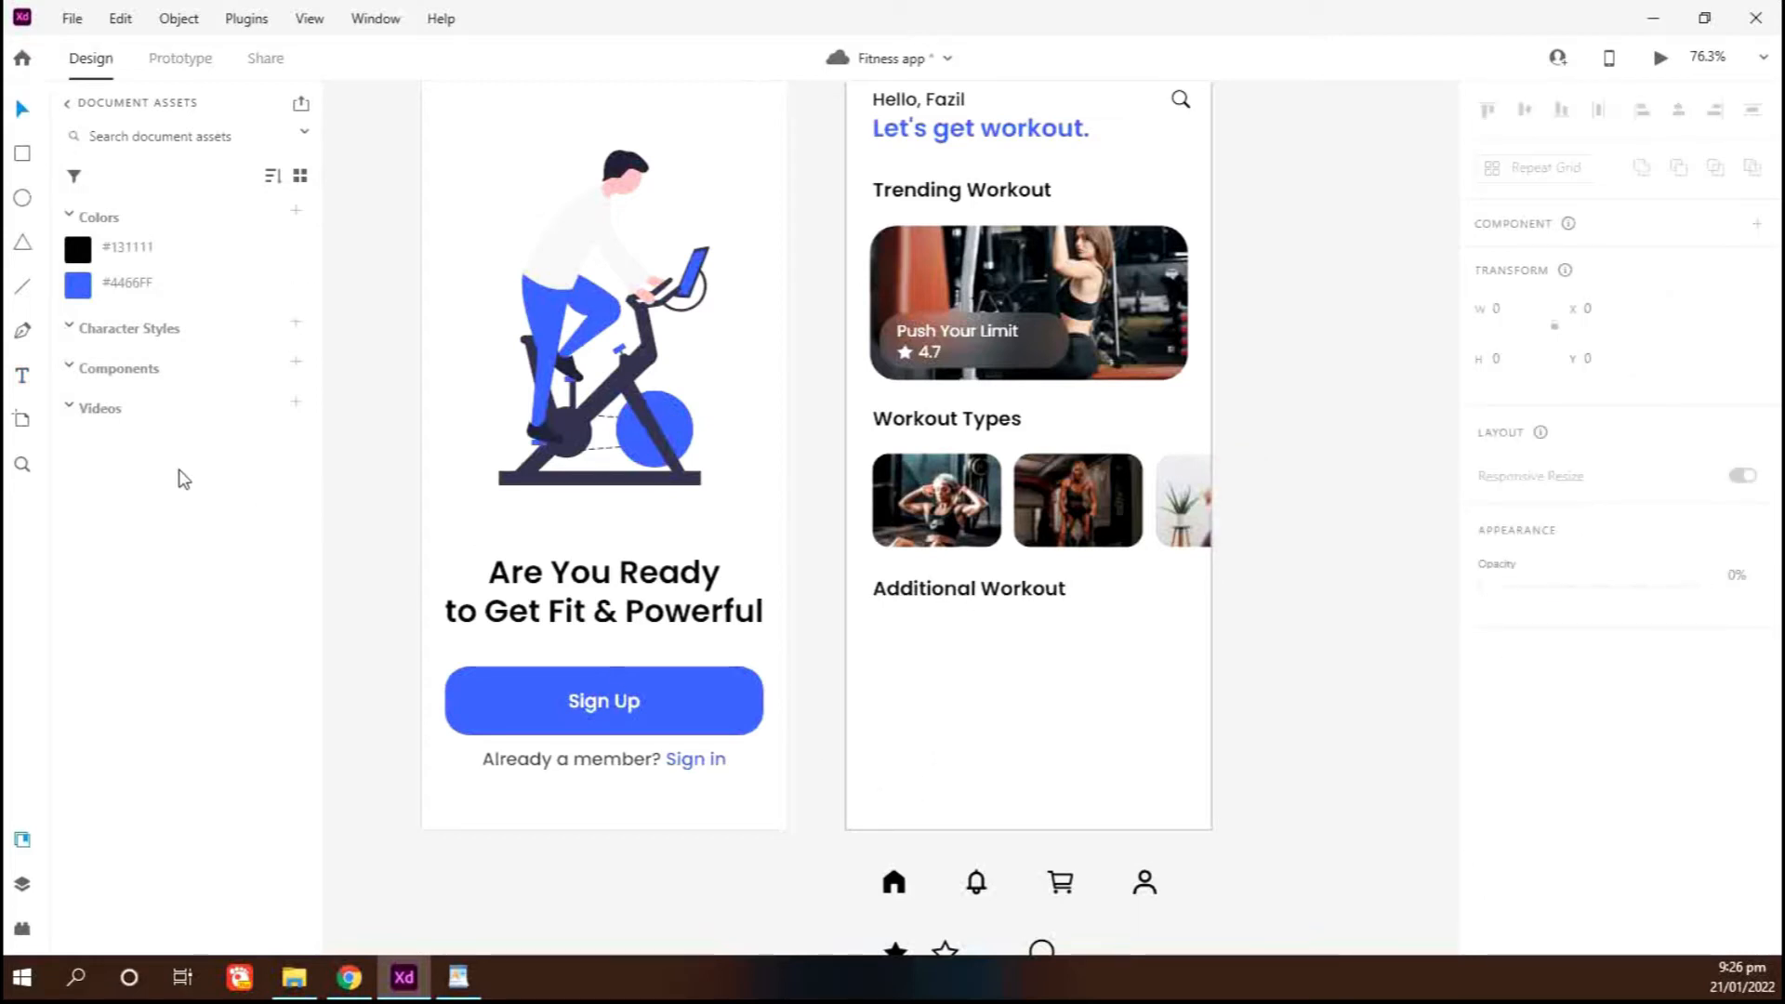
Draw a borderless rectangle about 128 × 122 with corner radius 25 below "Additional Workout", filled with the shirtless man's photo, and move it to X 29
{"action": "left_click_drag", "start_coordinate": [871, 619], "coordinate": [982, 724]}
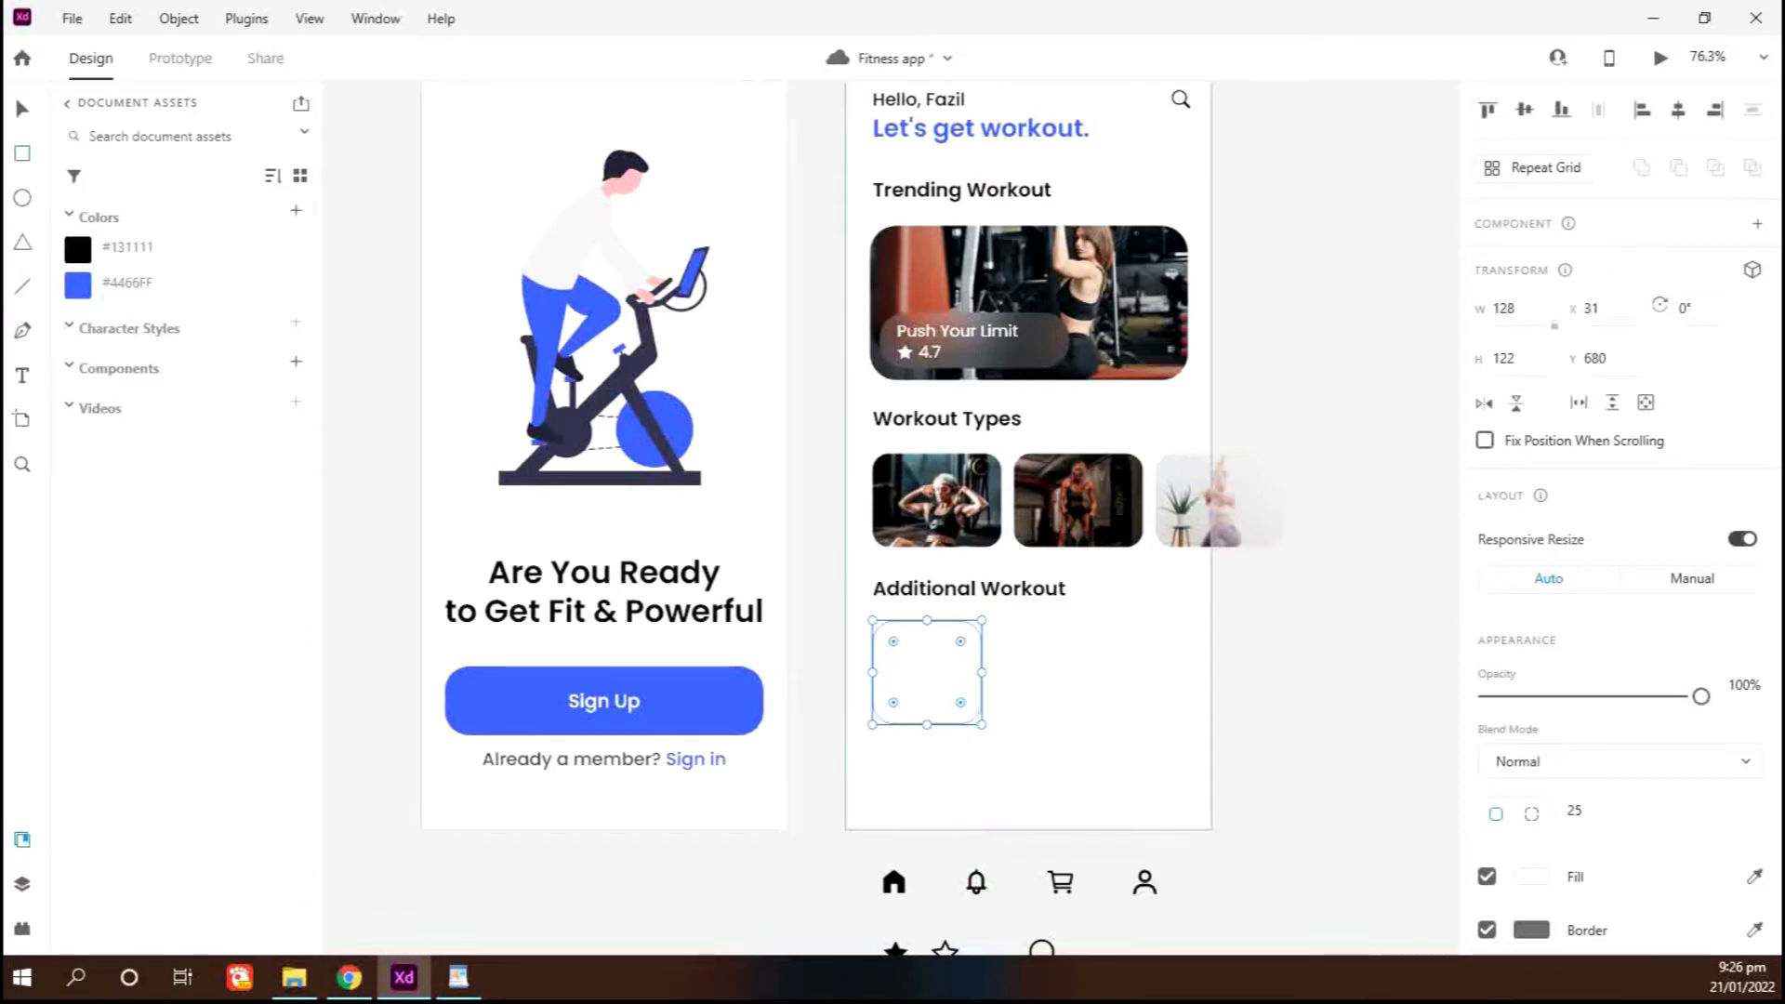
{"action": "key", "text": "alt+Tab"}
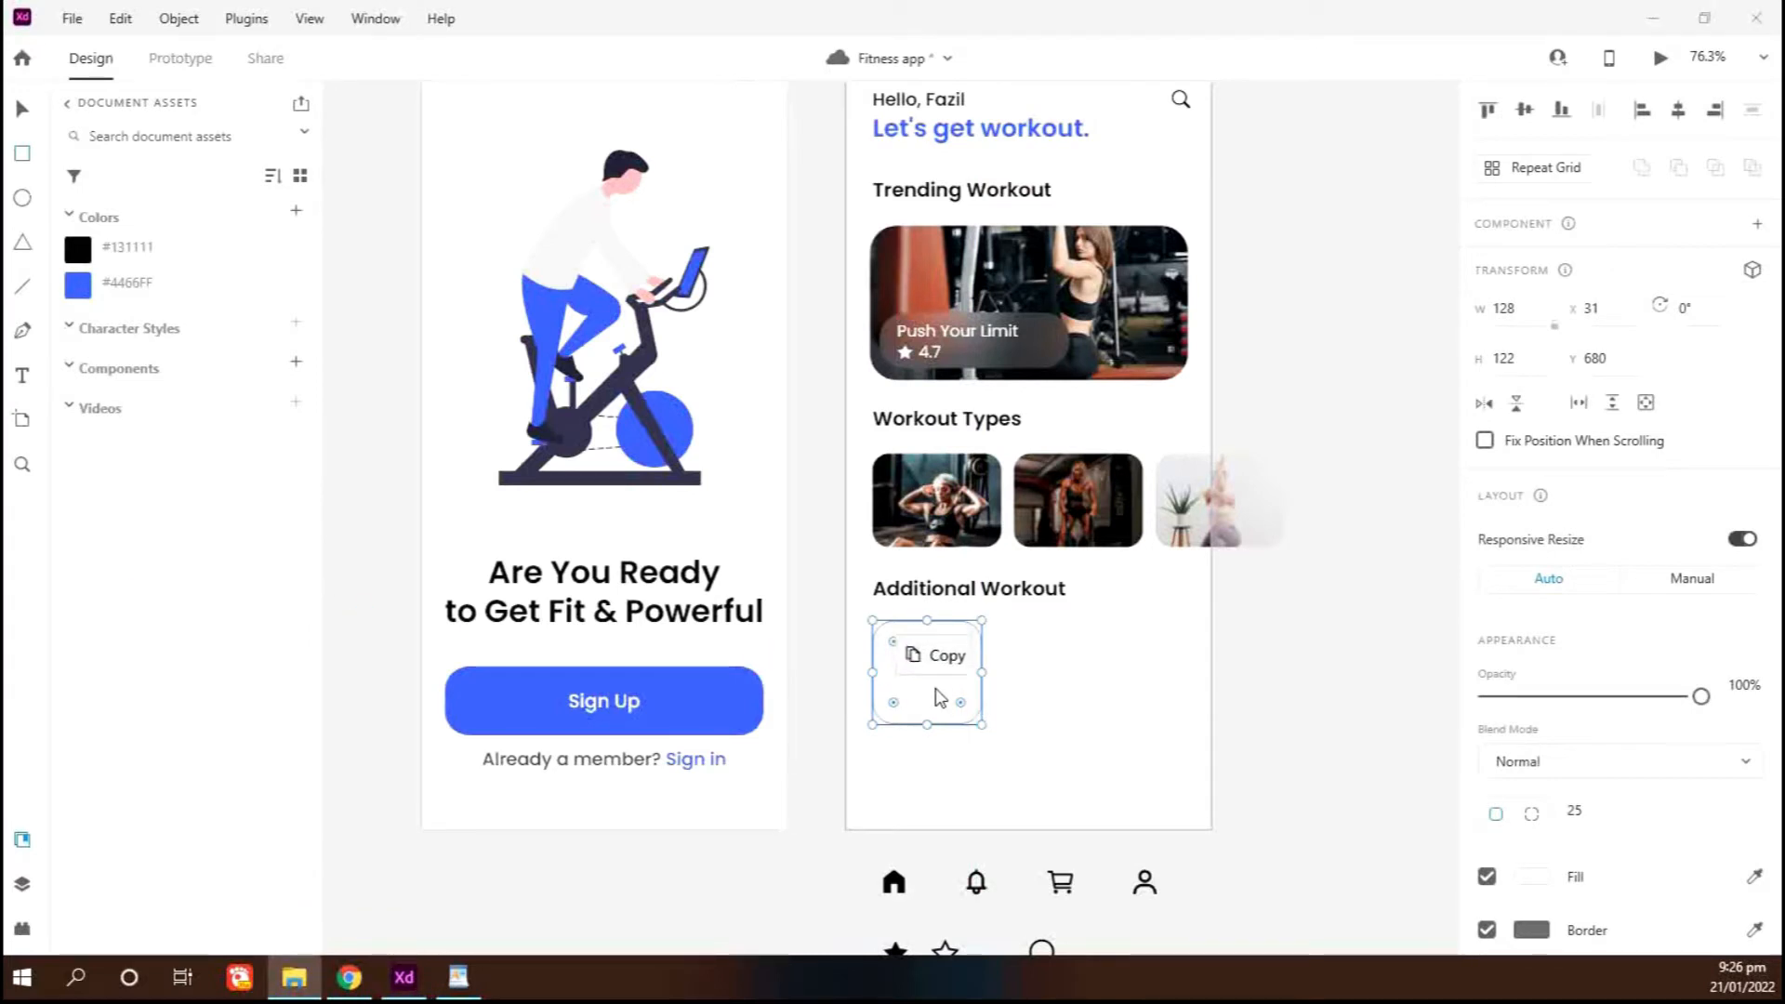
{"action": "mouse_move", "coordinate": [939, 697]}
{"action": "left_mouse_down"}
{"action": "mouse_move", "coordinate": [929, 658]}
{"action": "mouse_move", "coordinate": [952, 676]}
{"action": "left_mouse_up"}
{"action": "double_click", "coordinate": [927, 676]}
{"action": "left_click", "coordinate": [995, 784]}
{"action": "left_click", "coordinate": [933, 709]}
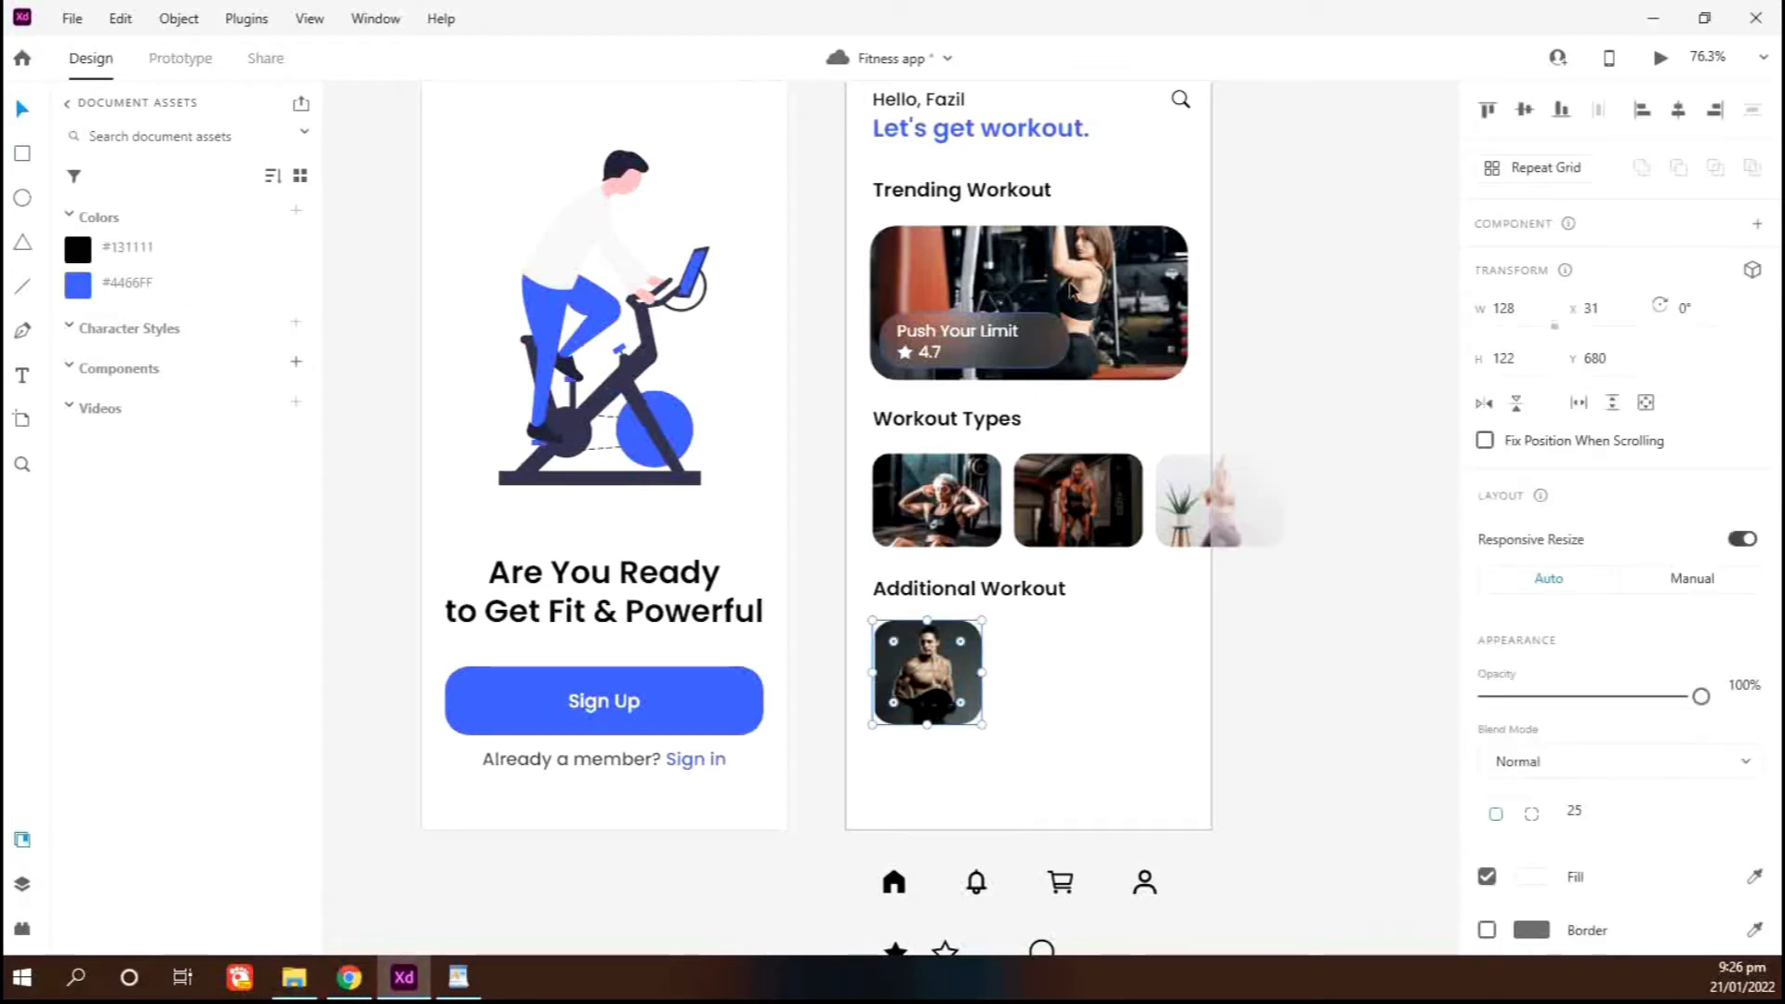
{"action": "key", "text": "Left"}
{"action": "key", "text": "alt+Tab"}
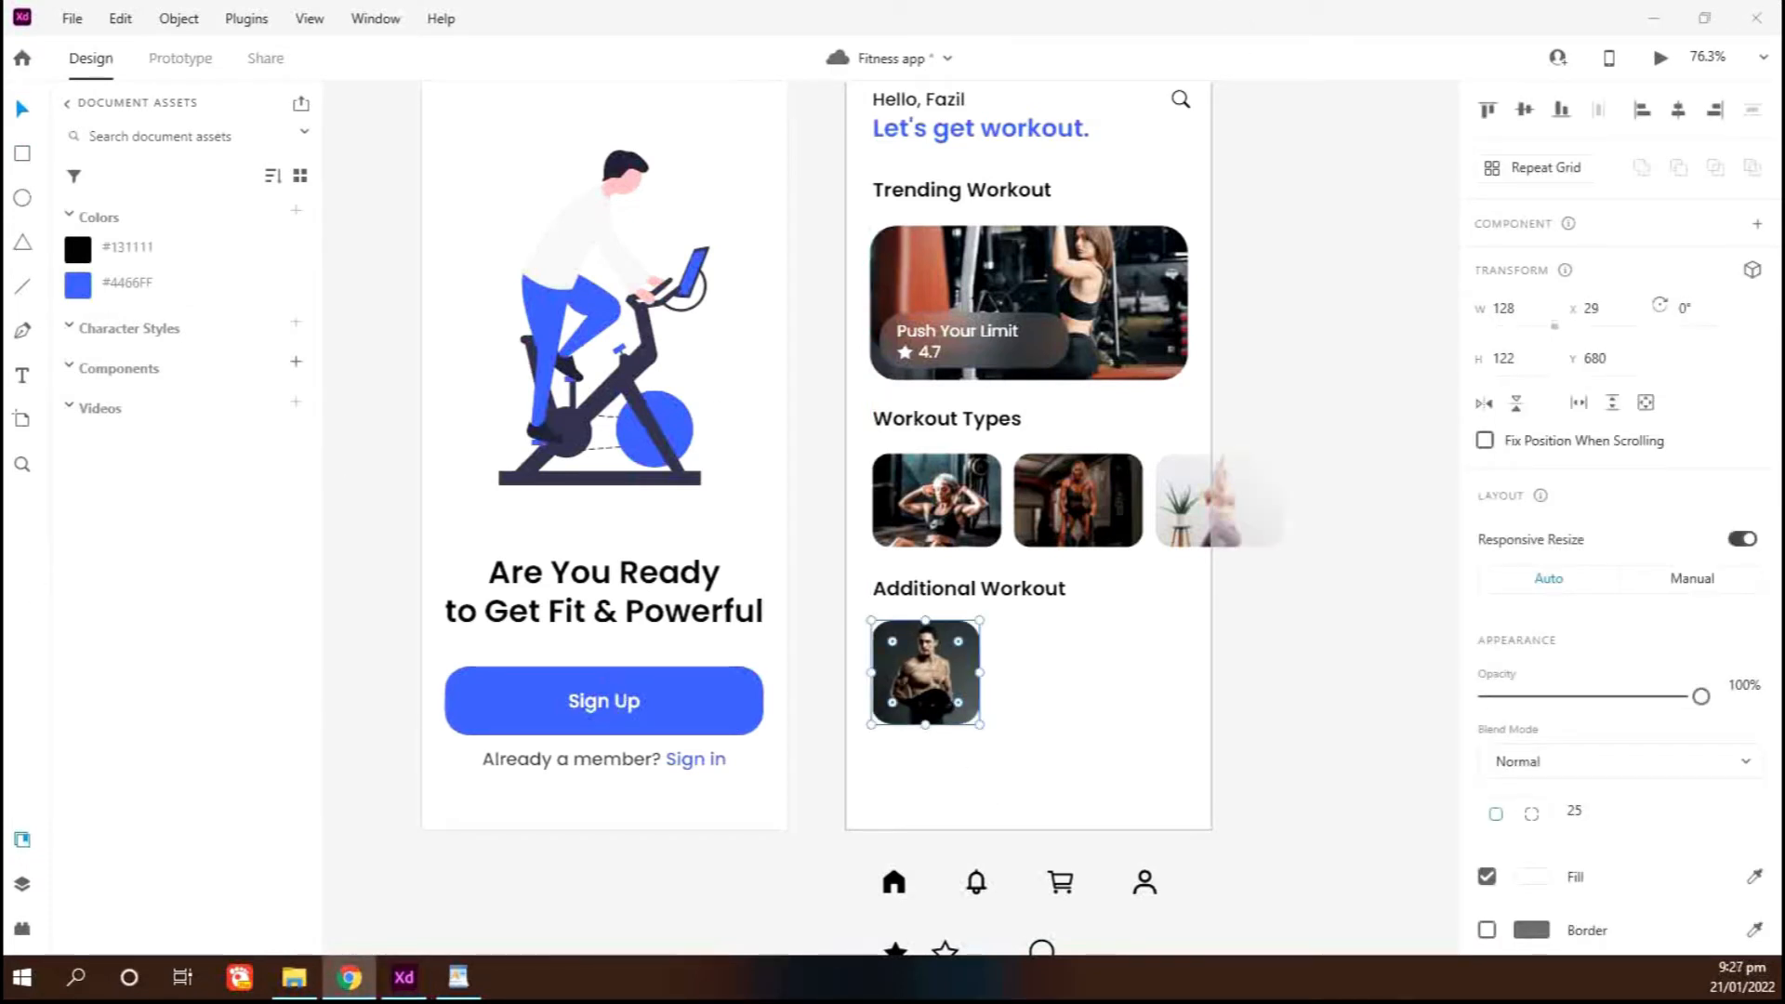
Add the text "Full Body Workout" in #131111 Poppins Medium beside the Additional Workout photo and place it at X 166, Y 695
{"action": "left_click", "coordinate": [22, 374]}
{"action": "left_click", "coordinate": [1004, 644]}
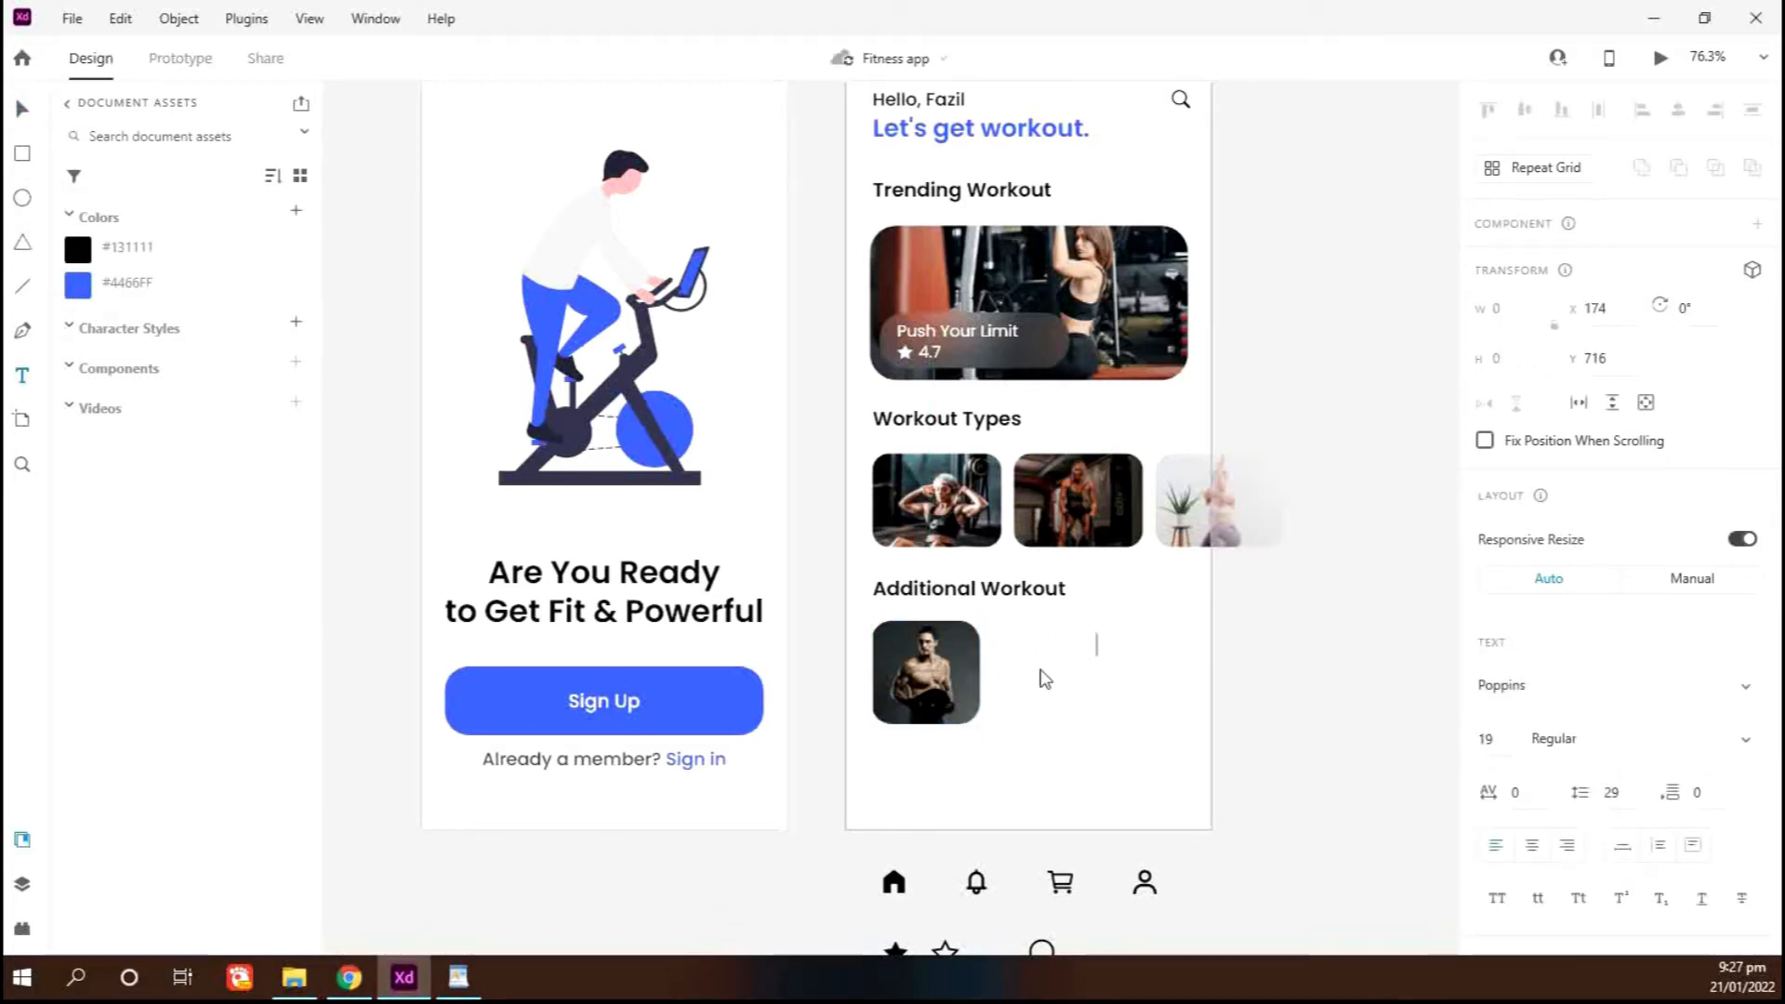
{"action": "type", "text": "Full Body Workout"}
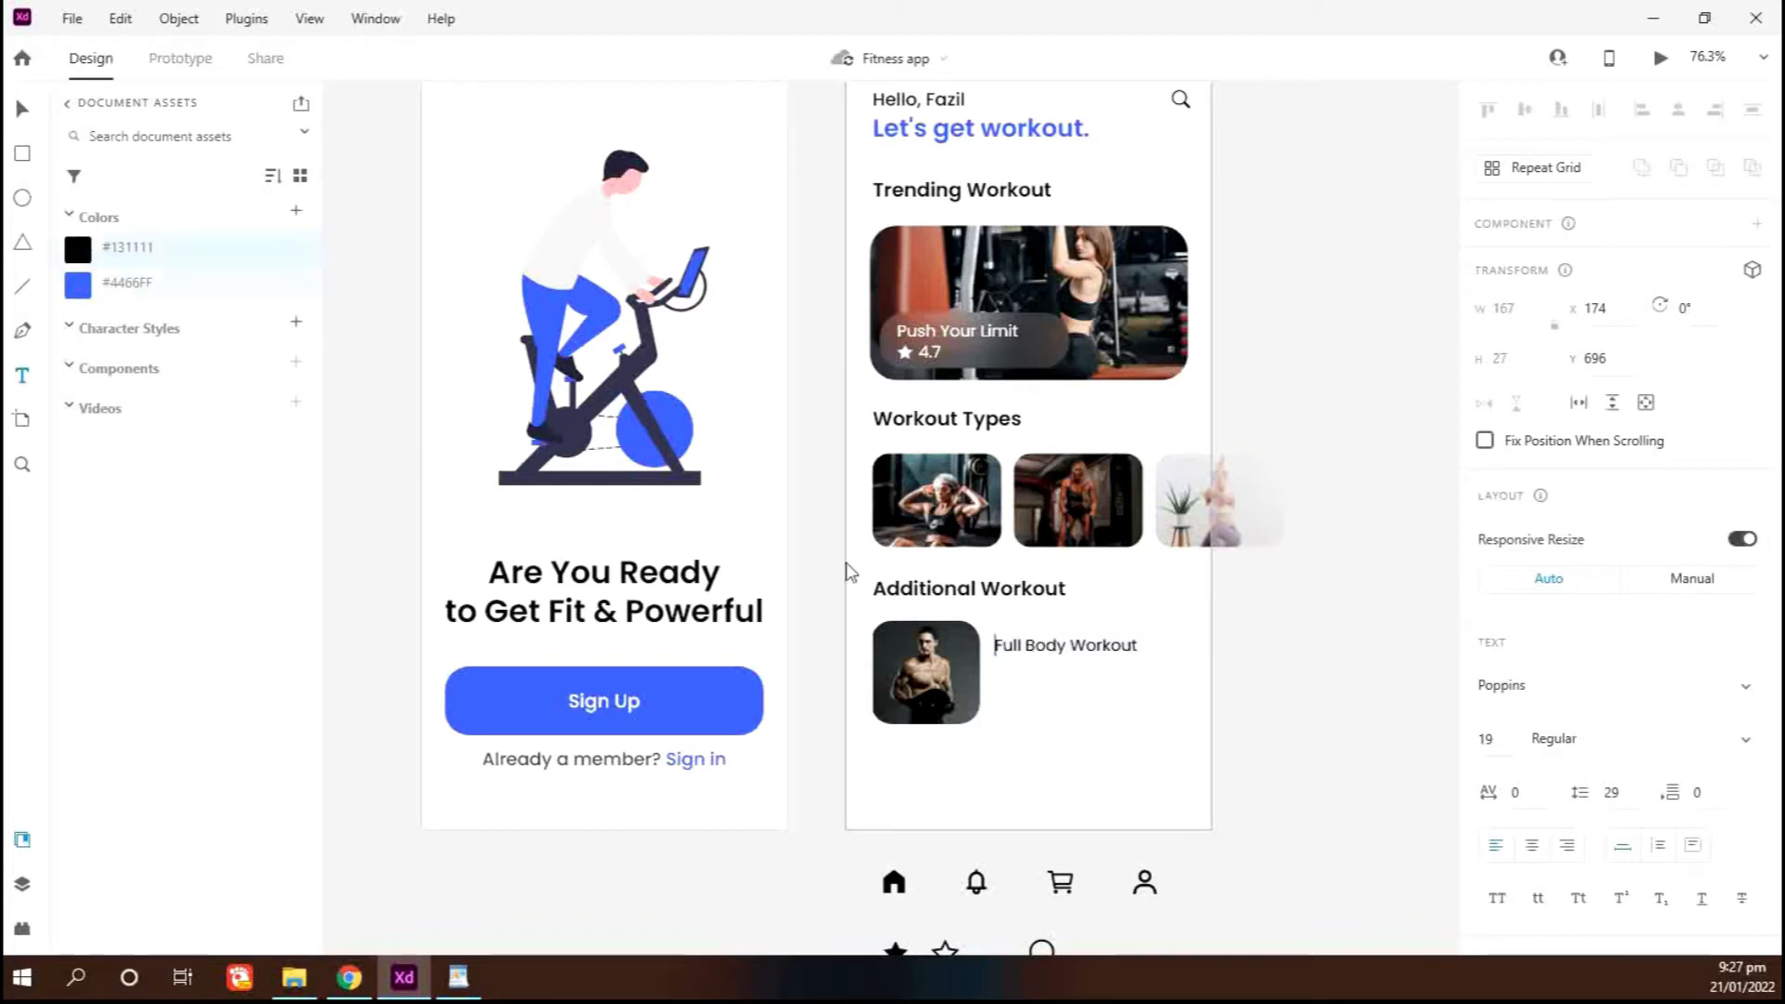
{"action": "left_click", "coordinate": [1579, 747]}
{"action": "type", "text": "Medium"}
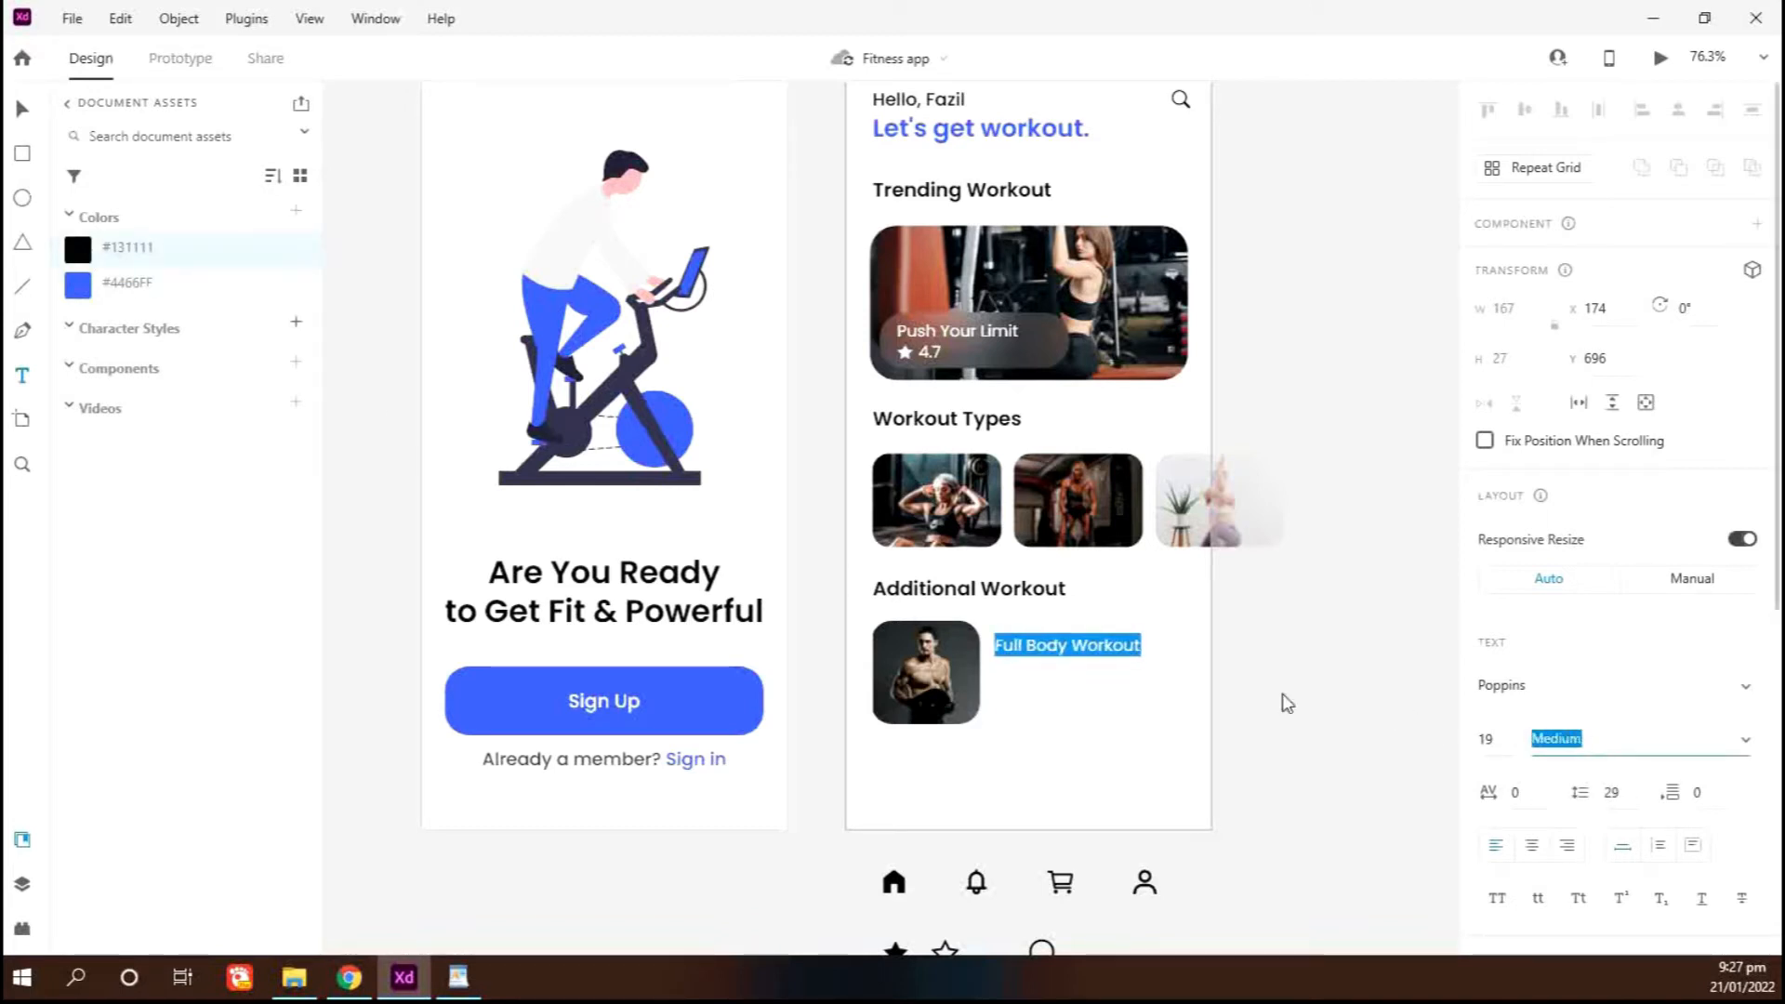
{"action": "left_click", "coordinate": [23, 114]}
{"action": "left_click_drag", "start_coordinate": [1056, 641], "coordinate": [1050, 641]}
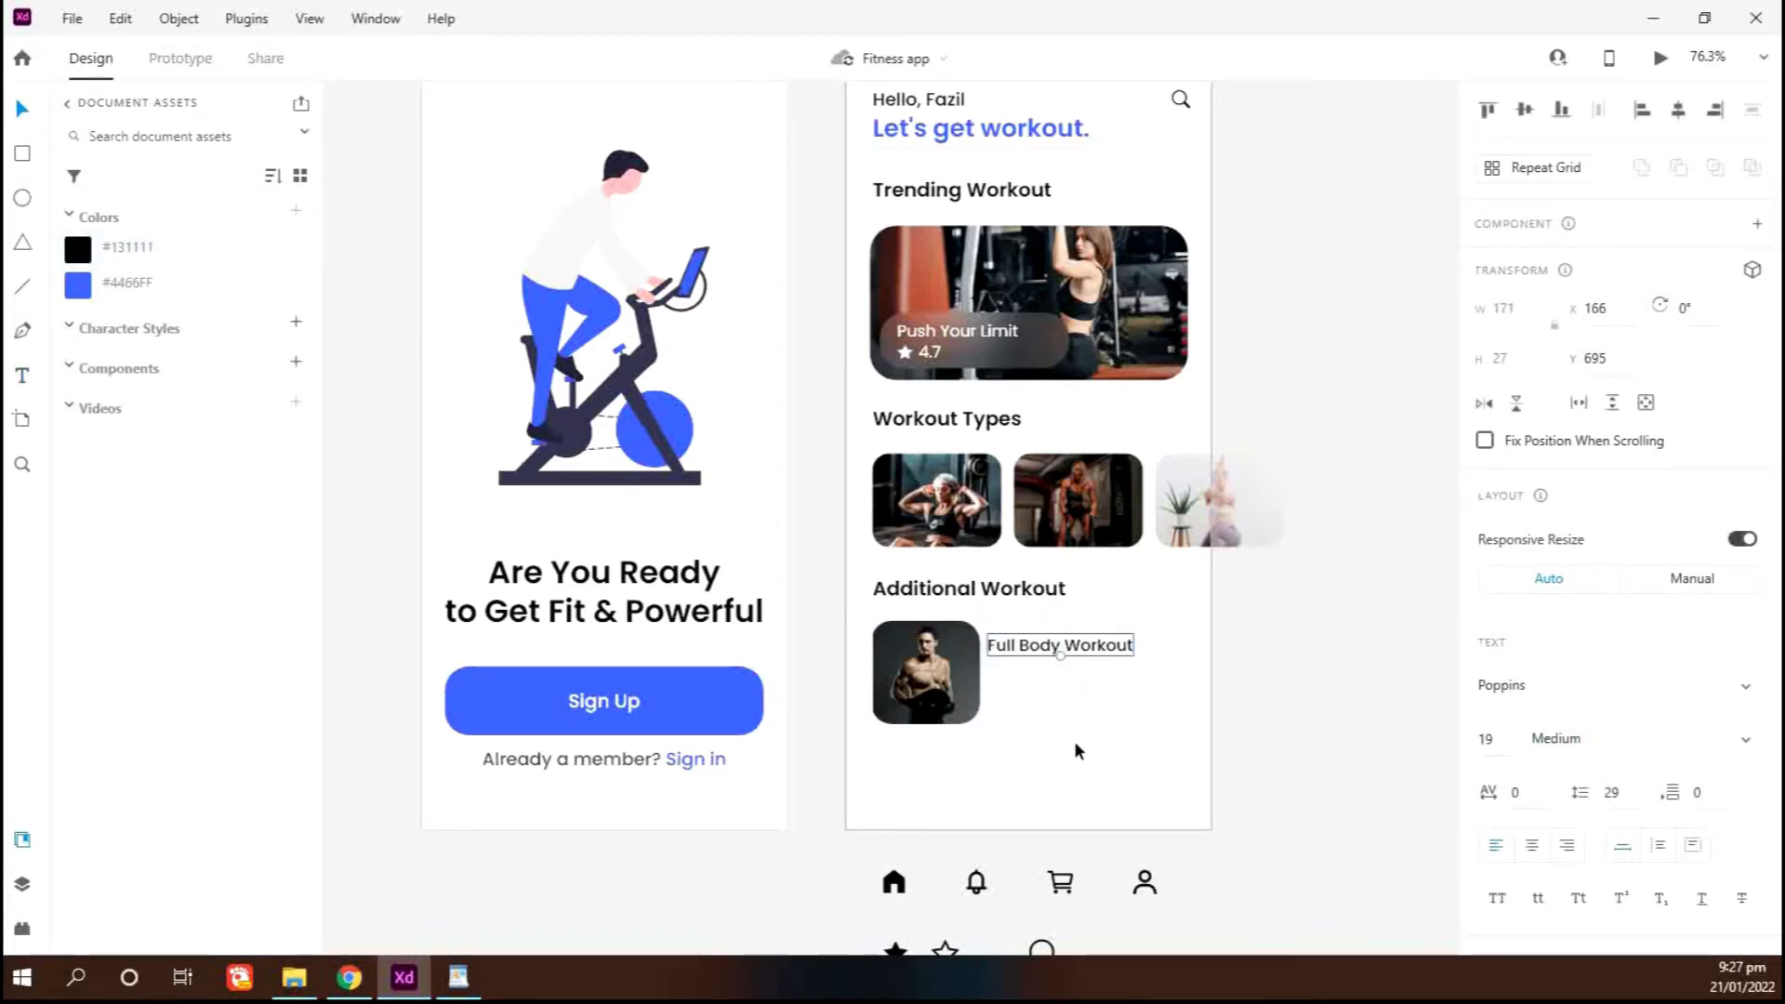
Duplicate "Full Body Workout" directly below itself at X 166, Y 725 and change the copy to "8 Classes"
{"action": "key", "text": "ctrl+d"}
{"action": "double_click", "coordinate": [1089, 671]}
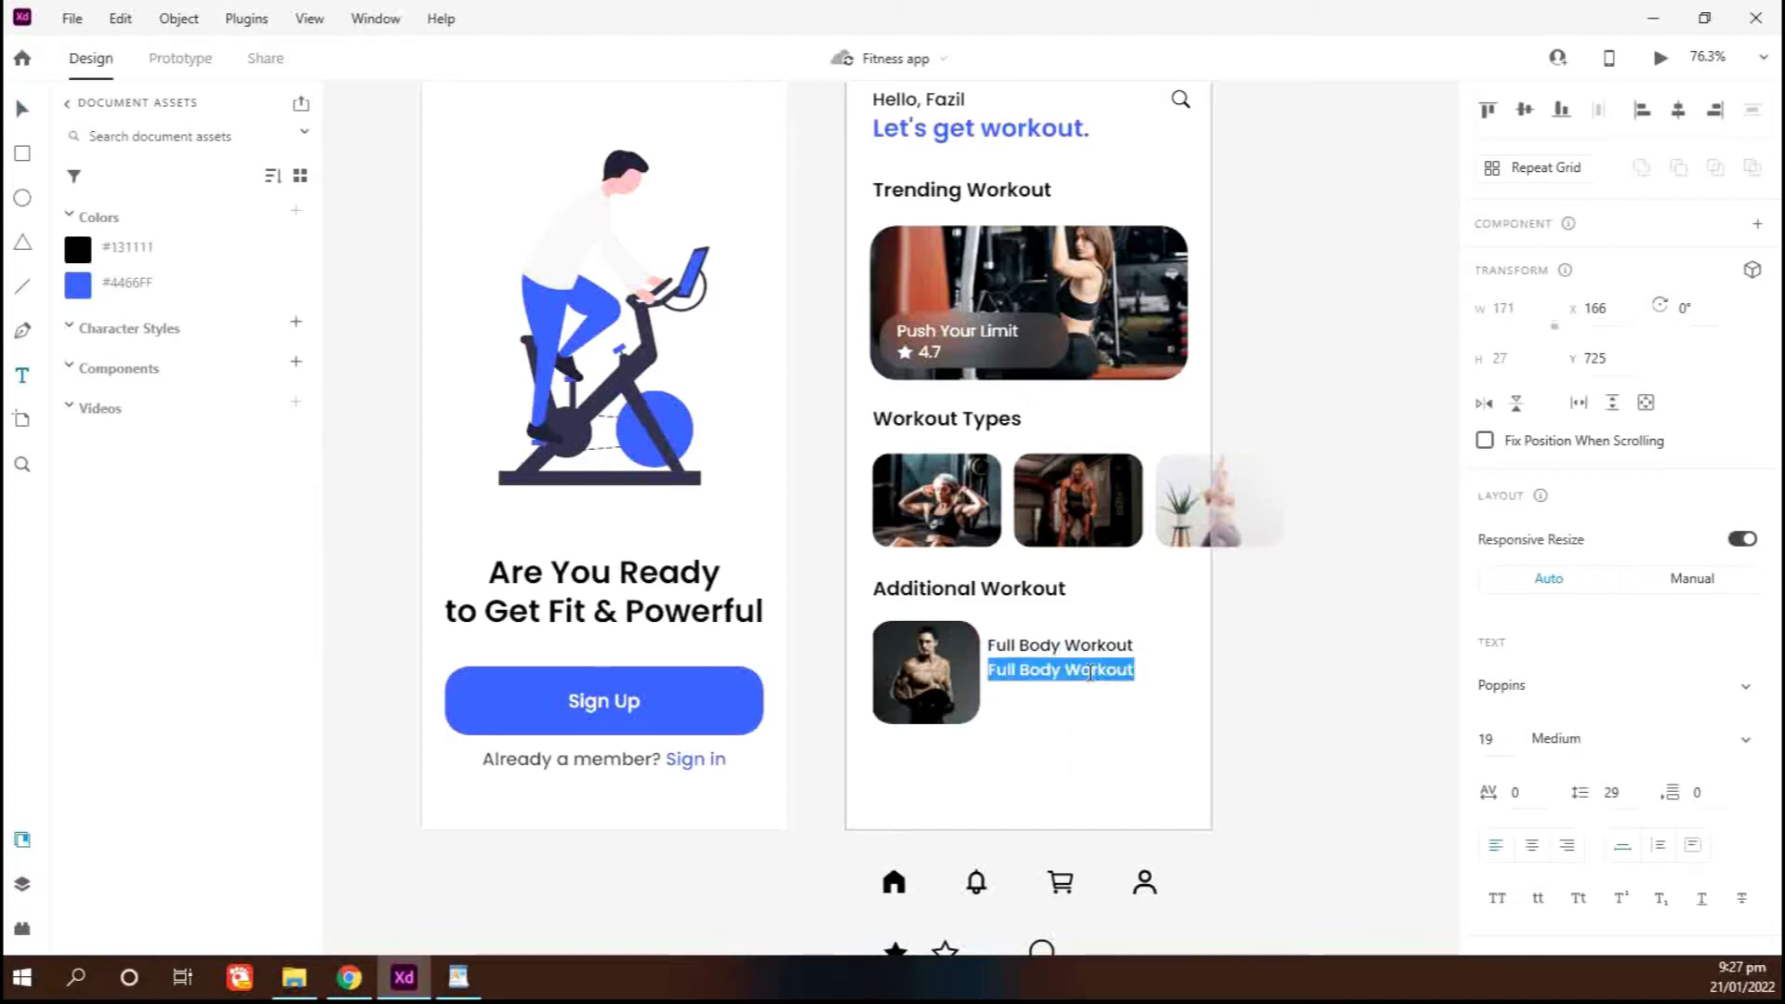
{"action": "type", "text": "8 Classes"}
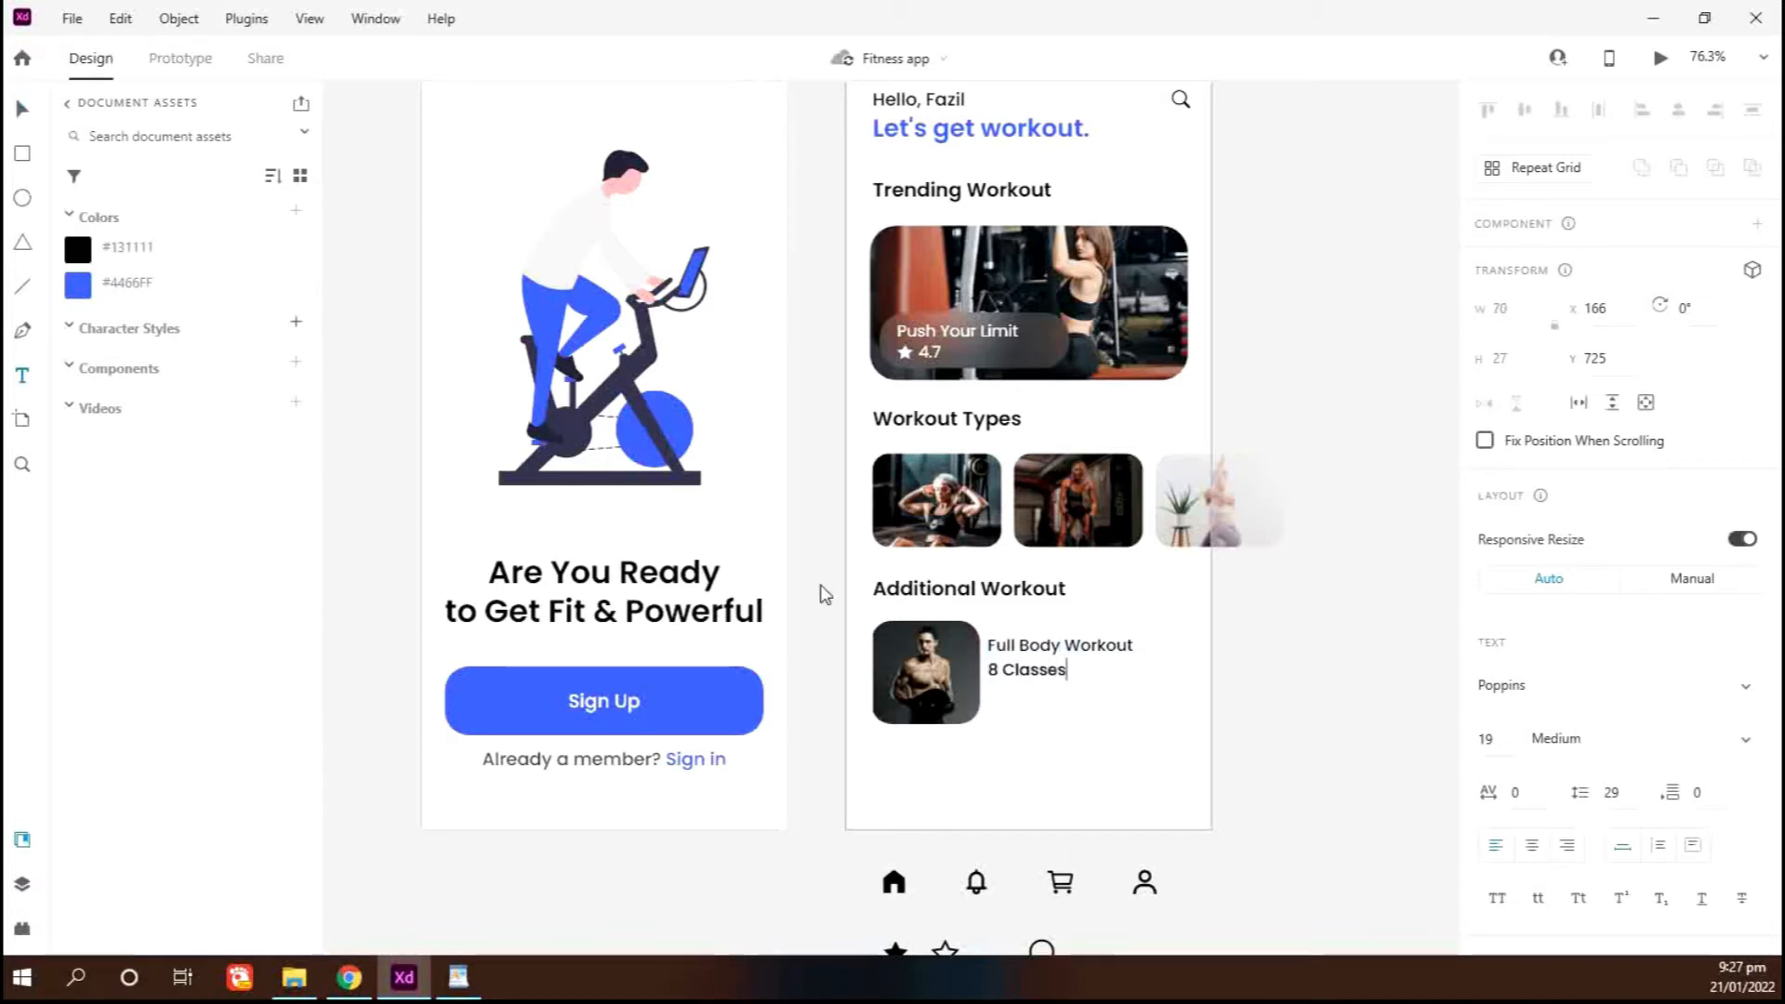
{"action": "left_click", "coordinate": [28, 111]}
Give "Full Body Workout" a heavier font weight and nudge "8 Classes" slightly down
{"action": "left_click", "coordinate": [1079, 648]}
{"action": "left_click", "coordinate": [1587, 740]}
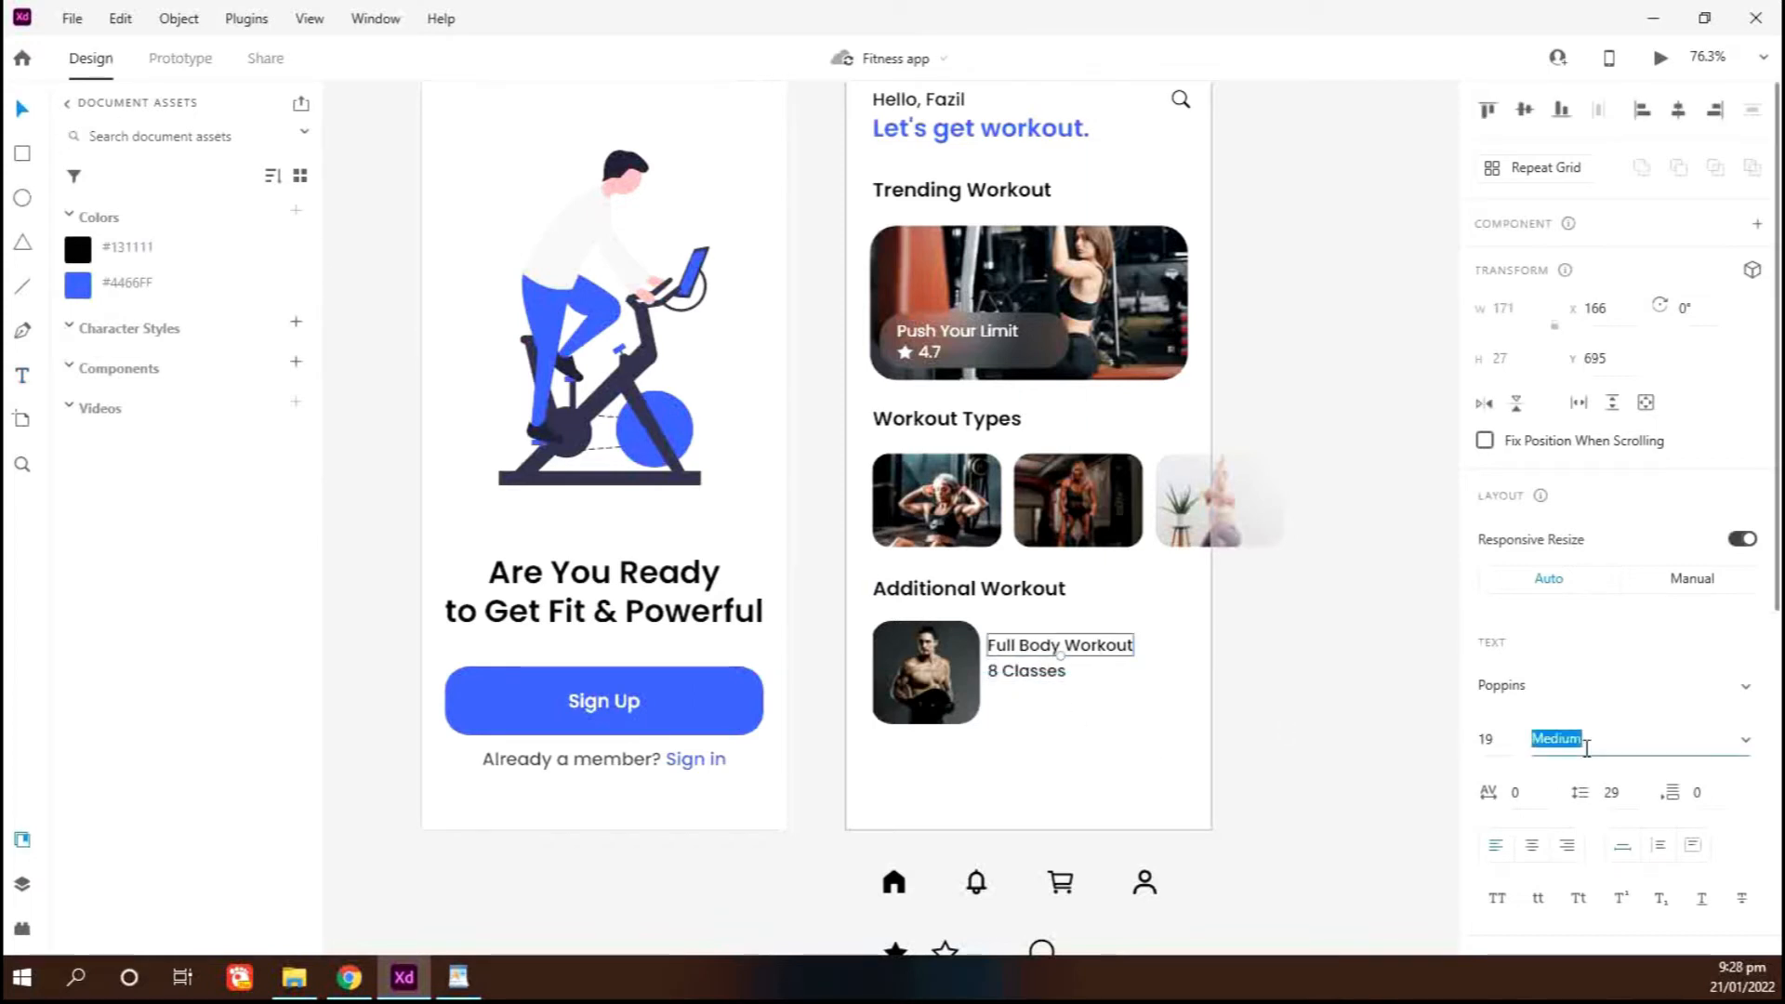
{"action": "key", "text": "Down"}
{"action": "left_click", "coordinate": [1040, 670]}
{"action": "key", "text": "Down"}
{"action": "key", "text": "Down"}
Shrink the Additional Workout photo to 108 × 102 and reposition it with its two text lines under the heading
{"action": "left_click", "coordinate": [1062, 649], "text": "shift"}
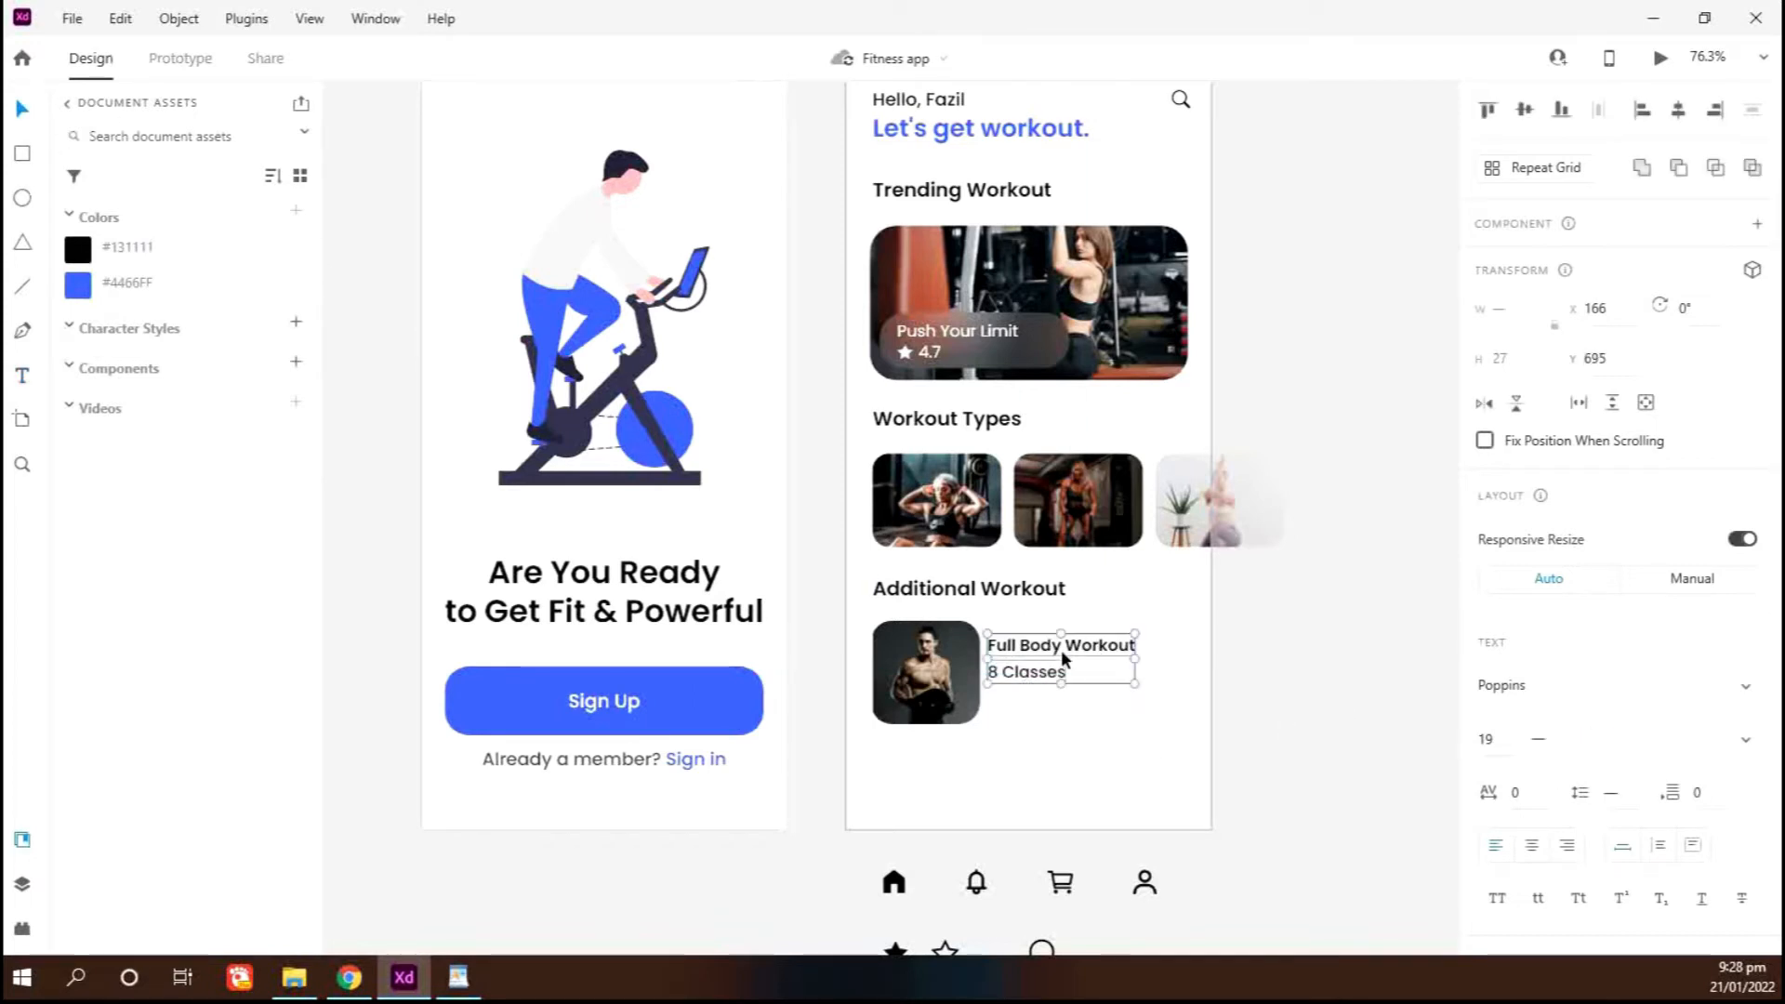
{"action": "left_click_drag", "start_coordinate": [1062, 649], "coordinate": [1066, 664]}
{"action": "left_click", "coordinate": [958, 699]}
{"action": "left_click_drag", "start_coordinate": [978, 725], "coordinate": [971, 715]}
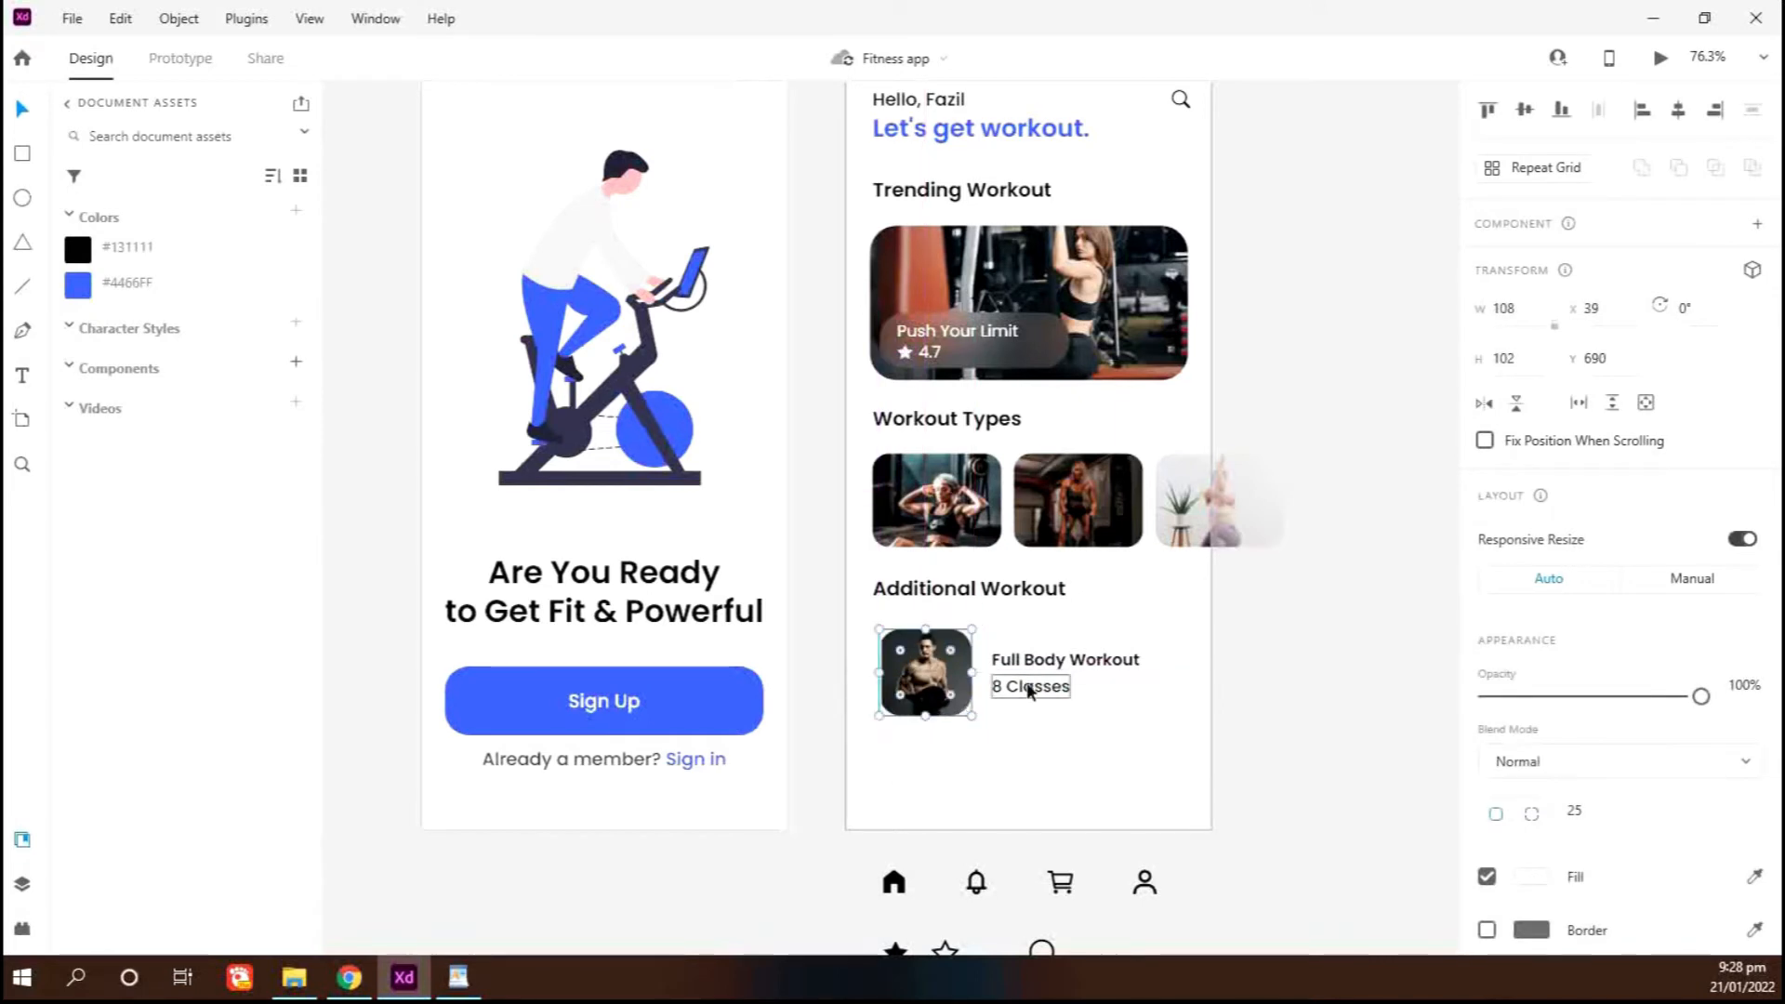
{"action": "left_click_drag", "start_coordinate": [1090, 726], "coordinate": [924, 663]}
{"action": "left_click", "coordinate": [1113, 776]}
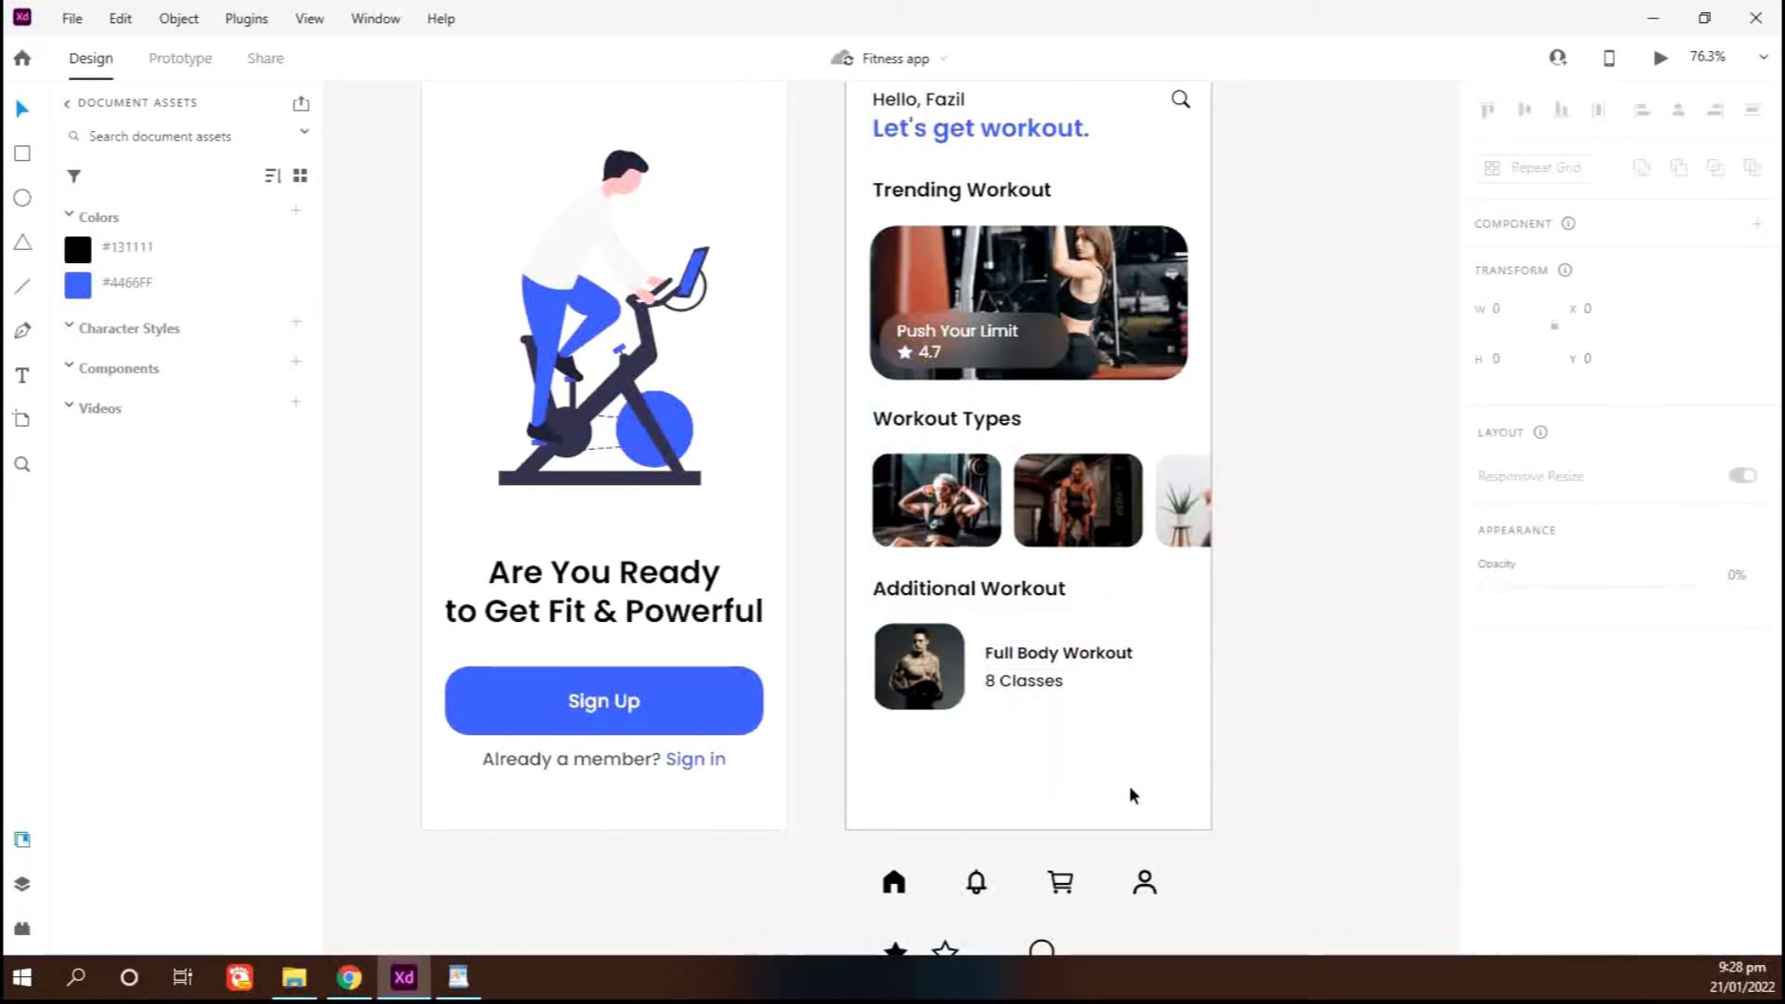
Copy the Sign Up button's rectangle to the home screen at X 27, Y 810 and place the home, bell, cart and profile icons on it
{"action": "scroll", "coordinate": [1131, 788], "scroll_direction": "down", "scroll_amount": 1}
{"action": "left_click_drag", "start_coordinate": [692, 676], "coordinate": [1070, 738]}
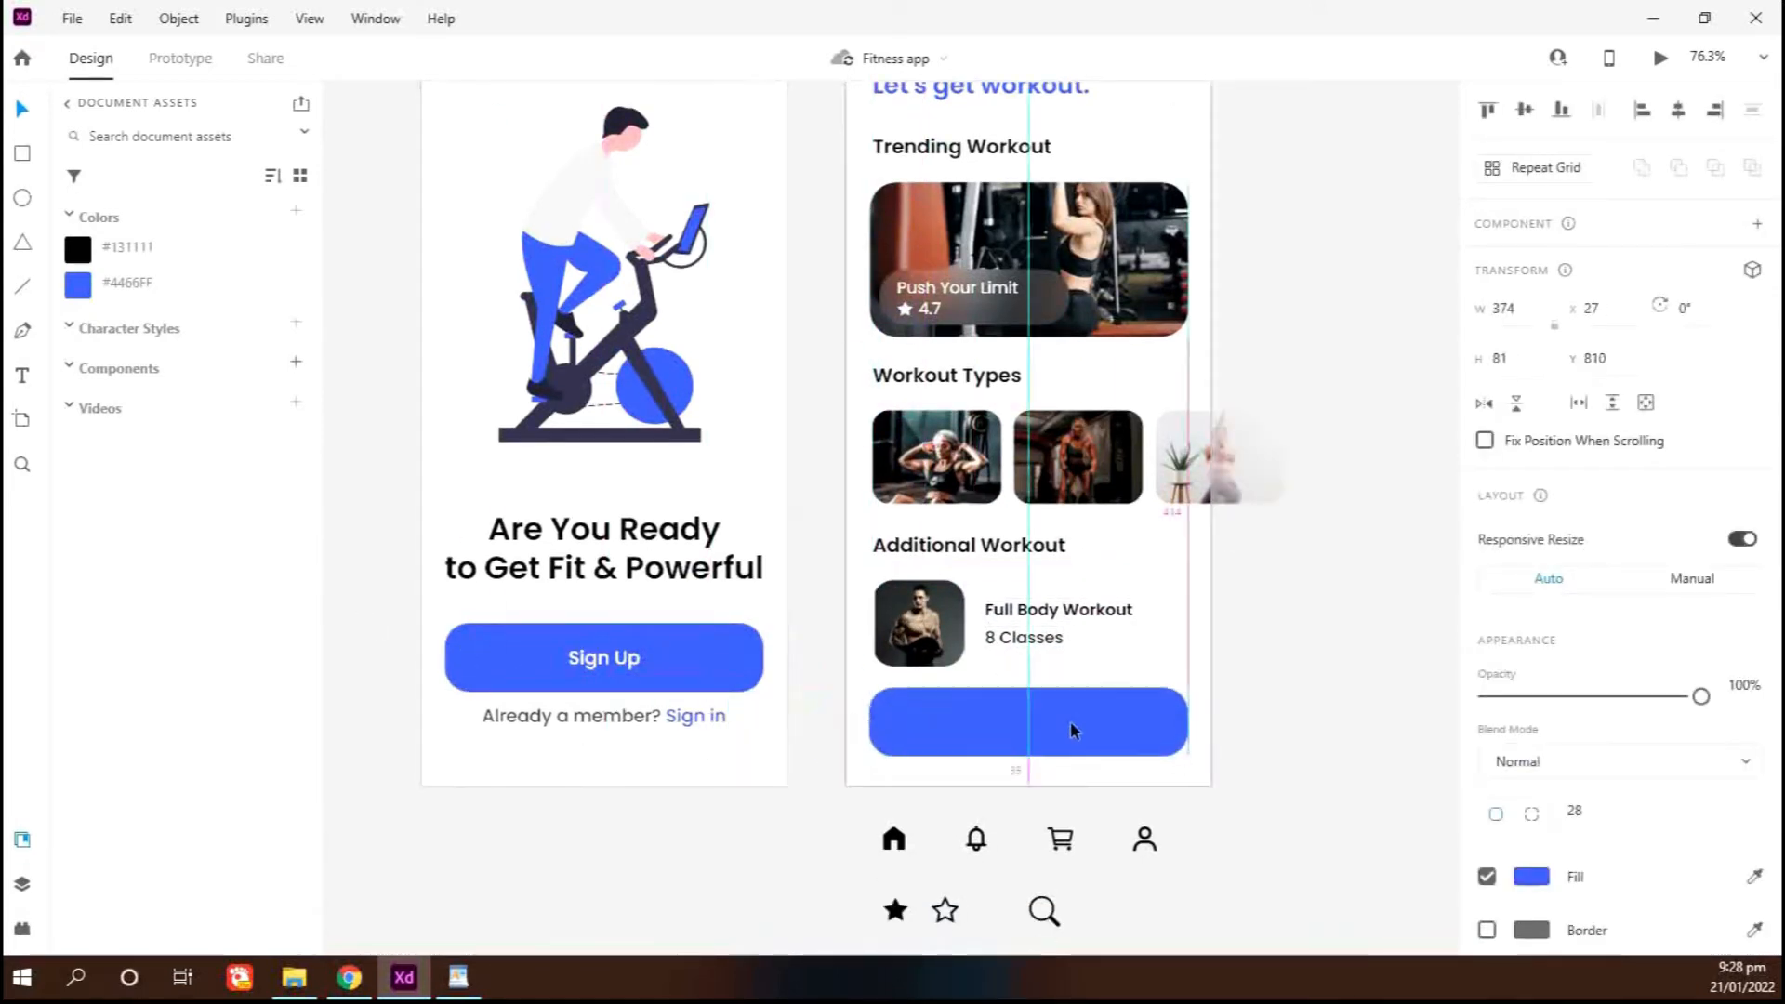
{"action": "left_click", "coordinate": [895, 838]}
{"action": "left_click_drag", "start_coordinate": [895, 839], "coordinate": [905, 721]}
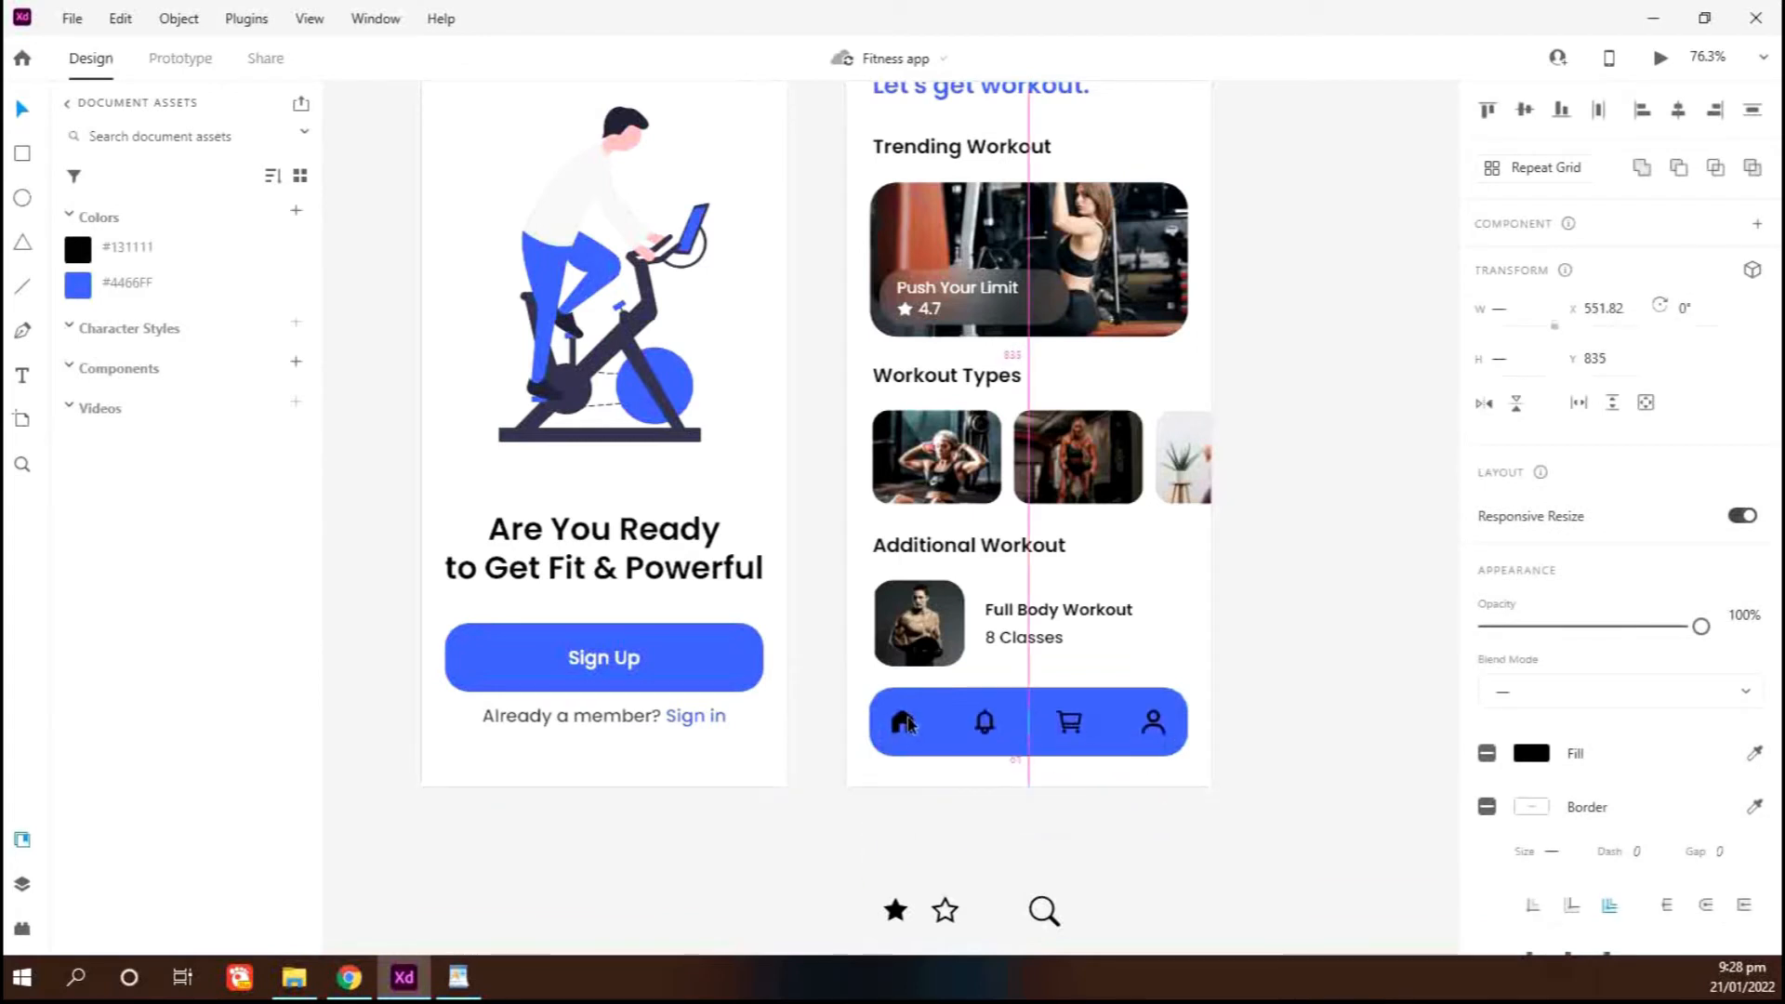
{"action": "scroll", "coordinate": [1032, 762], "scroll_direction": "up", "scroll_amount": 3}
{"action": "left_click", "coordinate": [1051, 854]}
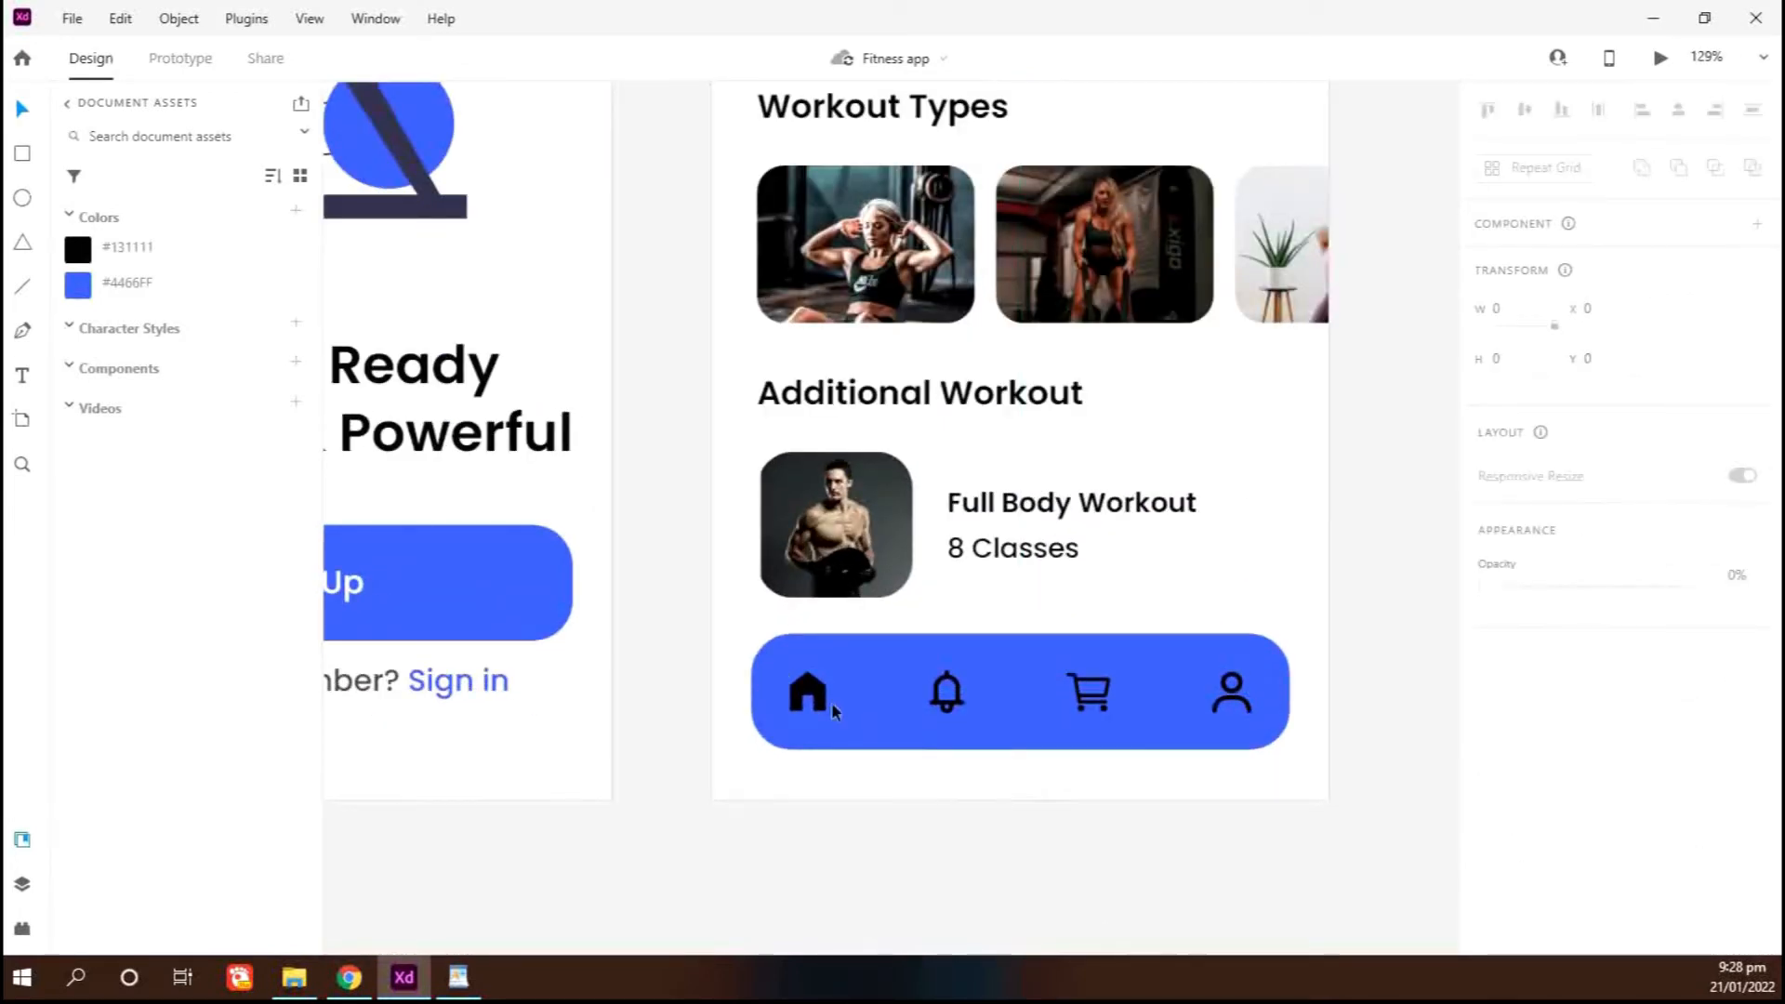
Color the home, bell and profile icons in the navigation bar white
{"action": "left_click", "coordinate": [829, 701]}
{"action": "left_click", "coordinate": [1084, 714], "text": "shift"}
{"action": "left_click", "coordinate": [1234, 706], "text": "shift"}
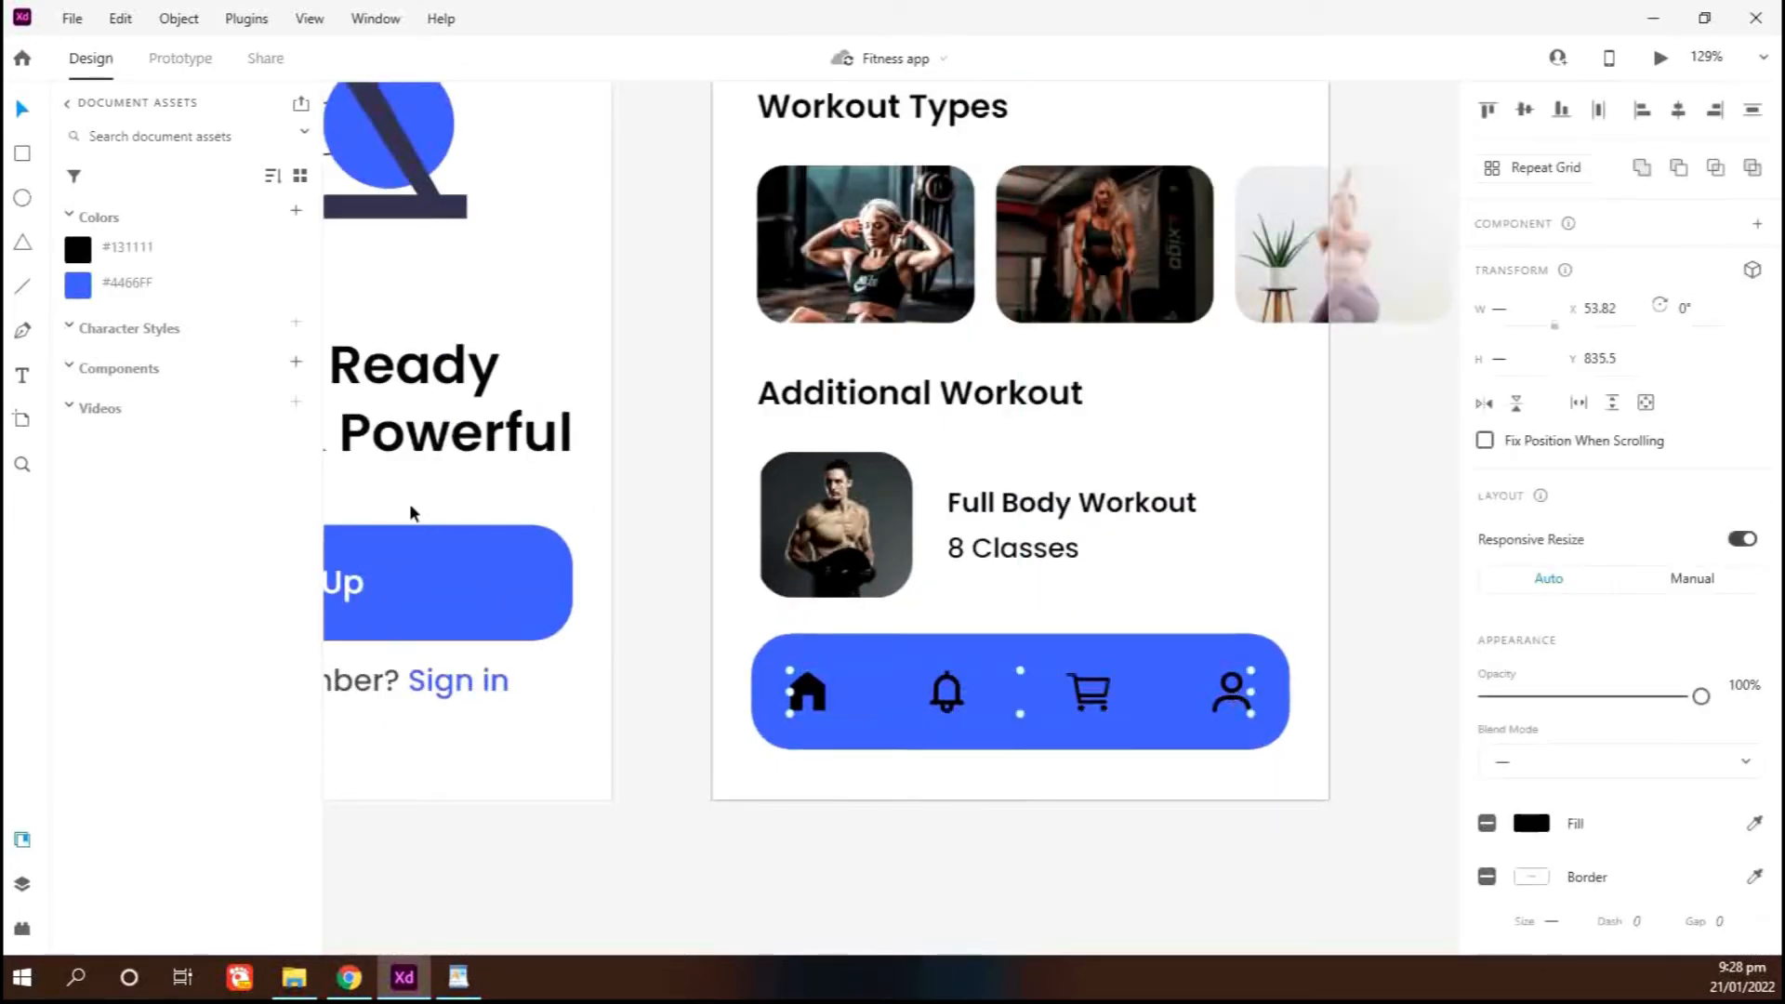
{"action": "left_click", "coordinate": [1531, 823]}
{"action": "left_click_drag", "start_coordinate": [1360, 728], "coordinate": [1135, 590]}
{"action": "left_click", "coordinate": [1135, 589]}
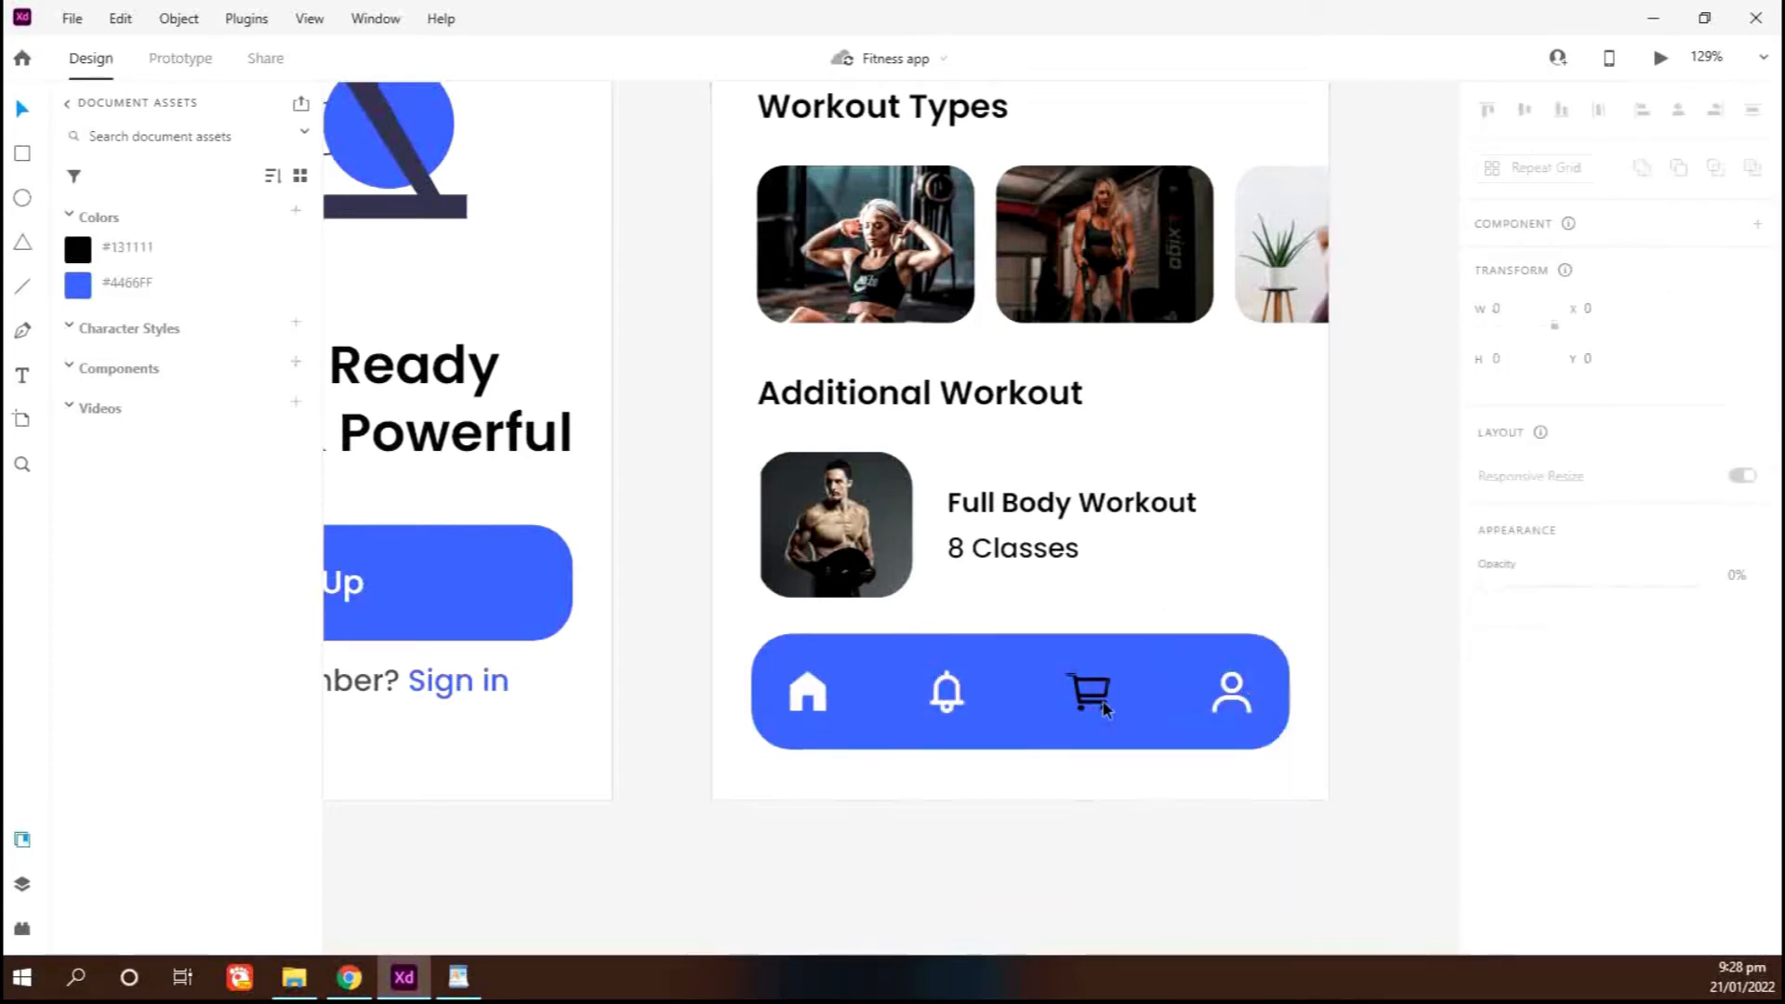
Color the cart icon in the navigation bar white
{"action": "left_click", "coordinate": [1088, 692]}
{"action": "left_click", "coordinate": [1092, 718]}
{"action": "left_click", "coordinate": [1090, 707]}
{"action": "scroll", "coordinate": [1612, 742], "scroll_direction": "down", "scroll_amount": 4}
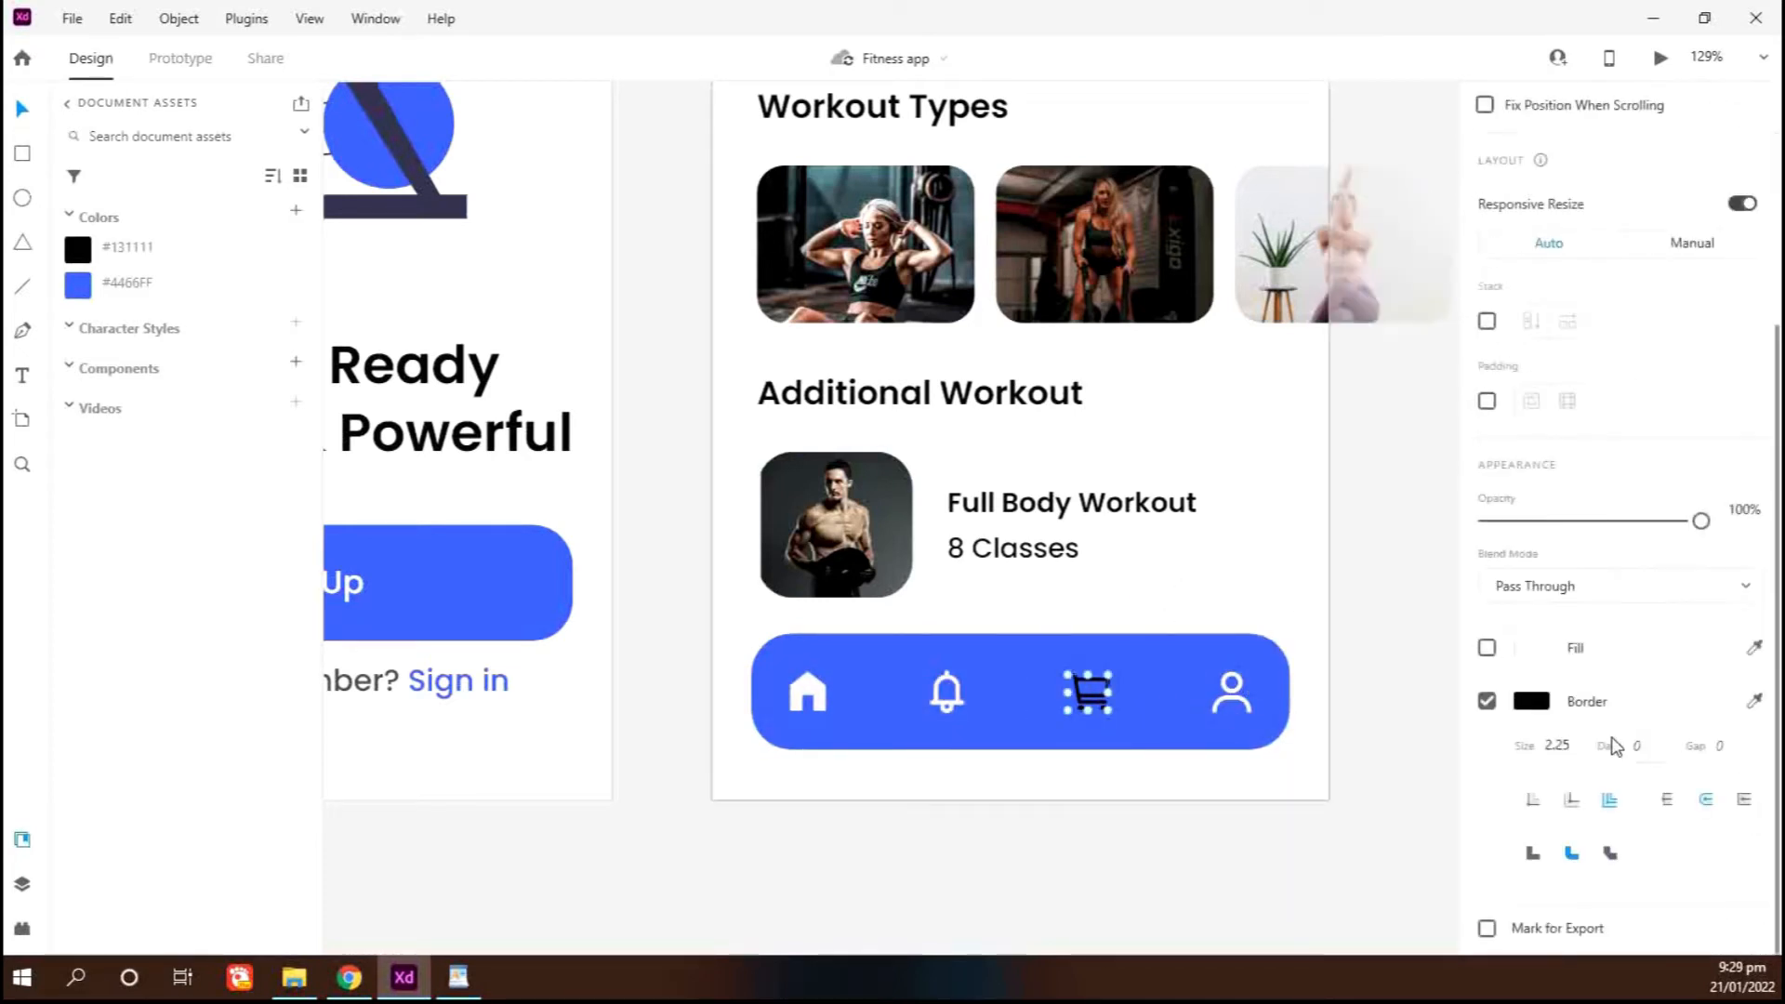
{"action": "left_click", "coordinate": [1532, 649]}
{"action": "left_click", "coordinate": [1043, 792]}
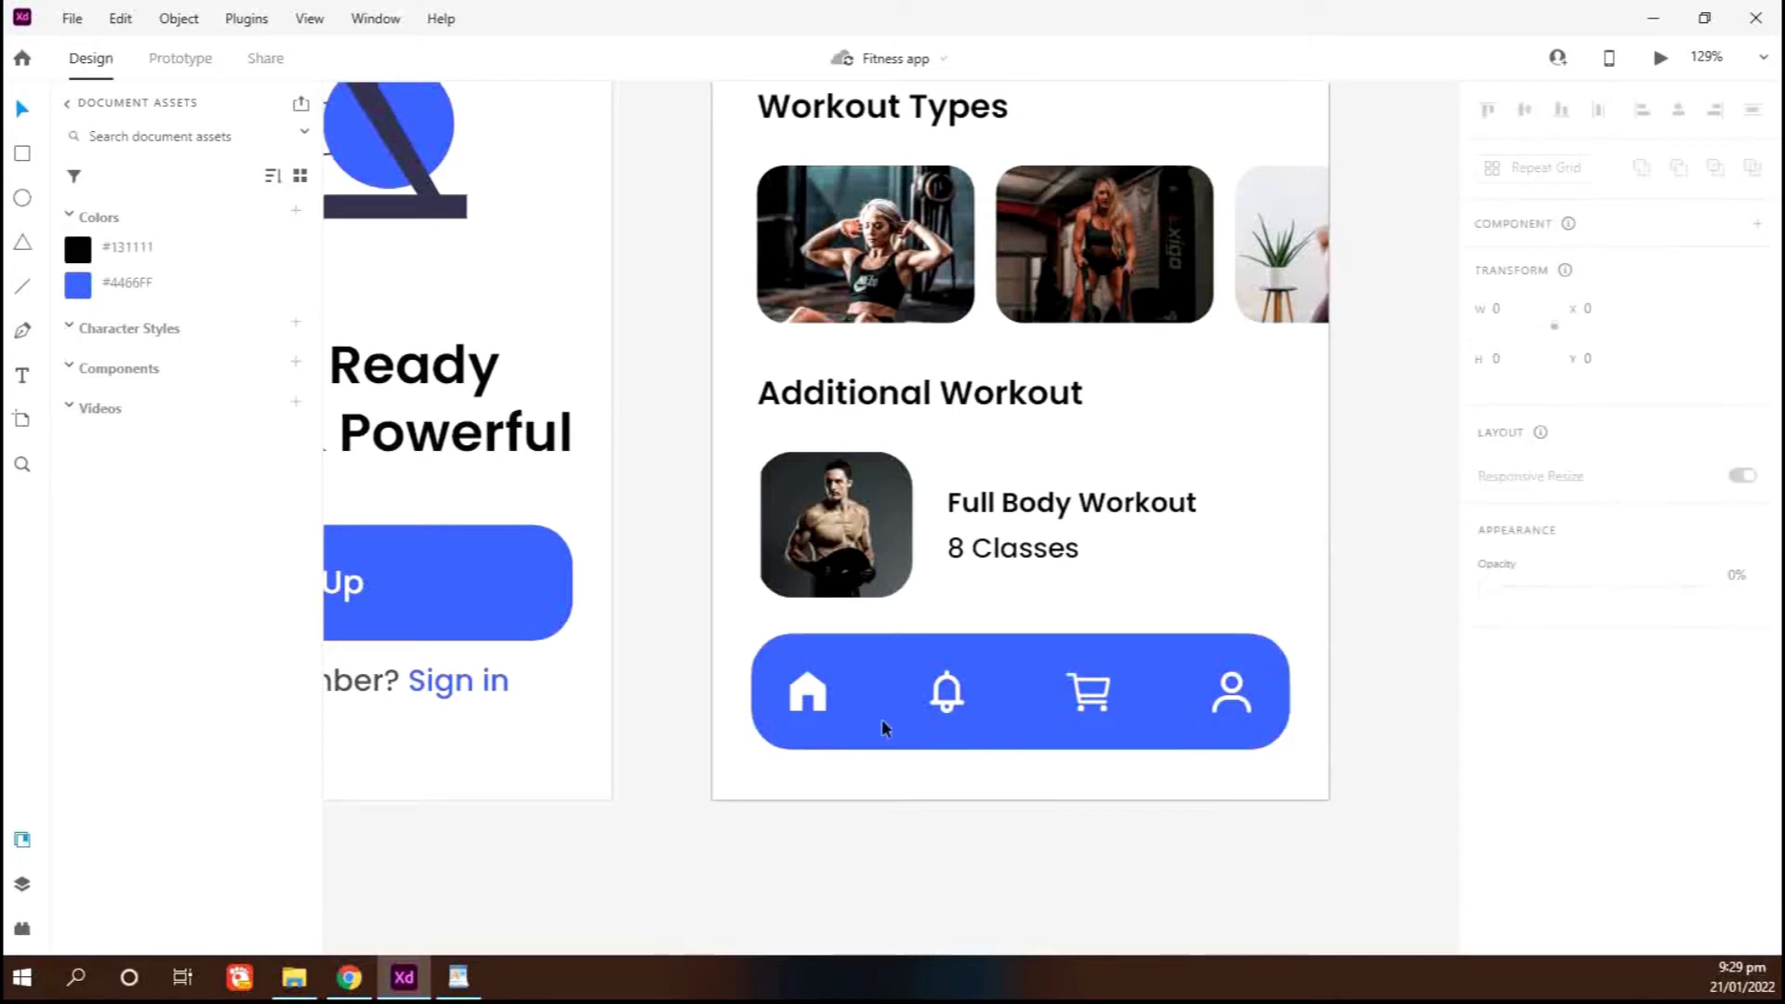
Recolor the navigation bar to #131111 and its home icon to #4466FF
{"action": "left_click", "coordinate": [1016, 706]}
{"action": "left_click", "coordinate": [77, 249]}
{"action": "left_click", "coordinate": [730, 689]}
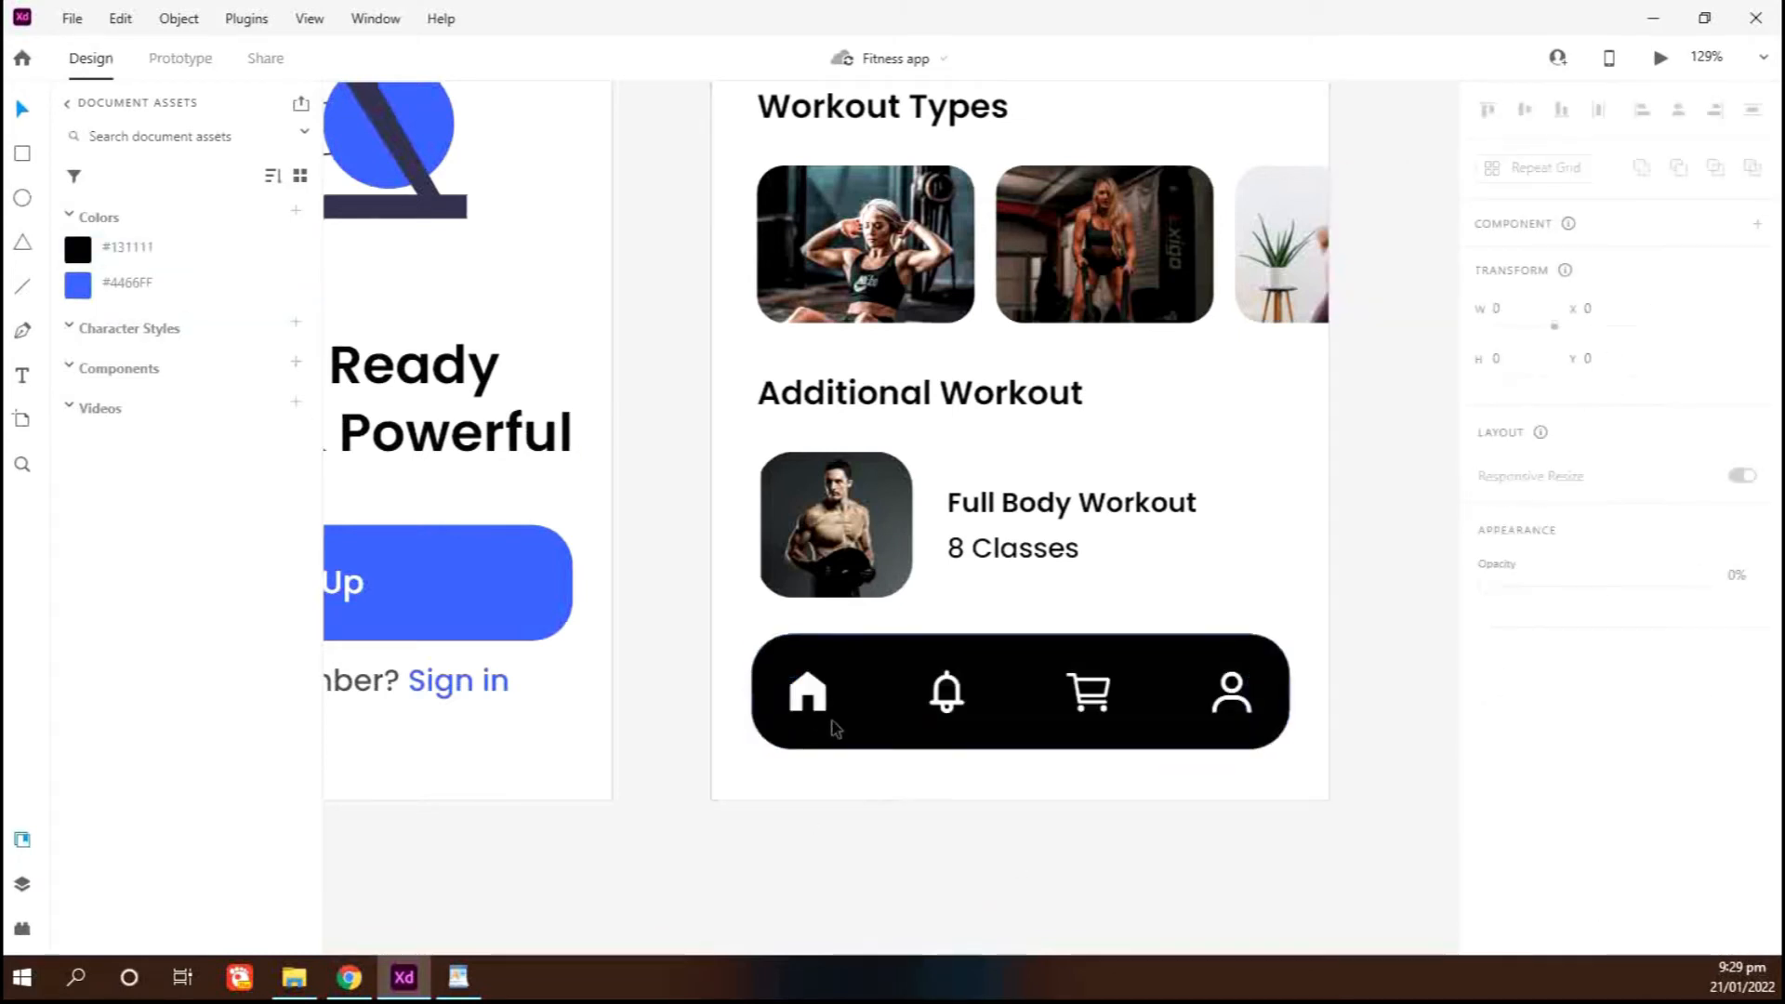
{"action": "left_click", "coordinate": [809, 698]}
{"action": "left_click", "coordinate": [88, 288]}
{"action": "left_click", "coordinate": [1148, 825]}
Add a third iPhone 13, 12 Pro Max artboard beside the home screen
{"action": "scroll", "coordinate": [1147, 825], "scroll_direction": "down", "scroll_amount": 3}
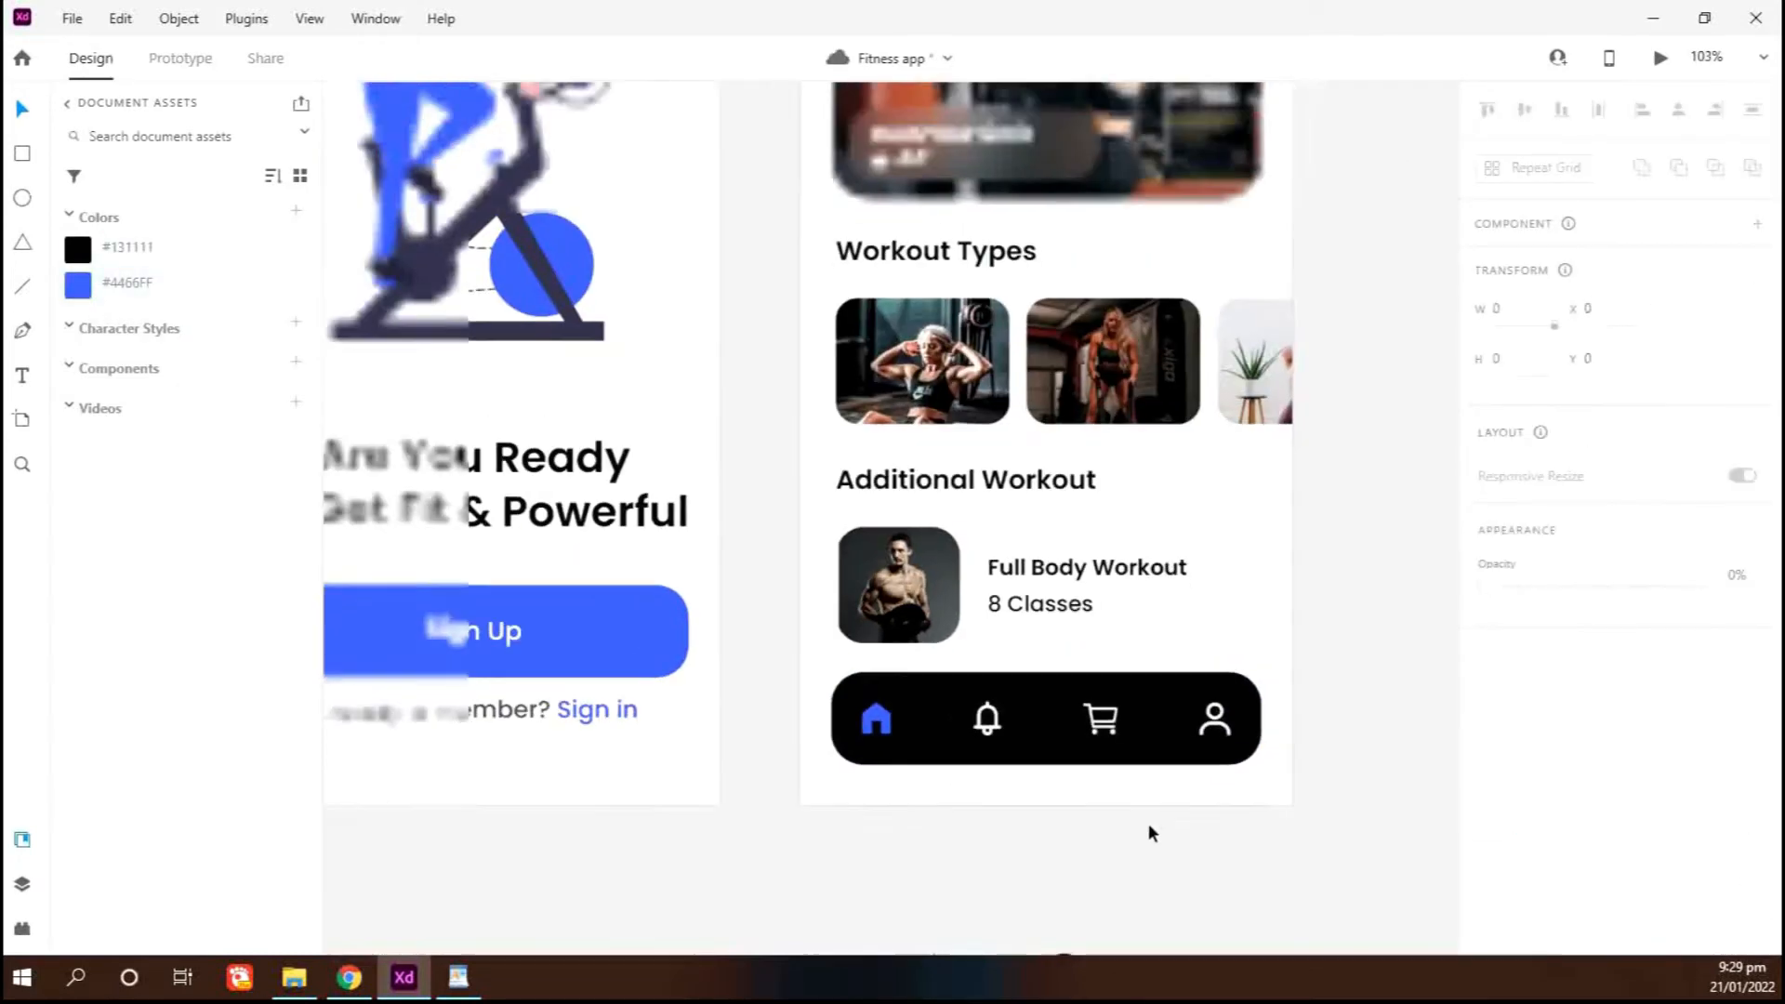
{"action": "scroll", "coordinate": [1442, 649], "scroll_direction": "right", "scroll_amount": 2}
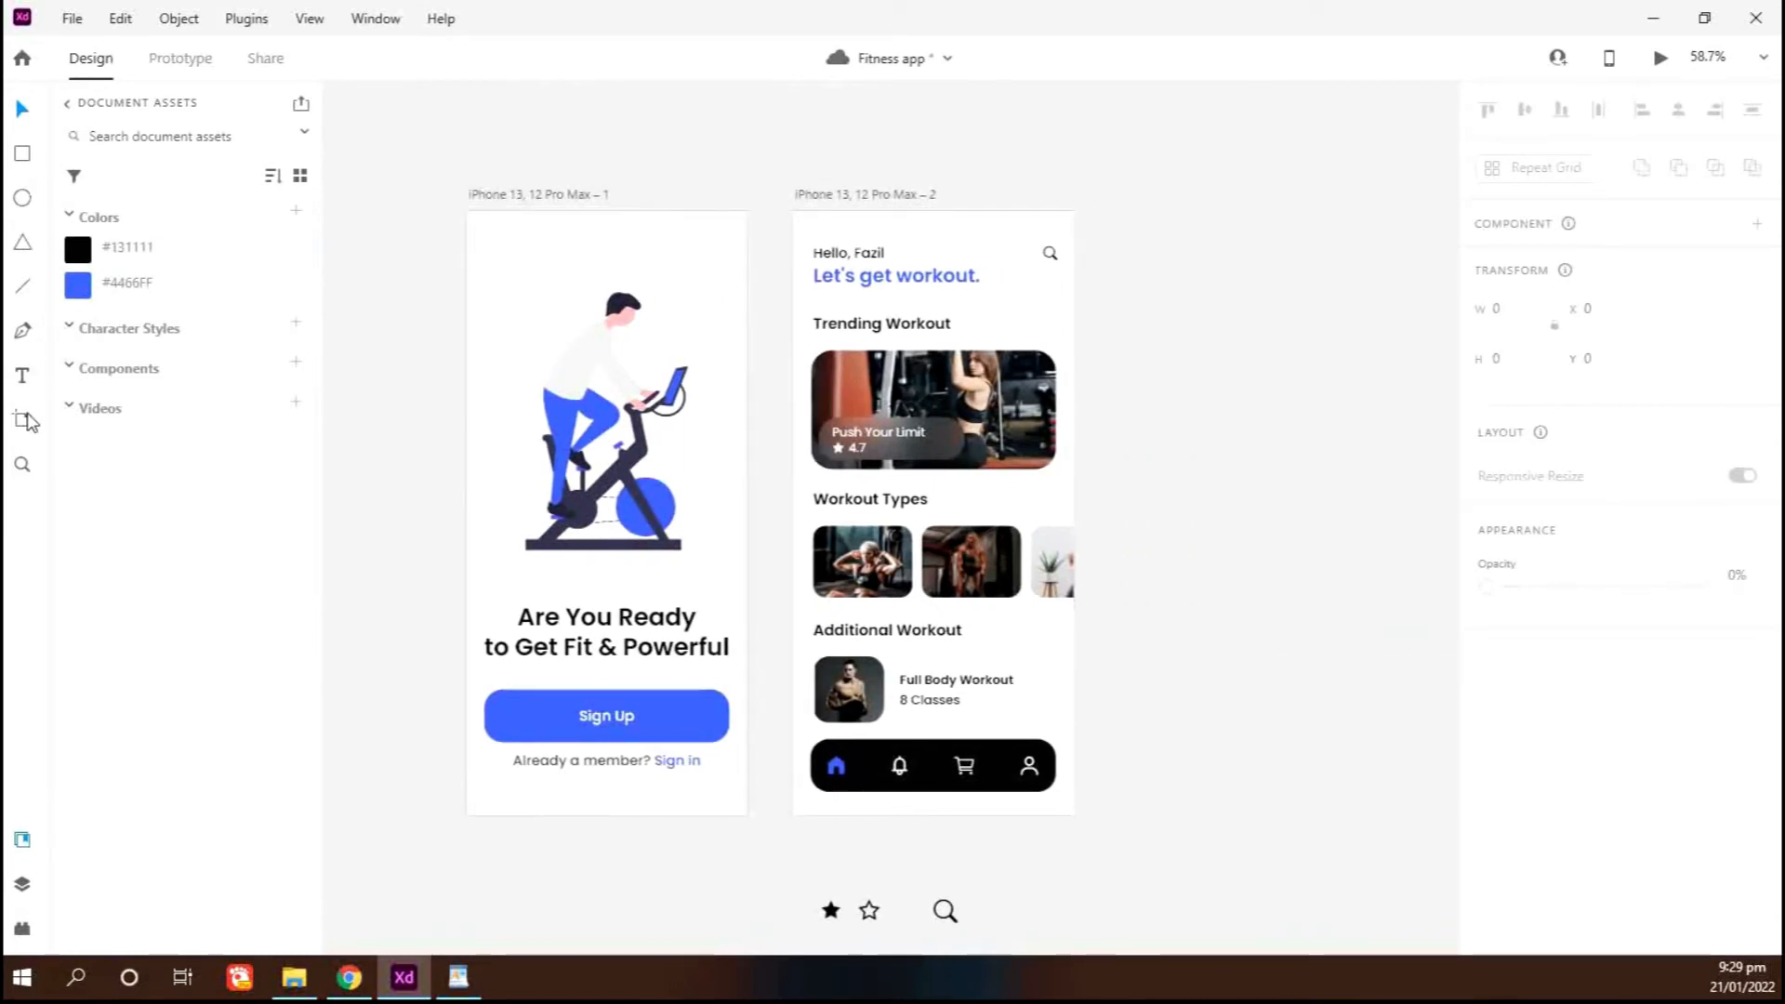
{"action": "left_click", "coordinate": [25, 420]}
{"action": "left_click", "coordinate": [1598, 177]}
{"action": "left_click", "coordinate": [1452, 389]}
Copy the "Additional Workout" heading to the upper part of the new artboard and change it to "Trainers"
{"action": "scroll", "coordinate": [1452, 389], "scroll_direction": "right", "scroll_amount": 1}
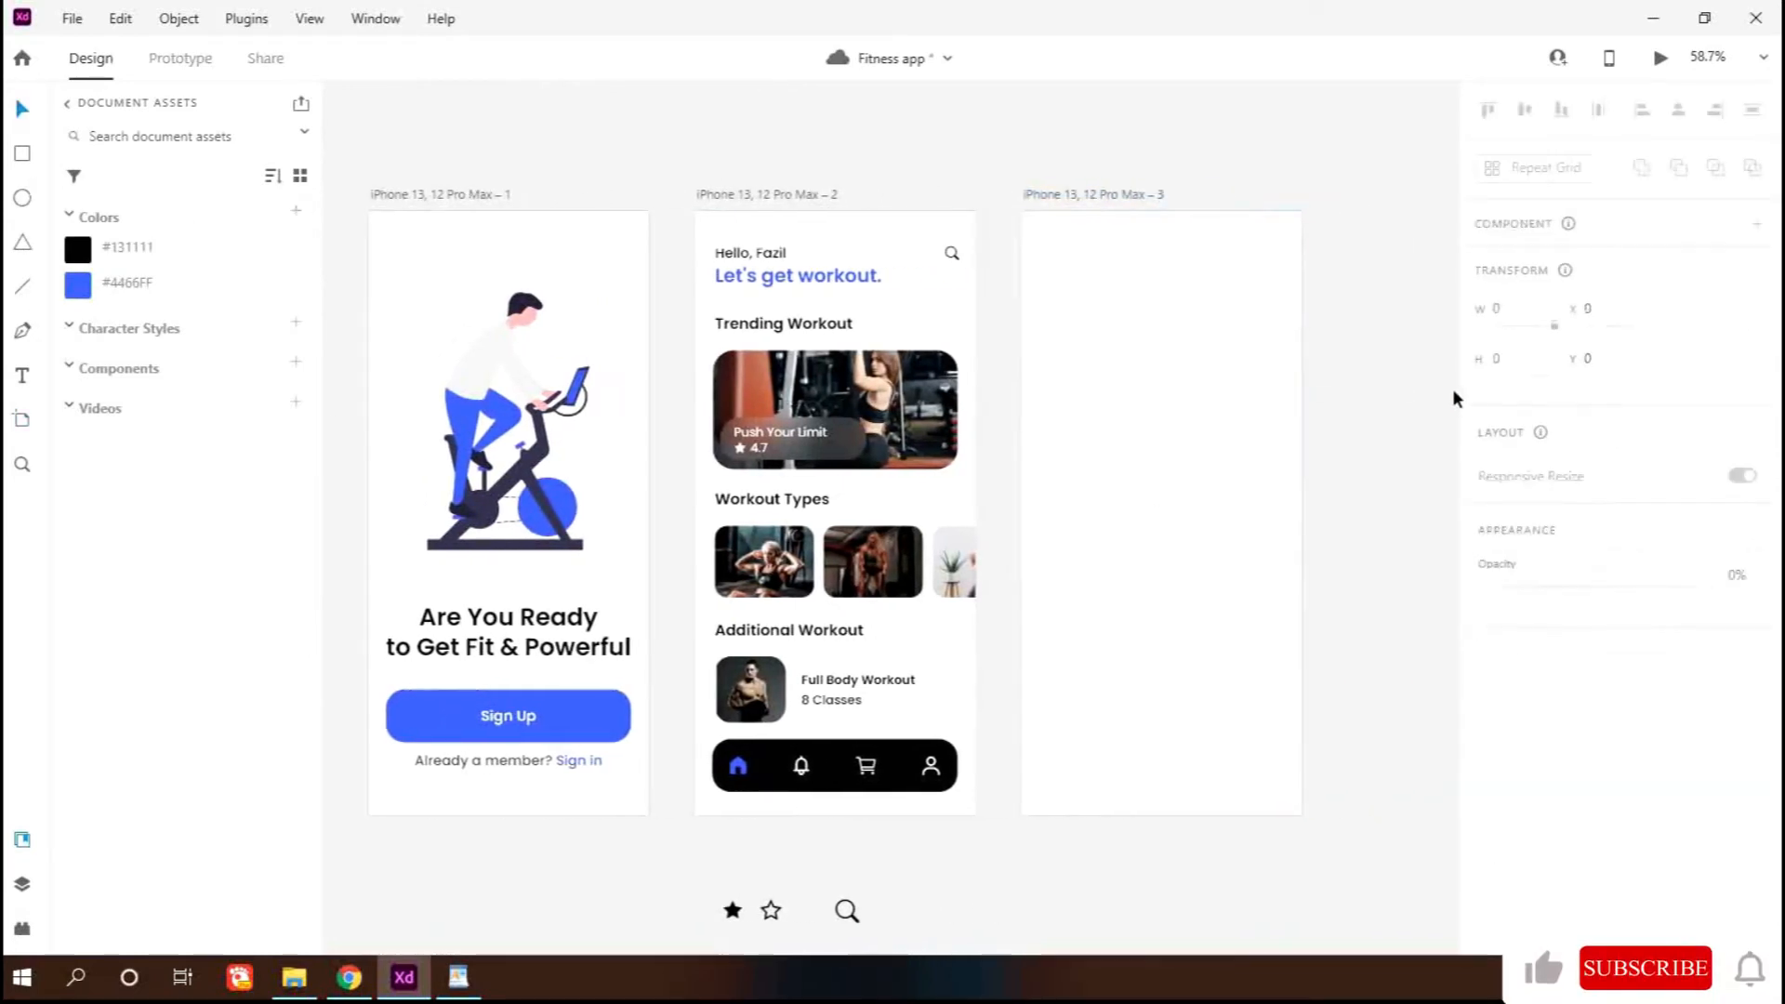
{"action": "scroll", "coordinate": [1430, 398], "scroll_direction": "right", "scroll_amount": 1}
{"action": "scroll", "coordinate": [1148, 503], "scroll_direction": "up", "scroll_amount": 2}
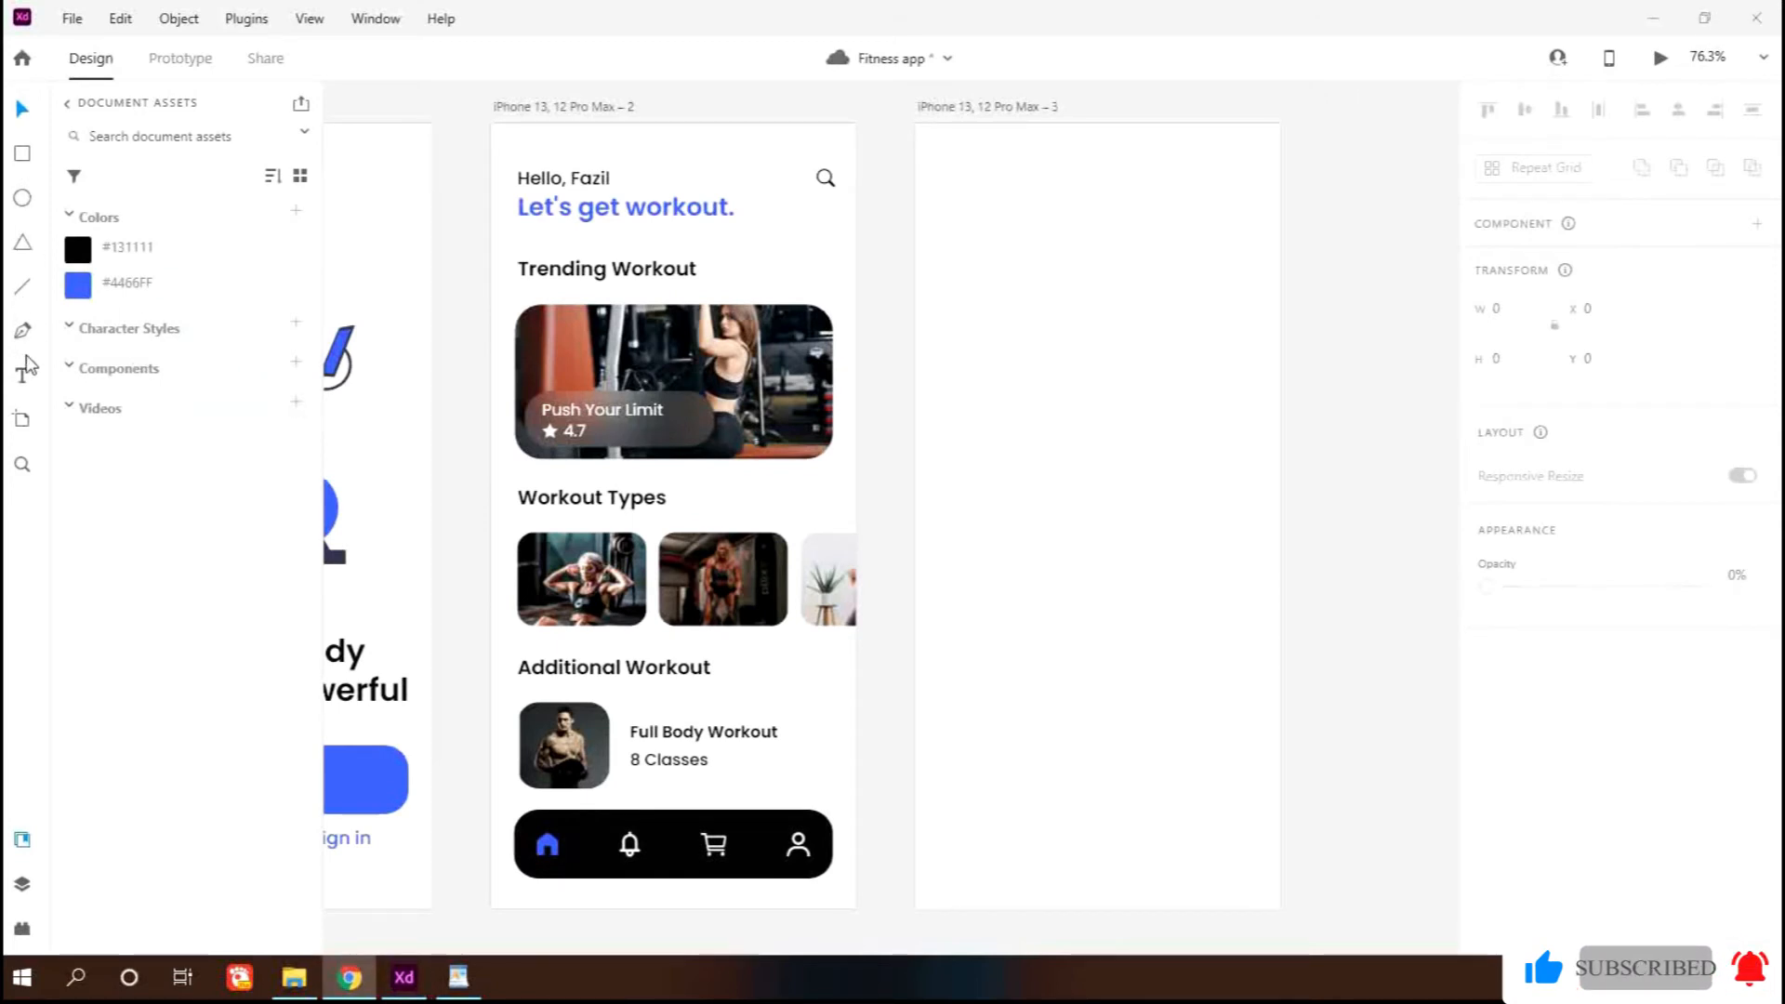
{"action": "left_click", "coordinate": [555, 660]}
{"action": "left_click_drag", "start_coordinate": [633, 676], "coordinate": [1117, 183]}
{"action": "key", "text": "Return"}
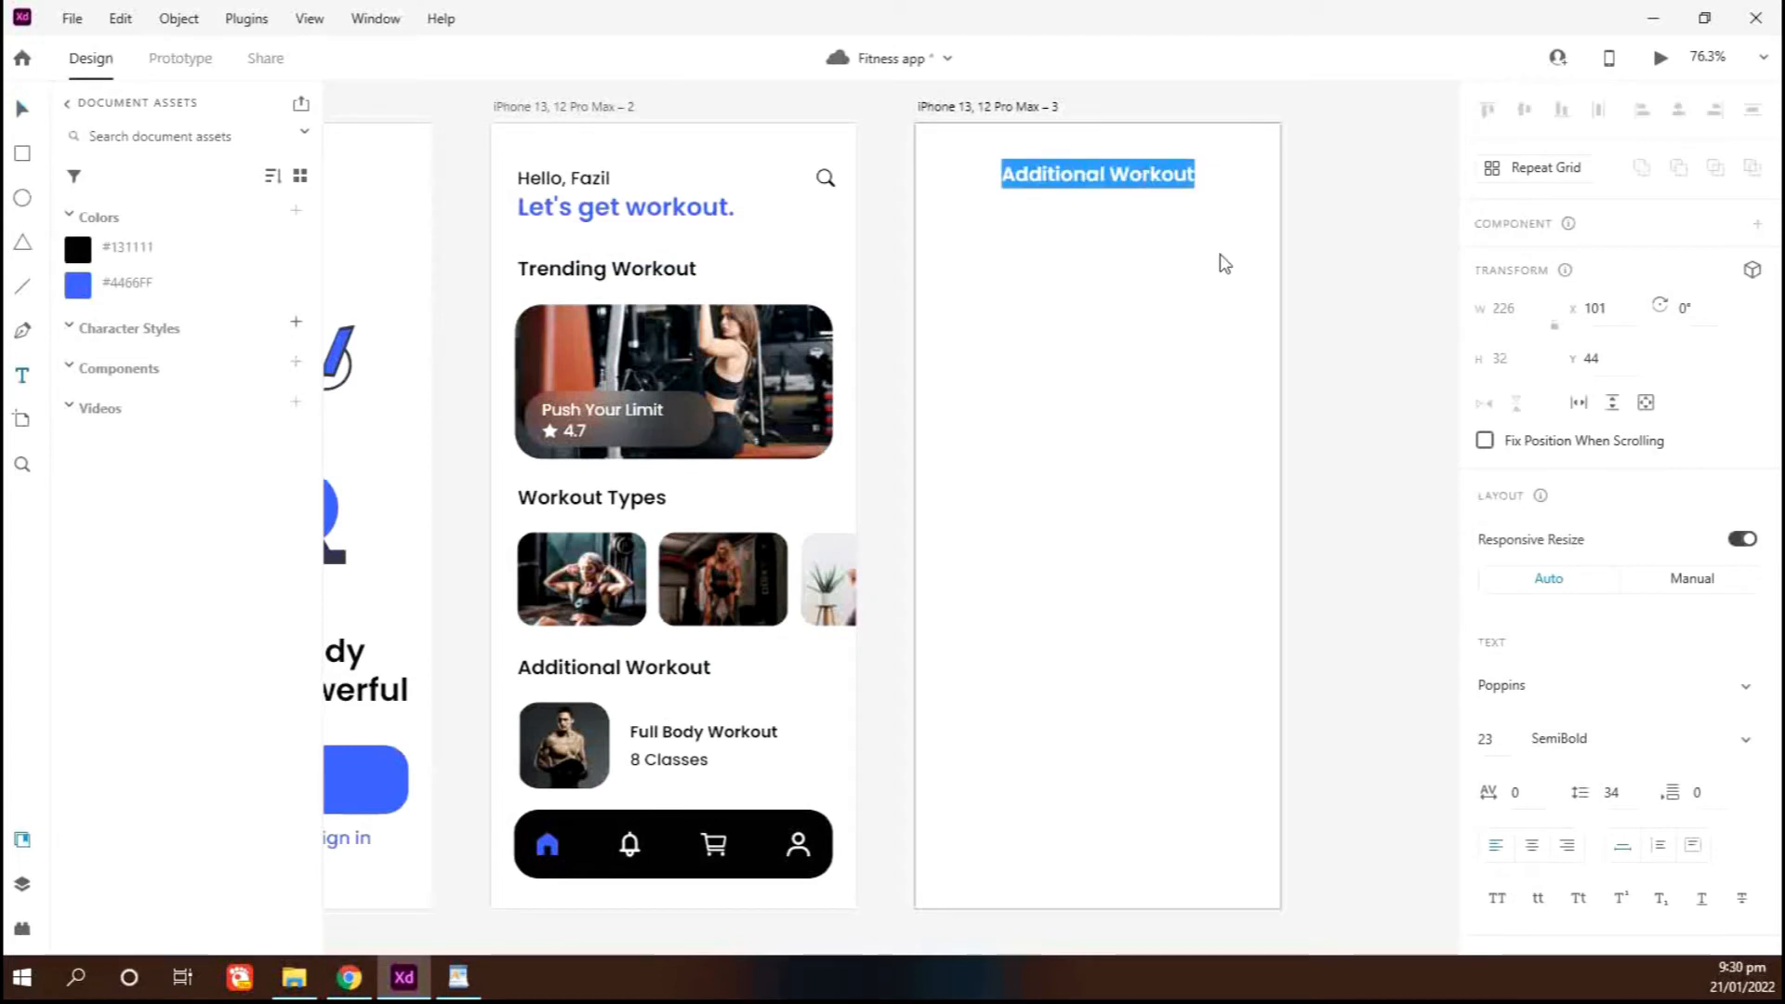
{"action": "type", "text": "Trainers"}
{"action": "key", "text": "Escape"}
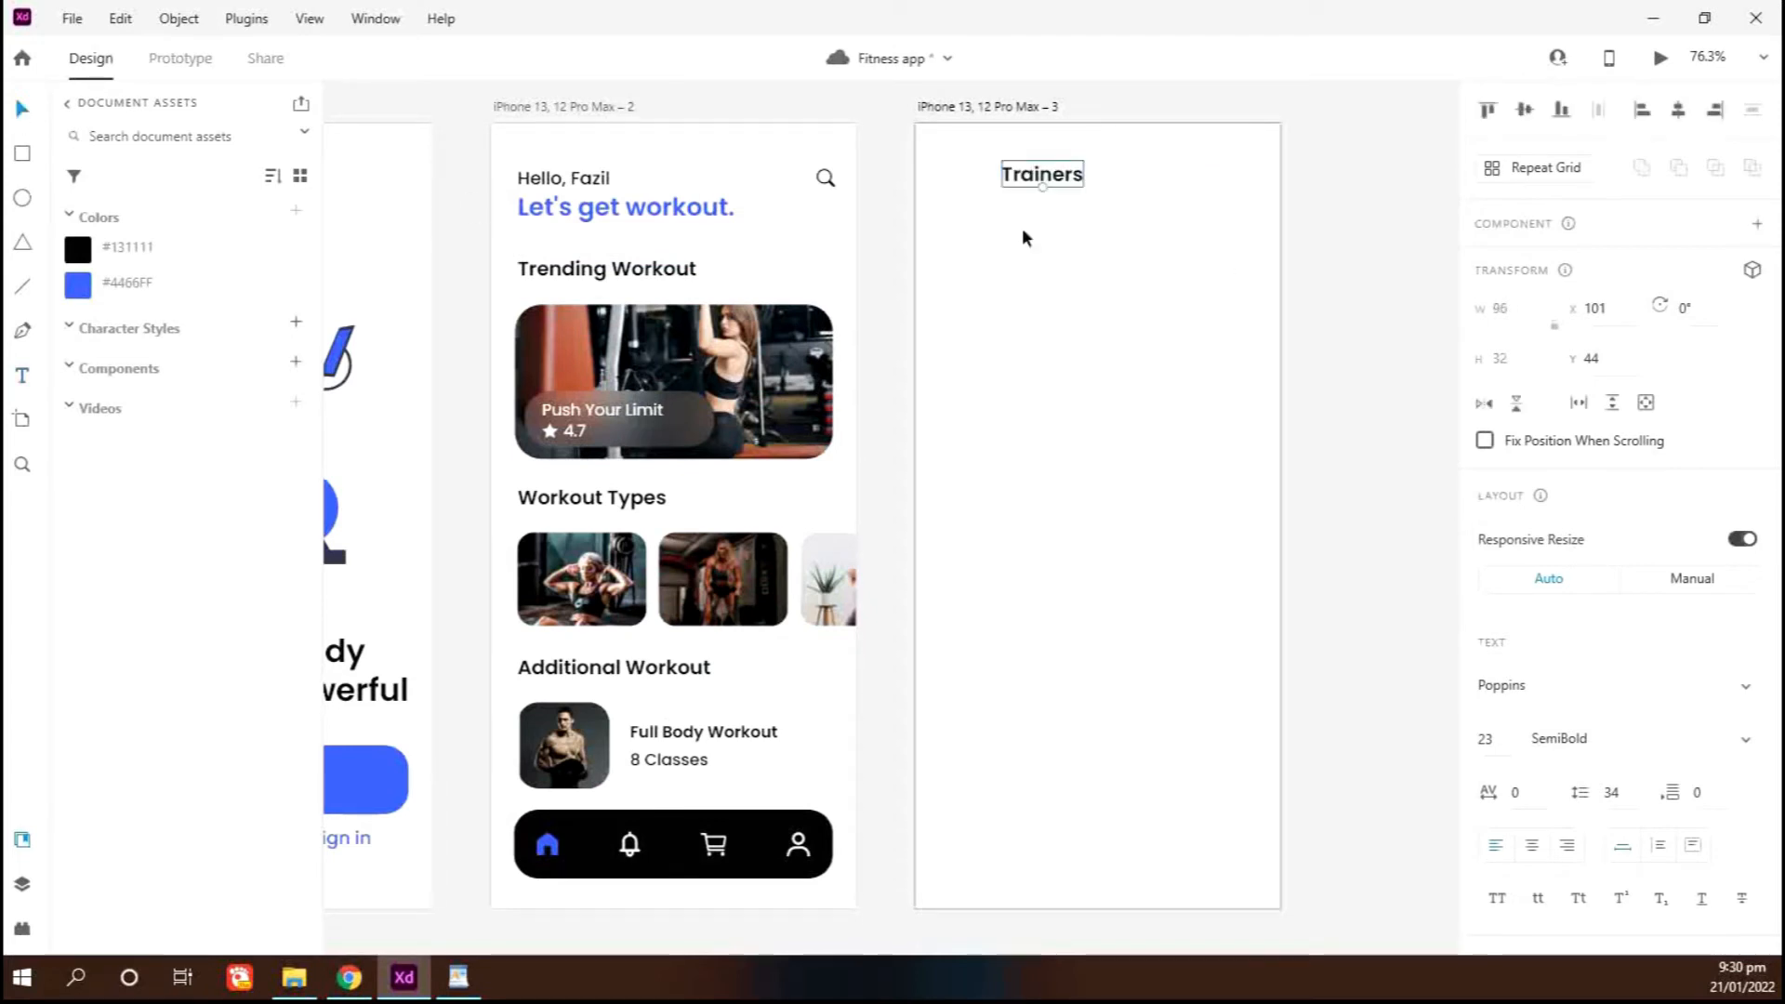
Position the "Trainers" title at X 166, Y 44 and set its font weight to Medium
{"action": "left_click_drag", "start_coordinate": [1079, 181], "coordinate": [1108, 181]}
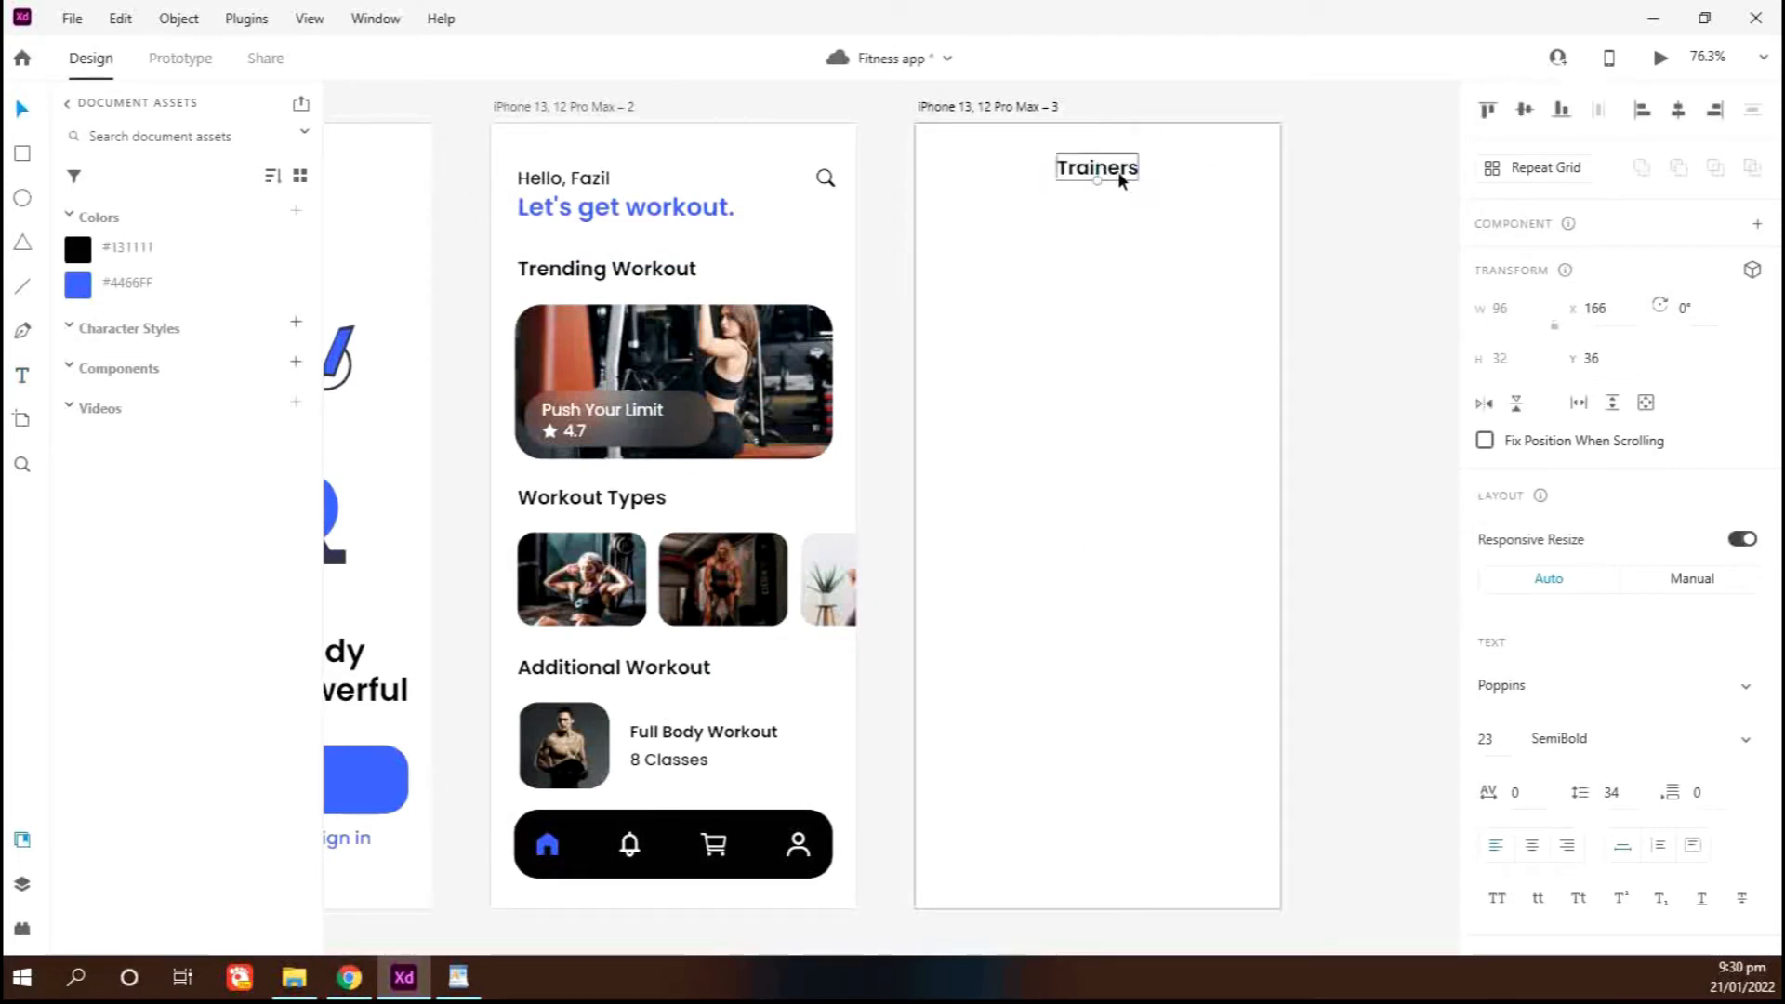
{"action": "left_click", "coordinate": [1599, 734]}
{"action": "key", "text": "Up"}
{"action": "key", "text": "Up"}
{"action": "key", "text": "Return"}
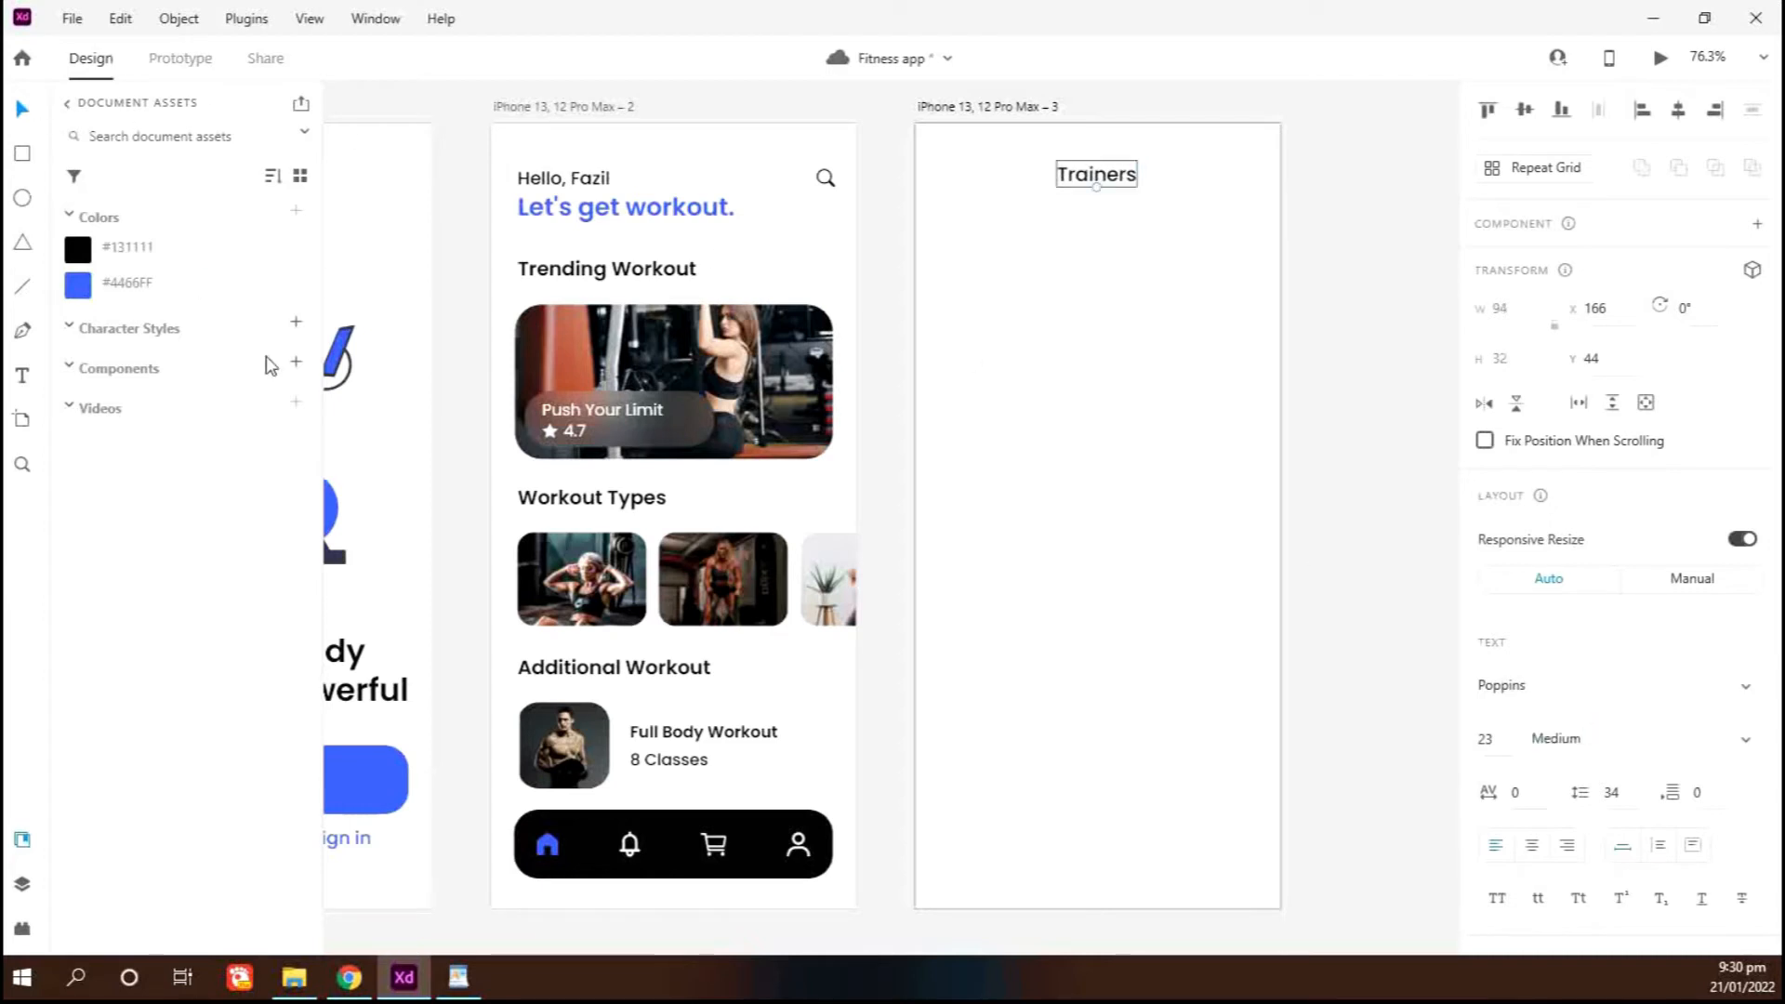
Copy the loose search icon to the third artboard's upper right corner, scale it down and line it up with the "Trainers" title
{"action": "scroll", "coordinate": [829, 640], "scroll_direction": "down", "scroll_amount": 3}
{"action": "left_click_drag", "start_coordinate": [729, 909], "coordinate": [1238, 109]}
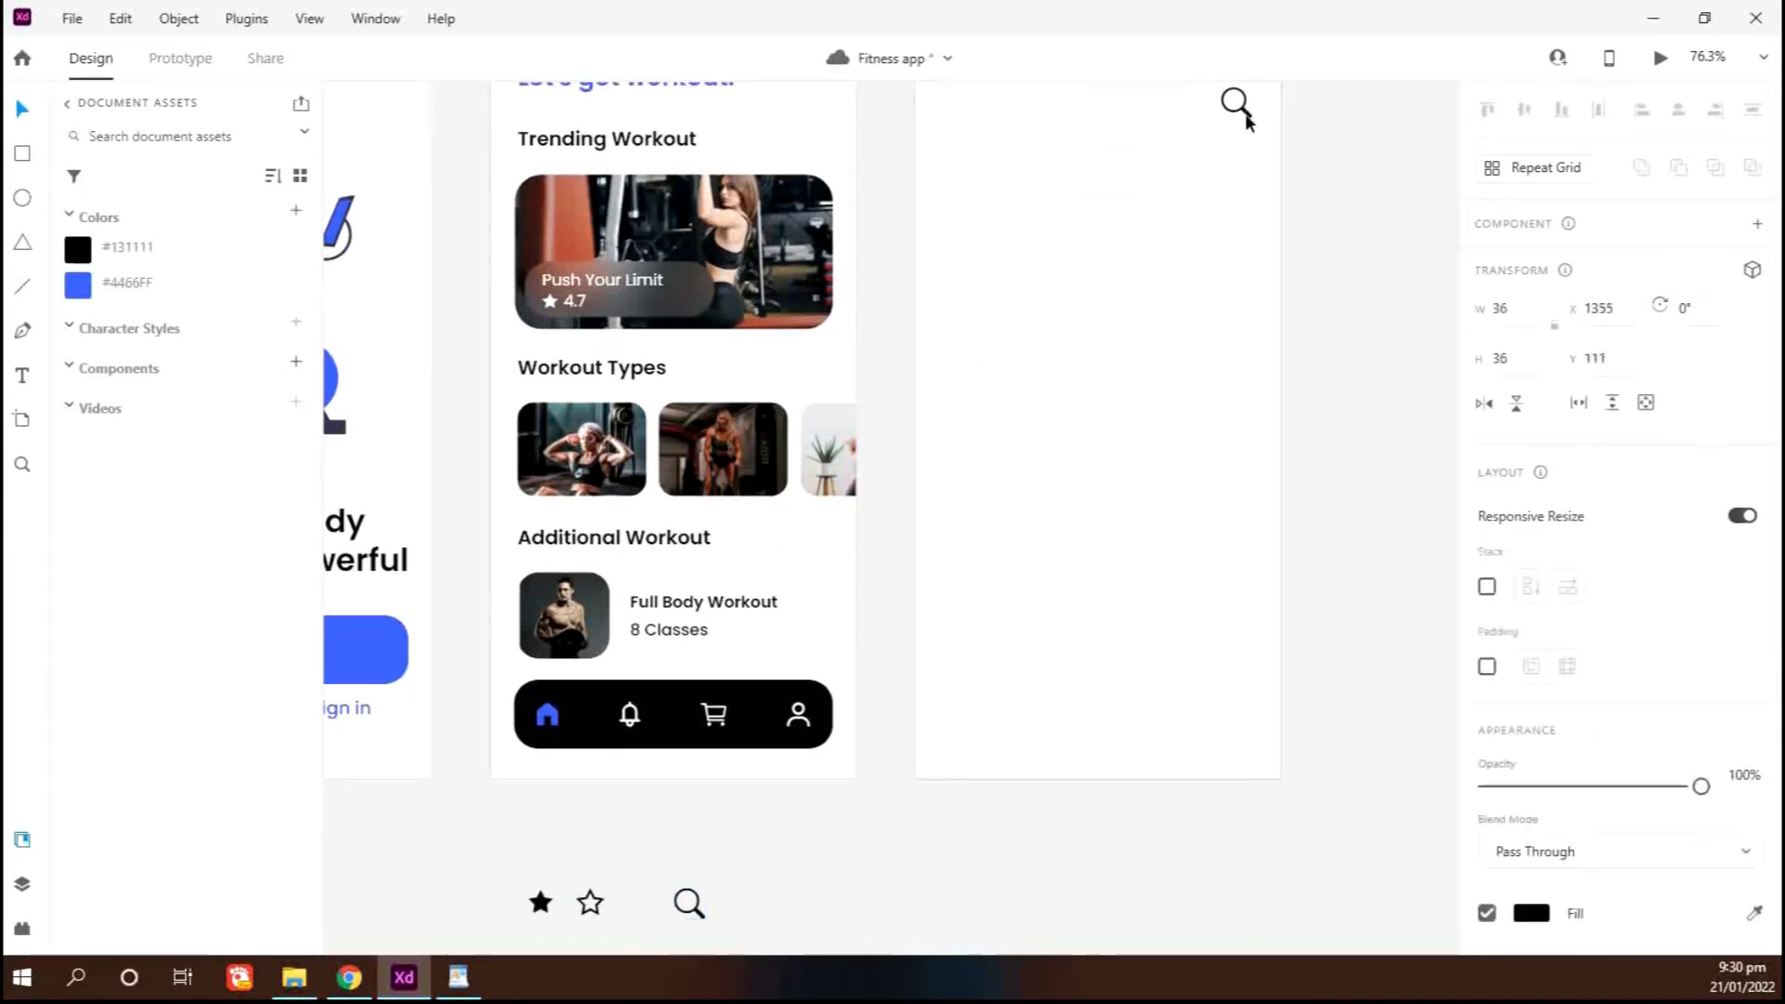
{"action": "scroll", "coordinate": [1247, 277], "scroll_direction": "up", "scroll_amount": 3}
{"action": "scroll", "coordinate": [1248, 281], "scroll_direction": "up", "scroll_amount": 4}
{"action": "scroll", "coordinate": [1259, 237], "scroll_direction": "up", "scroll_amount": 1}
{"action": "mouse_move", "coordinate": [1284, 249]}
{"action": "left_mouse_down"}
{"action": "mouse_move", "coordinate": [1259, 226]}
{"action": "mouse_move", "coordinate": [1274, 254]}
{"action": "left_mouse_up"}
{"action": "key", "text": "ctrl+a"}
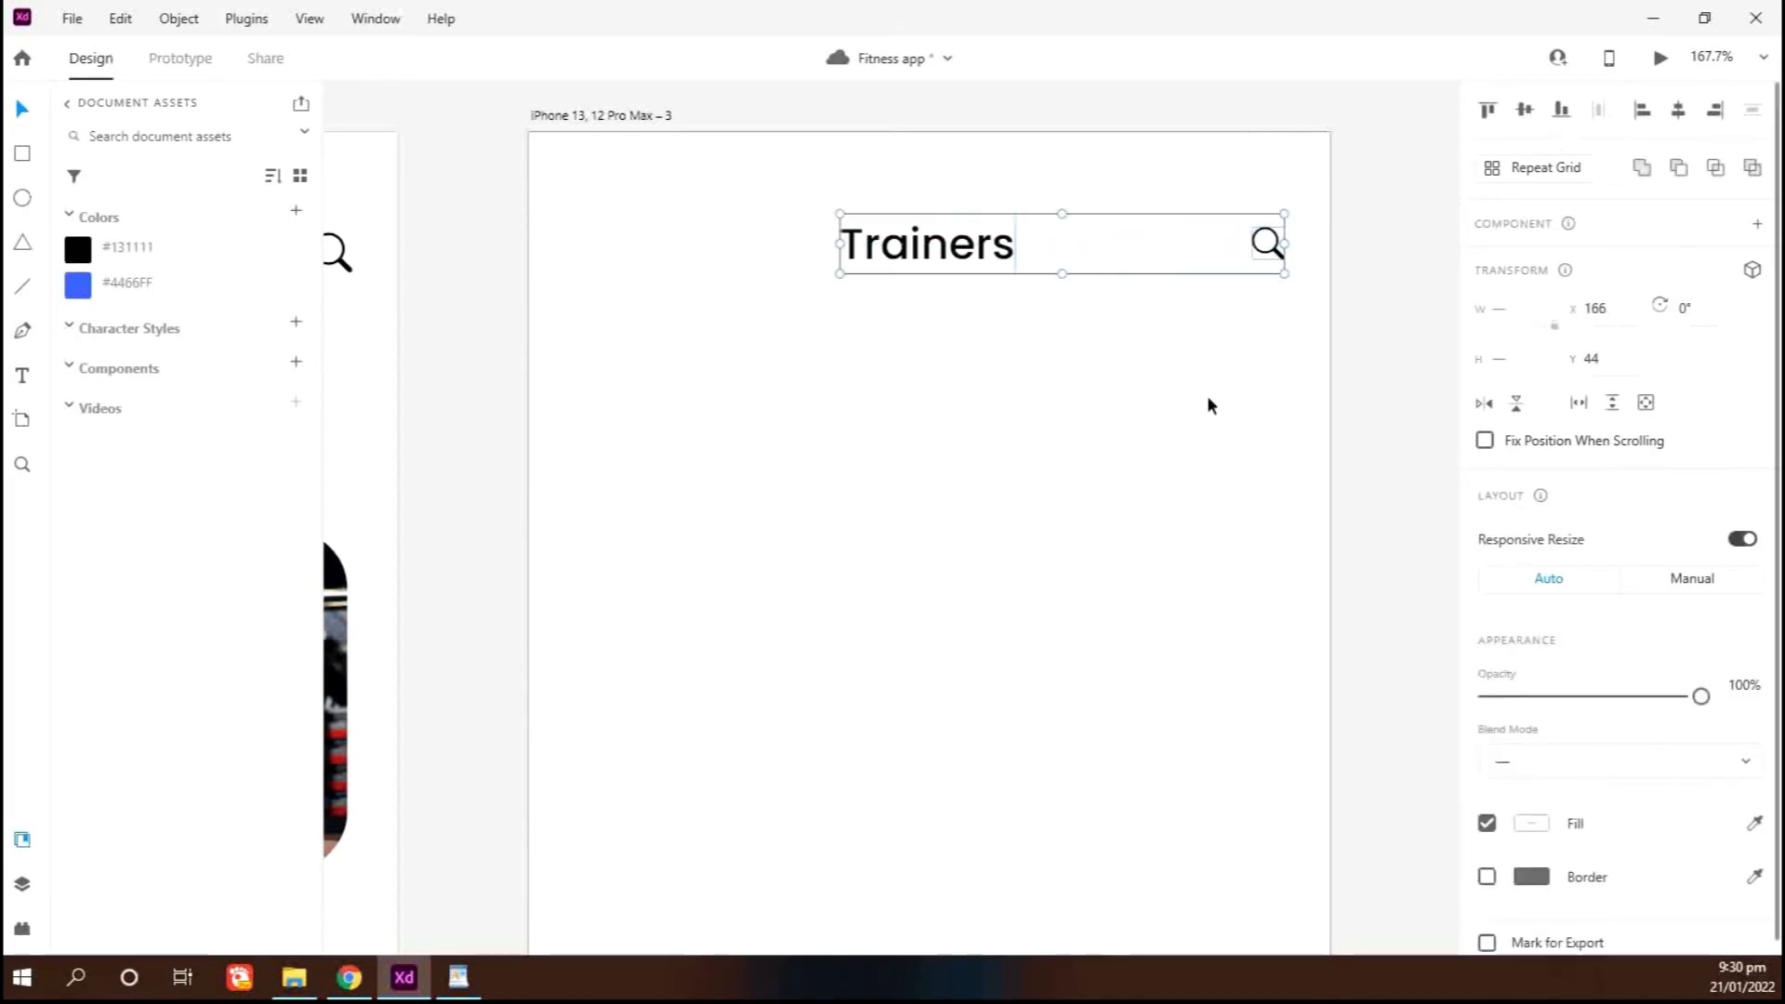
{"action": "left_click", "coordinate": [1209, 399]}
Insert a left arrow icon from the Auto Icon plugin's "arrow" results
{"action": "scroll", "coordinate": [670, 478], "scroll_direction": "down", "scroll_amount": 7}
{"action": "scroll", "coordinate": [462, 785], "scroll_direction": "left", "scroll_amount": 4}
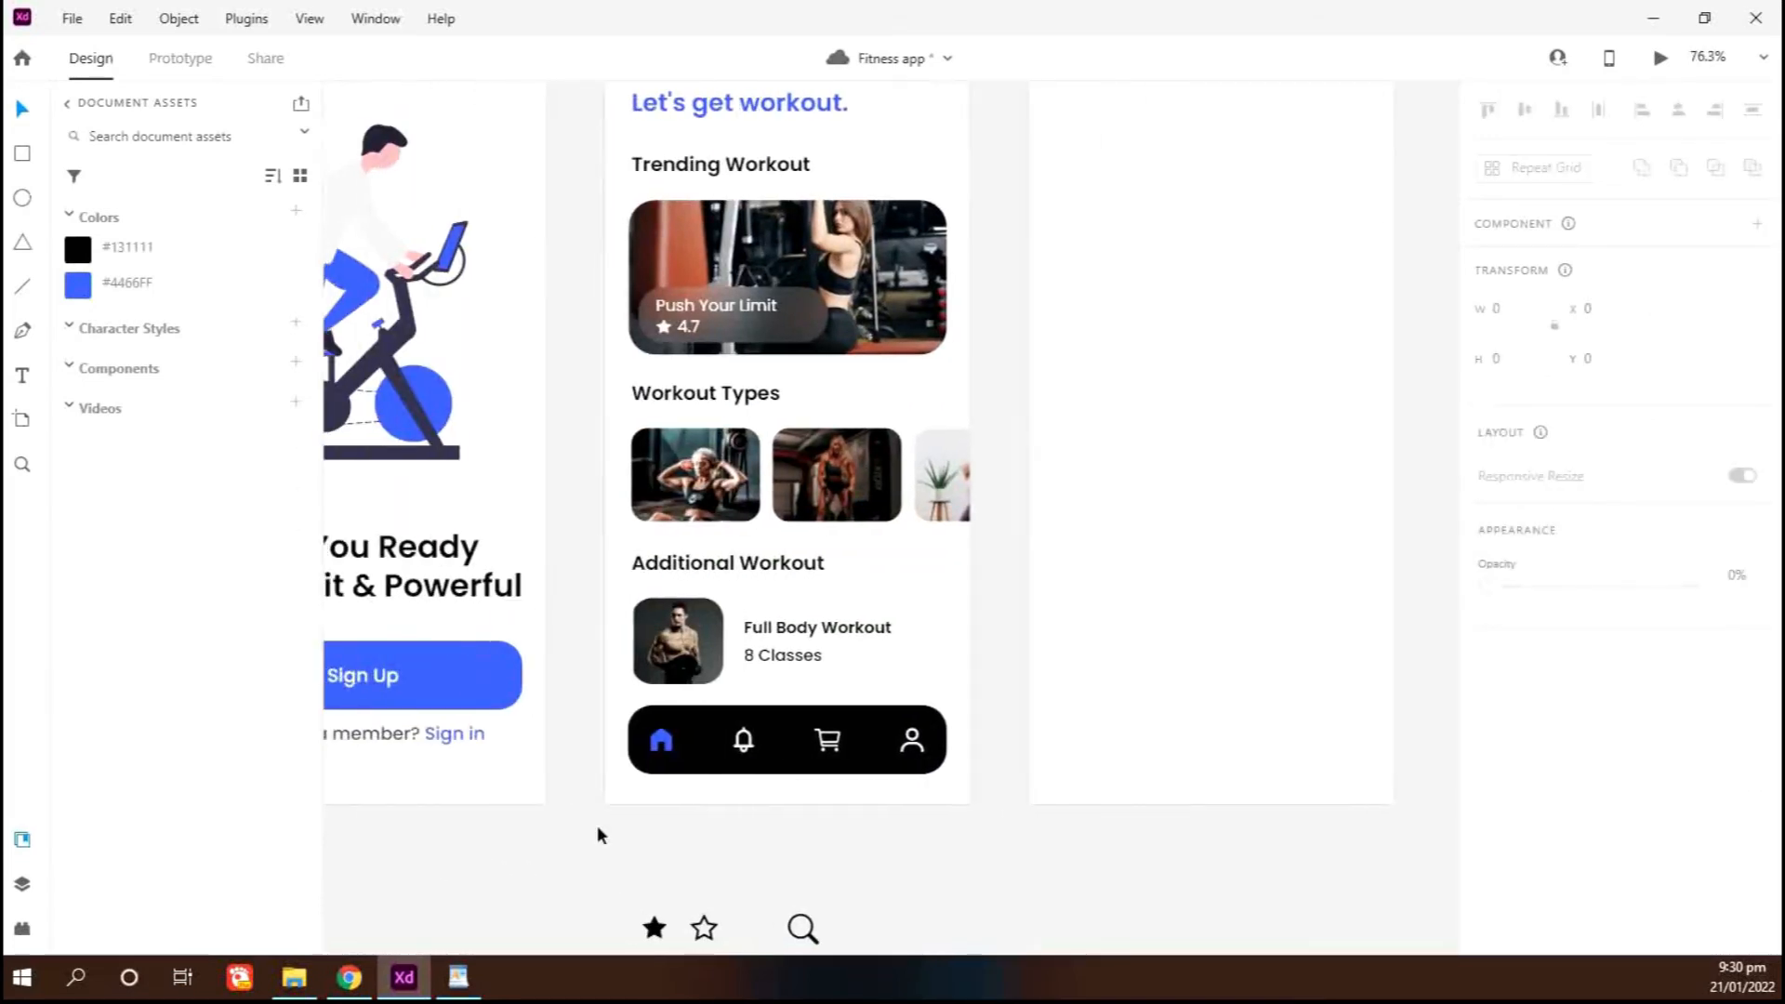
{"action": "scroll", "coordinate": [597, 834], "scroll_direction": "down", "scroll_amount": 1}
{"action": "left_click", "coordinate": [23, 928]}
{"action": "left_click", "coordinate": [139, 195]}
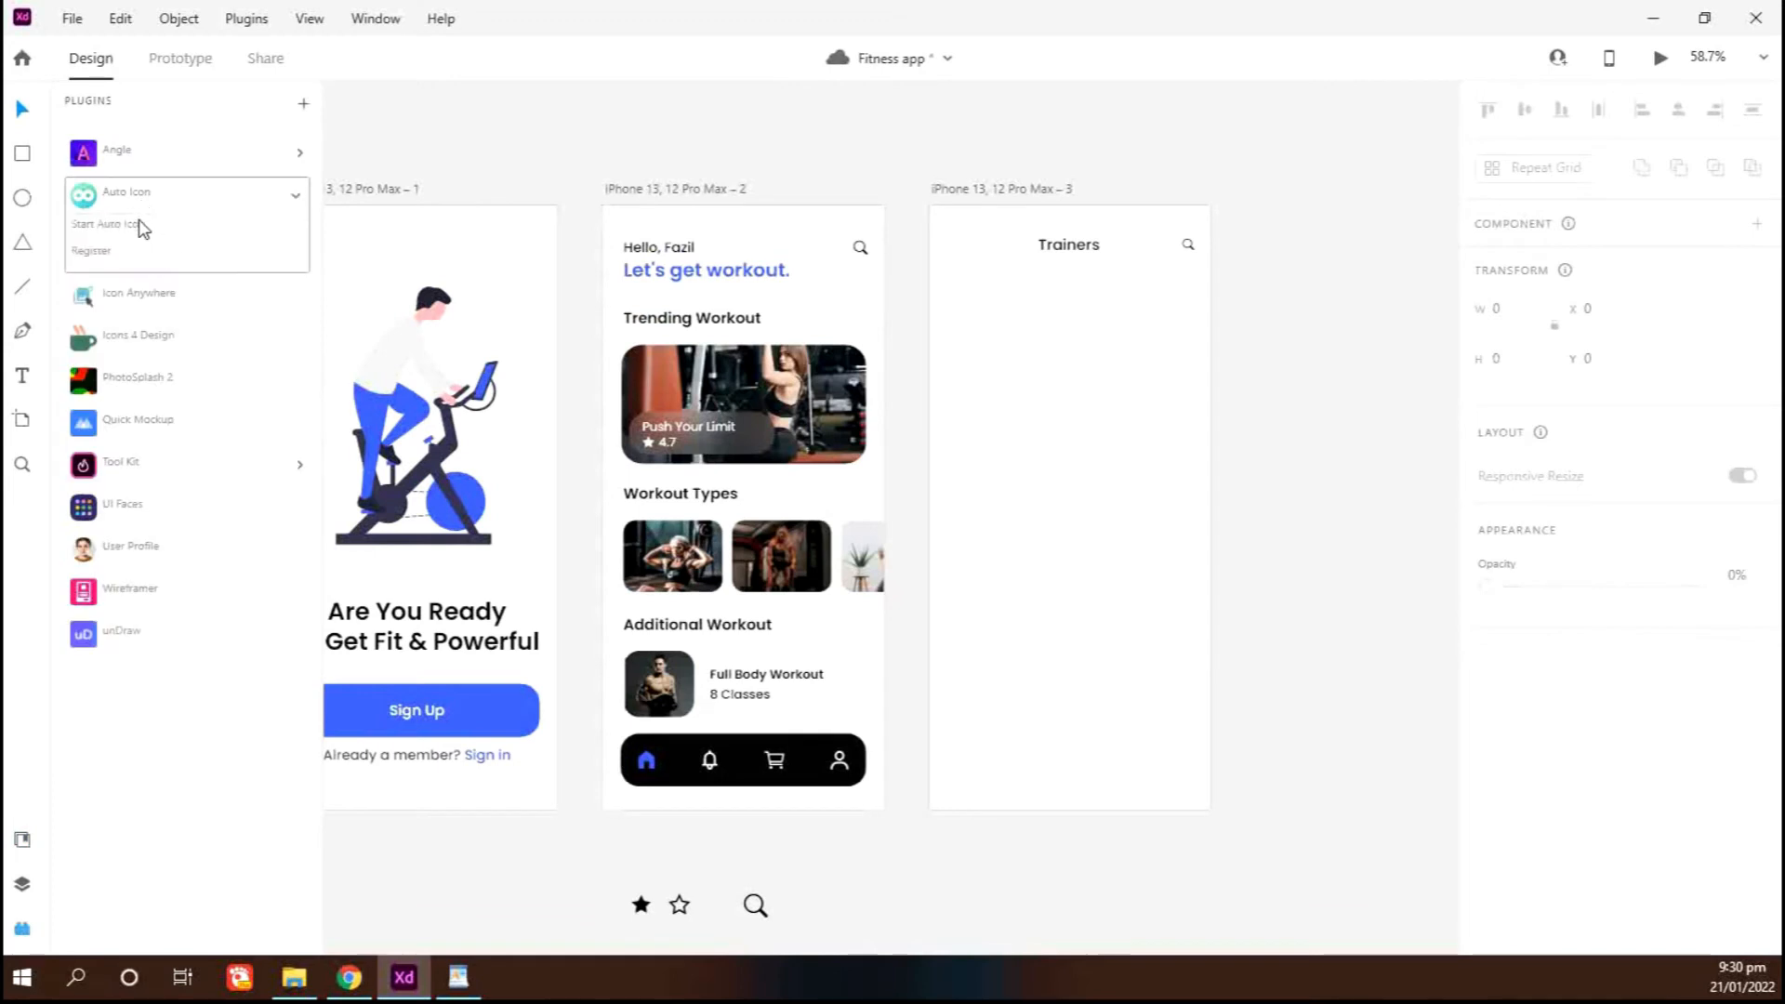
{"action": "left_click", "coordinate": [139, 225]}
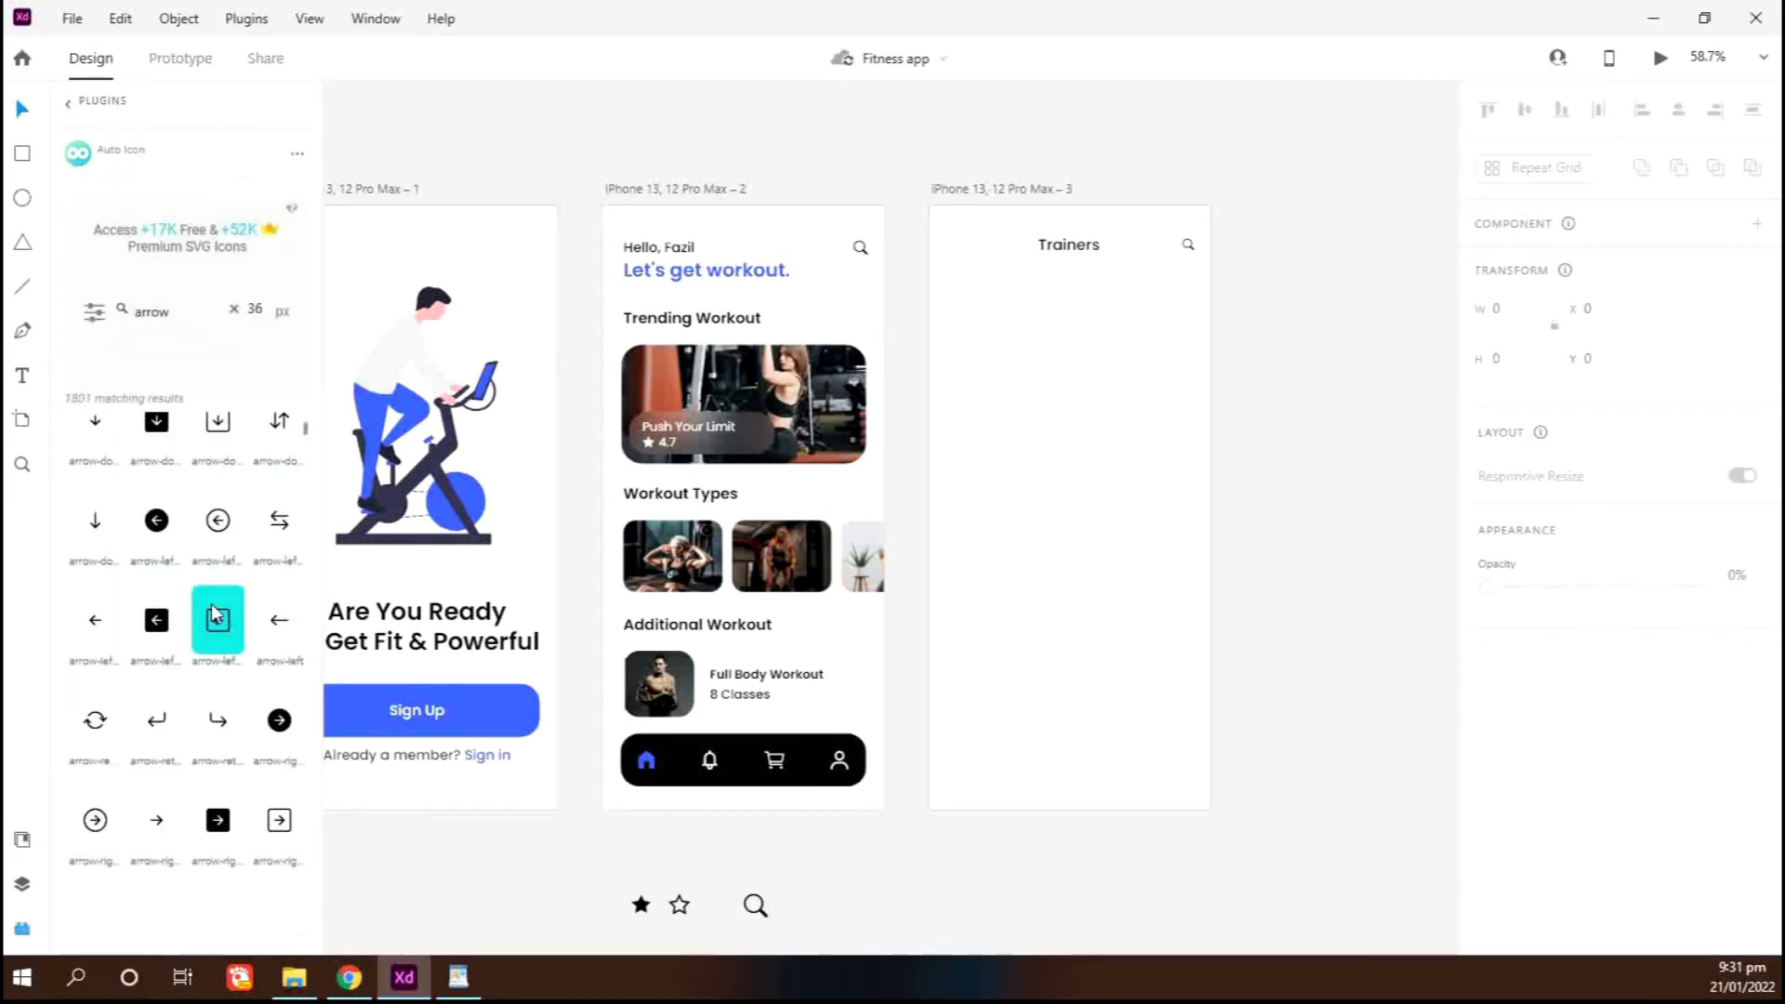
{"action": "scroll", "coordinate": [972, 381], "scroll_direction": "up", "scroll_amount": 3}
{"action": "left_click", "coordinate": [889, 342]}
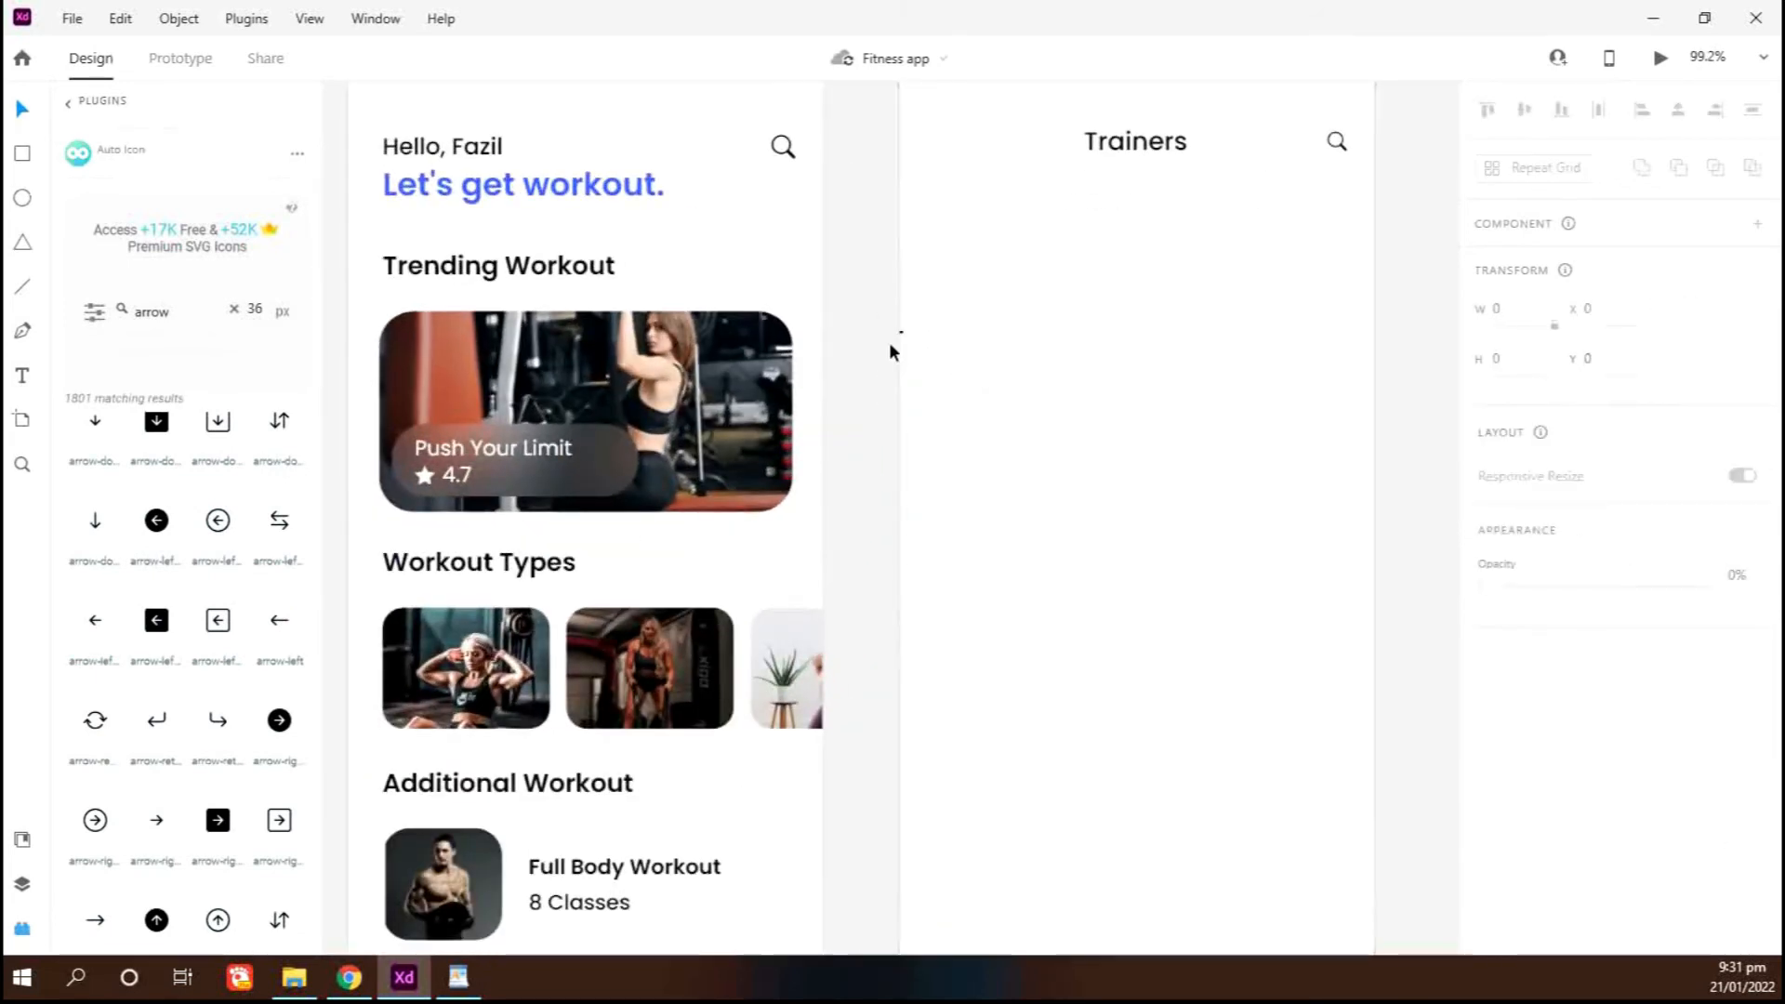
Place the left arrow before the "Trainers" title at X 27, Y 52, vertically aligned with the title
{"action": "left_click_drag", "start_coordinate": [900, 329], "coordinate": [955, 143]}
{"action": "left_click", "coordinate": [1107, 143], "text": "shift"}
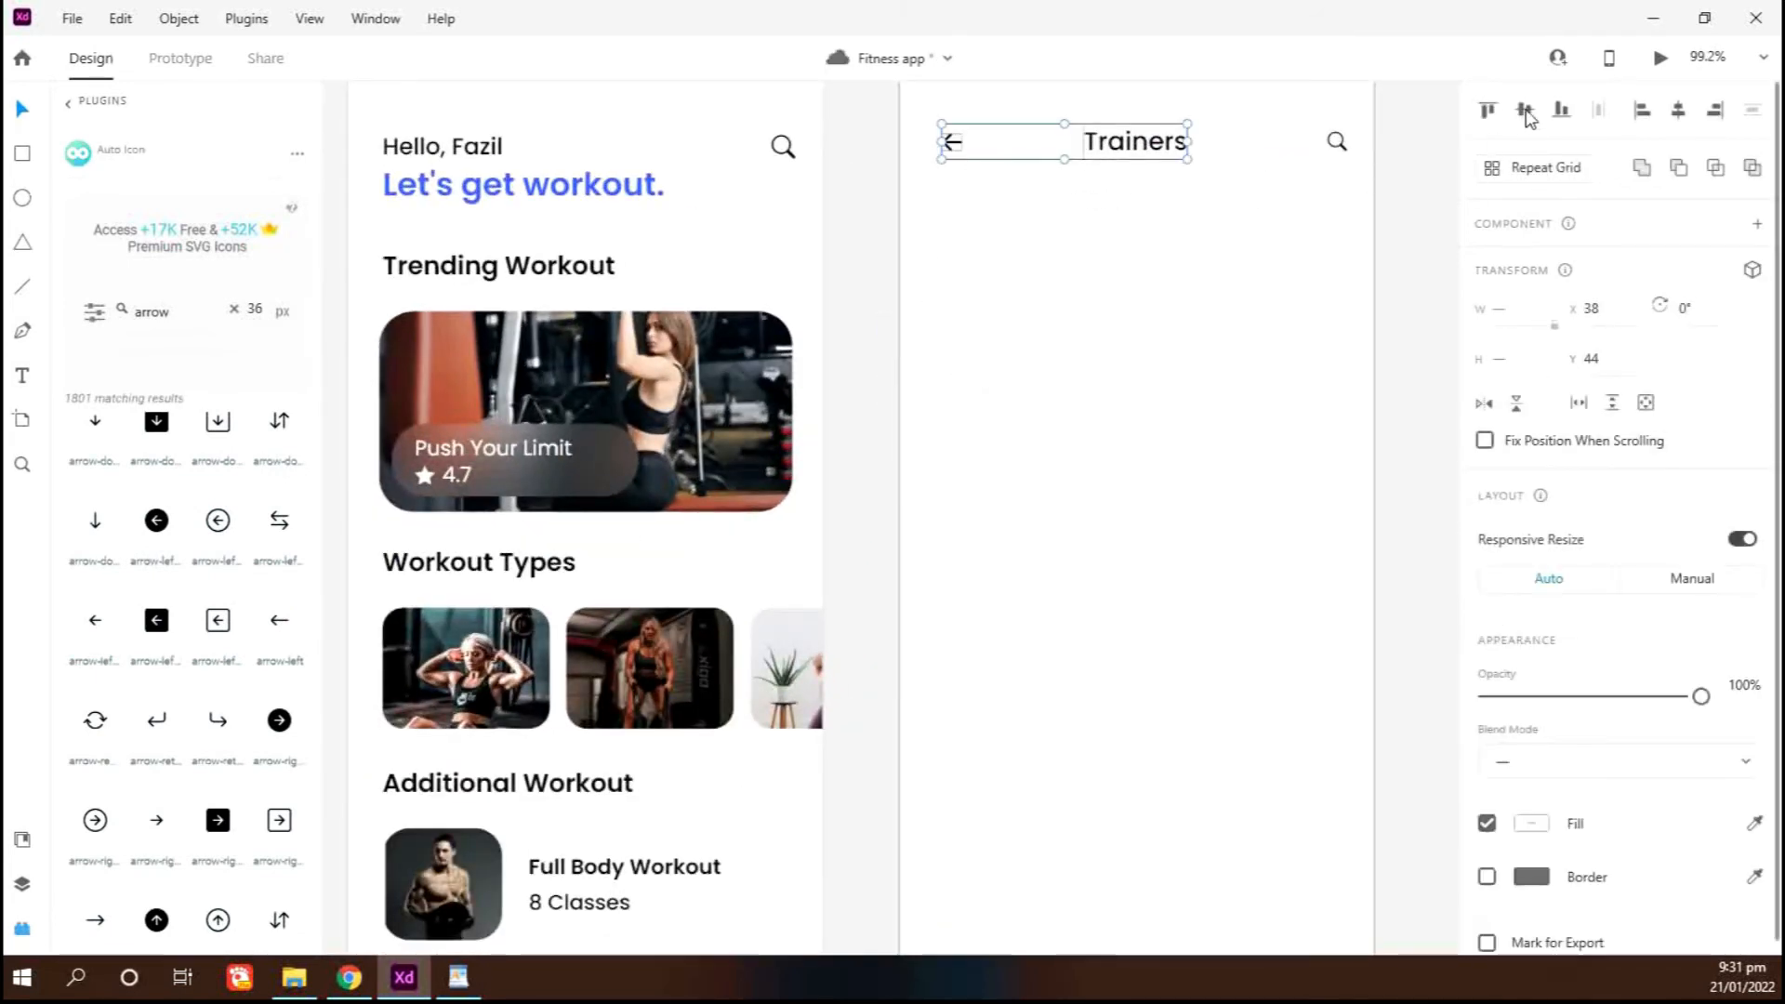
{"action": "left_click", "coordinate": [1524, 111]}
{"action": "key", "text": "Escape"}
{"action": "left_click", "coordinate": [948, 146]}
{"action": "key", "text": "shift+Left"}
{"action": "key", "text": "Left"}
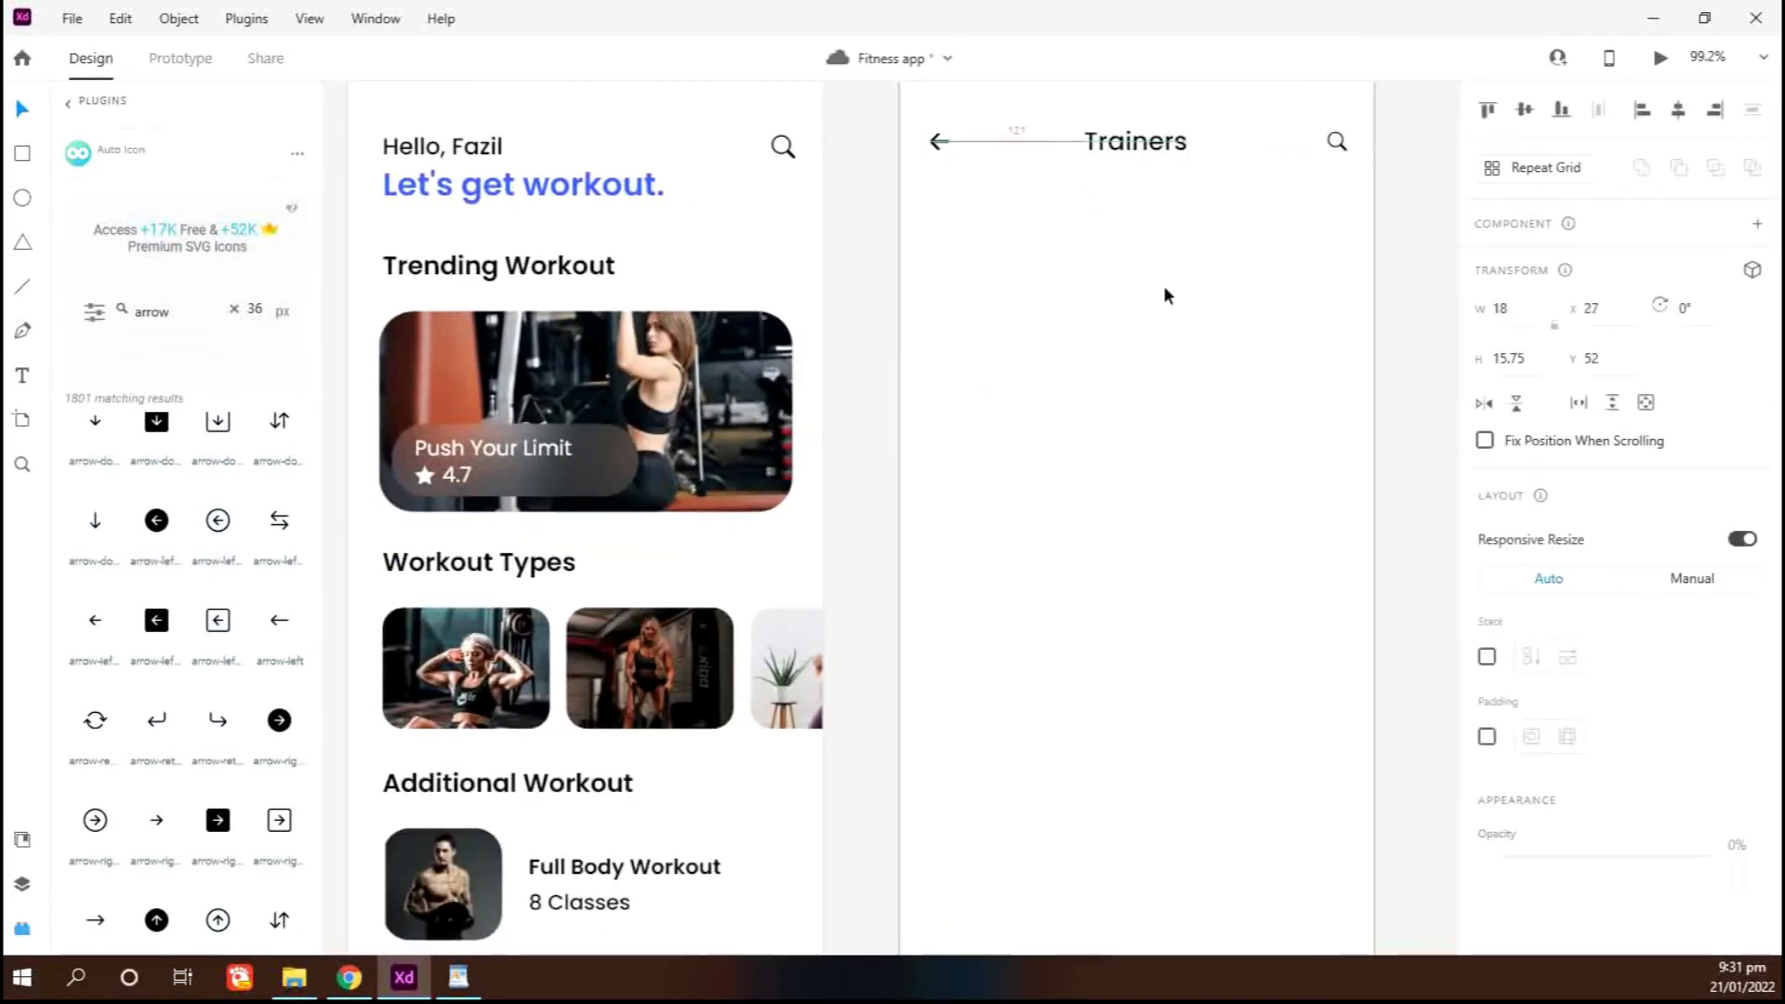
Lighten the fill of the back arrow and search icon on the Trainers screen from black to dark grey
{"action": "left_click", "coordinate": [1164, 390]}
{"action": "left_click", "coordinate": [943, 145]}
{"action": "left_click", "coordinate": [1437, 361]}
{"action": "scroll", "coordinate": [1268, 429], "scroll_direction": "down", "scroll_amount": 3}
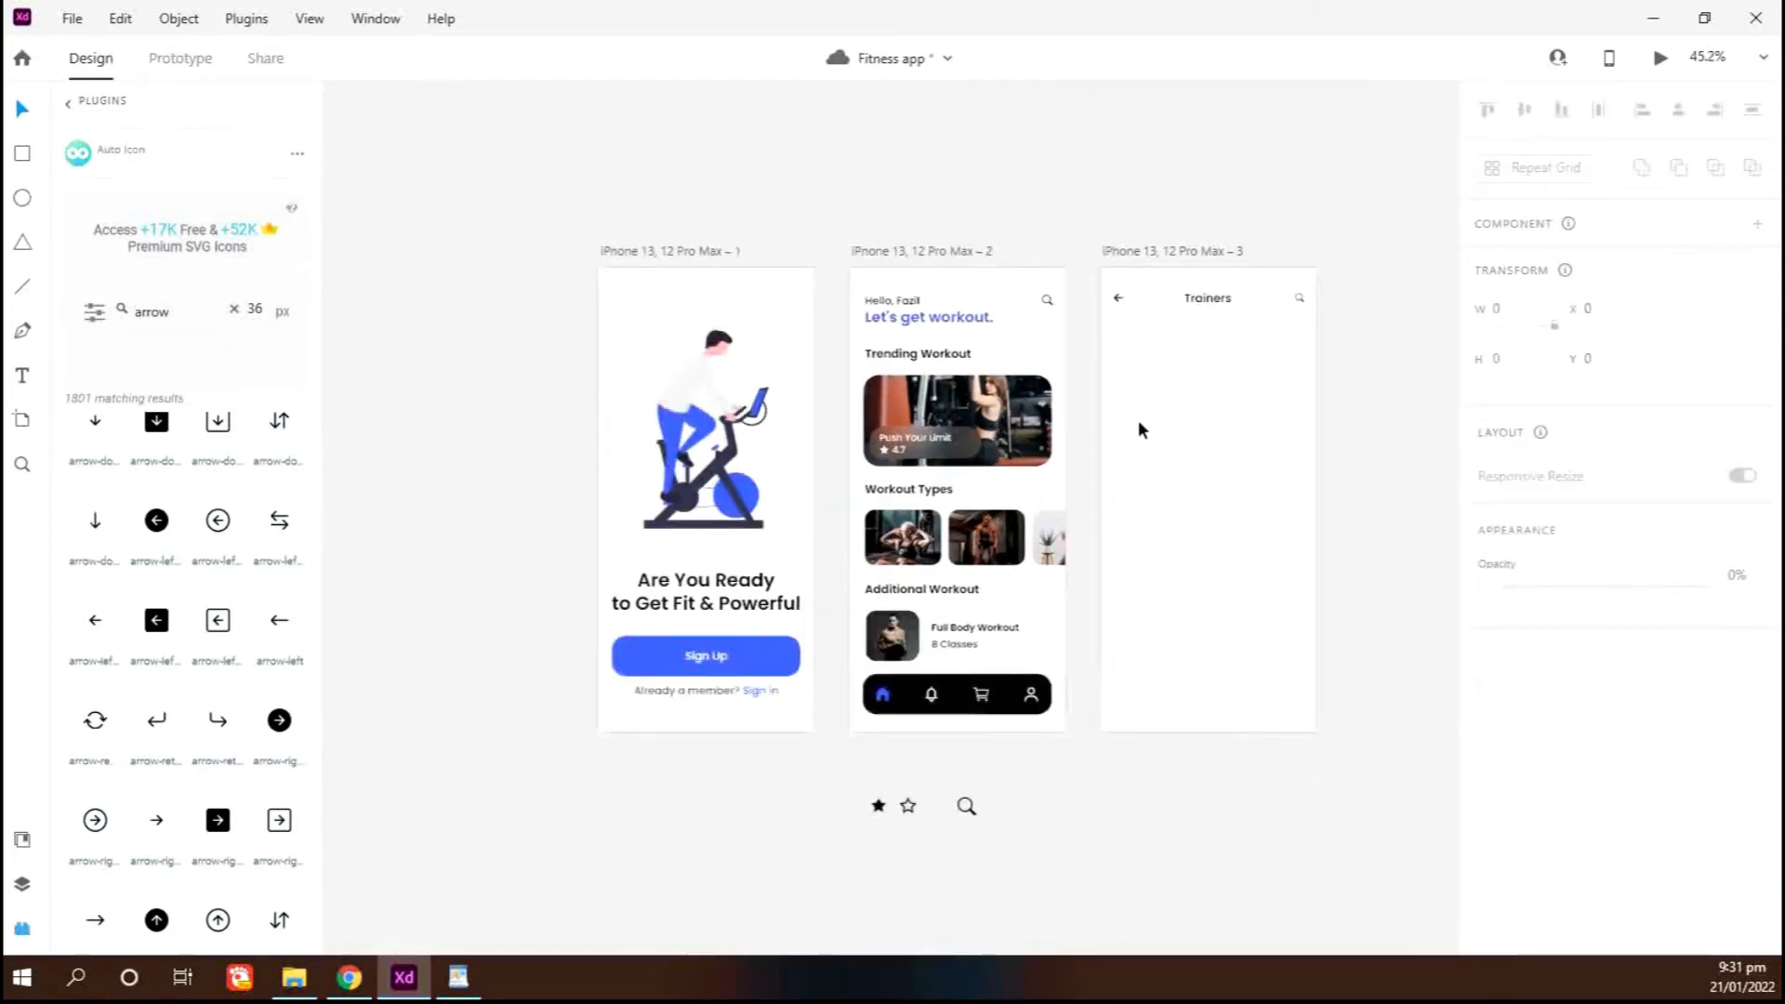
{"action": "left_click", "coordinate": [1111, 306]}
{"action": "scroll", "coordinate": [1610, 777], "scroll_direction": "down", "scroll_amount": 3}
{"action": "left_click", "coordinate": [1532, 808]}
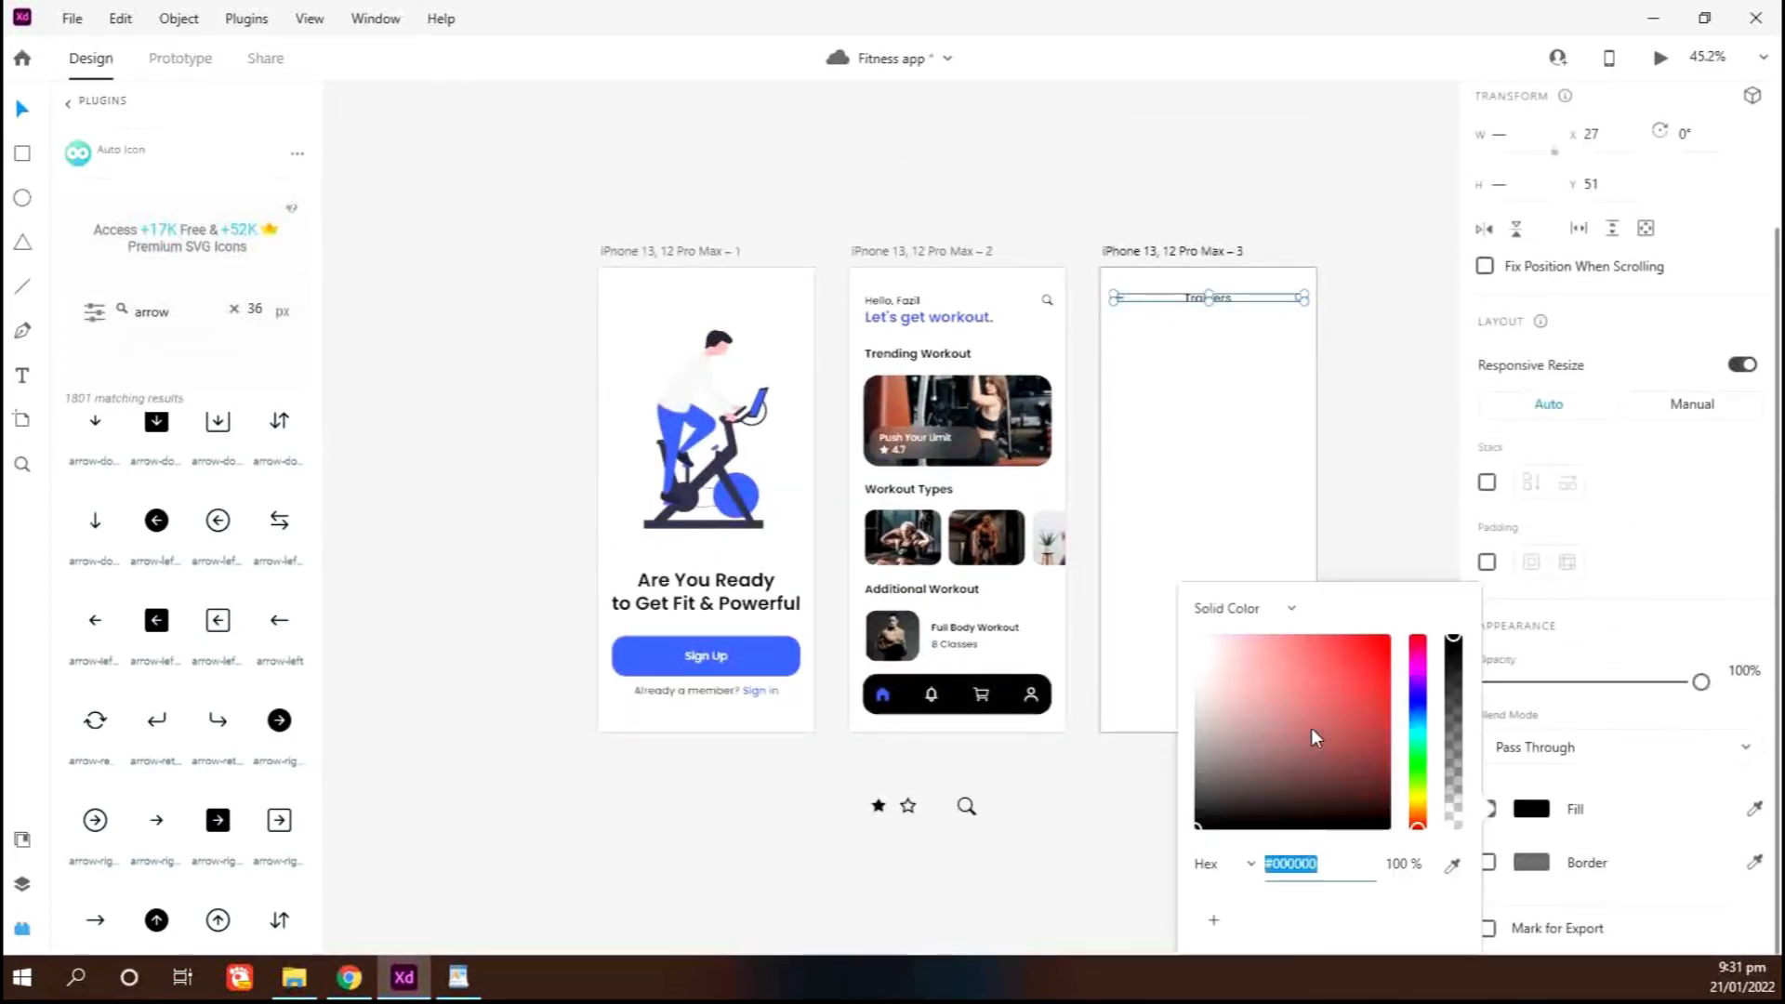
{"action": "left_click", "coordinate": [1409, 462]}
Lighten the home screen's search icon fill to a matching dark grey
{"action": "left_click", "coordinate": [1050, 302]}
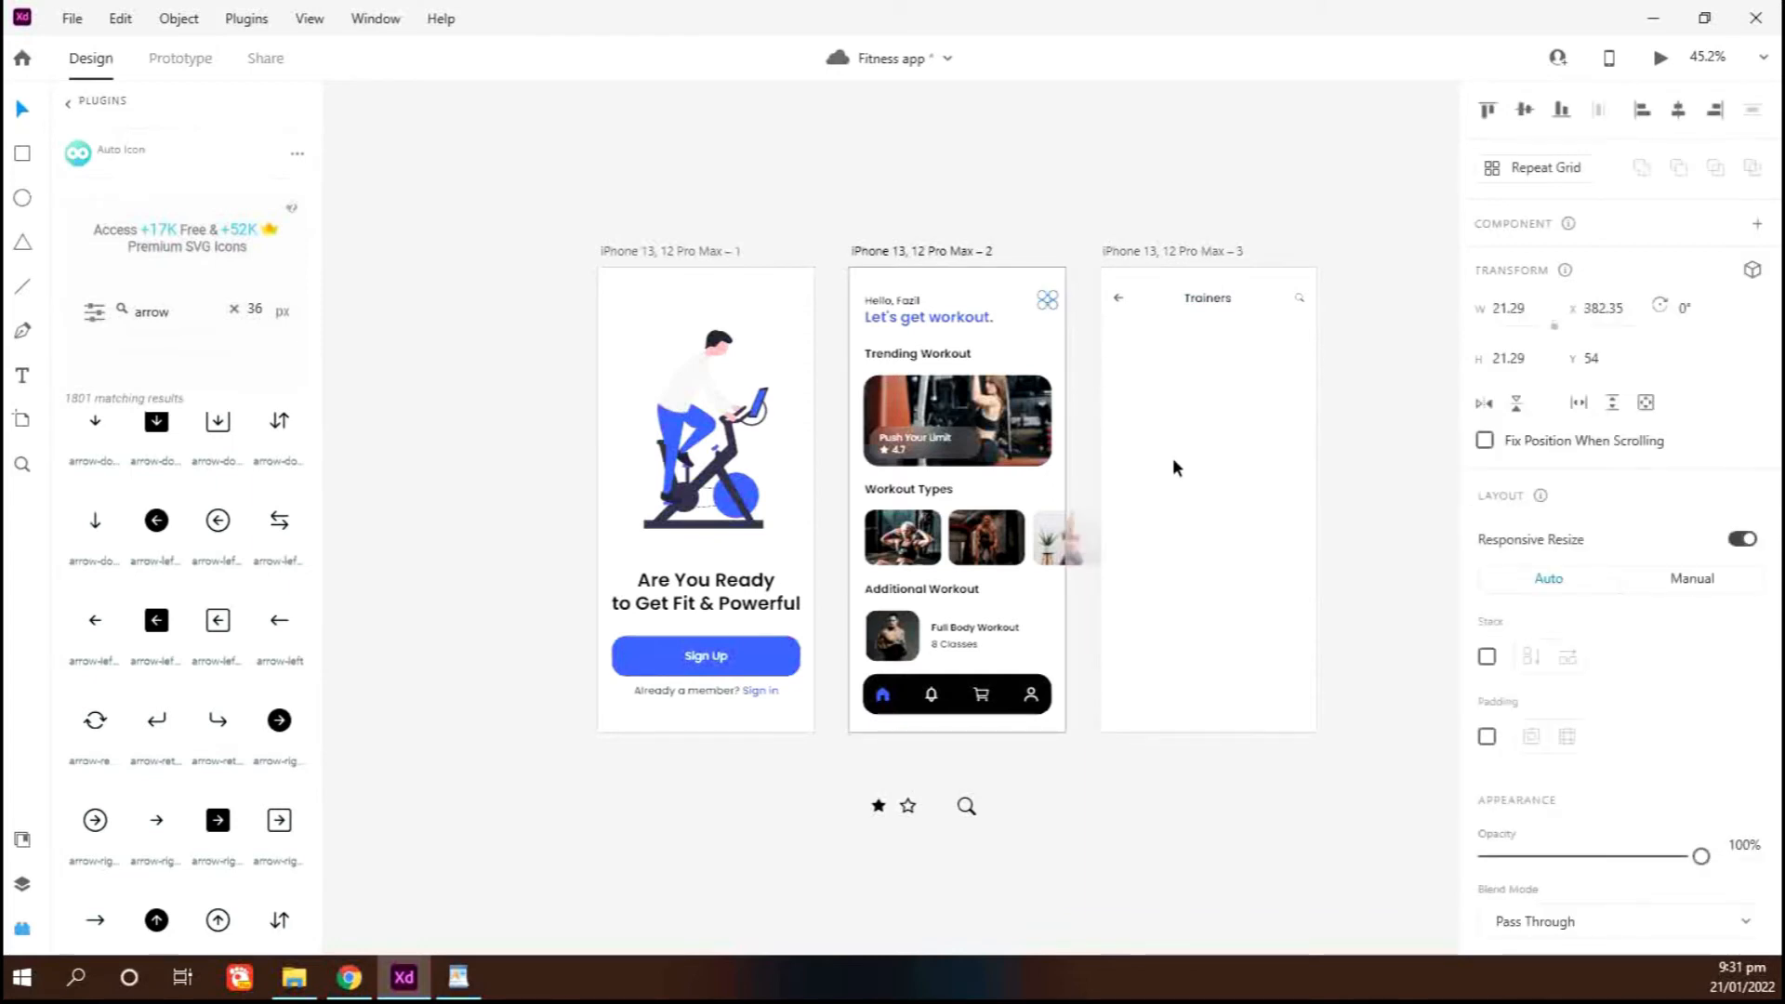
{"action": "scroll", "coordinate": [1622, 676], "scroll_direction": "down", "scroll_amount": 3}
{"action": "left_click", "coordinate": [1535, 813]}
{"action": "left_click", "coordinate": [1348, 506]}
{"action": "scroll", "coordinate": [1116, 298], "scroll_direction": "up", "scroll_amount": 5}
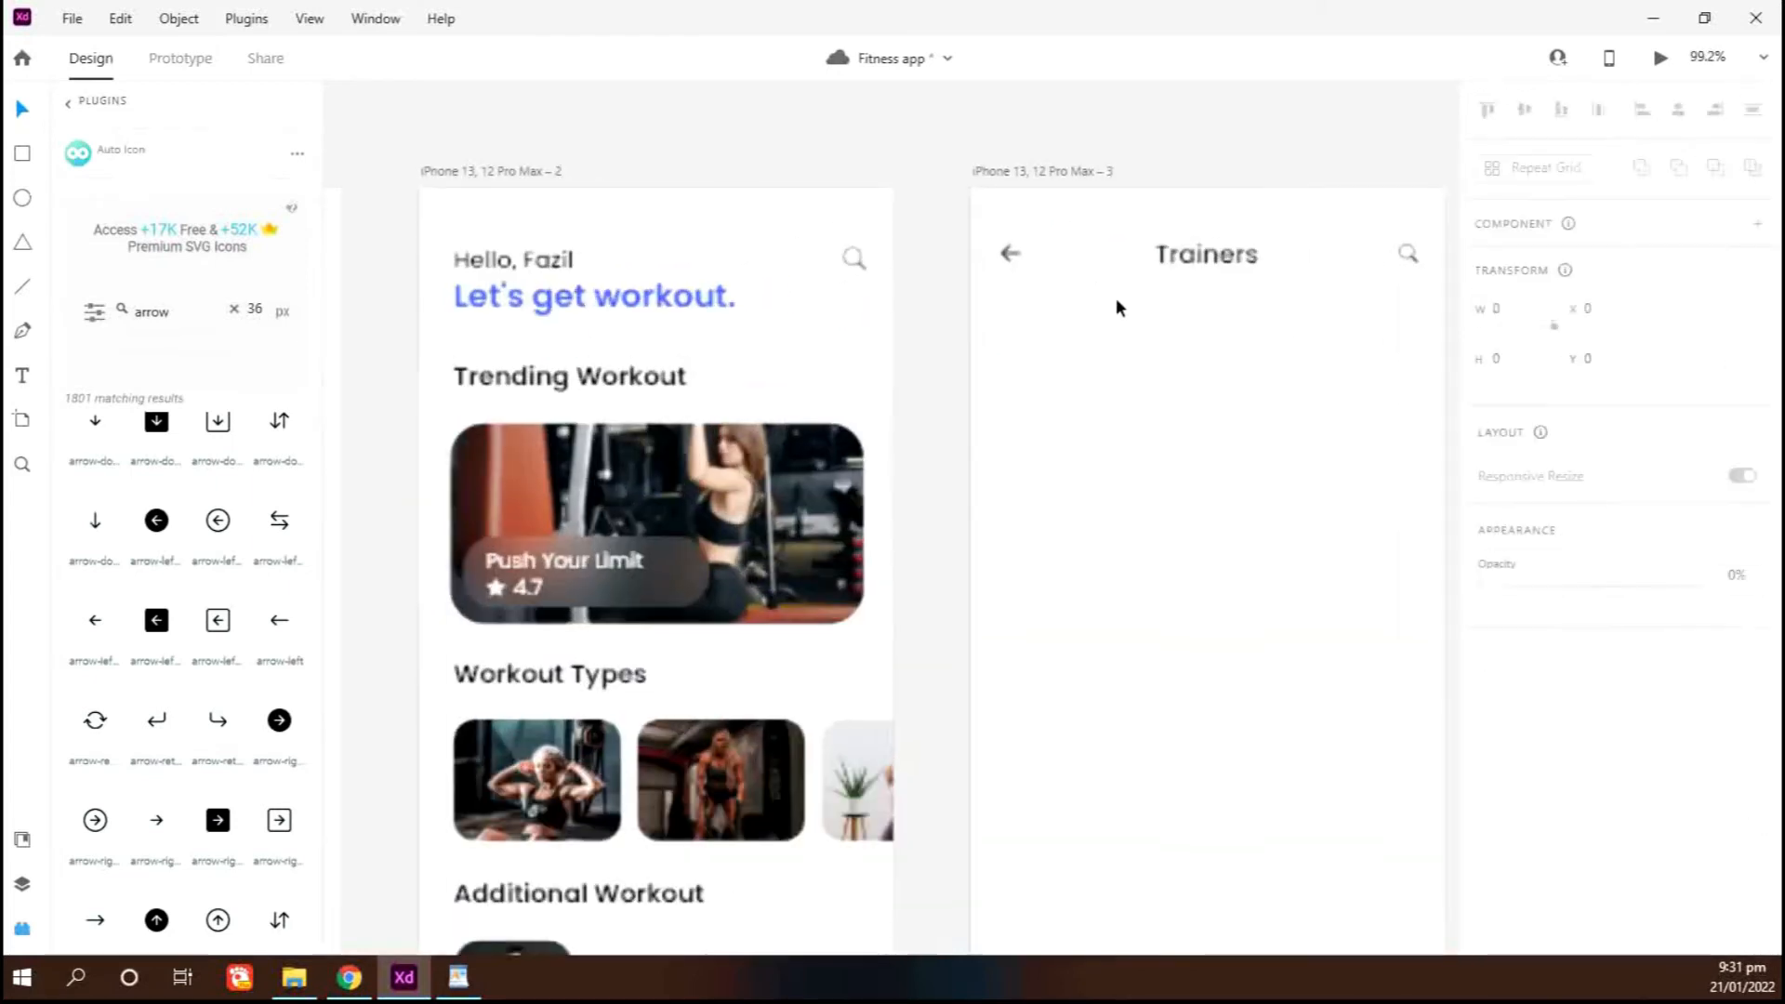
{"action": "left_click", "coordinate": [867, 209]}
{"action": "scroll", "coordinate": [1538, 728], "scroll_direction": "down", "scroll_amount": 3}
{"action": "left_click", "coordinate": [1076, 586]}
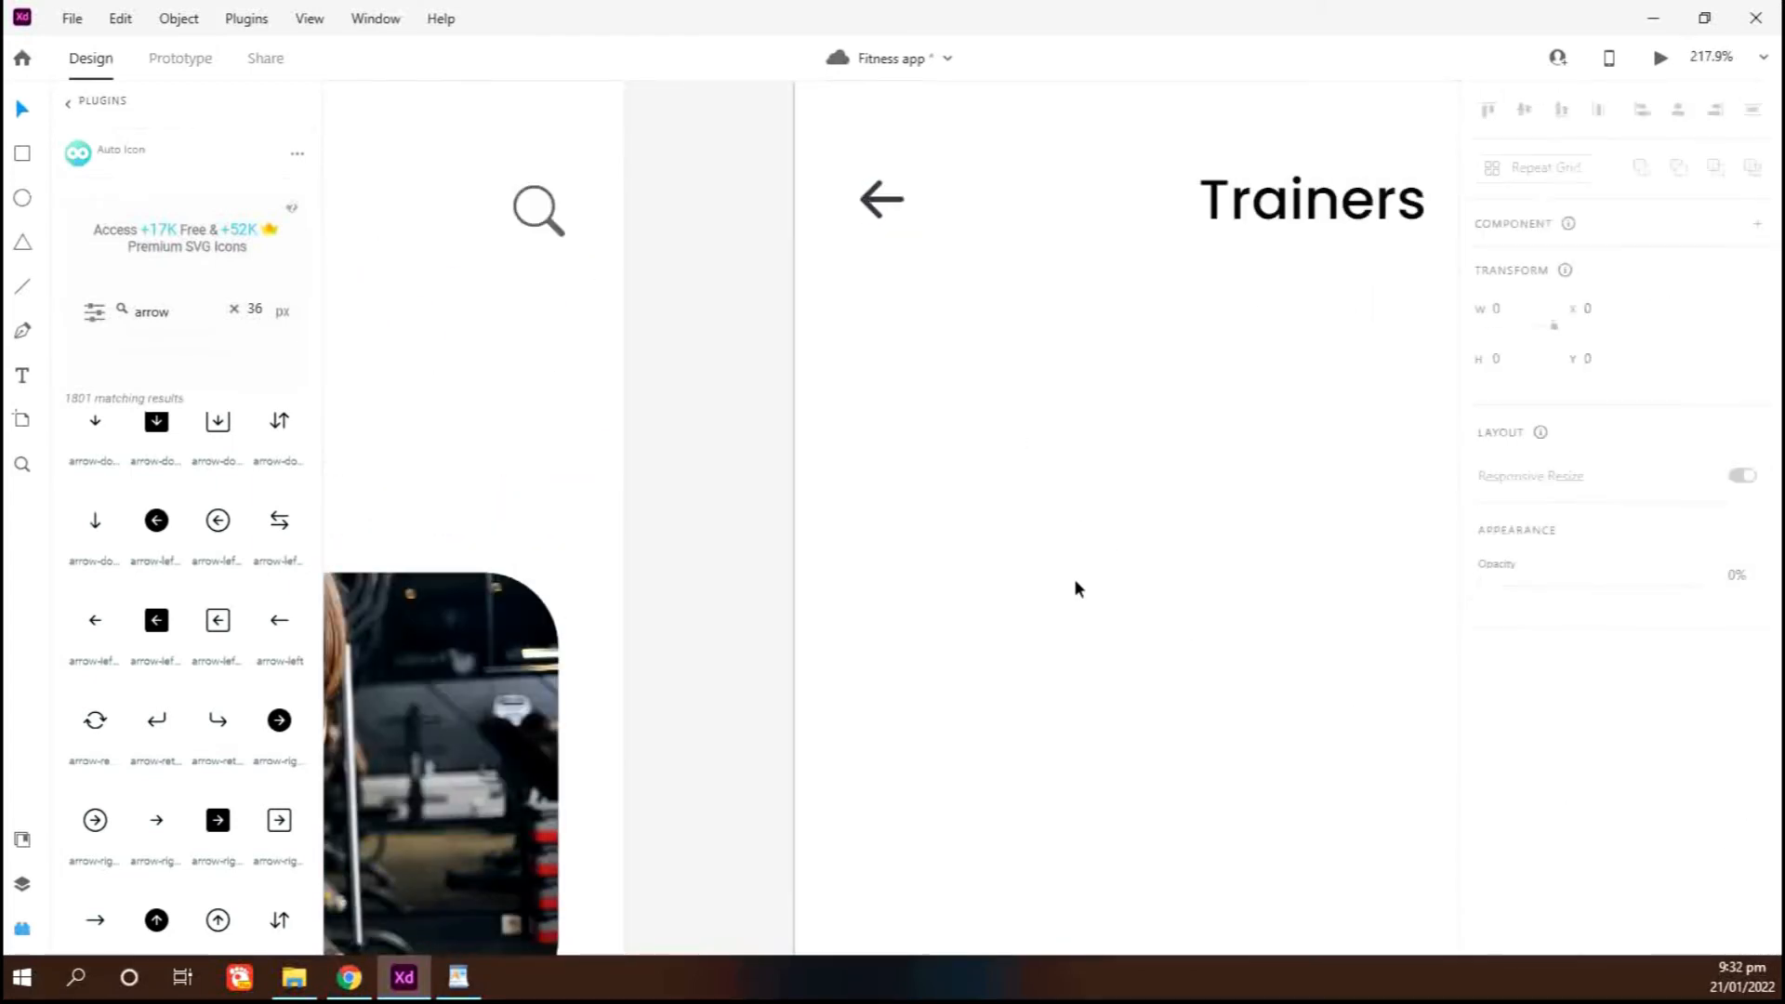
Copy the "Trending Workout" heading to the Trainers screen at X 27, Y 149 and change its text to "Popular Trainers"
{"action": "scroll", "coordinate": [1076, 586], "scroll_direction": "down", "scroll_amount": 4}
{"action": "left_click_drag", "start_coordinate": [761, 464], "coordinate": [1126, 454], "text": "alt"}
{"action": "key", "text": "Return"}
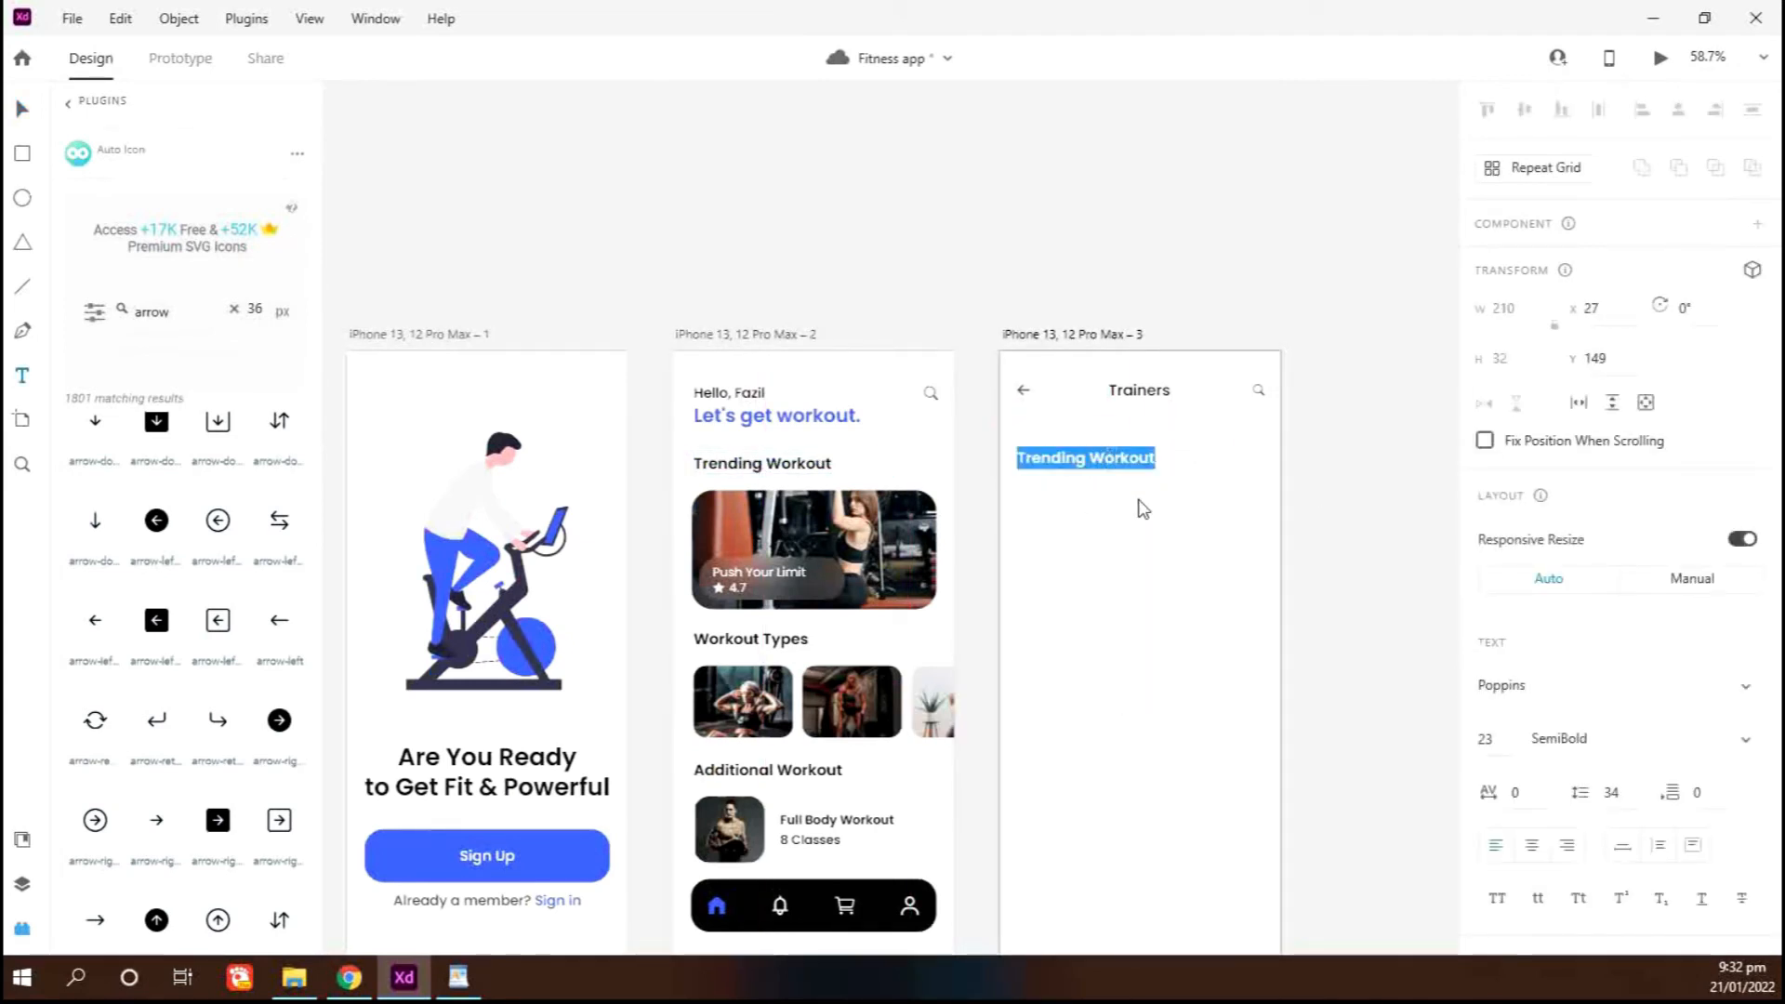
{"action": "type", "text": "Popular Trainers"}
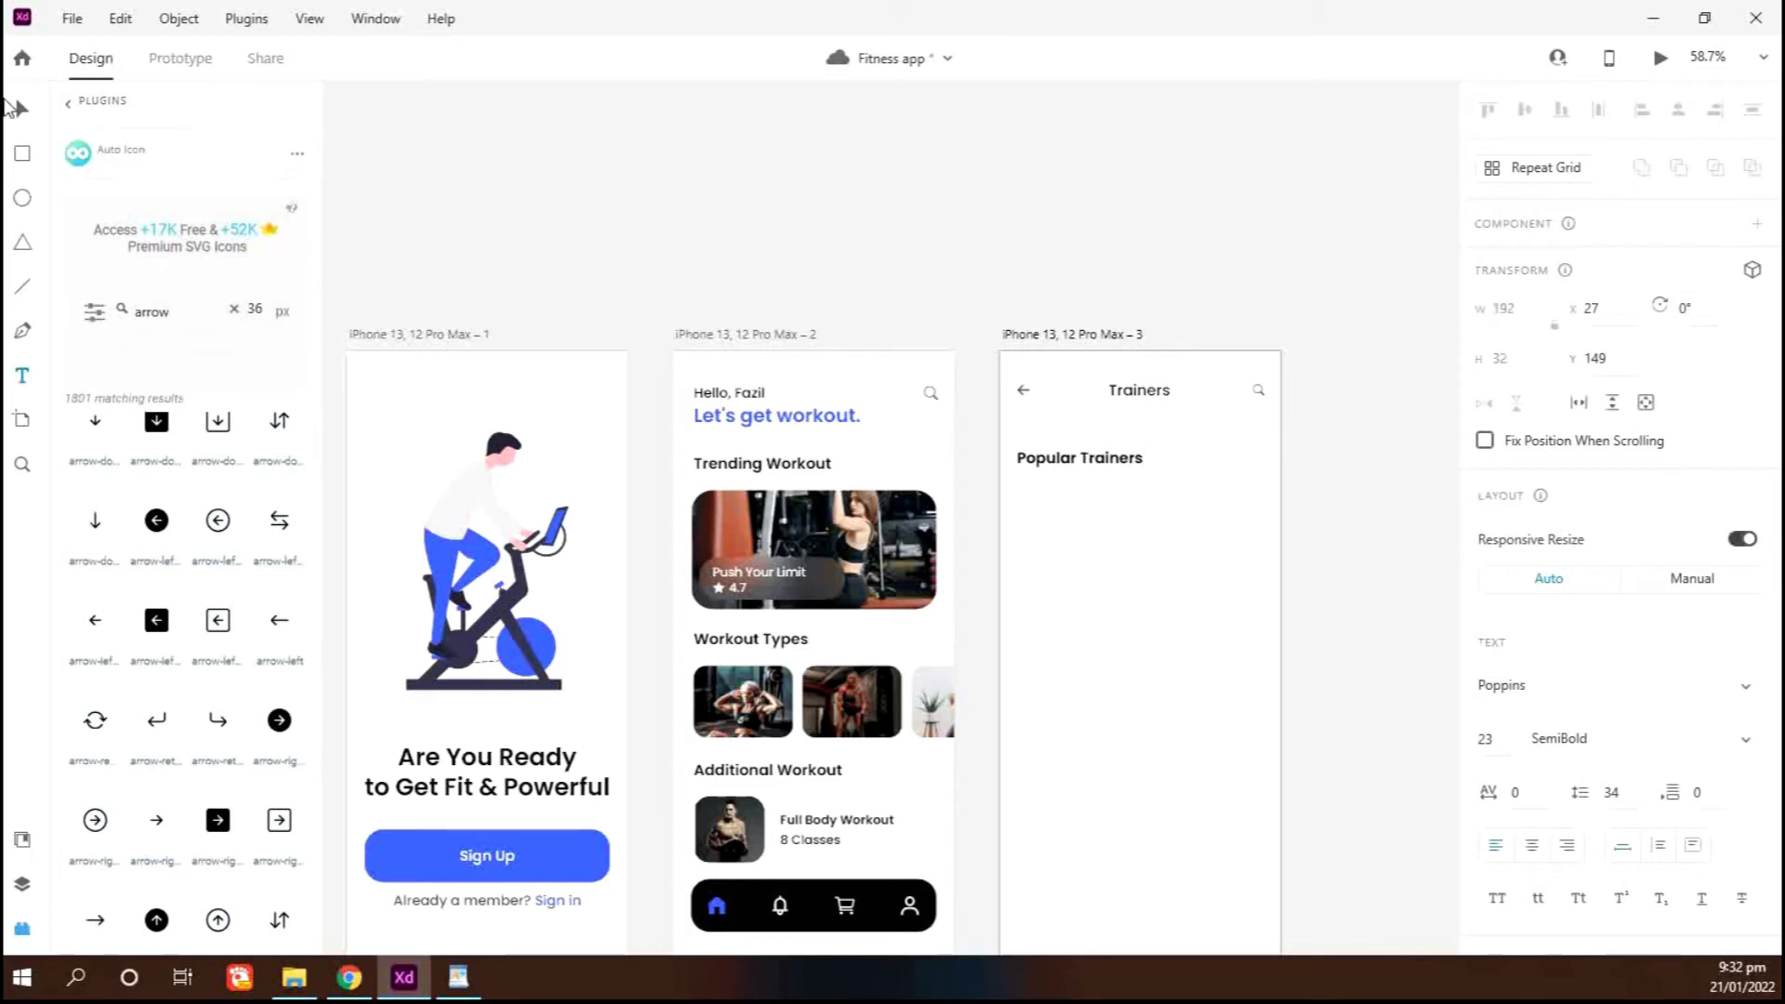
{"action": "left_click", "coordinate": [10, 107]}
{"action": "left_click", "coordinate": [1076, 530]}
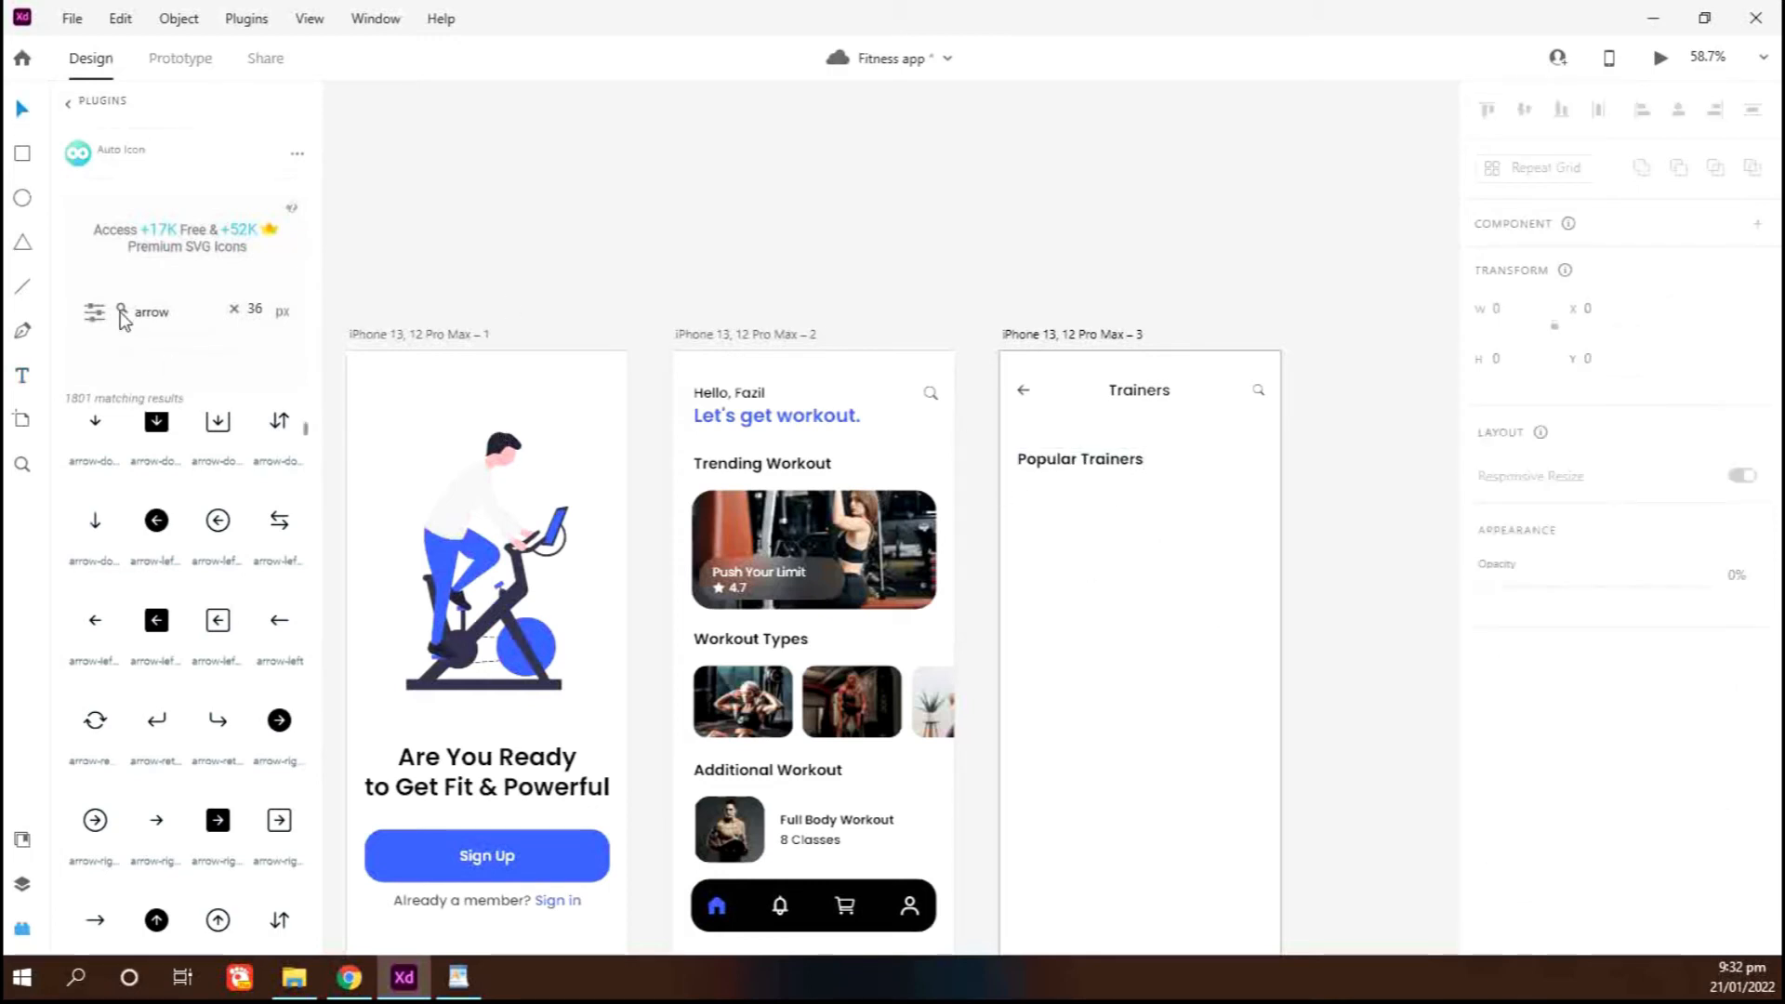
Draw a rectangle about 233 by 273 below the "Popular Trainers" heading and round its corners to 22
{"action": "mouse_move", "coordinate": [1018, 494]}
{"action": "left_mouse_down"}
{"action": "mouse_move", "coordinate": [1156, 650]}
{"action": "mouse_move", "coordinate": [1144, 669]}
{"action": "mouse_move", "coordinate": [1171, 672]}
{"action": "left_mouse_up"}
{"action": "scroll", "coordinate": [1164, 558], "scroll_direction": "up", "scroll_amount": 3}
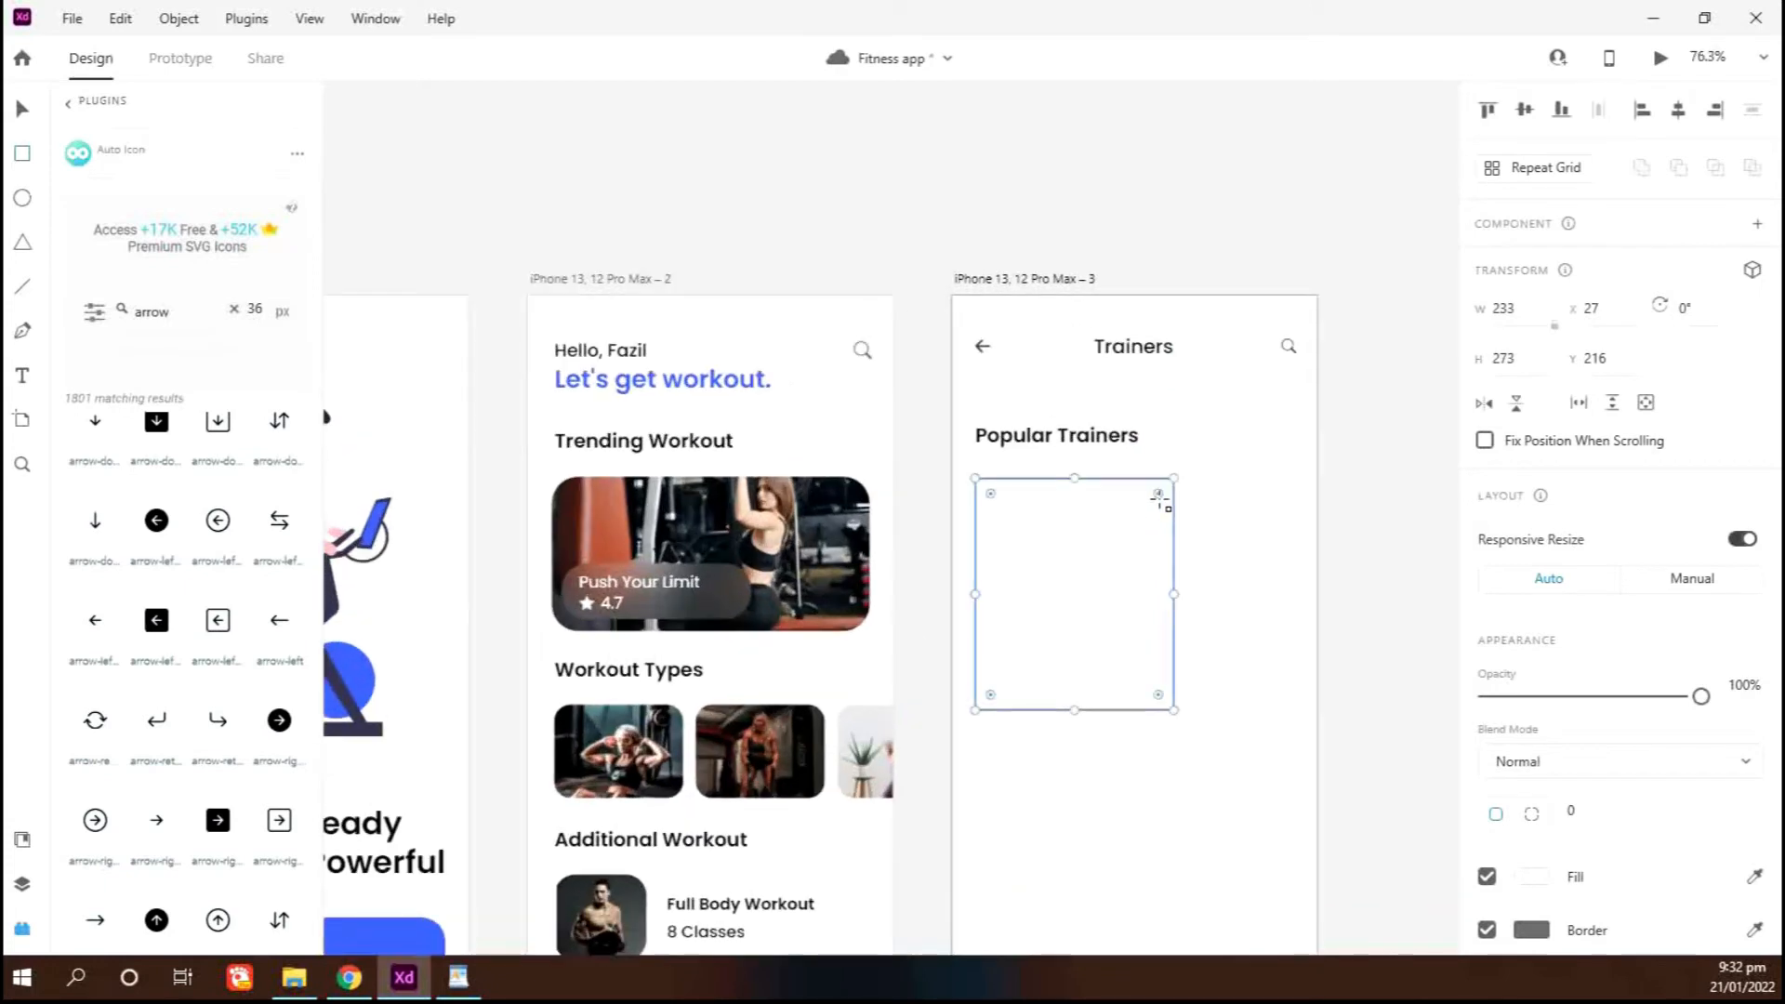
{"action": "left_click_drag", "start_coordinate": [1160, 497], "coordinate": [1154, 503]}
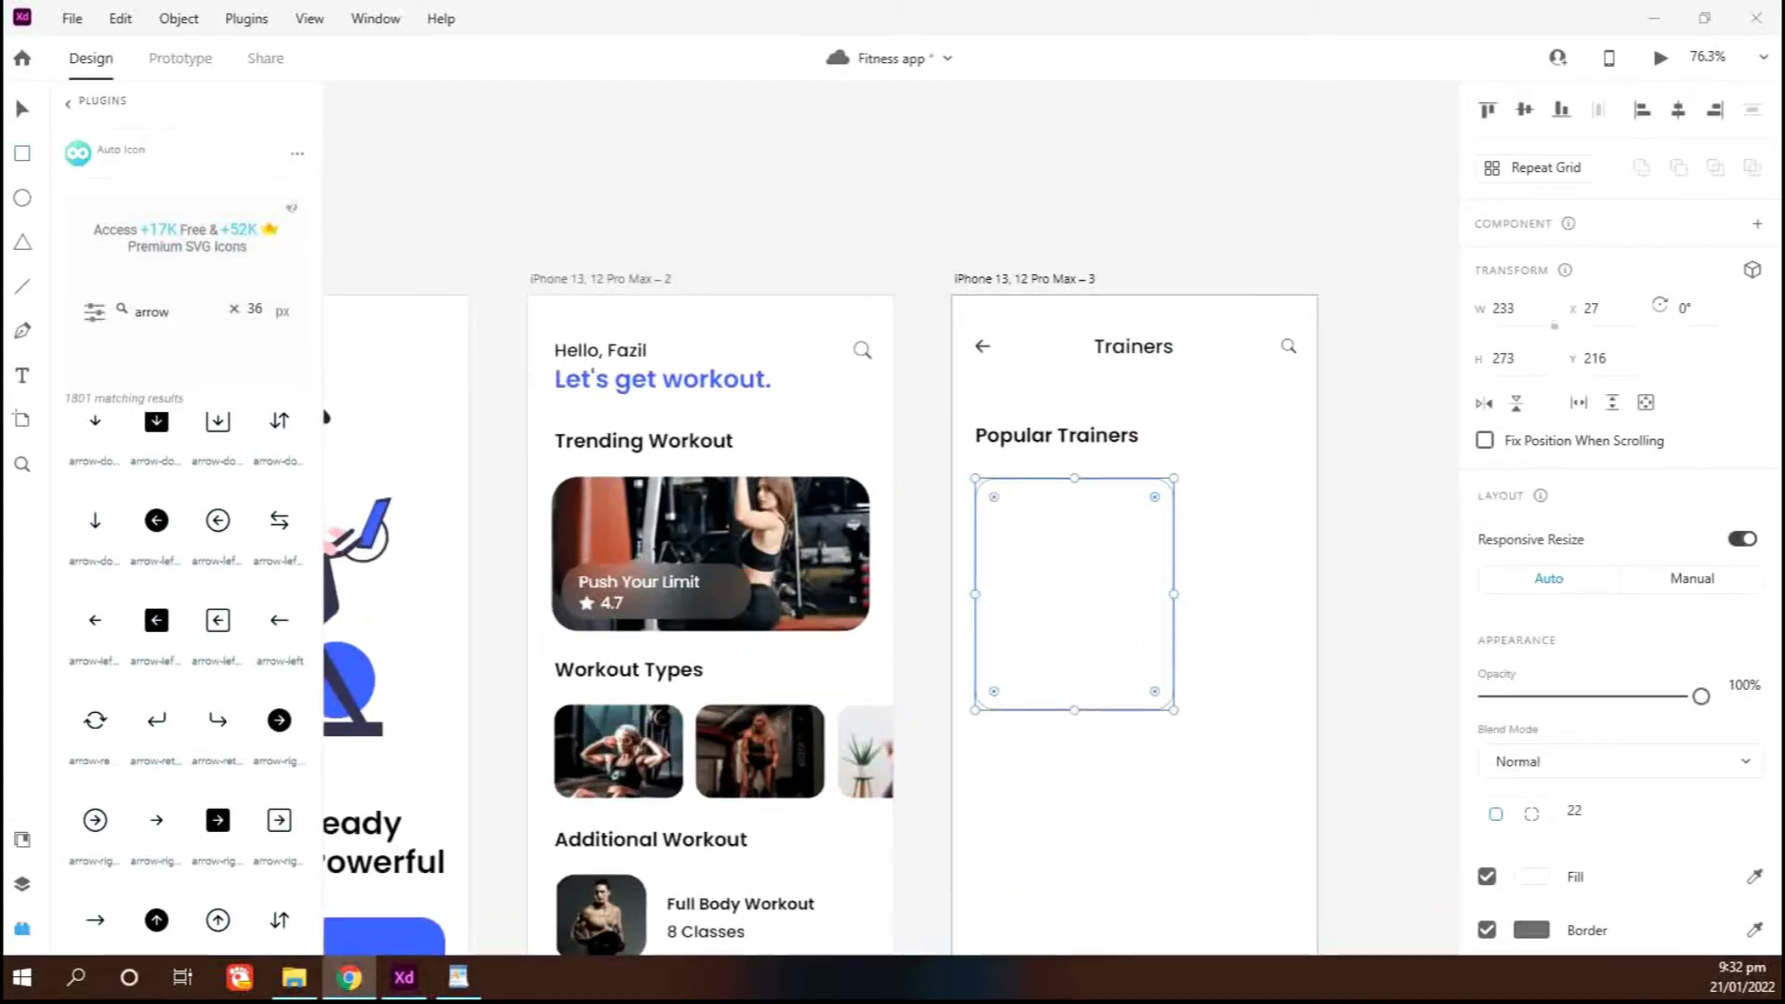
Fill the rounded card with the shirtless male trainer's photo from the File Explorer folder and show the document assets
{"action": "left_click", "coordinate": [293, 977]}
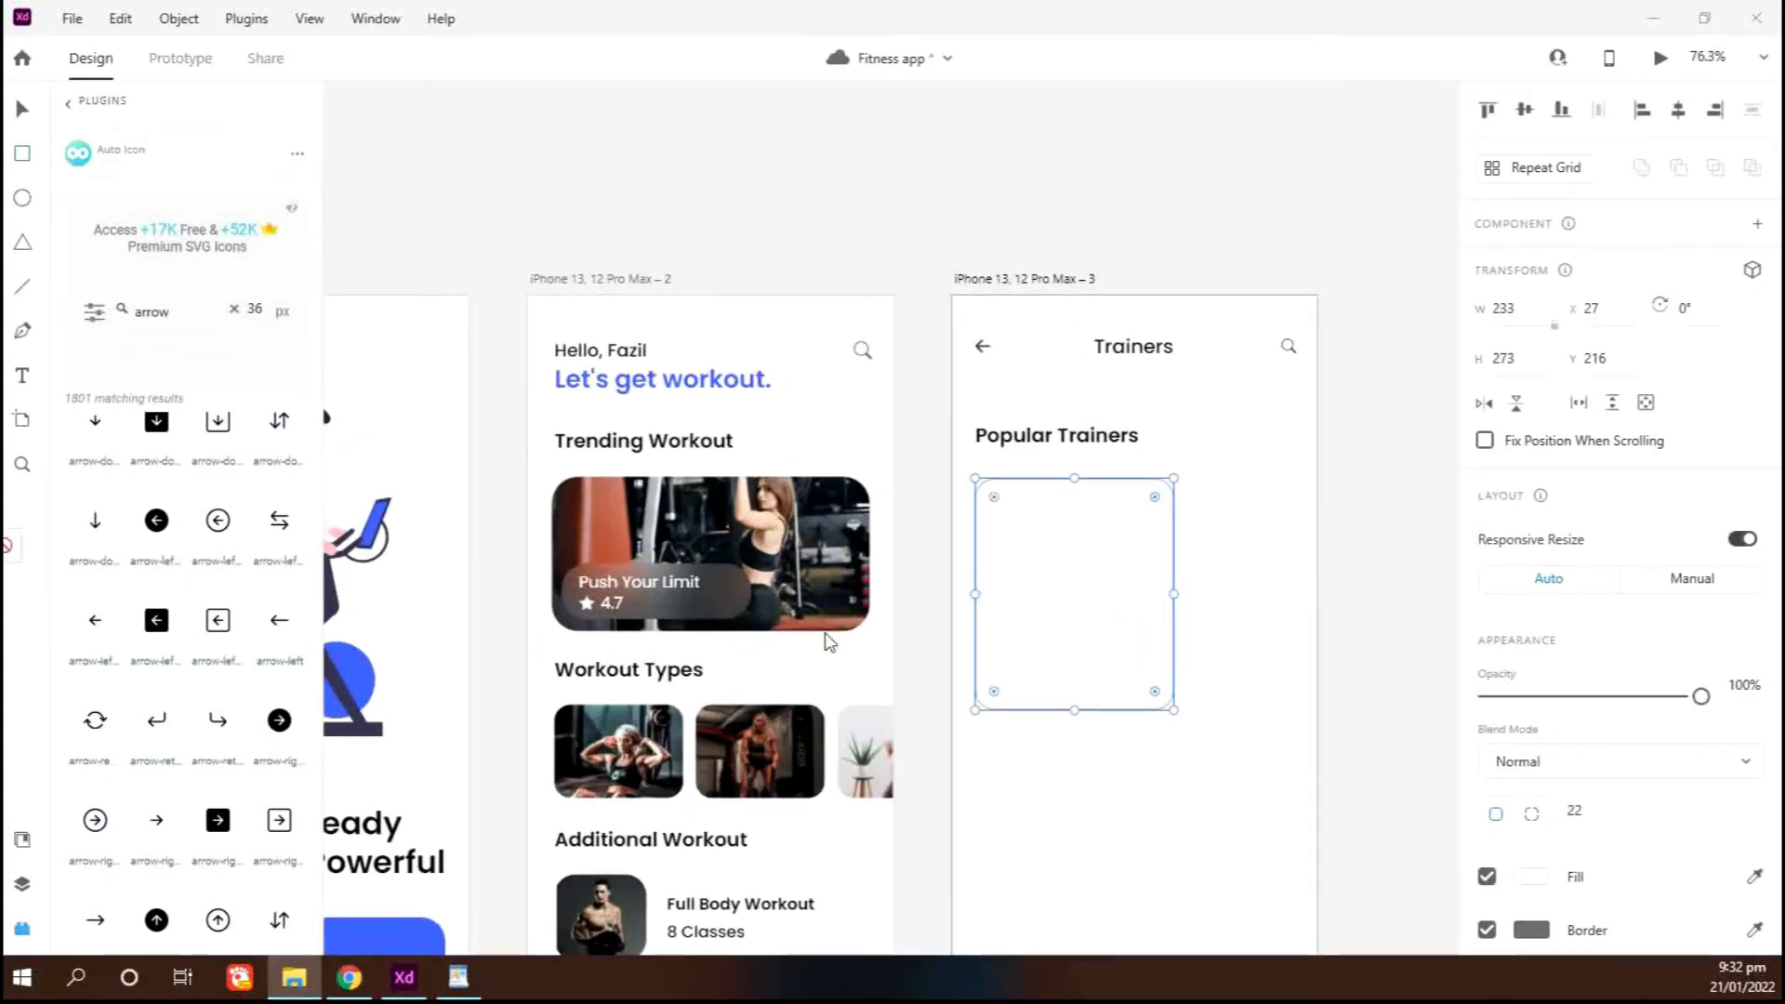
{"action": "left_click_drag", "start_coordinate": [830, 642], "coordinate": [1111, 648]}
{"action": "double_click", "coordinate": [1112, 630]}
{"action": "left_click", "coordinate": [22, 839]}
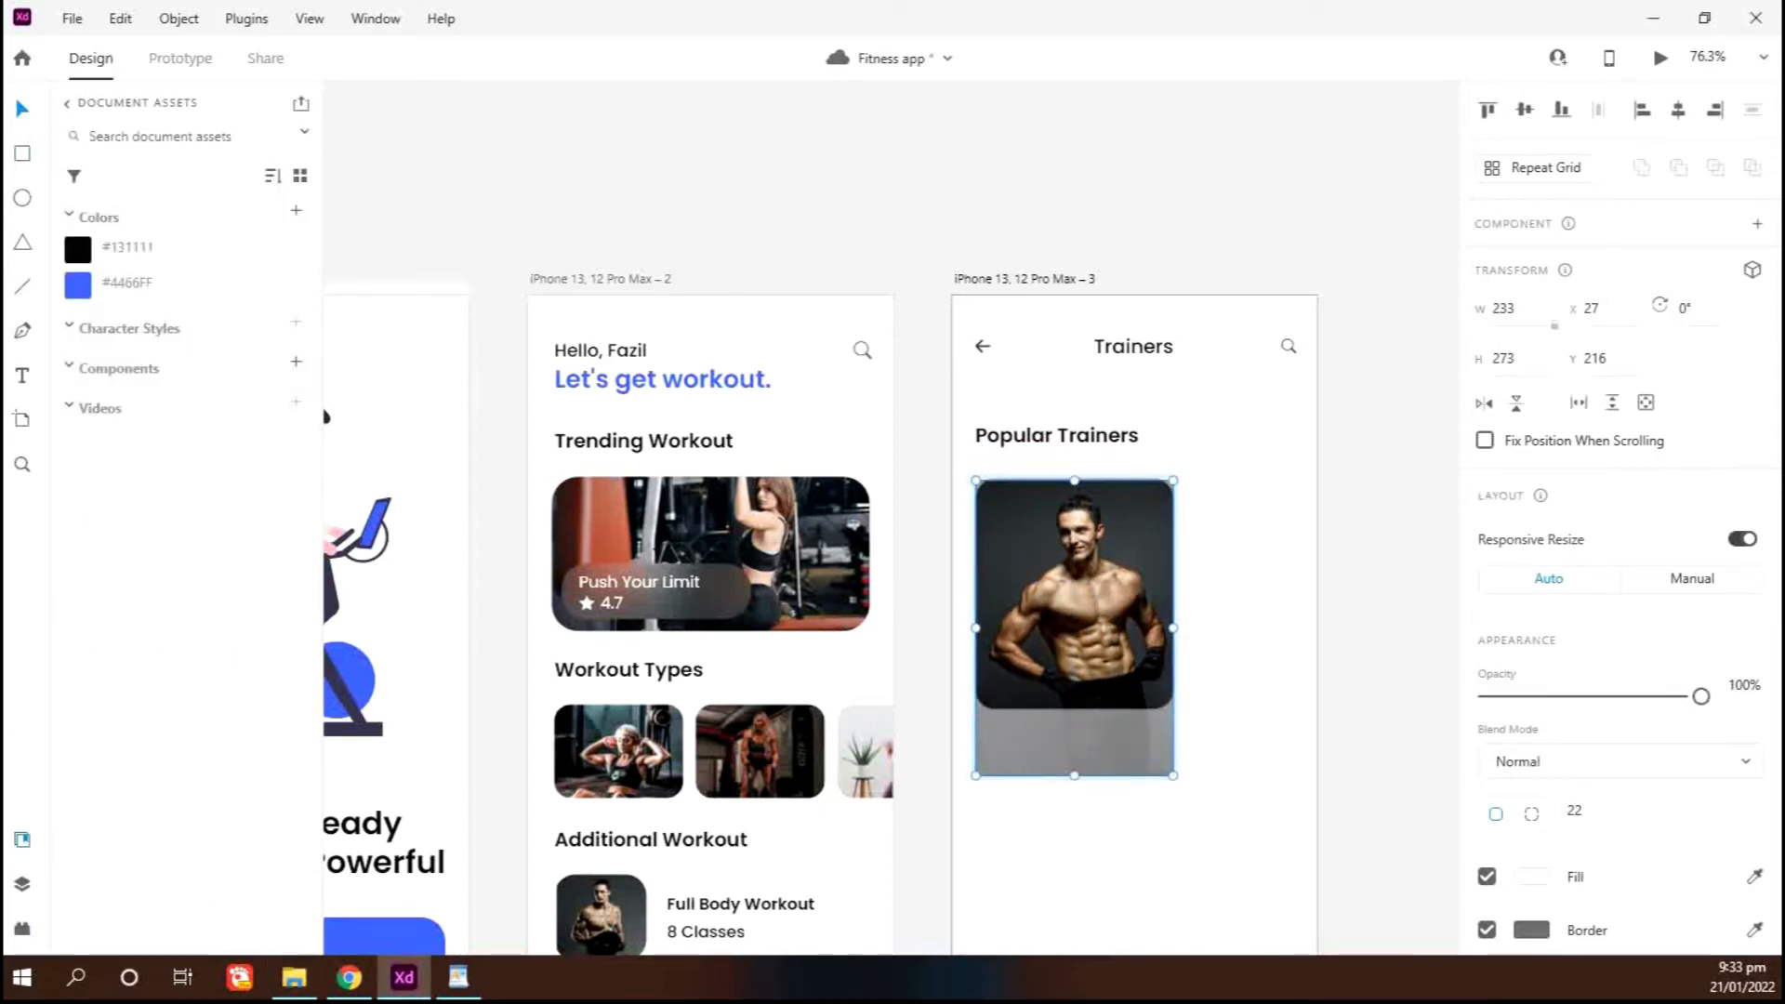
{"action": "left_click", "coordinate": [1205, 666]}
Copy the 4.7 star rating from the Trending Workout card to the upper right corner of the trainer card
{"action": "scroll", "coordinate": [898, 781], "scroll_direction": "down", "scroll_amount": 4}
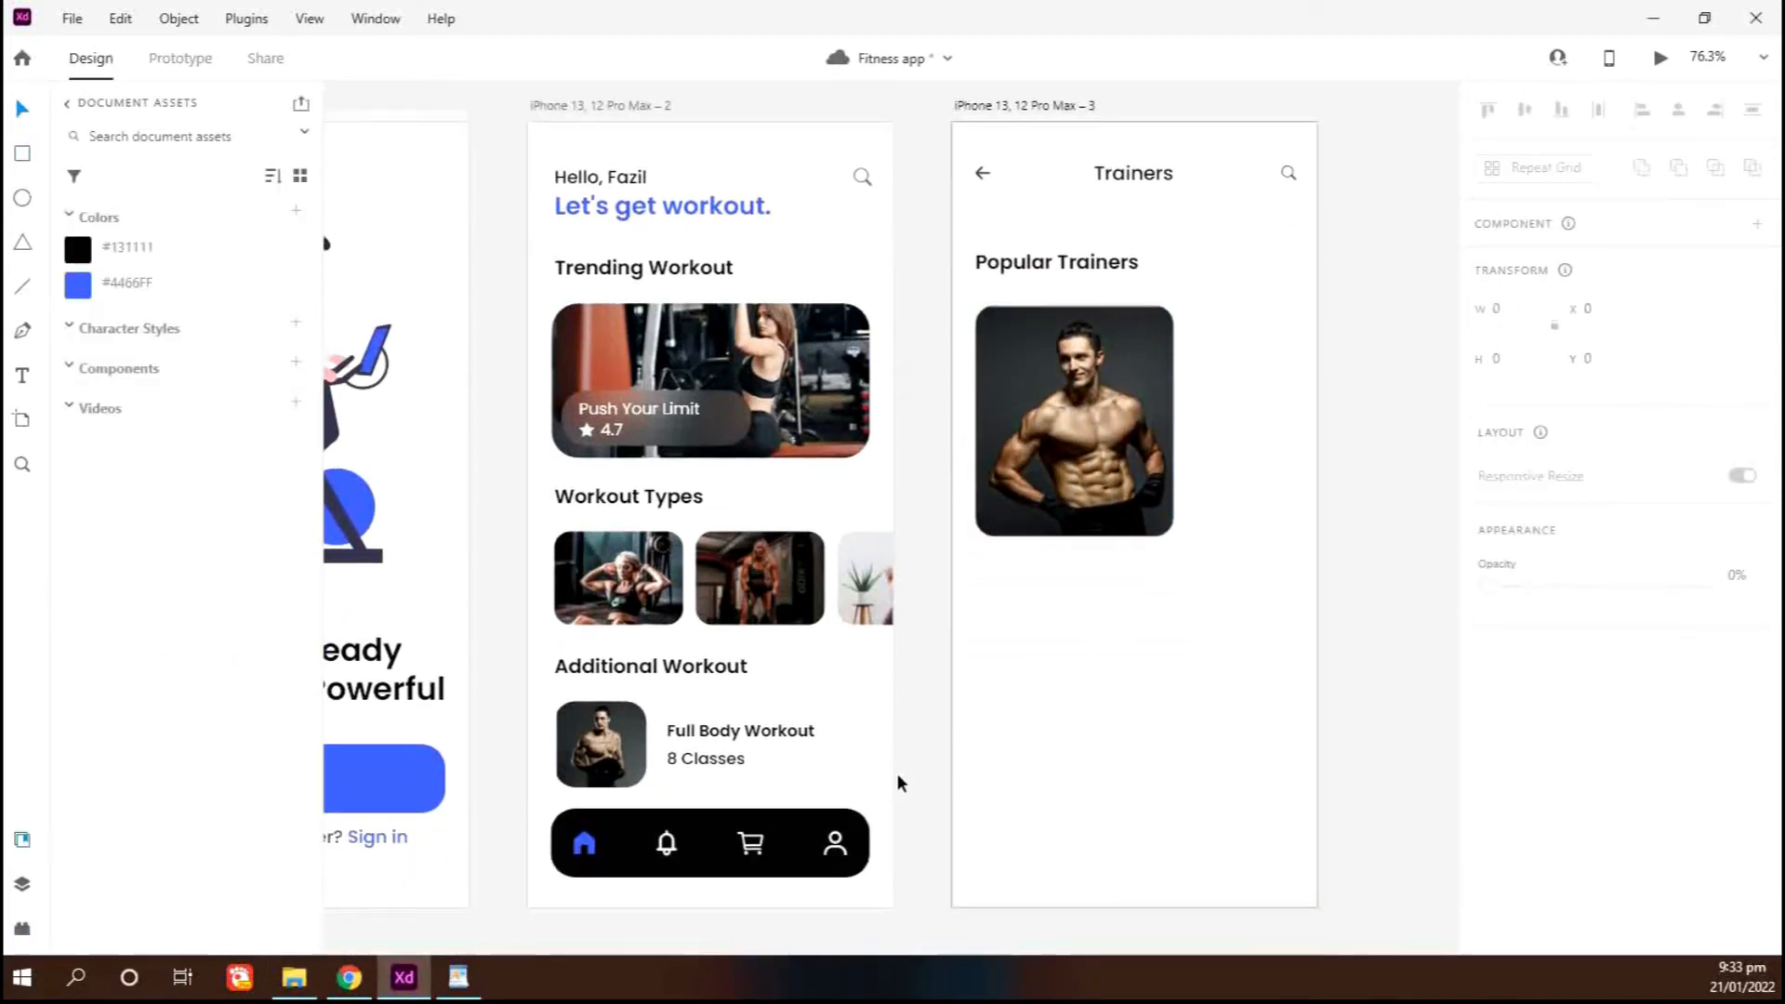
{"action": "left_click", "coordinate": [586, 437]}
{"action": "left_click_drag", "start_coordinate": [586, 437], "coordinate": [1170, 293]}
{"action": "scroll", "coordinate": [1140, 358], "scroll_direction": "up", "scroll_amount": 3}
Shift the trainer's photo slightly upward inside its rounded card
{"action": "left_click", "coordinate": [1140, 378]}
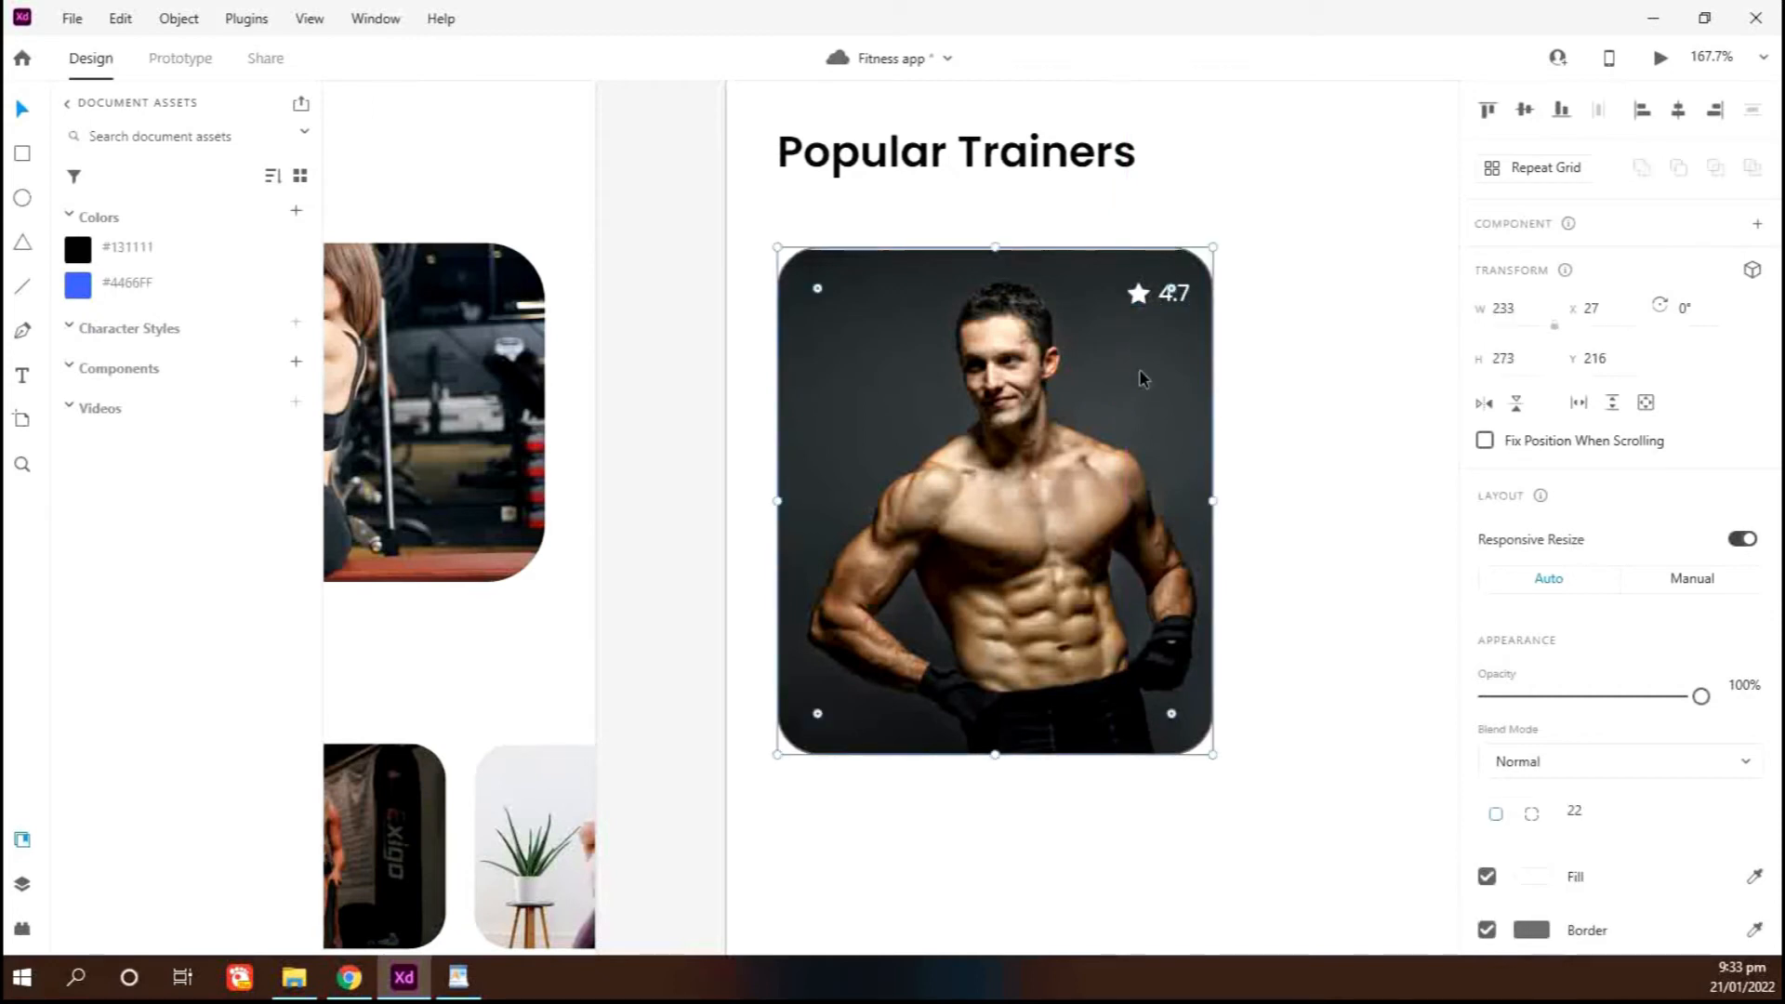
{"action": "double_click", "coordinate": [1152, 385]}
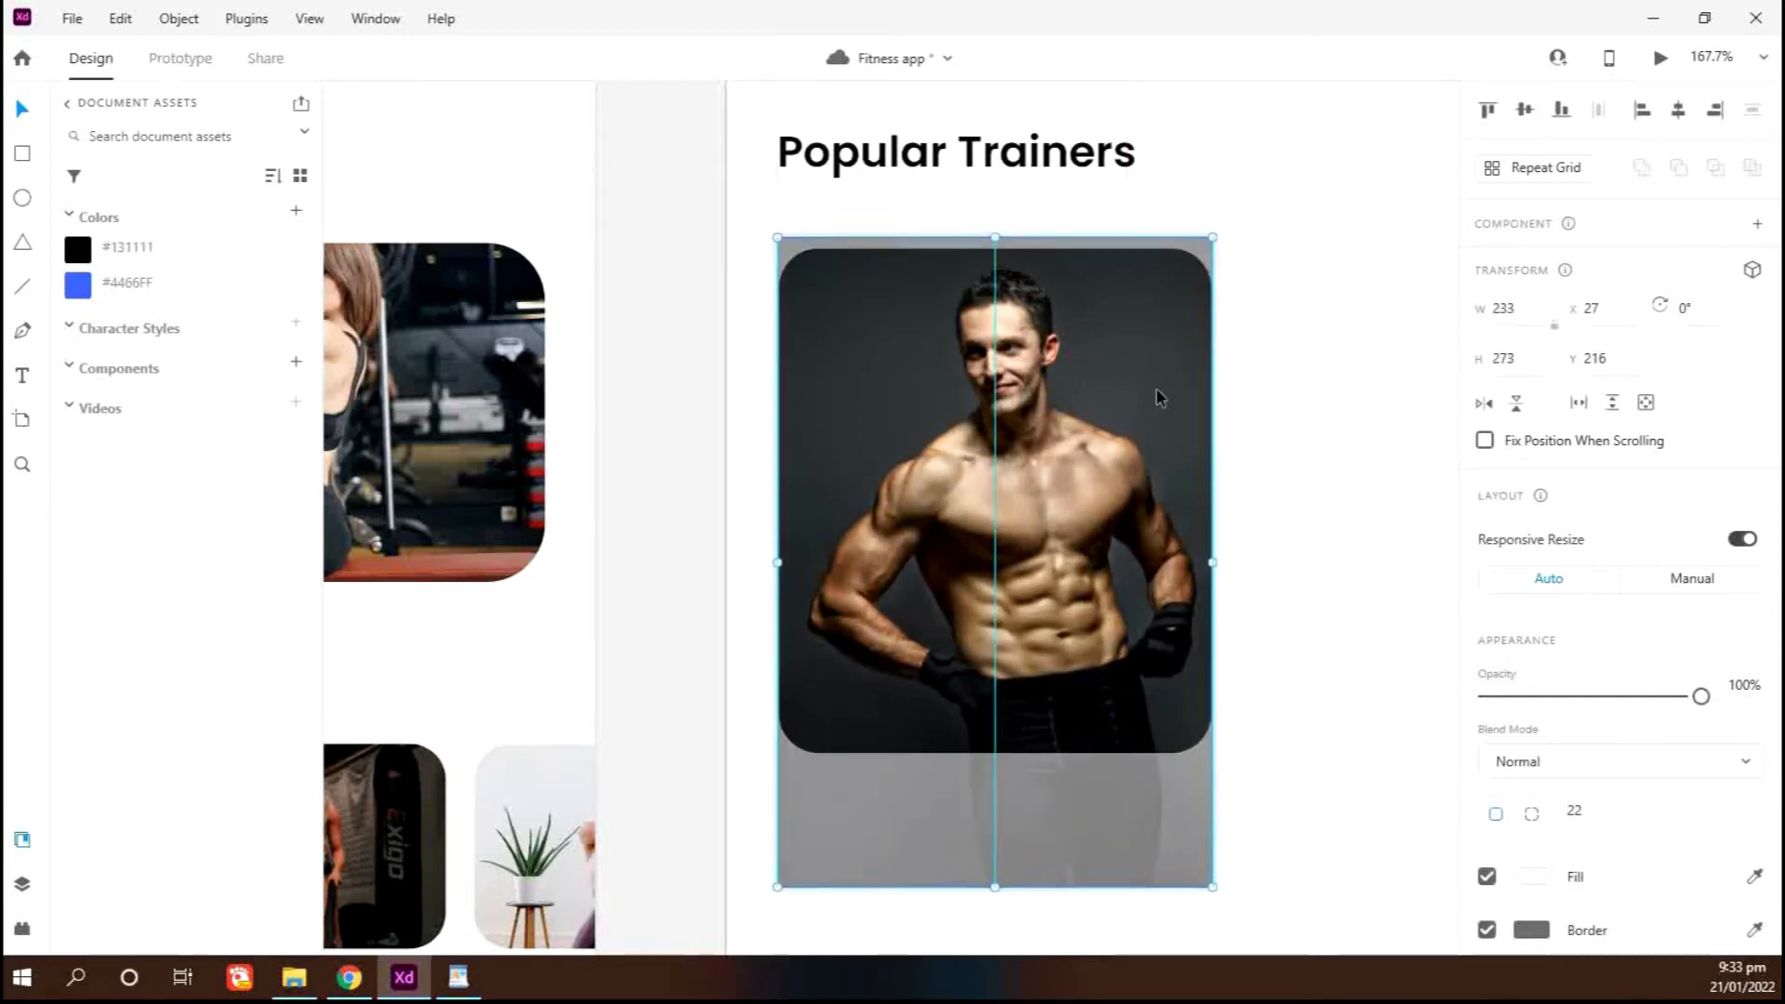
{"action": "left_click", "coordinate": [1263, 405]}
{"action": "scroll", "coordinate": [1270, 499], "scroll_direction": "down", "scroll_amount": 3}
{"action": "scroll", "coordinate": [1434, 550], "scroll_direction": "right", "scroll_amount": 3}
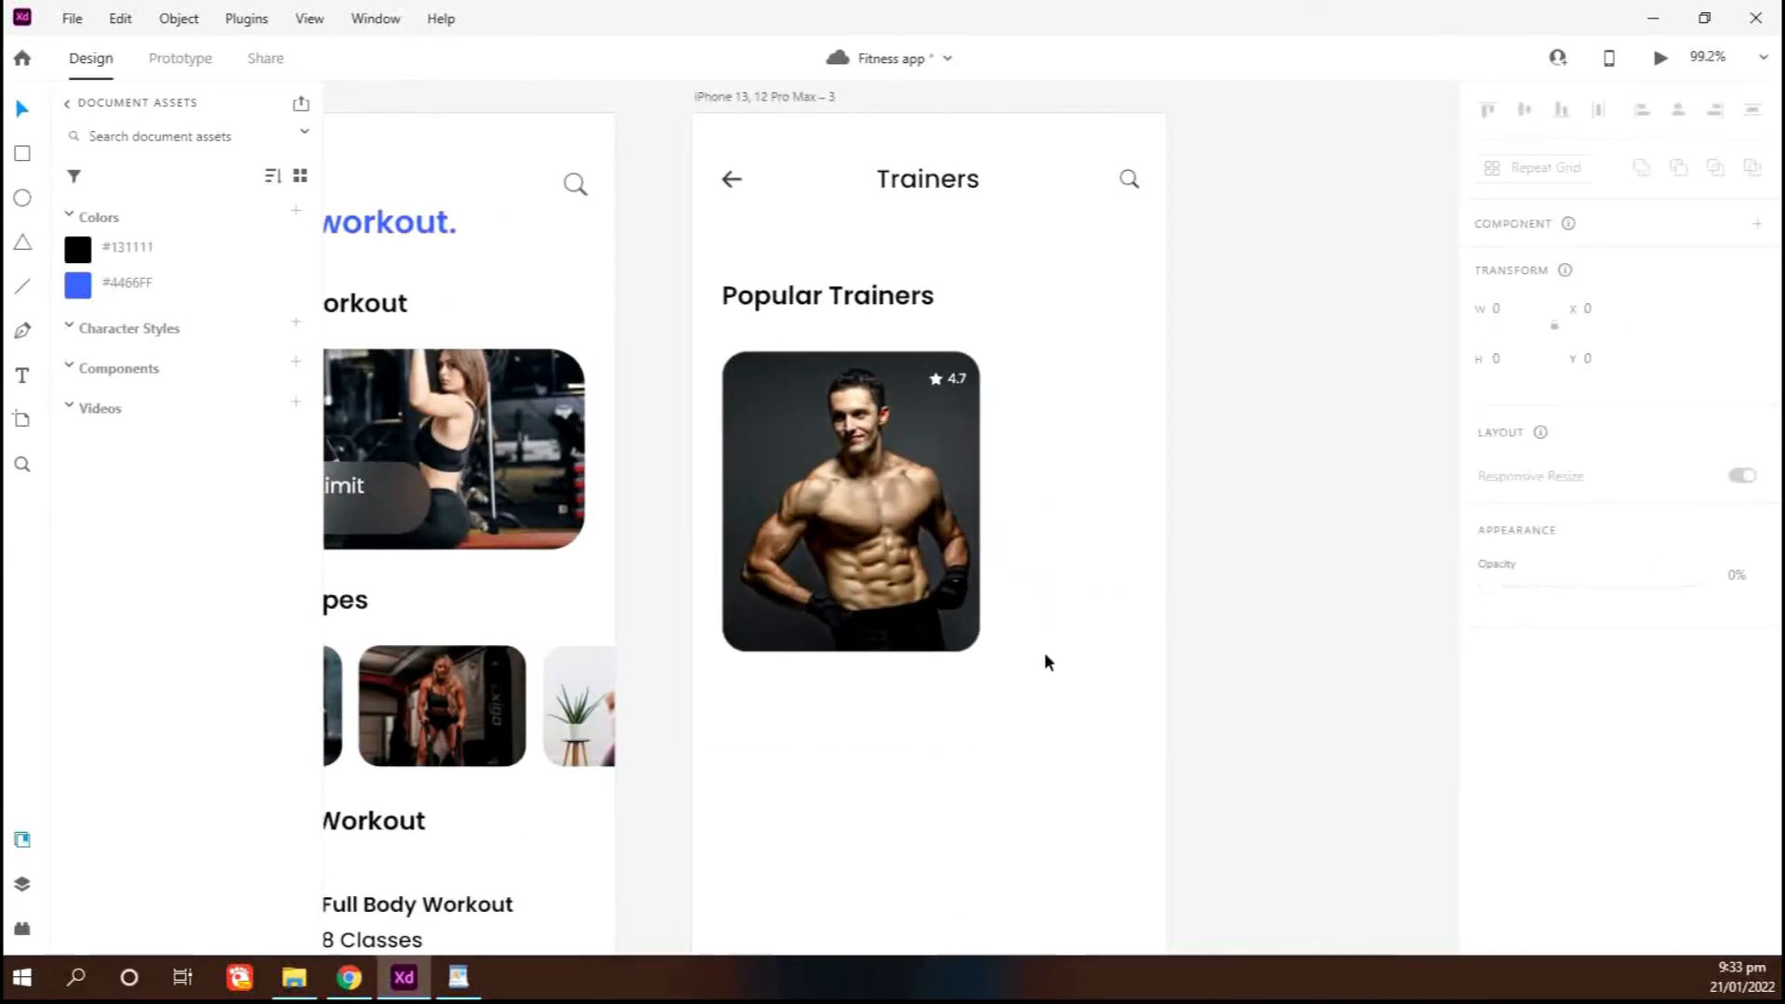
{"action": "left_click", "coordinate": [21, 197]}
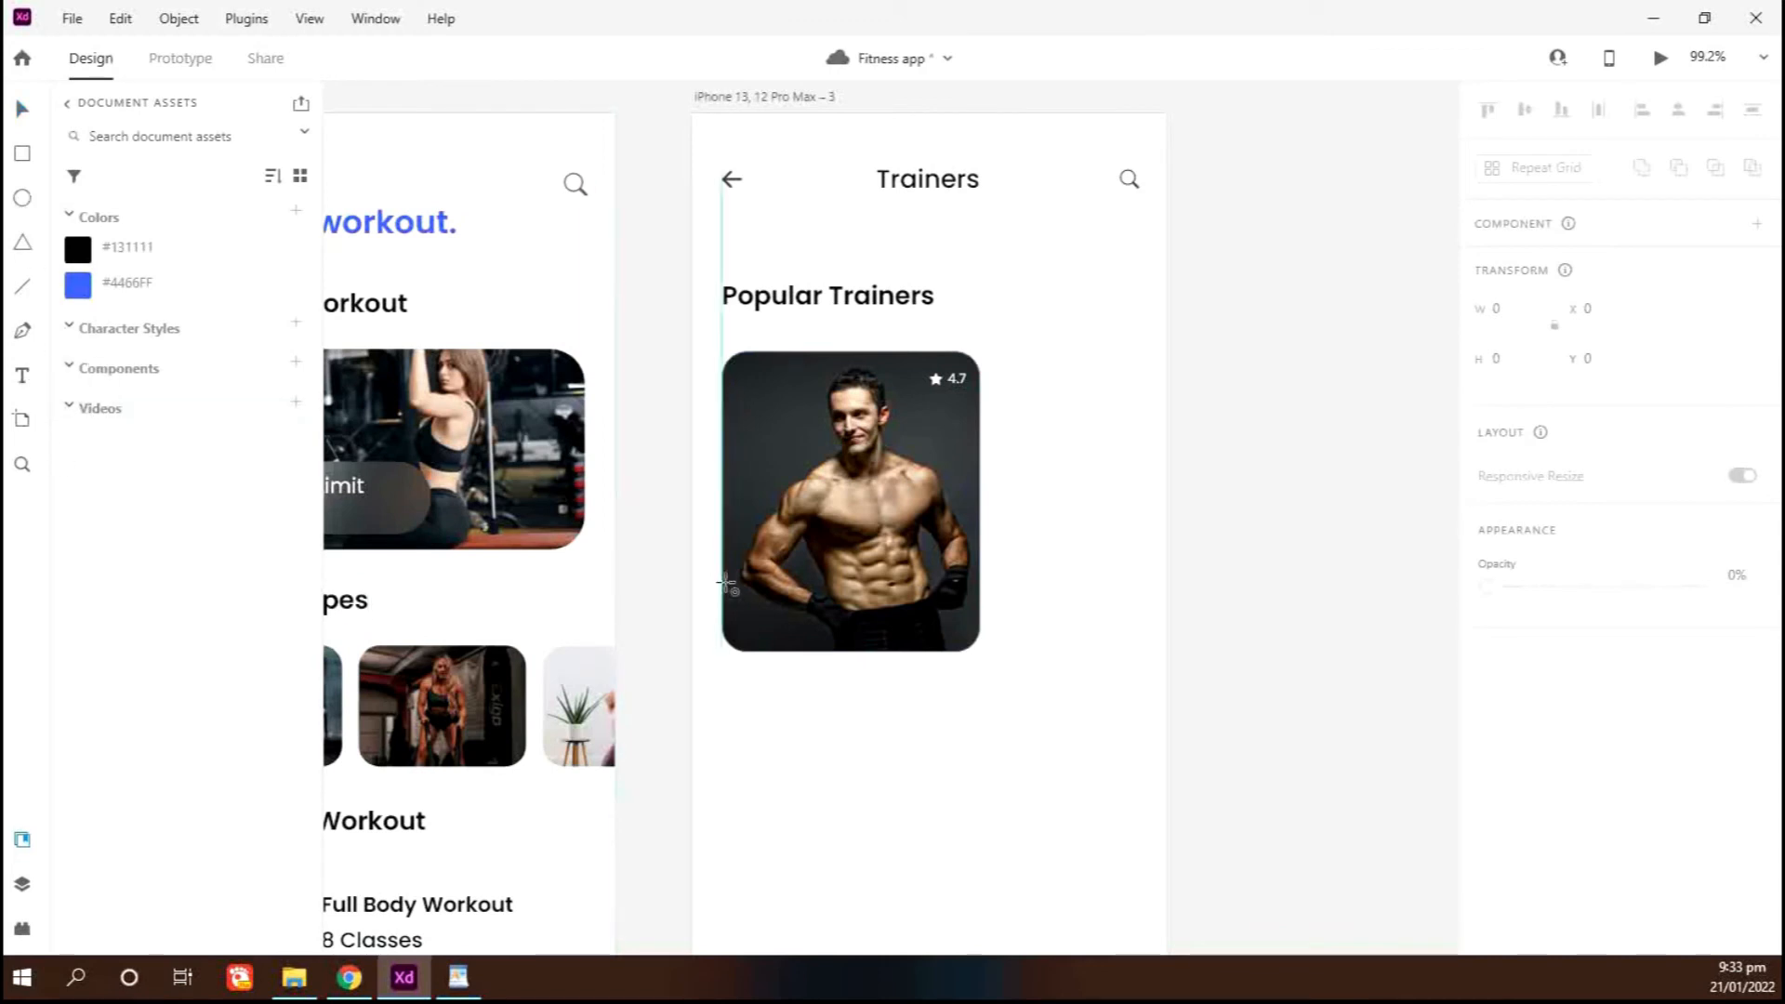
{"action": "left_click_drag", "start_coordinate": [724, 568], "coordinate": [888, 635]}
{"action": "key", "text": "ctrl+z"}
Draw a rectangle about 203 by 63 over the lower part of the trainer photo and set its corner radius to 22
{"action": "left_click", "coordinate": [21, 152]}
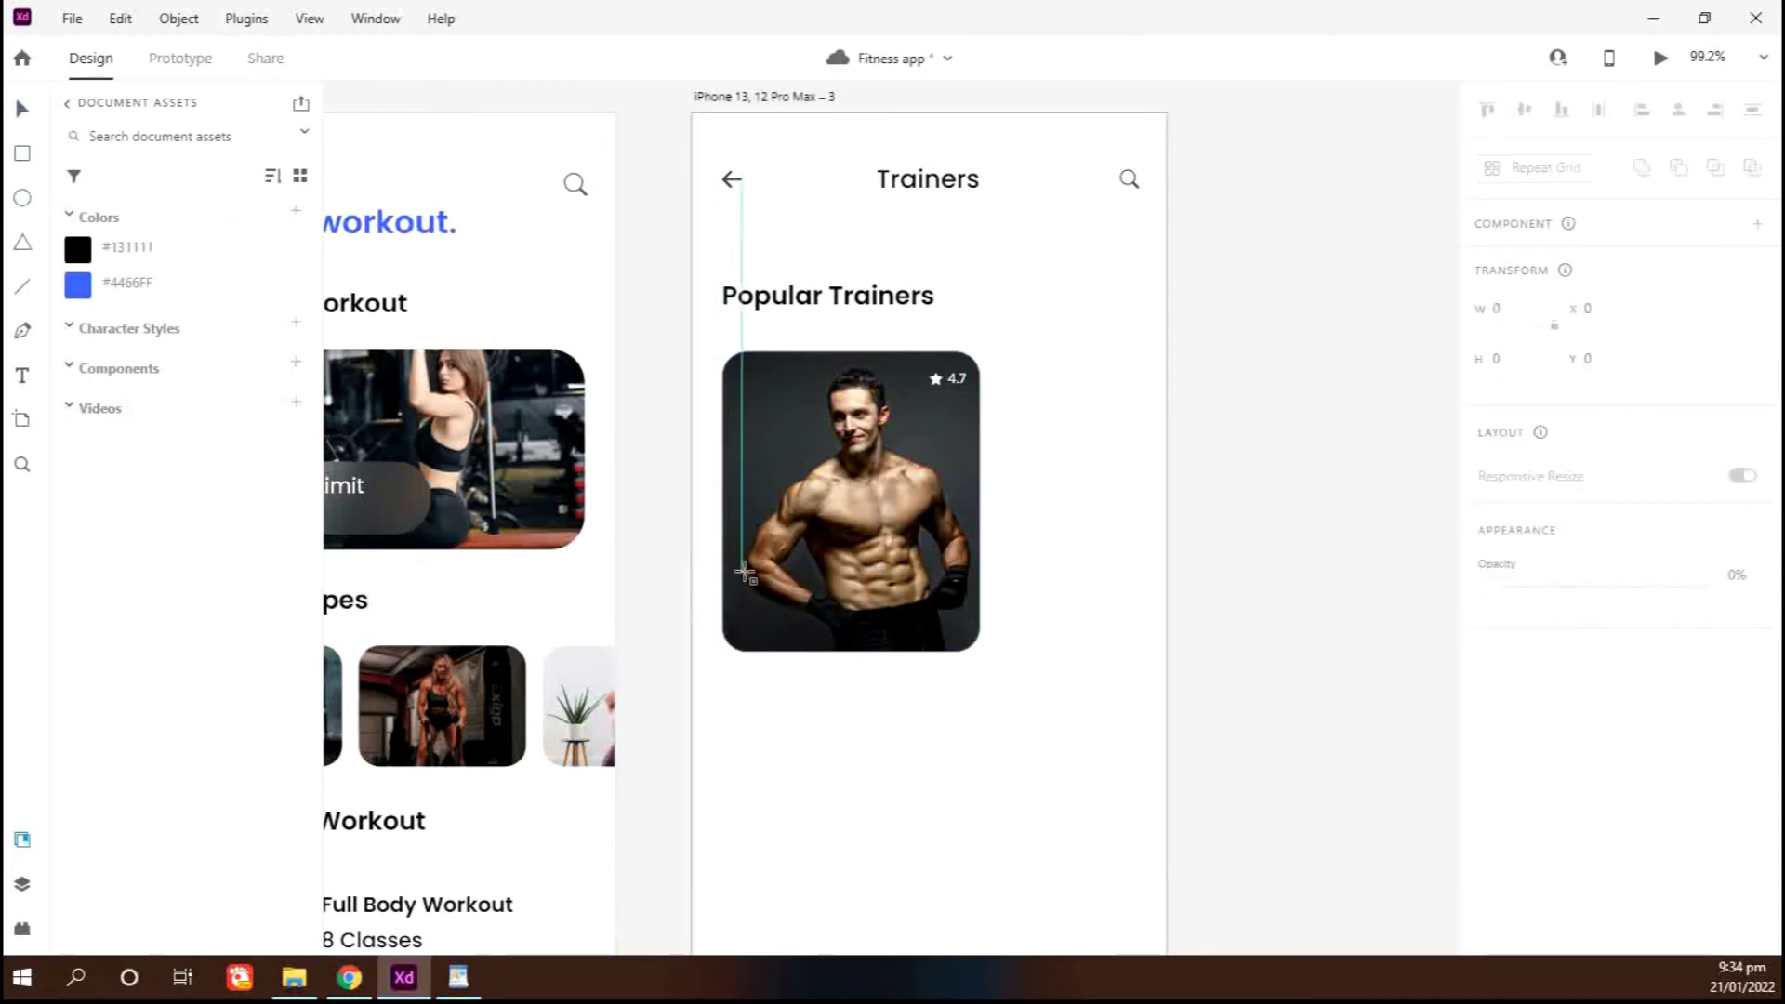
{"action": "left_click_drag", "start_coordinate": [743, 569], "coordinate": [967, 638]}
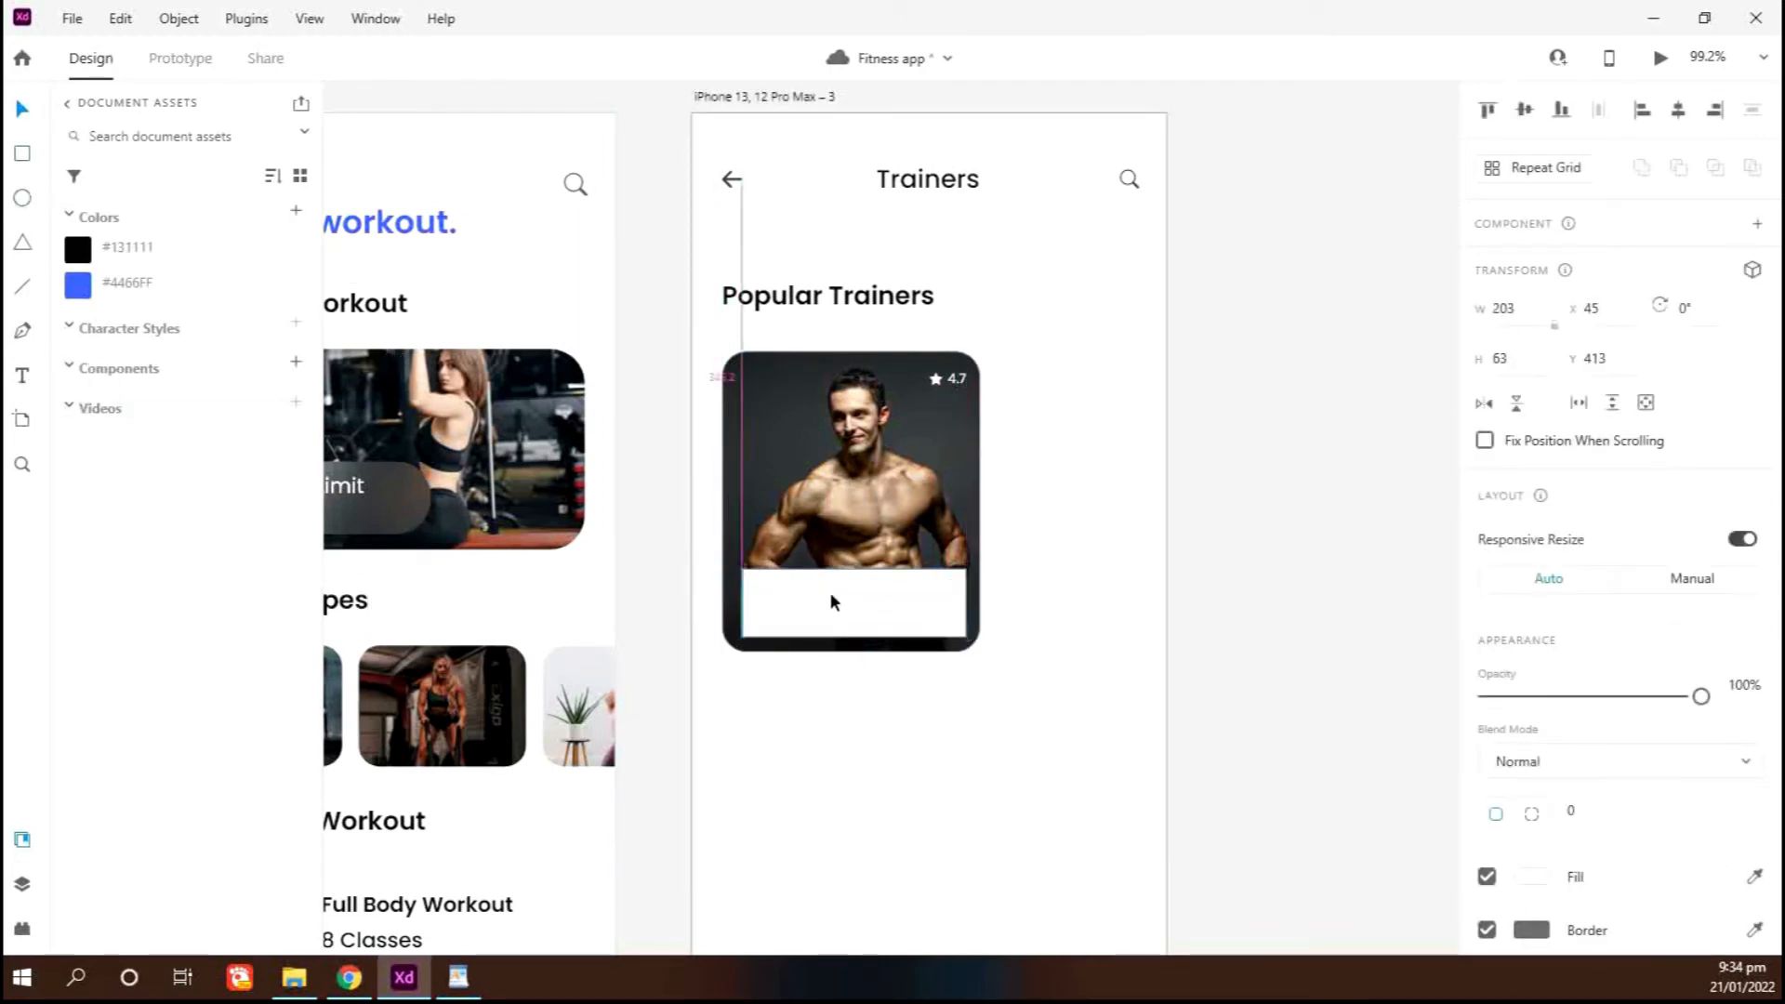
{"action": "left_click", "coordinate": [1581, 812]}
{"action": "type", "text": "22"}
{"action": "key", "text": "Return"}
Remove the name plate's border and give it a darkened, translucent background blur
{"action": "scroll", "coordinate": [1544, 725], "scroll_direction": "down", "scroll_amount": 5}
{"action": "left_click", "coordinate": [1487, 499]}
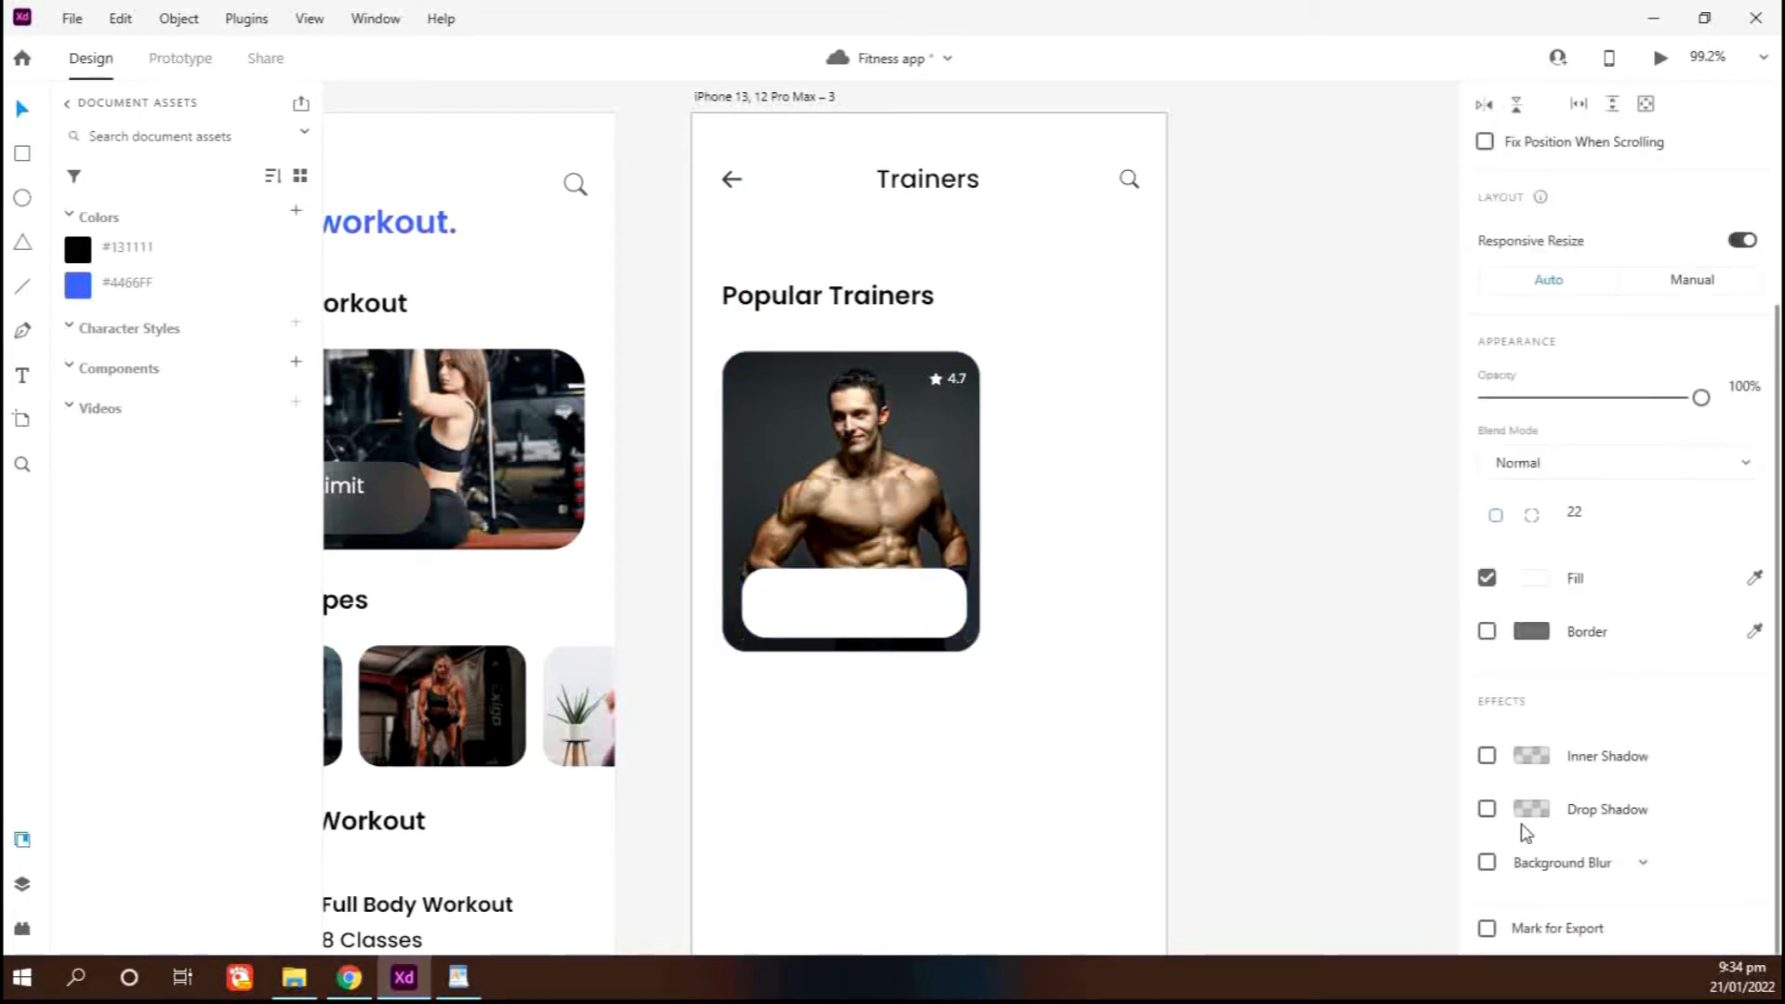
{"action": "left_click", "coordinate": [1488, 863]}
{"action": "scroll", "coordinate": [1605, 875], "scroll_direction": "down", "scroll_amount": 2}
{"action": "left_click_drag", "start_coordinate": [1633, 811], "coordinate": [1642, 812]}
{"action": "left_click_drag", "start_coordinate": [1615, 755], "coordinate": [1629, 810]}
{"action": "left_click", "coordinate": [998, 694]}
{"action": "key", "text": "alt+Tab"}
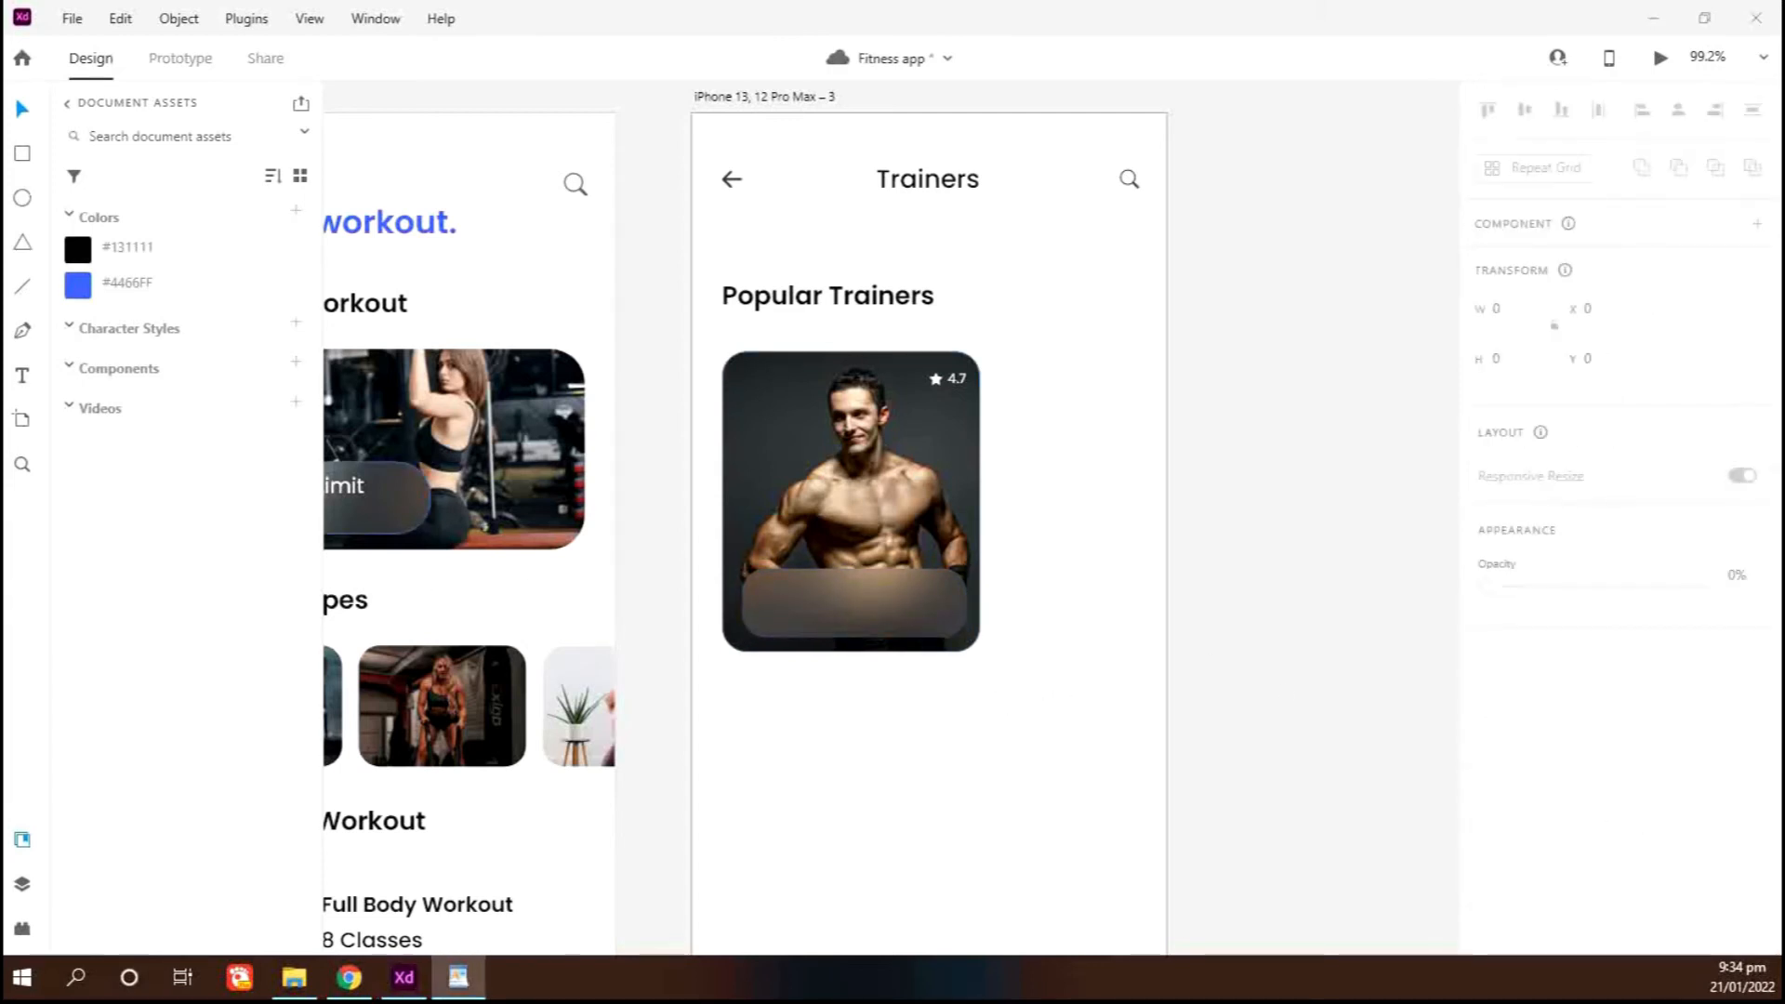
Add the trainer's first name as text on the blurred plate at font size 20
{"action": "left_click", "coordinate": [23, 376]}
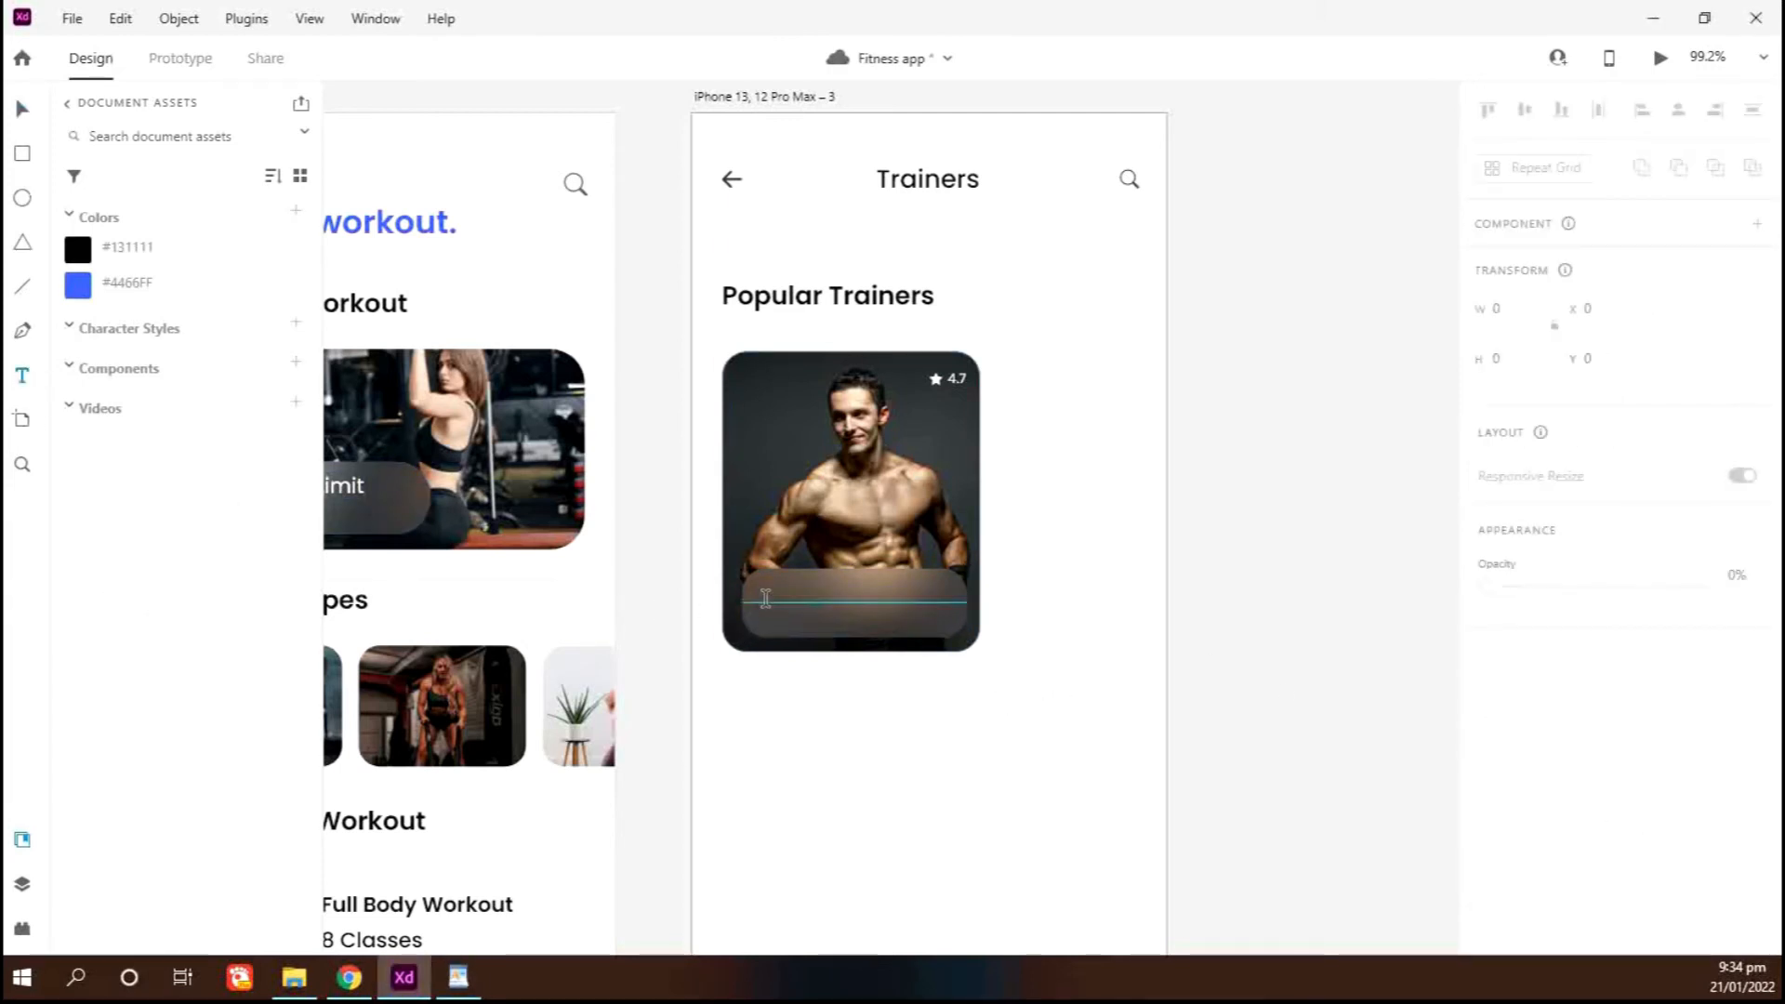
{"action": "left_click", "coordinate": [766, 599]}
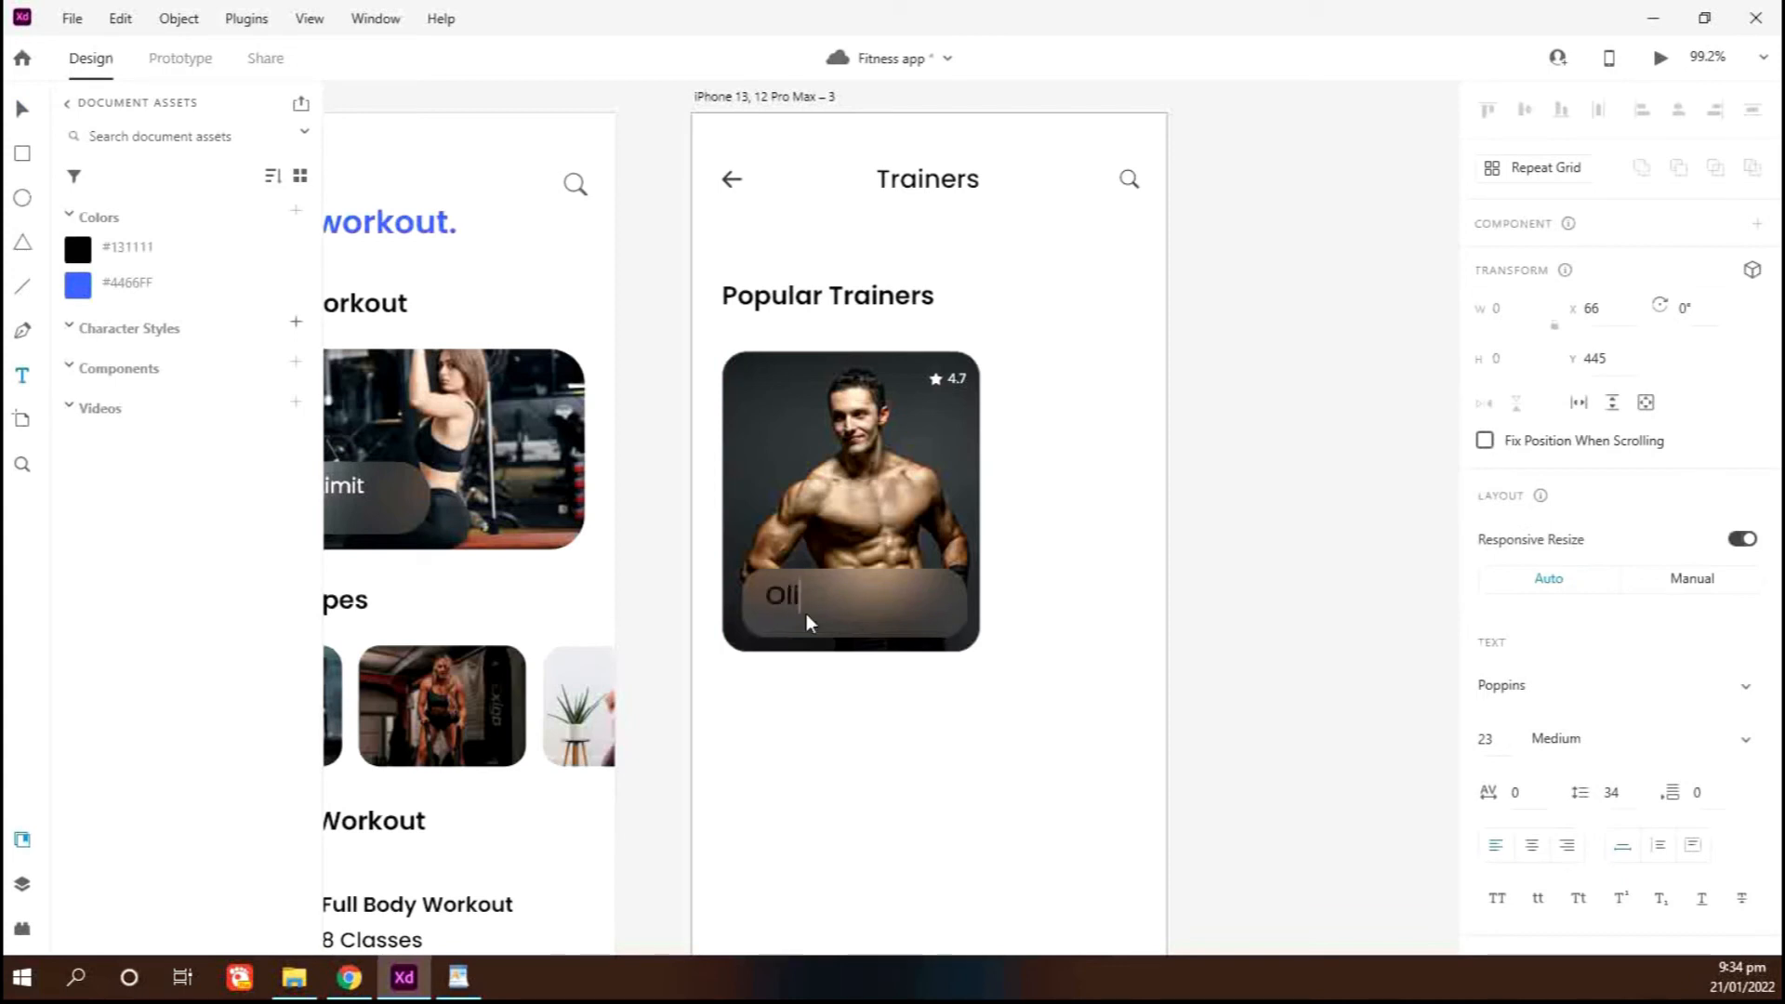
{"action": "type", "text": "Olive"}
{"action": "key", "text": "BackSpace"}
{"action": "type", "text": "ar"}
{"action": "key", "text": "ctrl+a"}
{"action": "left_click", "coordinate": [1491, 740]}
{"action": "key", "text": "Down"}
{"action": "key", "text": "Down"}
{"action": "key", "text": "Down"}
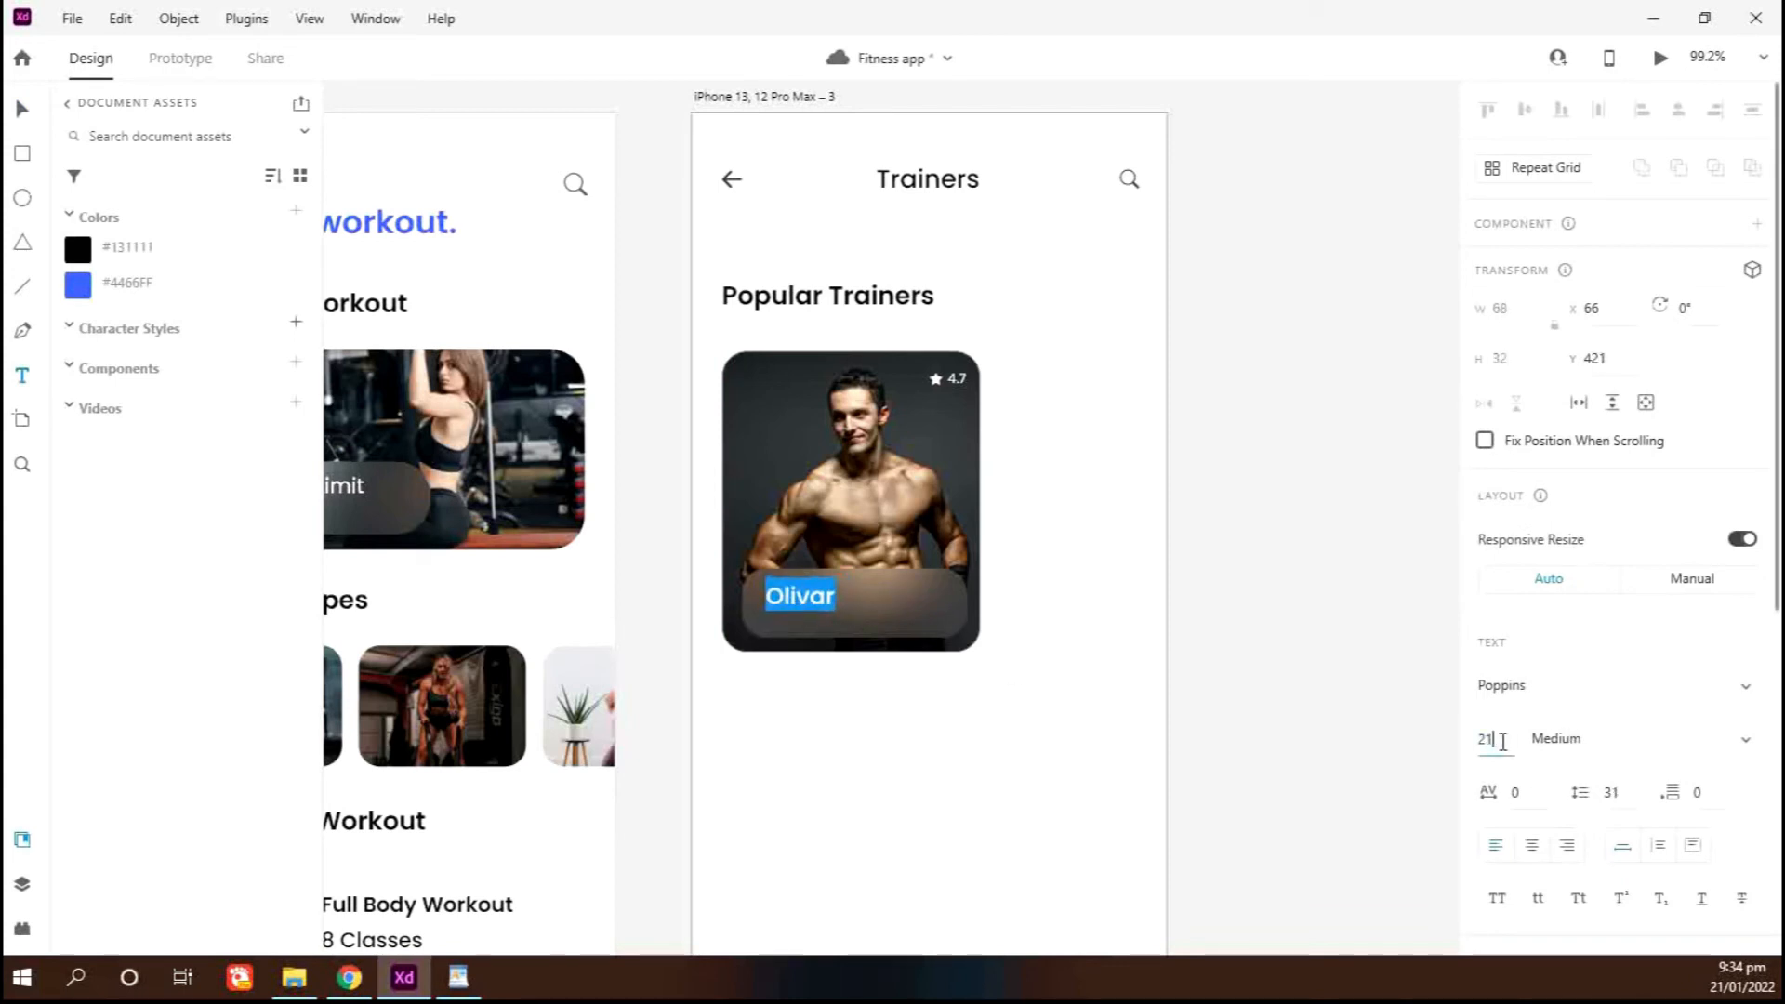
Set the trainer name's weight to SemiBold and its fill to white
{"action": "left_click", "coordinate": [27, 116]}
{"action": "left_click", "coordinate": [1650, 743]}
{"action": "key", "text": "Down"}
{"action": "scroll", "coordinate": [1634, 800], "scroll_direction": "down", "scroll_amount": 5}
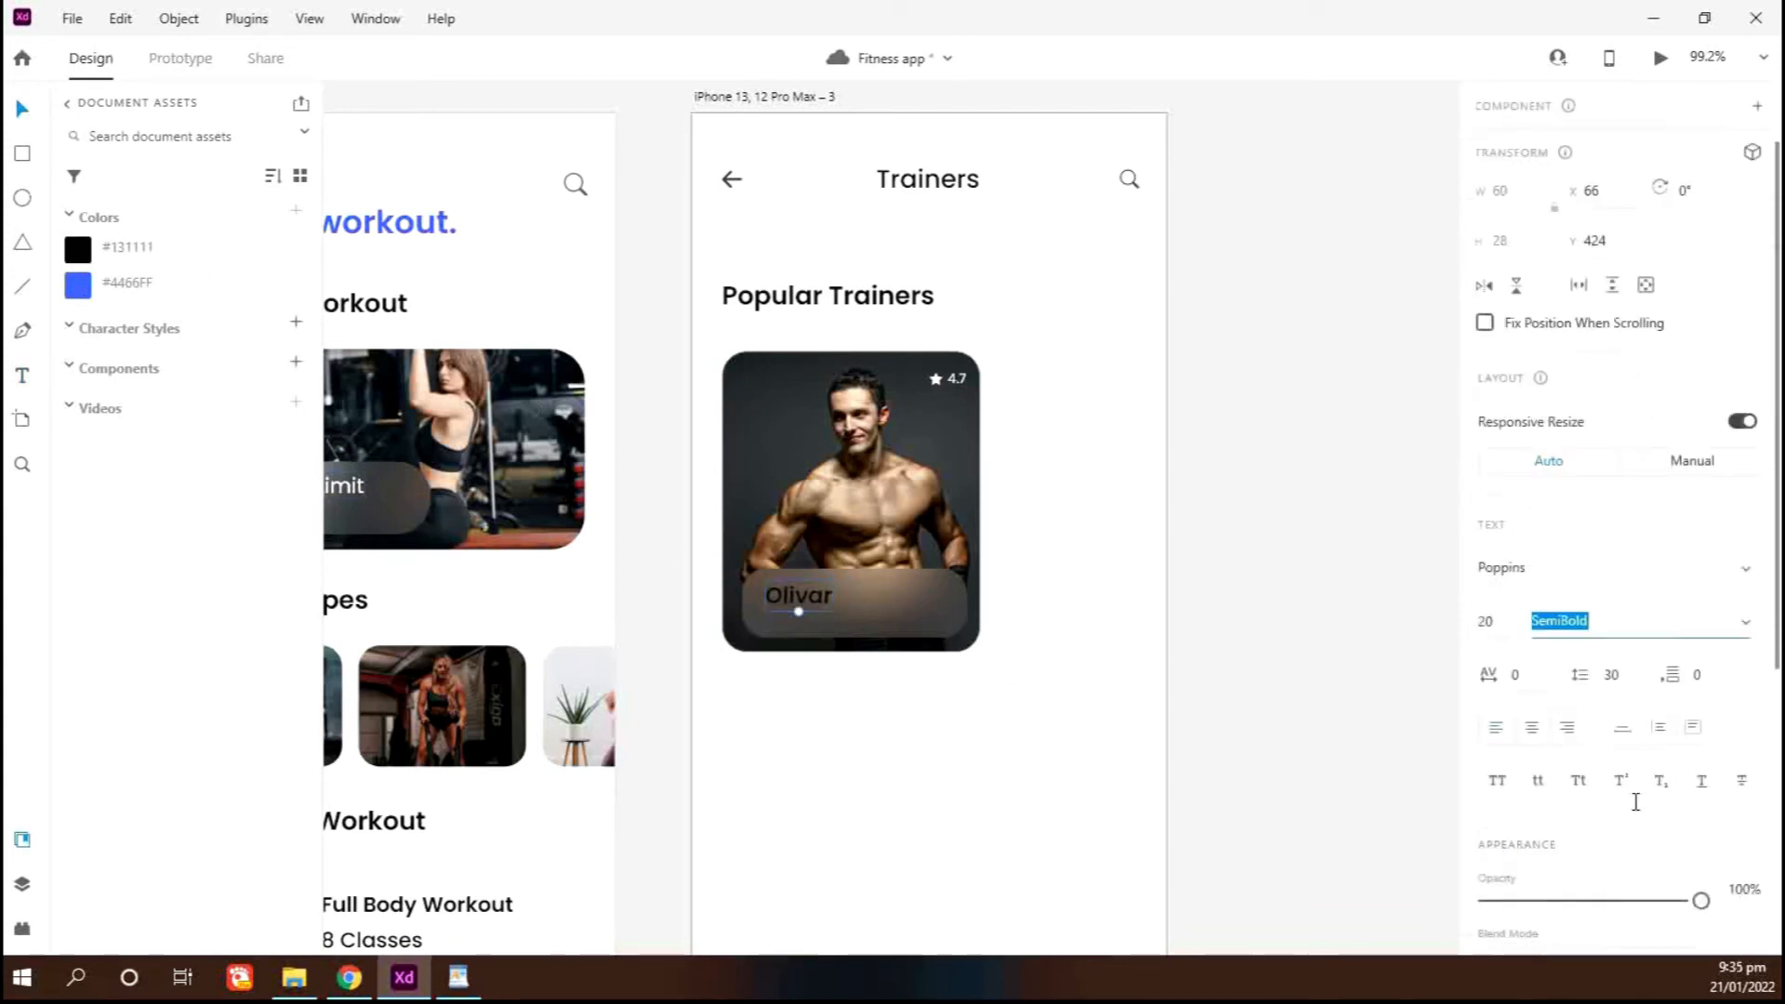
{"action": "left_click", "coordinate": [1531, 708]}
{"action": "left_click_drag", "start_coordinate": [1244, 625], "coordinate": [1195, 558]}
Position the trainer name on the blurred plate and centre it vertically
{"action": "left_click_drag", "start_coordinate": [801, 595], "coordinate": [798, 607]}
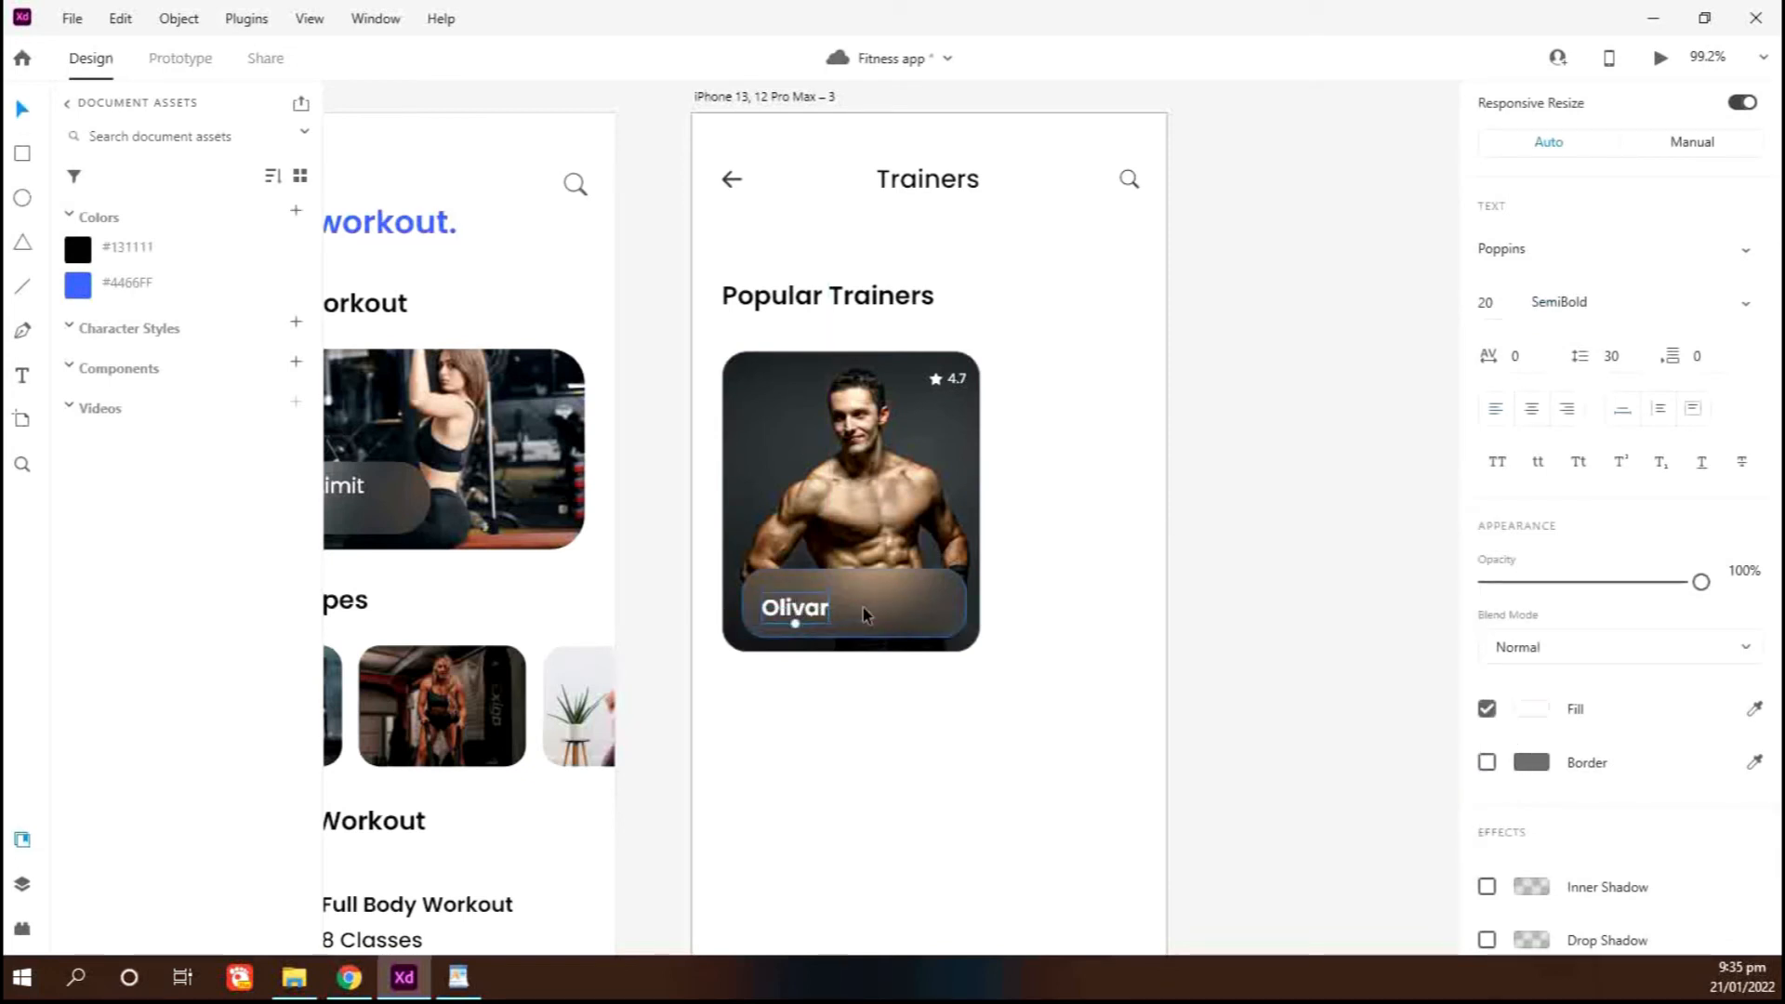
{"action": "left_click", "coordinate": [863, 606], "text": "shift"}
{"action": "left_click", "coordinate": [1145, 649]}
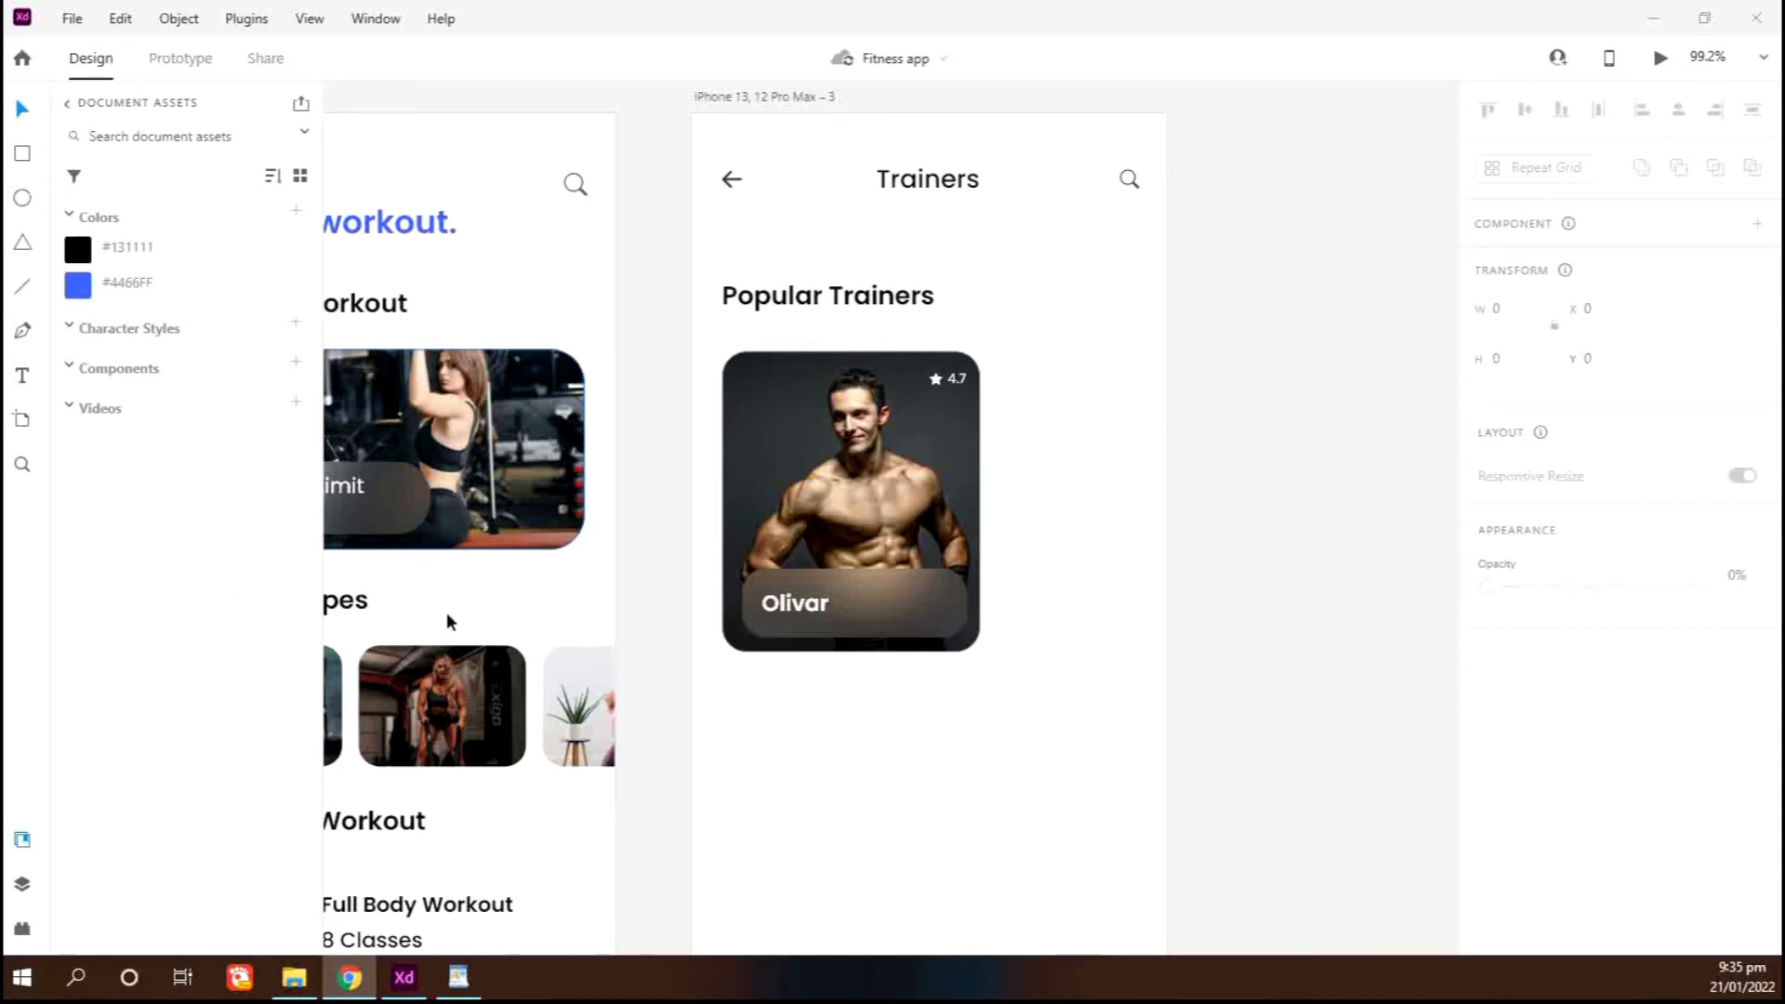
Narrow the blurred plate equally on both sides and centre the trainer name horizontally on it
{"action": "left_click", "coordinate": [789, 606]}
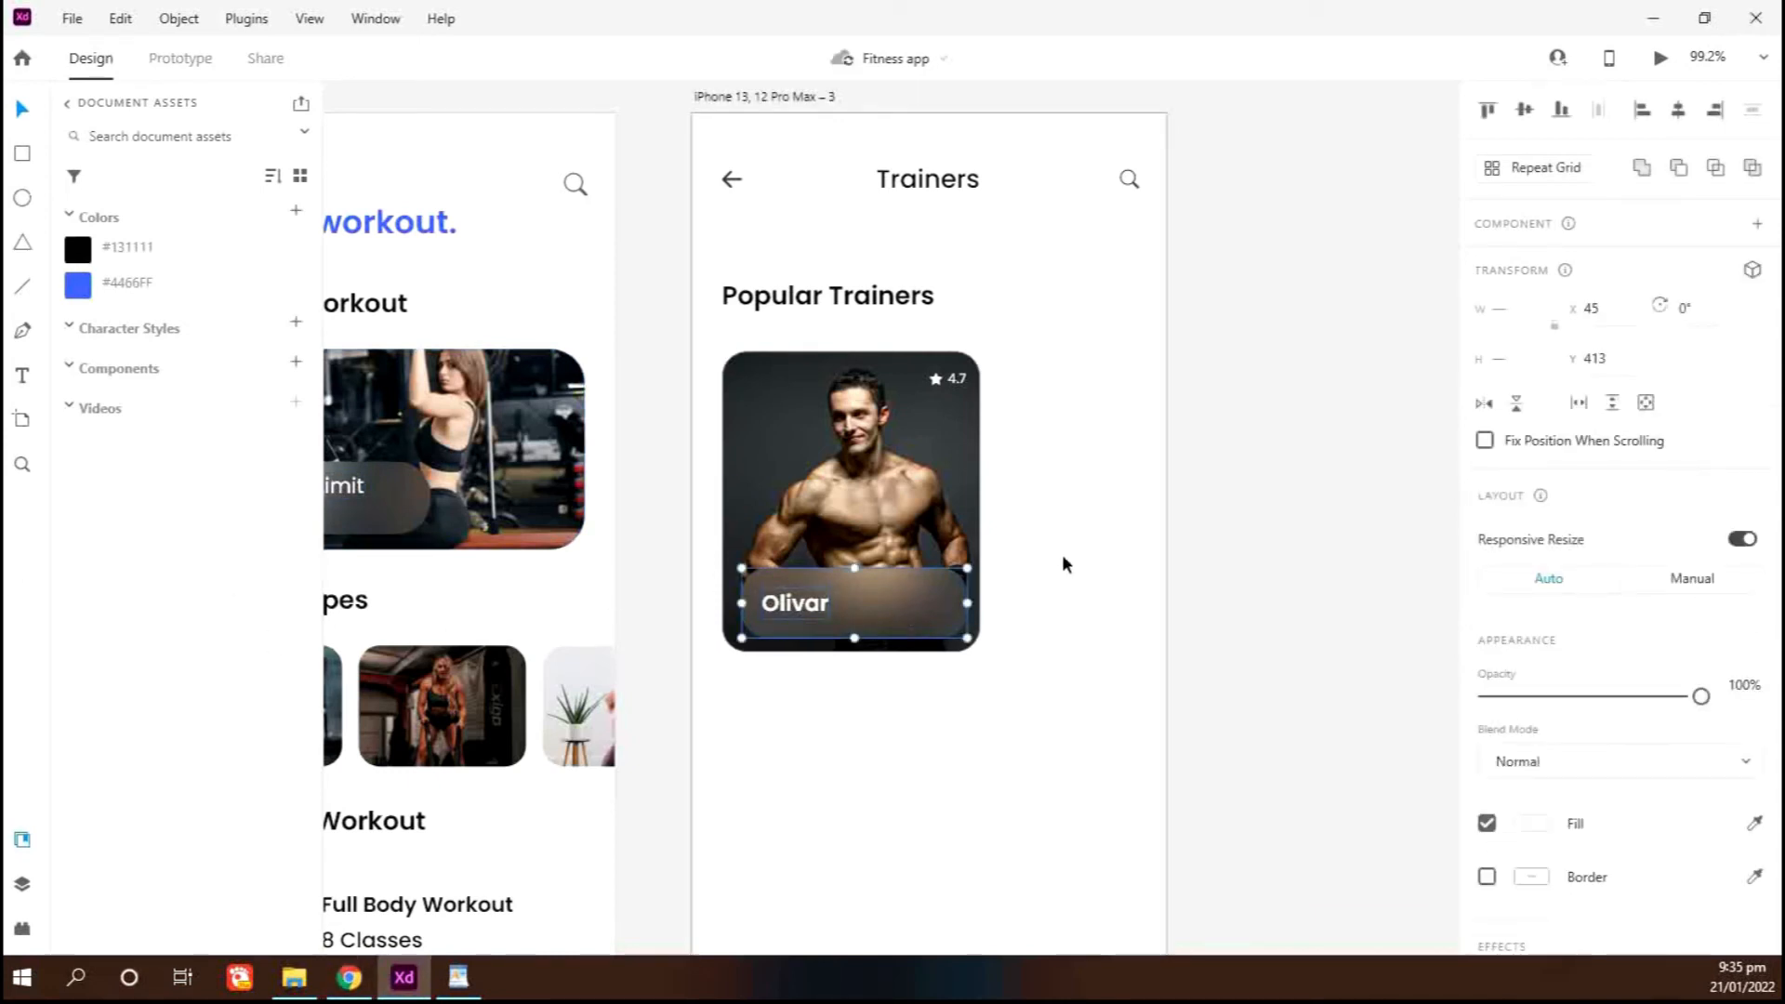
{"action": "left_click", "coordinate": [940, 610]}
{"action": "left_click_drag", "start_coordinate": [967, 603], "coordinate": [948, 603]}
{"action": "left_click", "coordinate": [872, 609], "text": "shift"}
{"action": "left_click", "coordinate": [1013, 699]}
Duplicate the trainer card beside the original at X 287 and replace its photo with the woman against the pink background
{"action": "left_click_drag", "start_coordinate": [1096, 678], "coordinate": [774, 329]}
{"action": "left_click_drag", "start_coordinate": [909, 585], "coordinate": [1193, 592]}
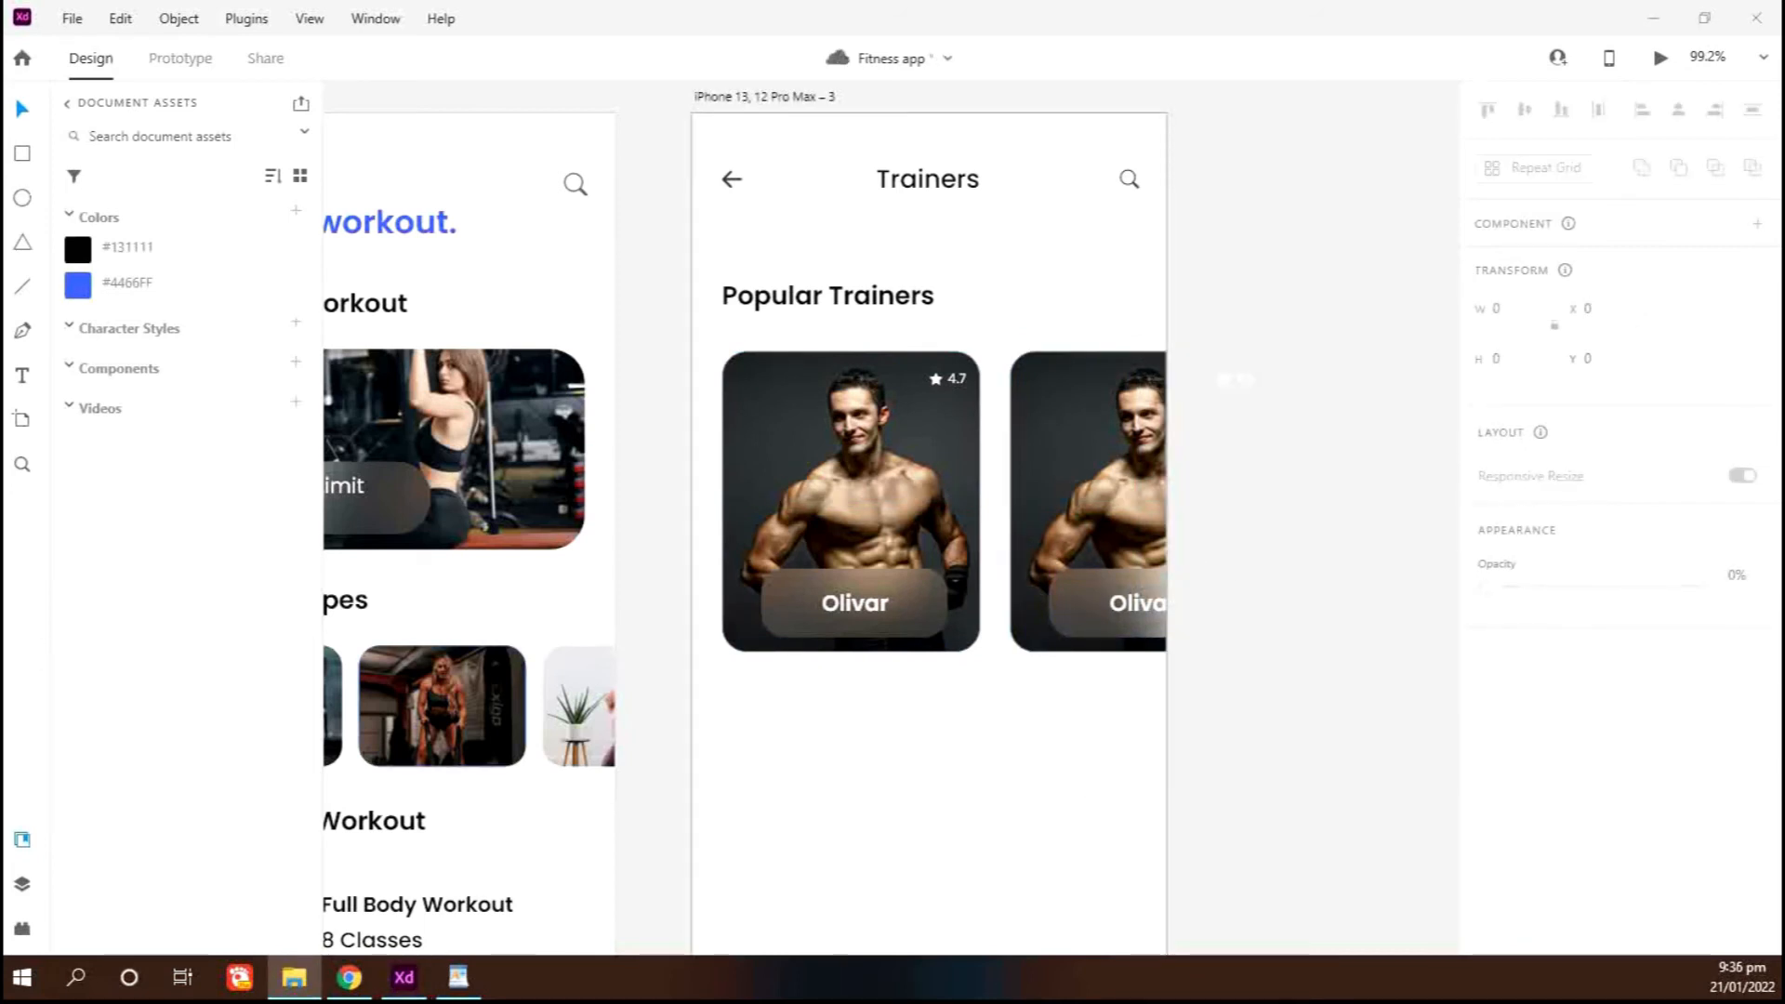
{"action": "mouse_move", "coordinate": [1101, 500]}
{"action": "left_mouse_down"}
{"action": "mouse_move", "coordinate": [1135, 666]}
{"action": "mouse_move", "coordinate": [1130, 517]}
{"action": "left_mouse_up"}
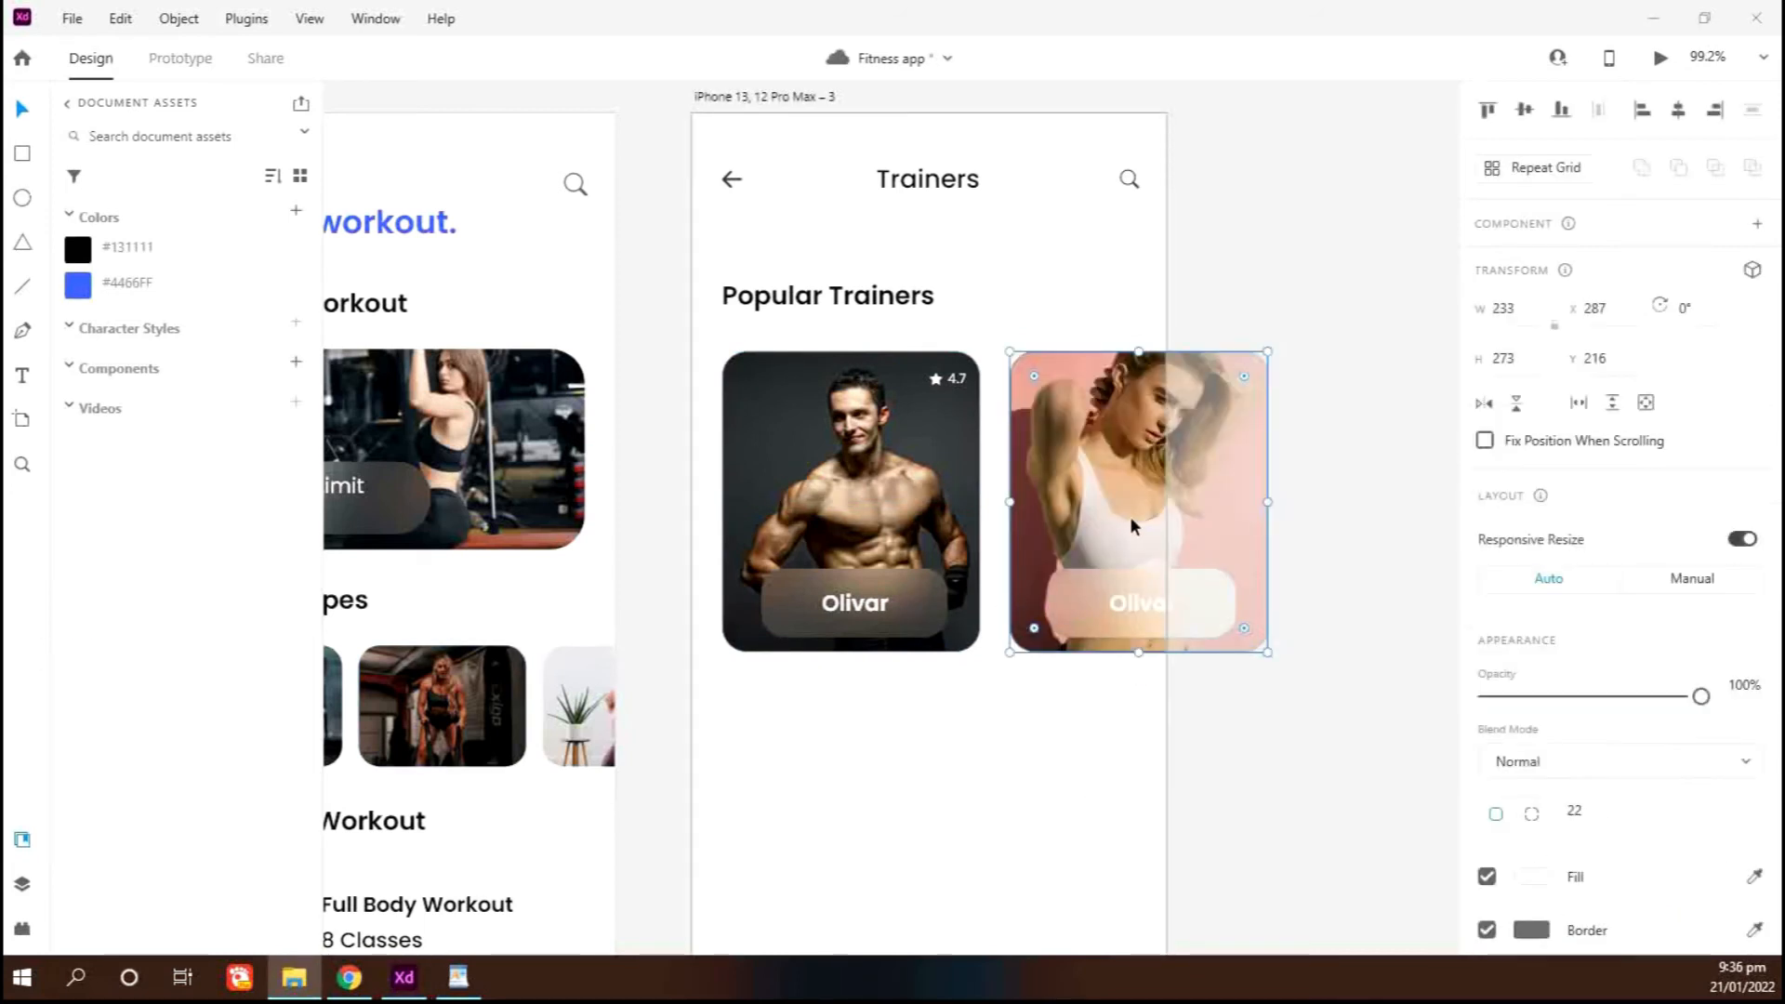
{"action": "double_click", "coordinate": [1129, 515]}
{"action": "left_click", "coordinate": [1076, 761]}
Replace the name on the second card with the female trainer's first name and centre it on its plate
{"action": "double_click", "coordinate": [1143, 603]}
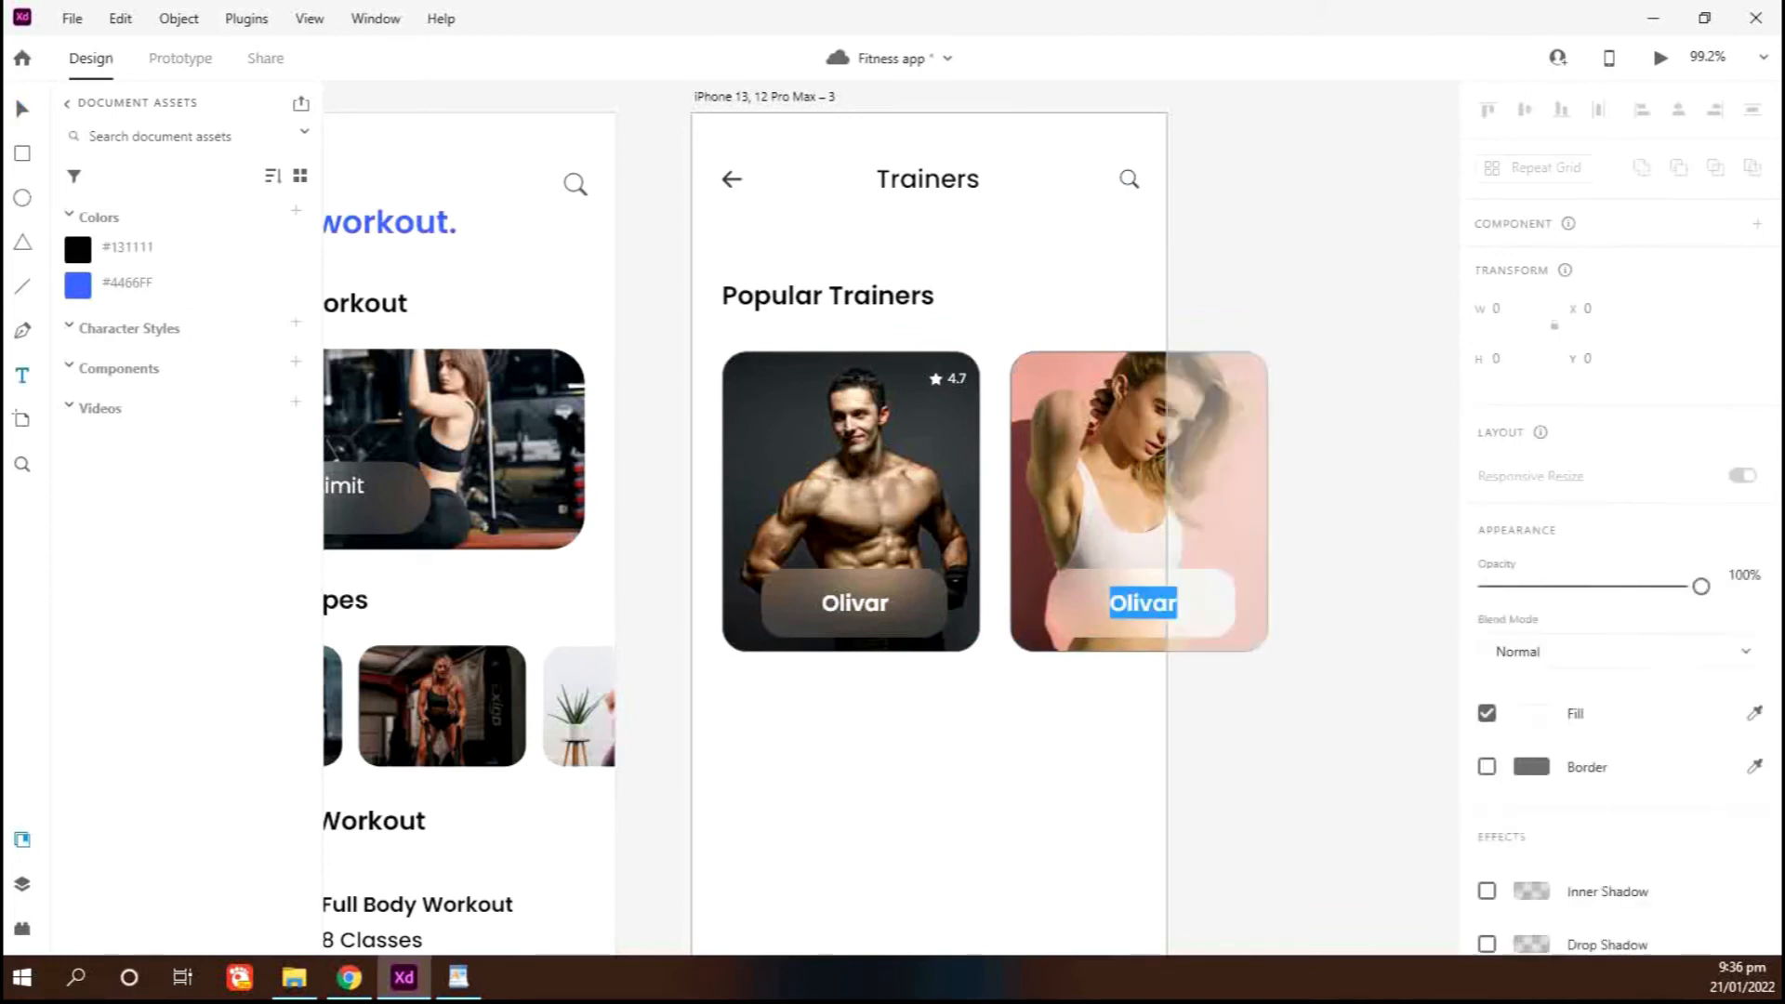
{"action": "type", "text": "Zoe"}
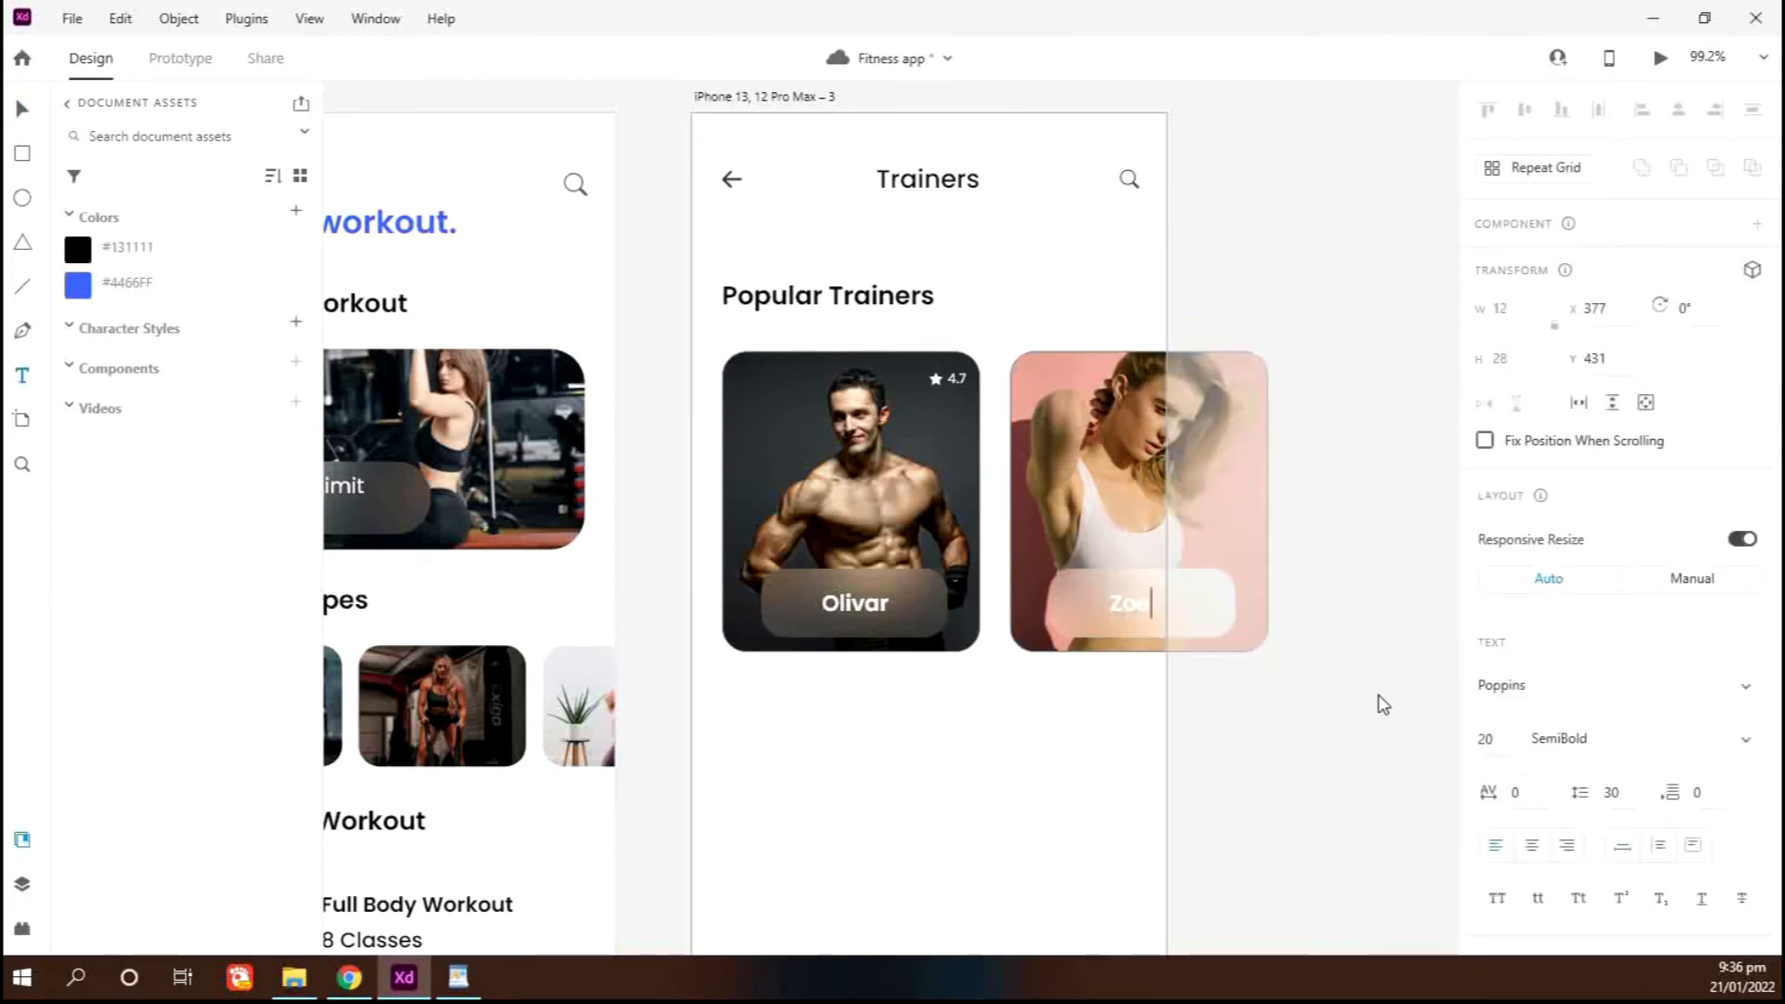
{"action": "type", "text": "y"}
{"action": "key", "text": "Escape"}
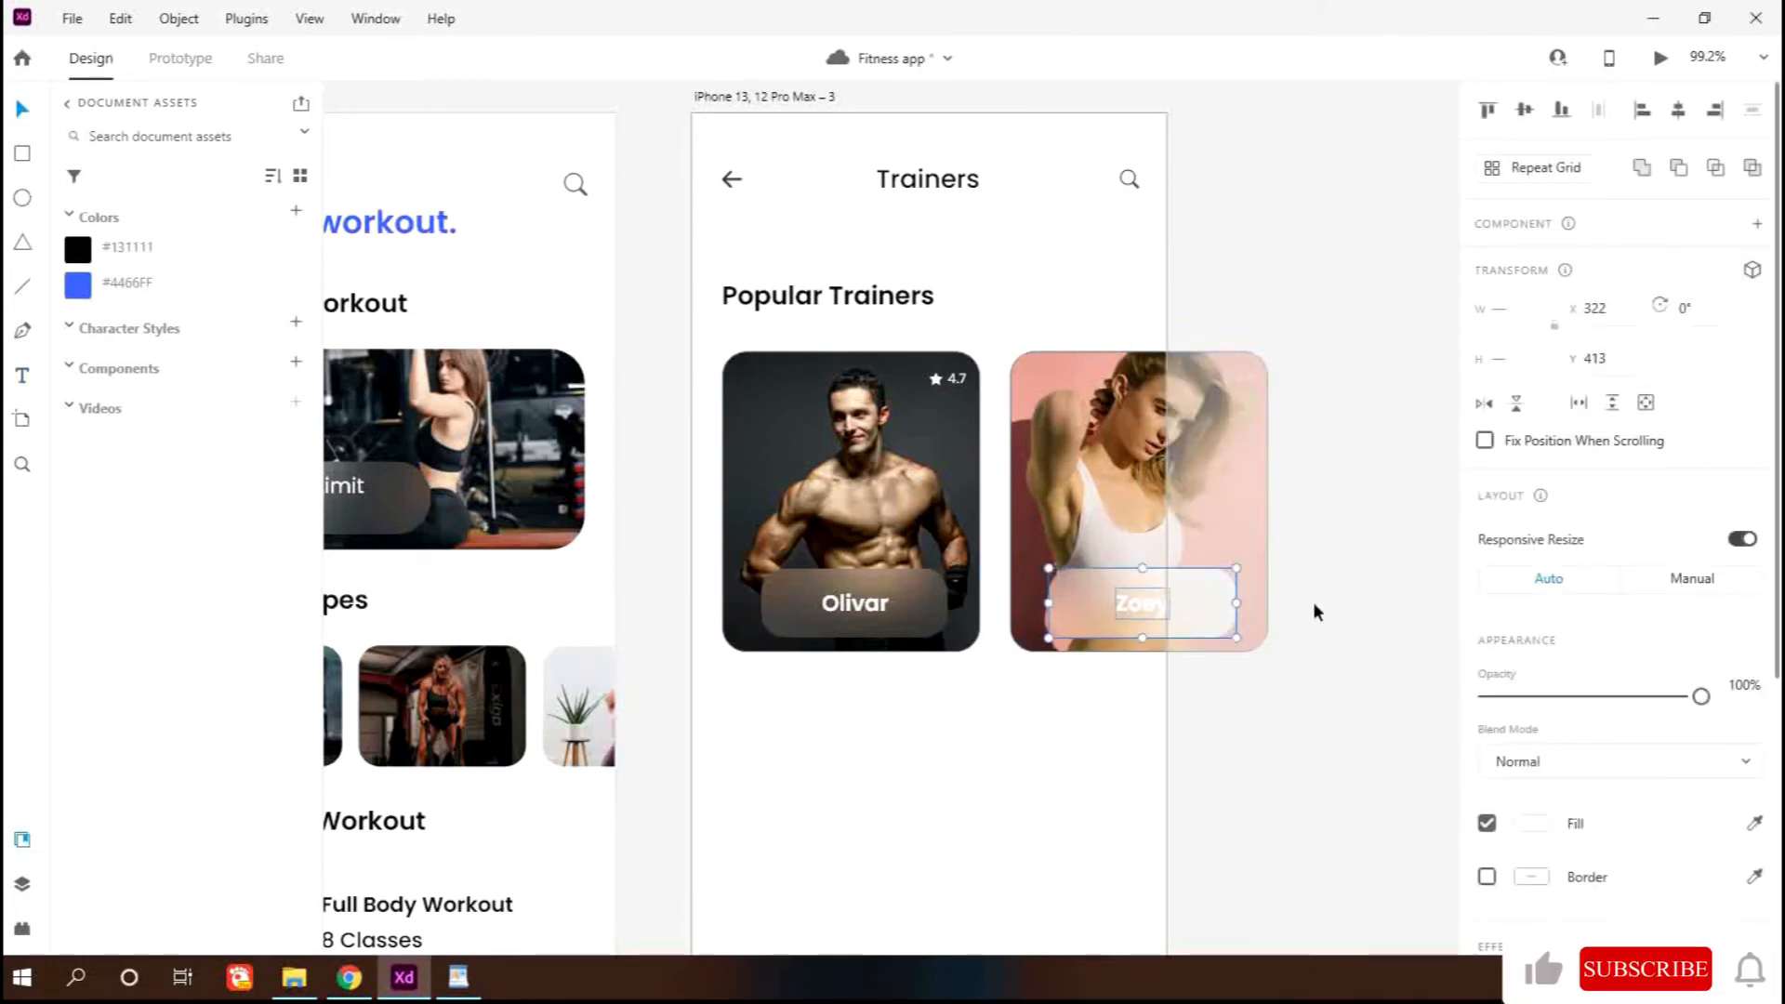
{"action": "left_click", "coordinate": [1314, 611]}
Lower the background blur brightness of the second card's name plate
{"action": "left_click", "coordinate": [1090, 604]}
{"action": "scroll", "coordinate": [1646, 877], "scroll_direction": "down", "scroll_amount": 5}
{"action": "left_click_drag", "start_coordinate": [1630, 835], "coordinate": [1601, 835]}
{"action": "left_click", "coordinate": [1025, 788]}
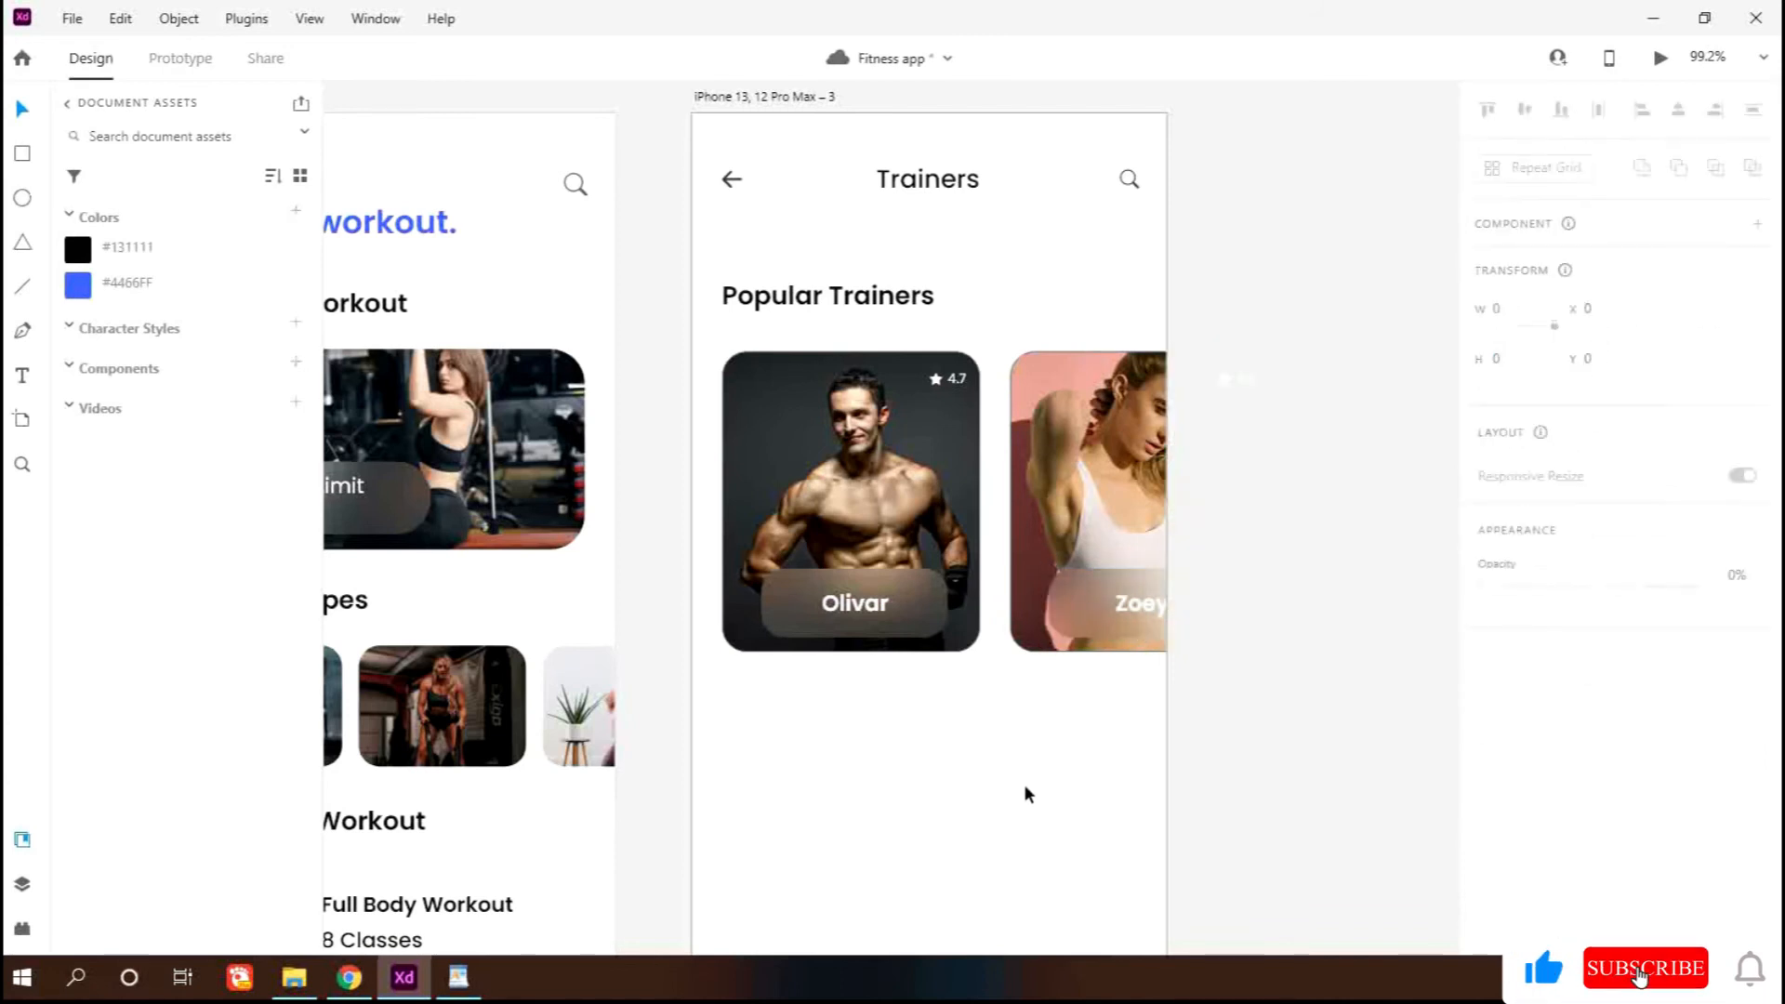
Move both trainer cards with their contents up 10 to Y 206, closer to the heading
{"action": "scroll", "coordinate": [1063, 731], "scroll_direction": "down", "scroll_amount": 1}
{"action": "left_click_drag", "start_coordinate": [1321, 717], "coordinate": [830, 420]}
{"action": "key", "text": "shift+Up"}
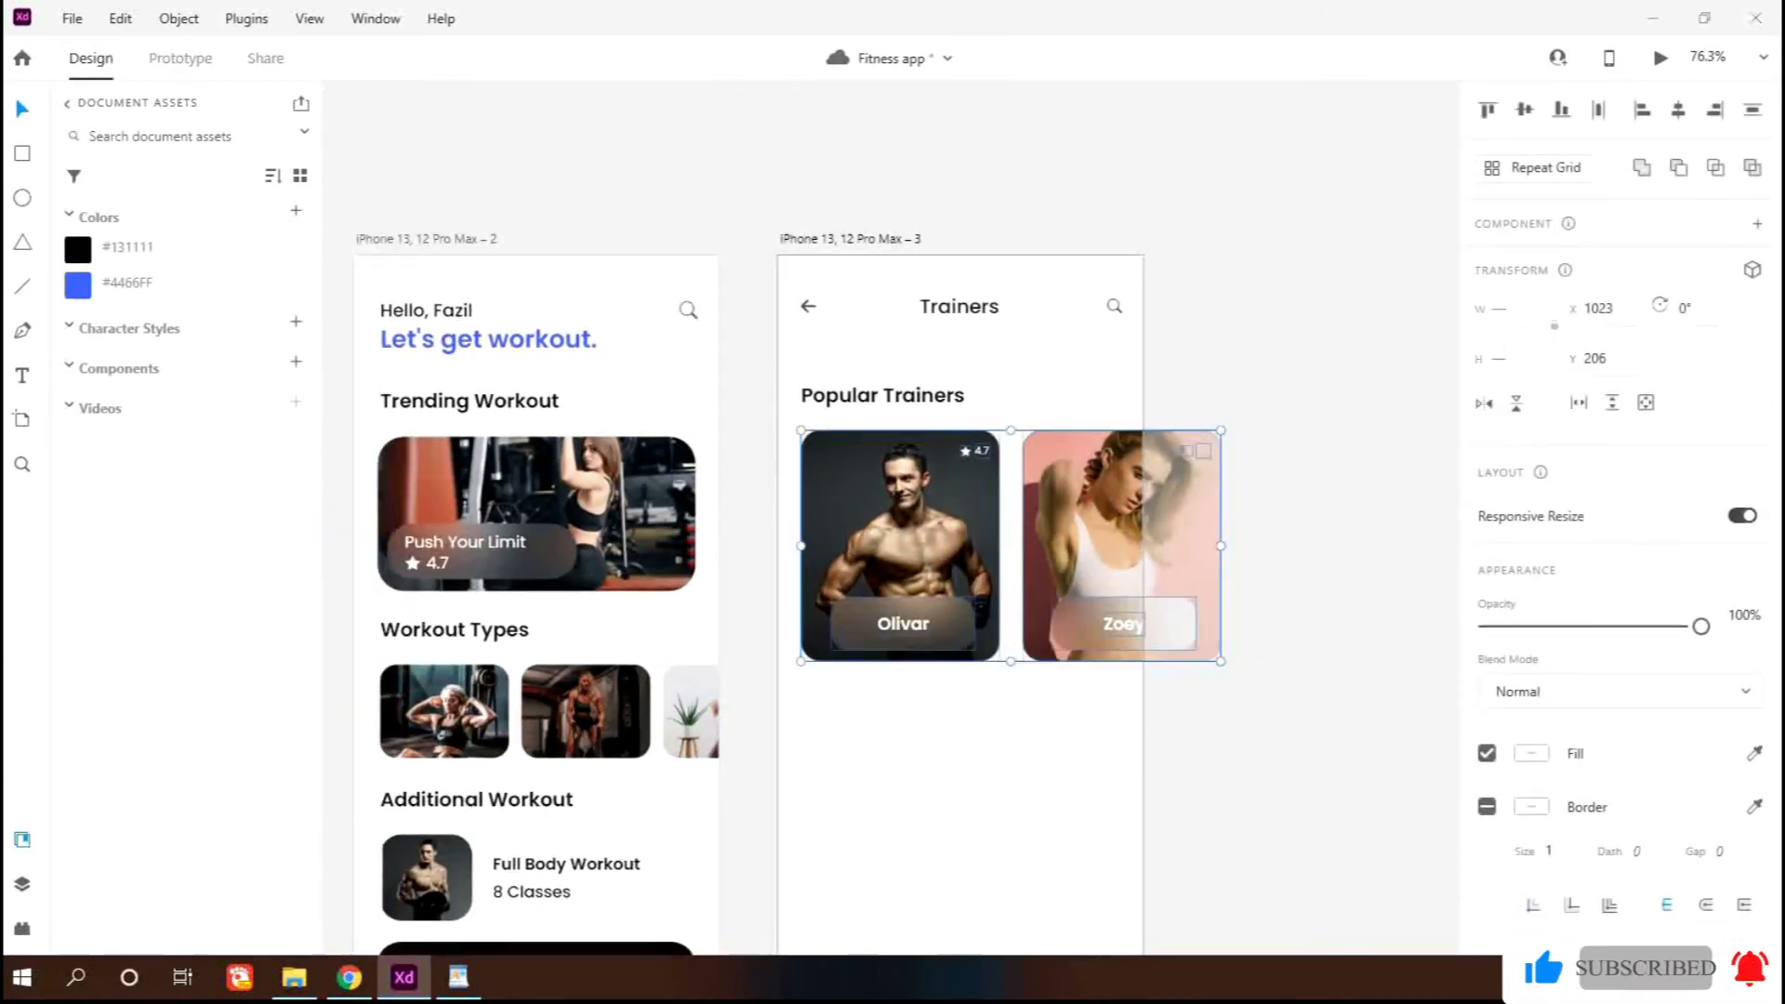
{"action": "left_click", "coordinate": [1059, 713]}
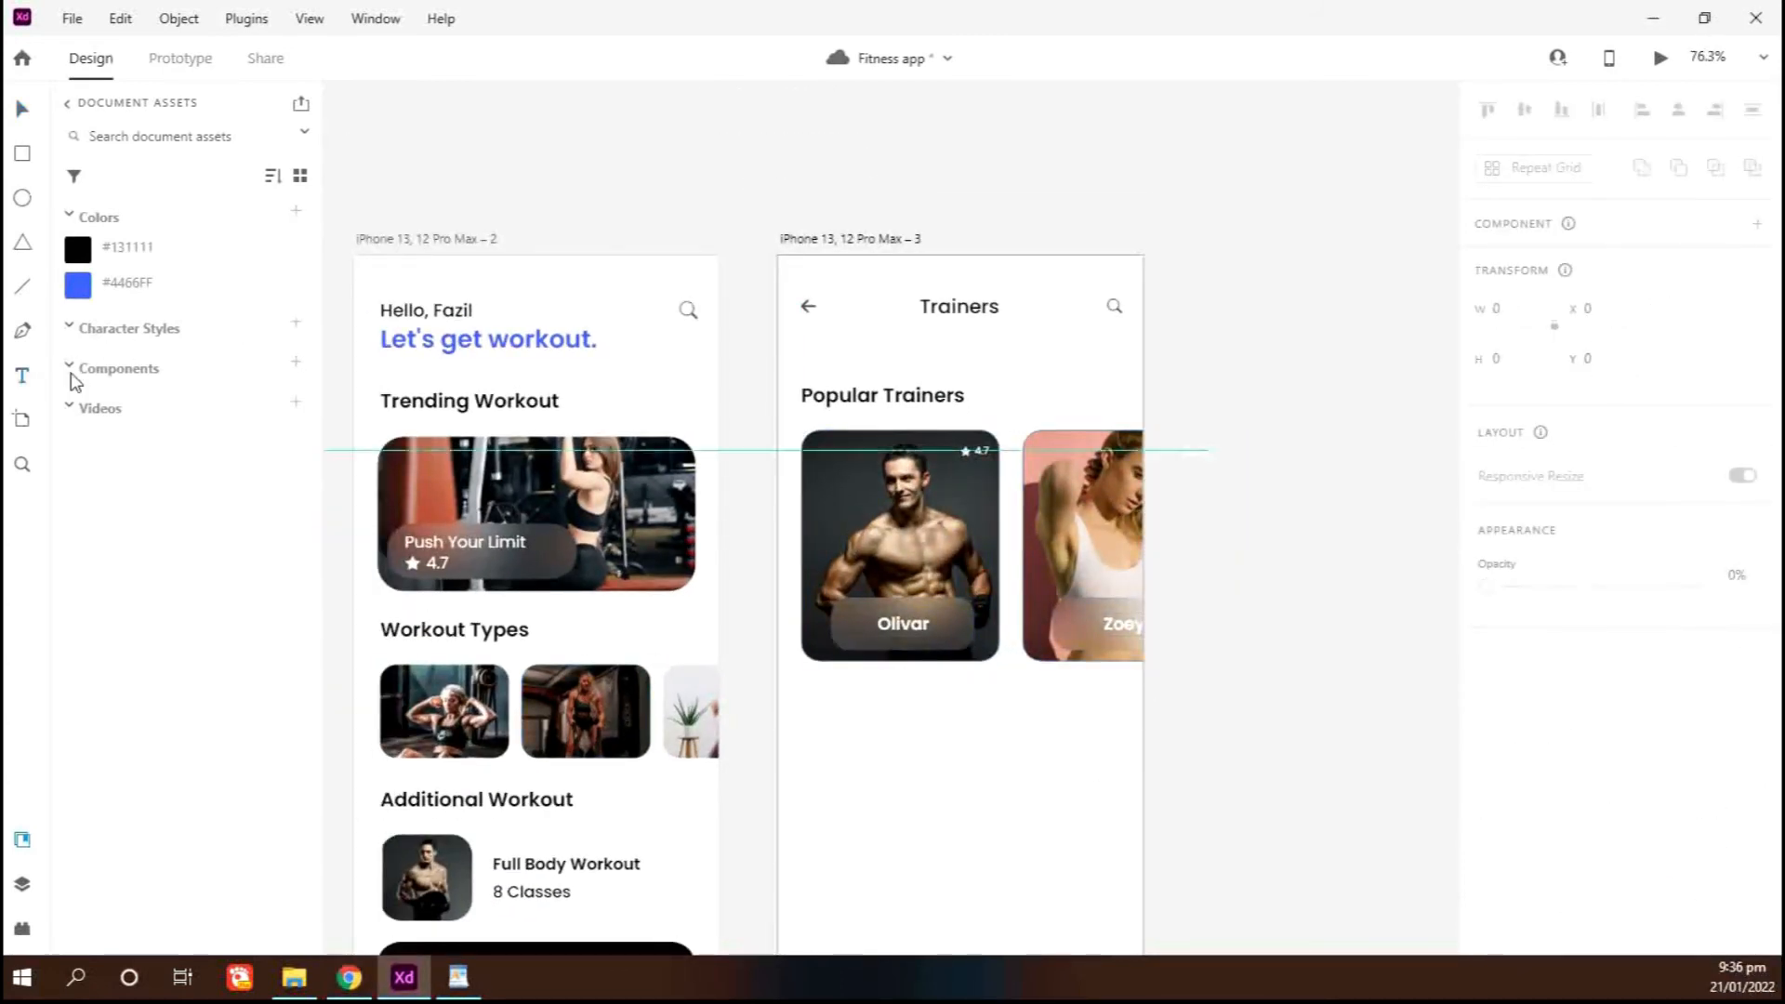
Add a "View all" label beside the "Popular Trainers" heading in Poppins Regular, size 17, coloured #4466FF
{"action": "left_click", "coordinate": [1076, 392]}
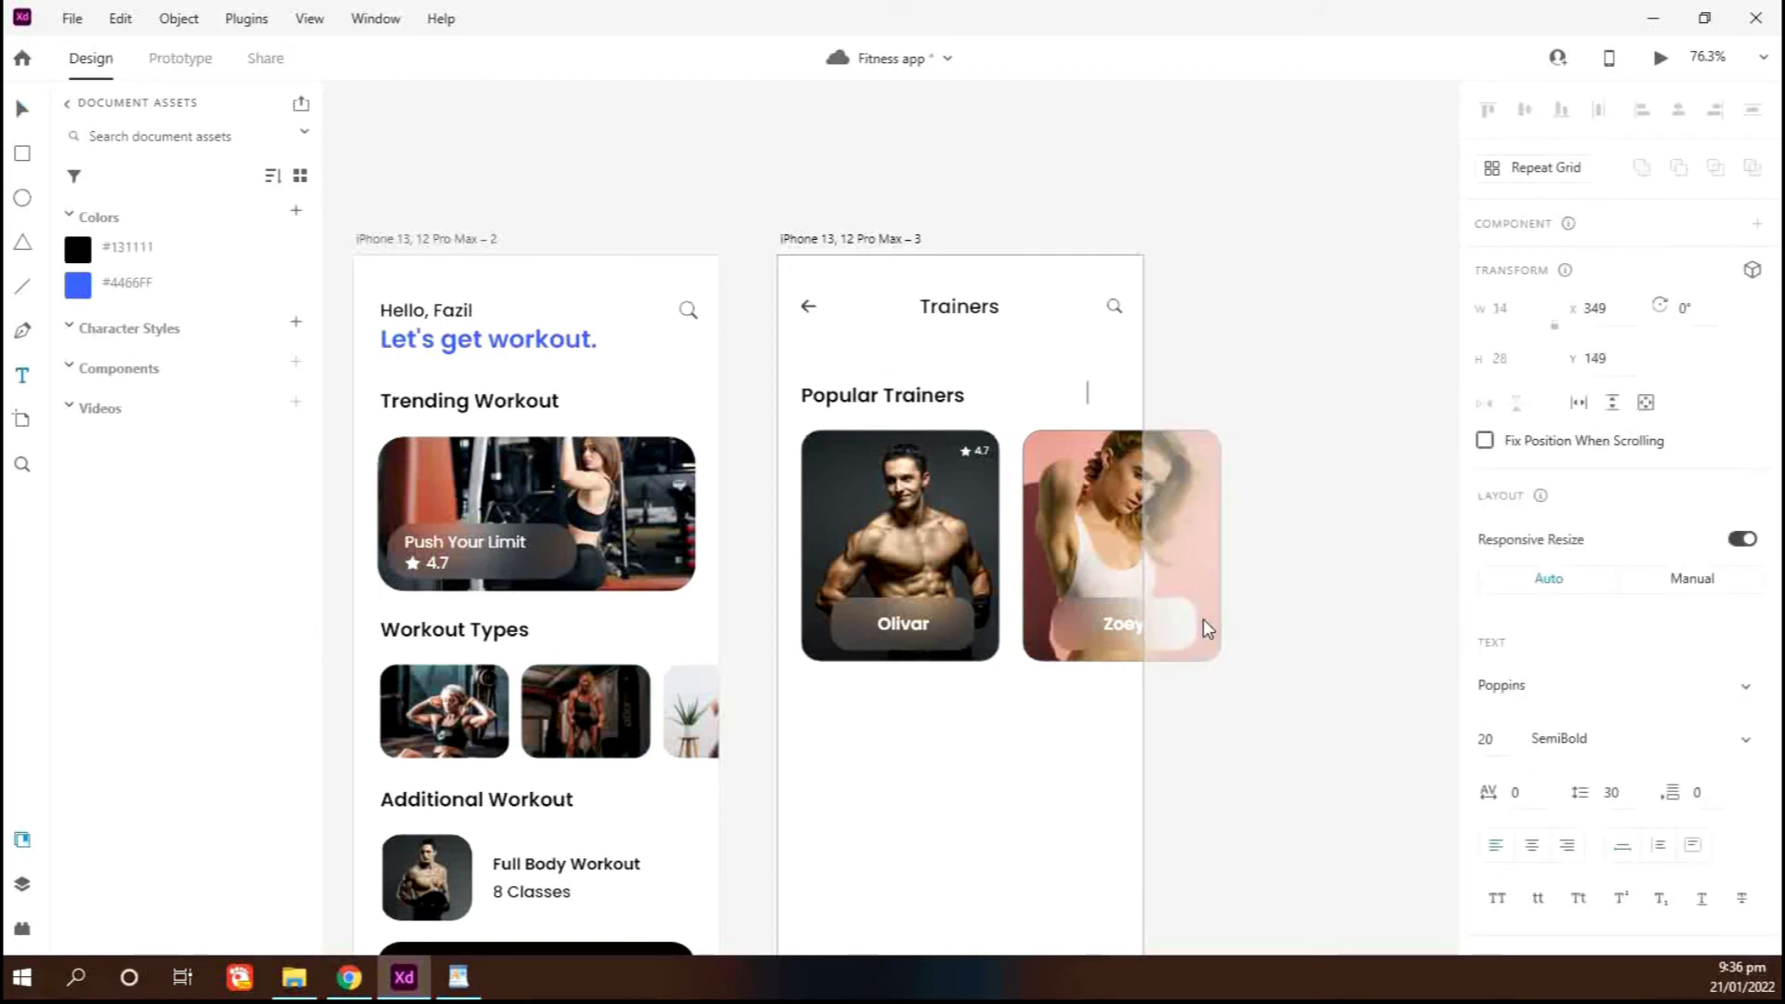
{"action": "left_click", "coordinate": [1592, 744]}
{"action": "key", "text": "Up"}
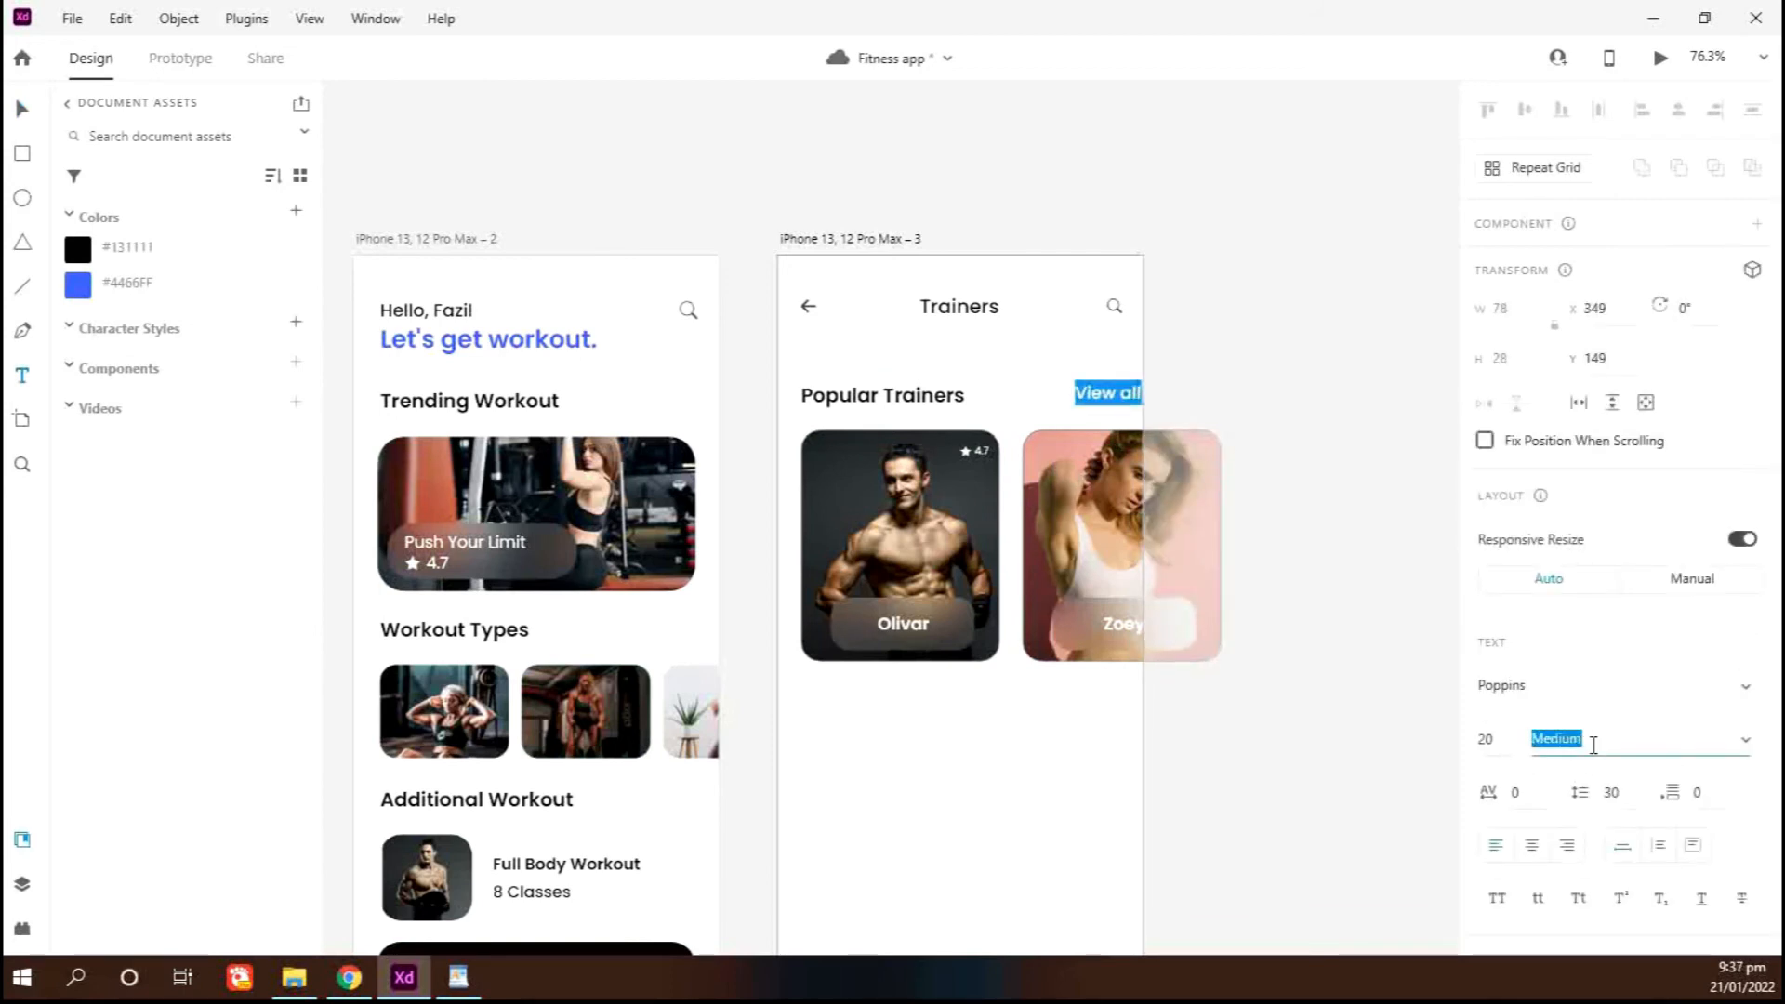
{"action": "left_click", "coordinate": [1487, 740]}
{"action": "type", "text": "18"}
{"action": "key", "text": "Return"}
{"action": "left_click", "coordinate": [111, 288]}
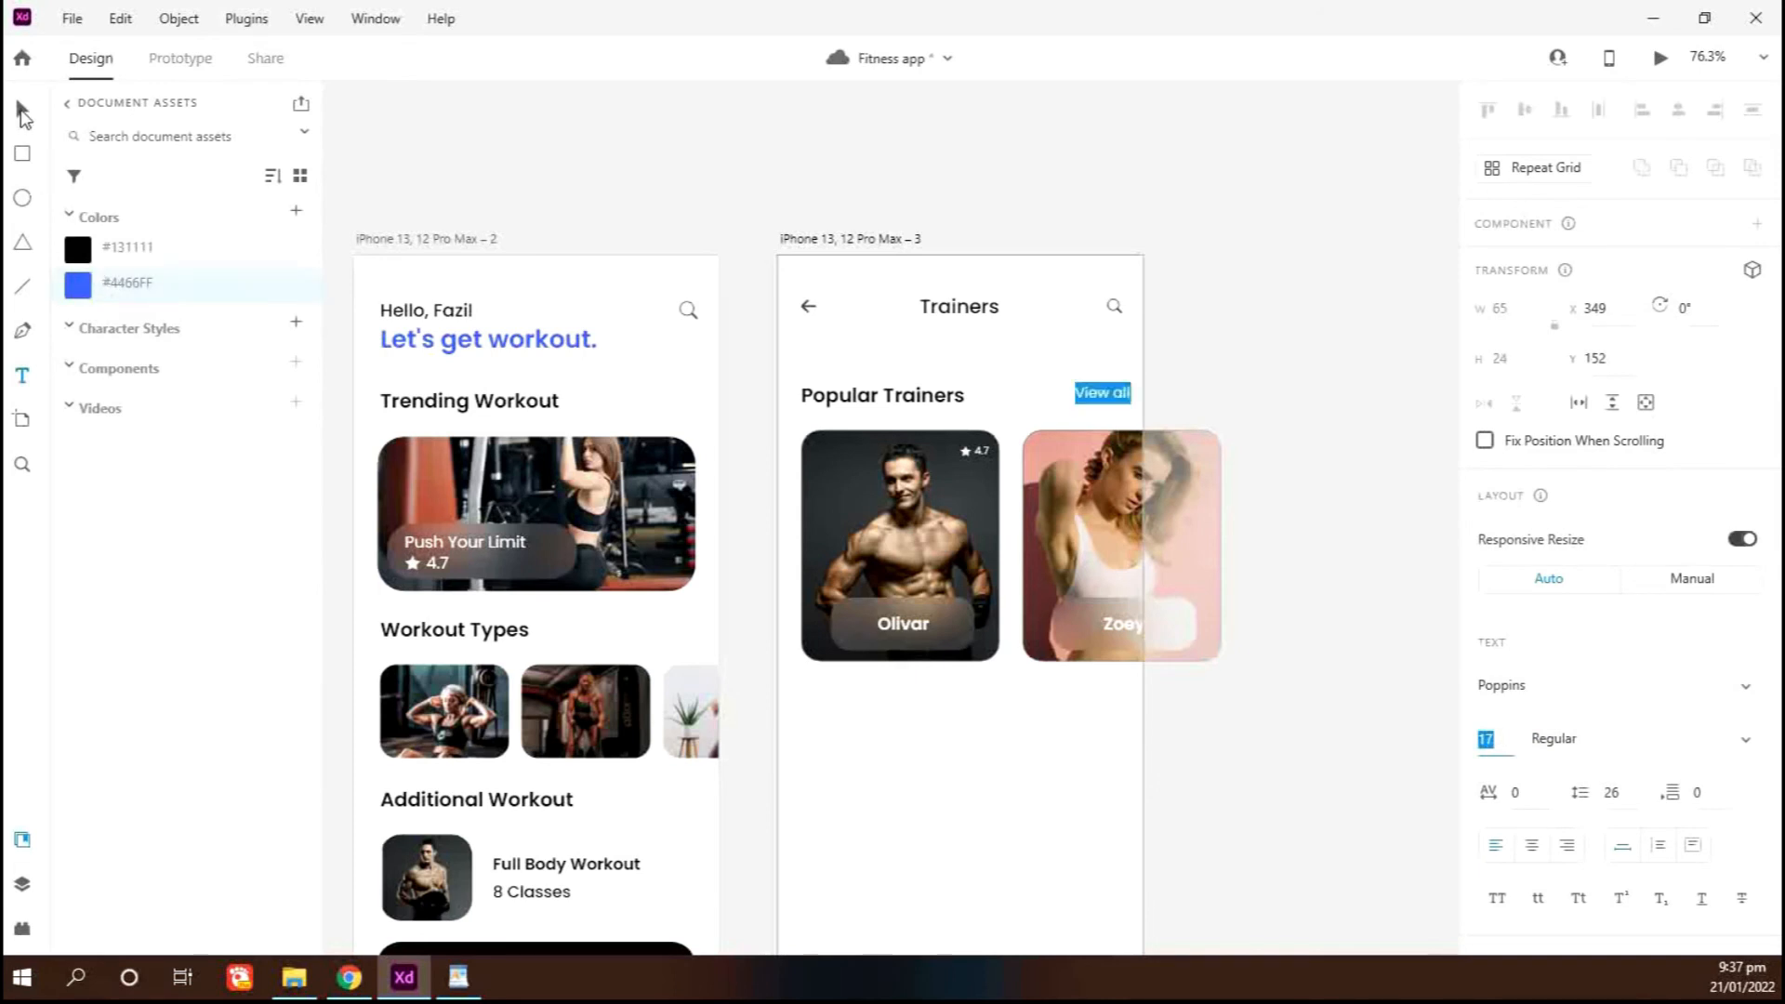
Align "View all" vertically with the "Popular Trainers" heading and move it inward to line up with the search icon's edge
{"action": "left_click", "coordinate": [21, 110]}
{"action": "left_click", "coordinate": [921, 395], "text": "shift"}
{"action": "left_click", "coordinate": [1235, 476]}
{"action": "left_click_drag", "start_coordinate": [1102, 397], "coordinate": [1091, 393]}
{"action": "left_click", "coordinate": [956, 718]}
{"action": "scroll", "coordinate": [1099, 729], "scroll_direction": "down", "scroll_amount": 3}
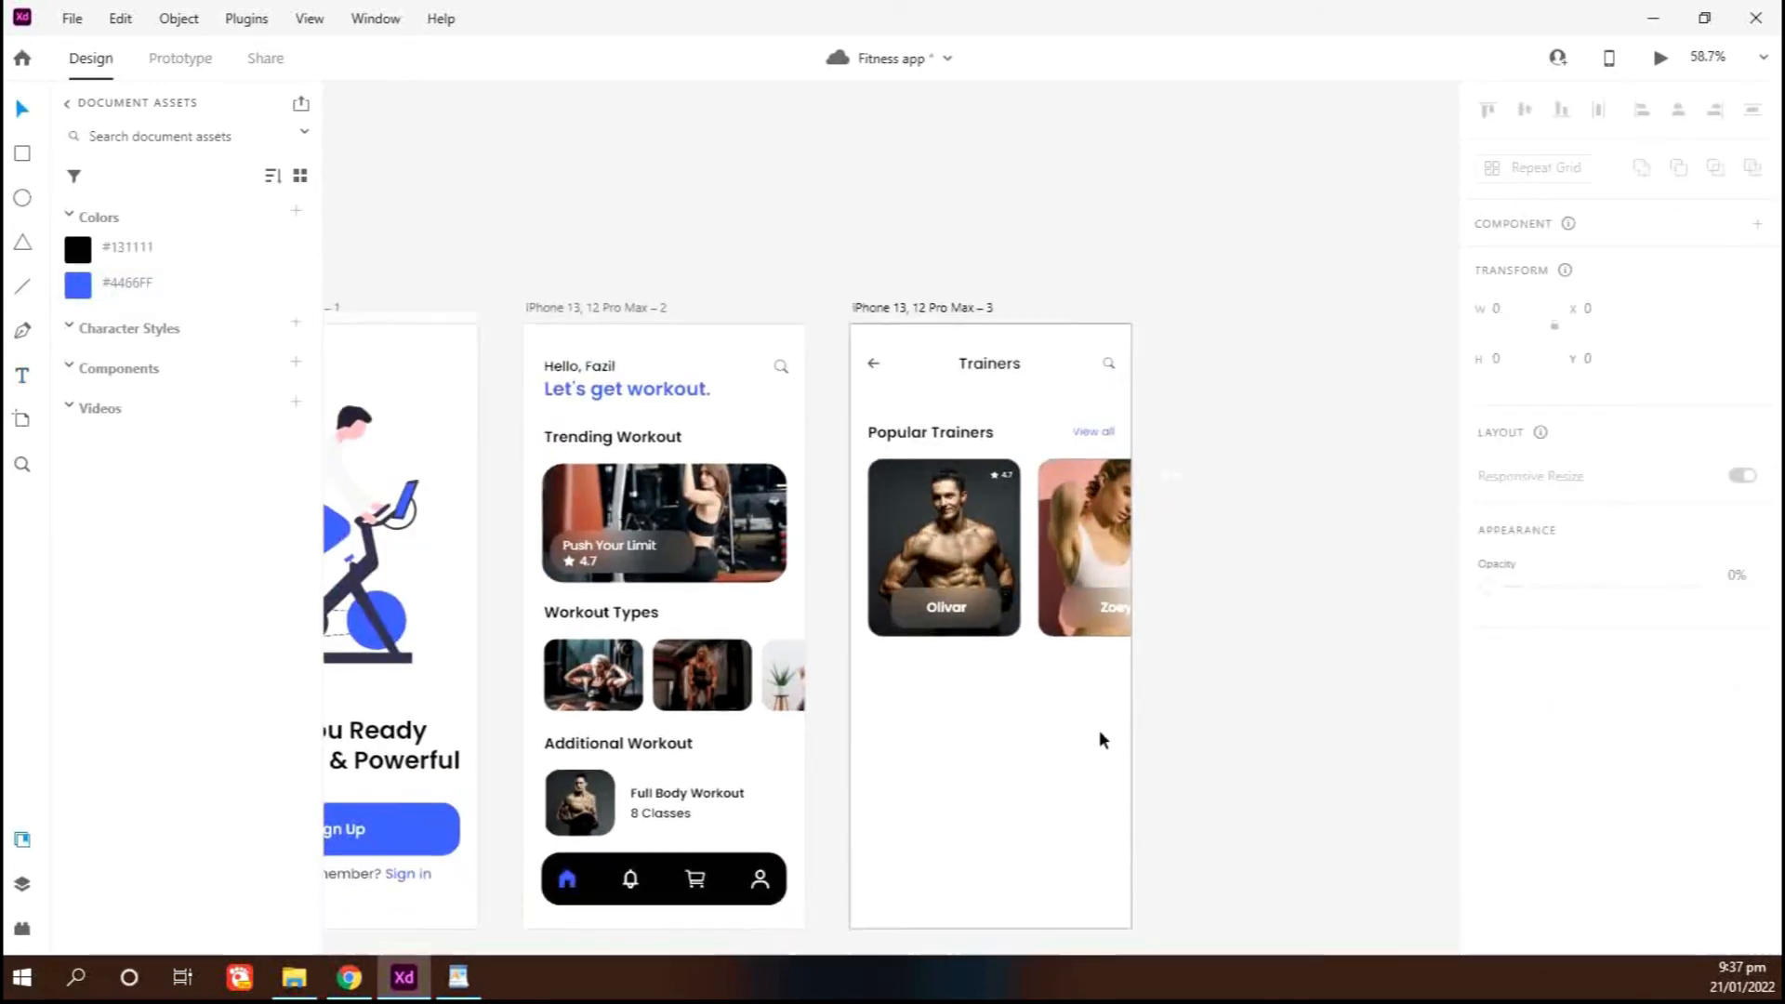
Duplicate the "Popular Trainers" heading and move the copy straight down below the trainer cards to Y 499
{"action": "left_click", "coordinate": [932, 383]}
{"action": "key", "text": "shift+Down"}
{"action": "key", "text": "shift+Down"}
{"action": "key", "text": "shift+Down"}
{"action": "key", "text": "shift+Down"}
{"action": "key", "text": "shift+Down"}
{"action": "key", "text": "shift+Down"}
{"action": "key", "text": "shift+Down"}
{"action": "key", "text": "shift+Down"}
{"action": "key", "text": "shift+Down"}
{"action": "key", "text": "shift+Down"}
{"action": "key", "text": "shift+Down"}
{"action": "key", "text": "shift+Down"}
{"action": "key", "text": "shift+Down"}
{"action": "key", "text": "shift+Down"}
{"action": "key", "text": "shift+Down"}
{"action": "key", "text": "shift+Down"}
{"action": "key", "text": "shift+Down"}
{"action": "key", "text": "shift+Down"}
{"action": "key", "text": "shift+Down"}
{"action": "key", "text": "shift+Down"}
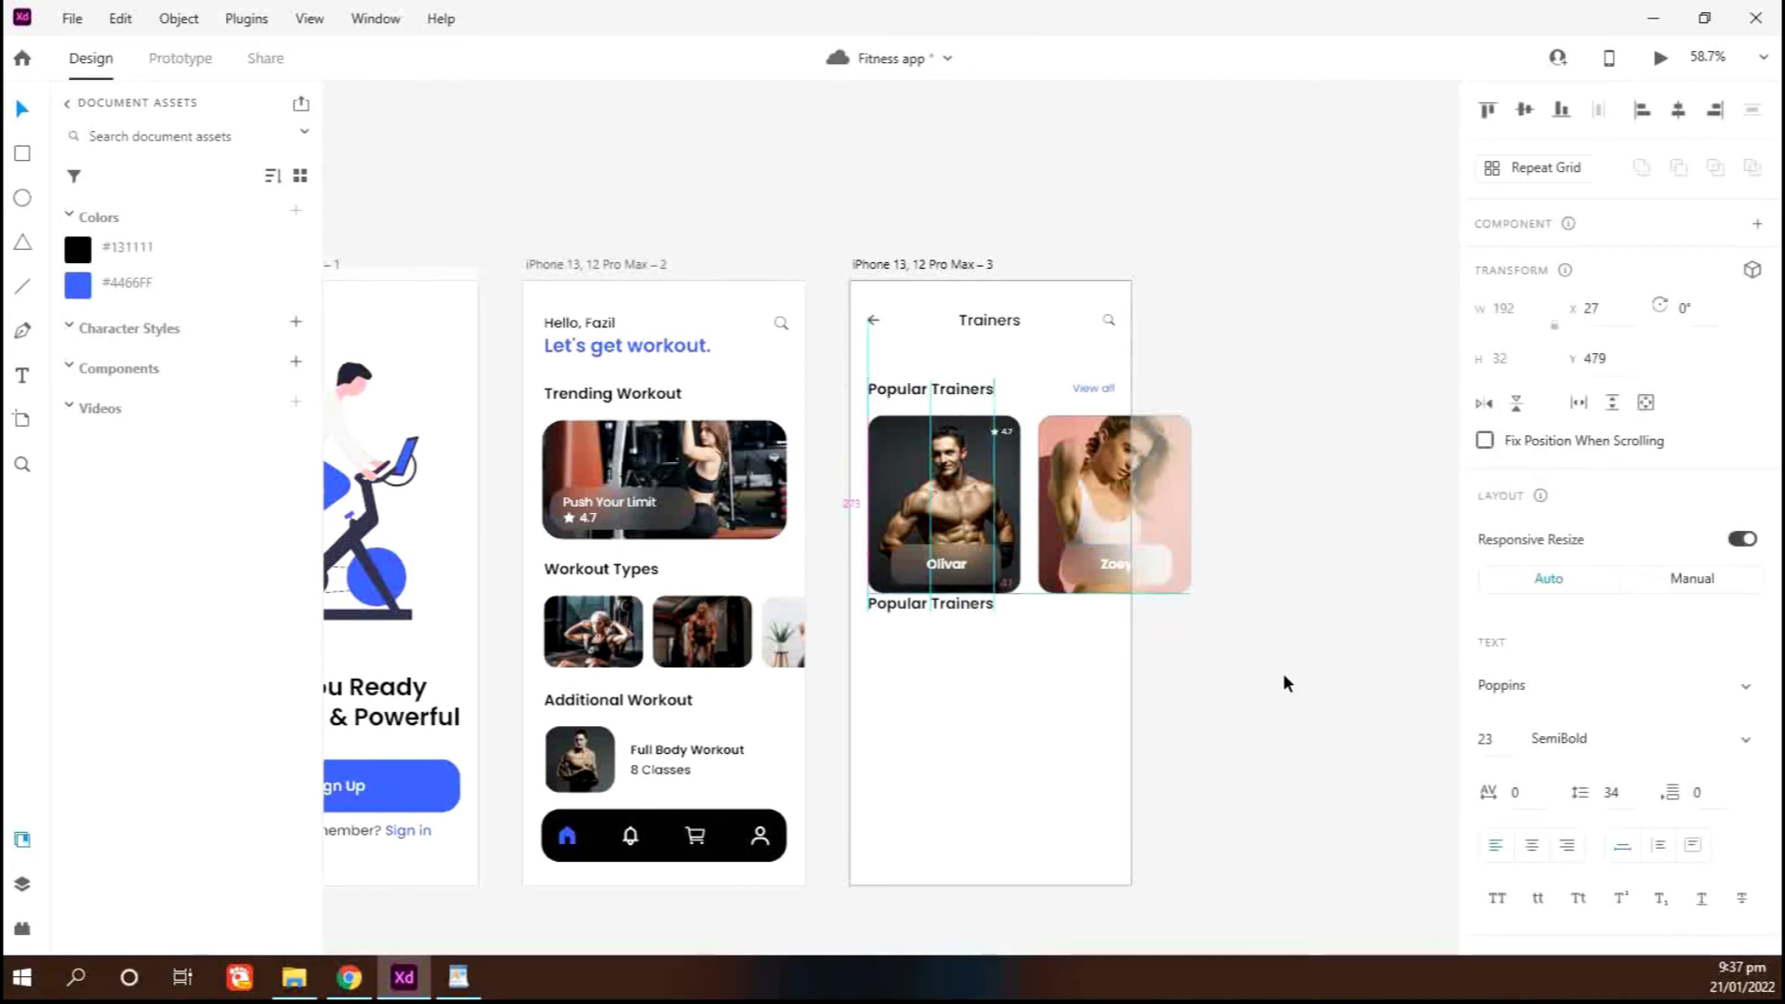
Change the text of the copied heading below the trainer cards to "Featured Trainers"
{"action": "scroll", "coordinate": [989, 700], "scroll_direction": "up", "scroll_amount": 2}
{"action": "scroll", "coordinate": [988, 700], "scroll_direction": "up", "scroll_amount": 1}
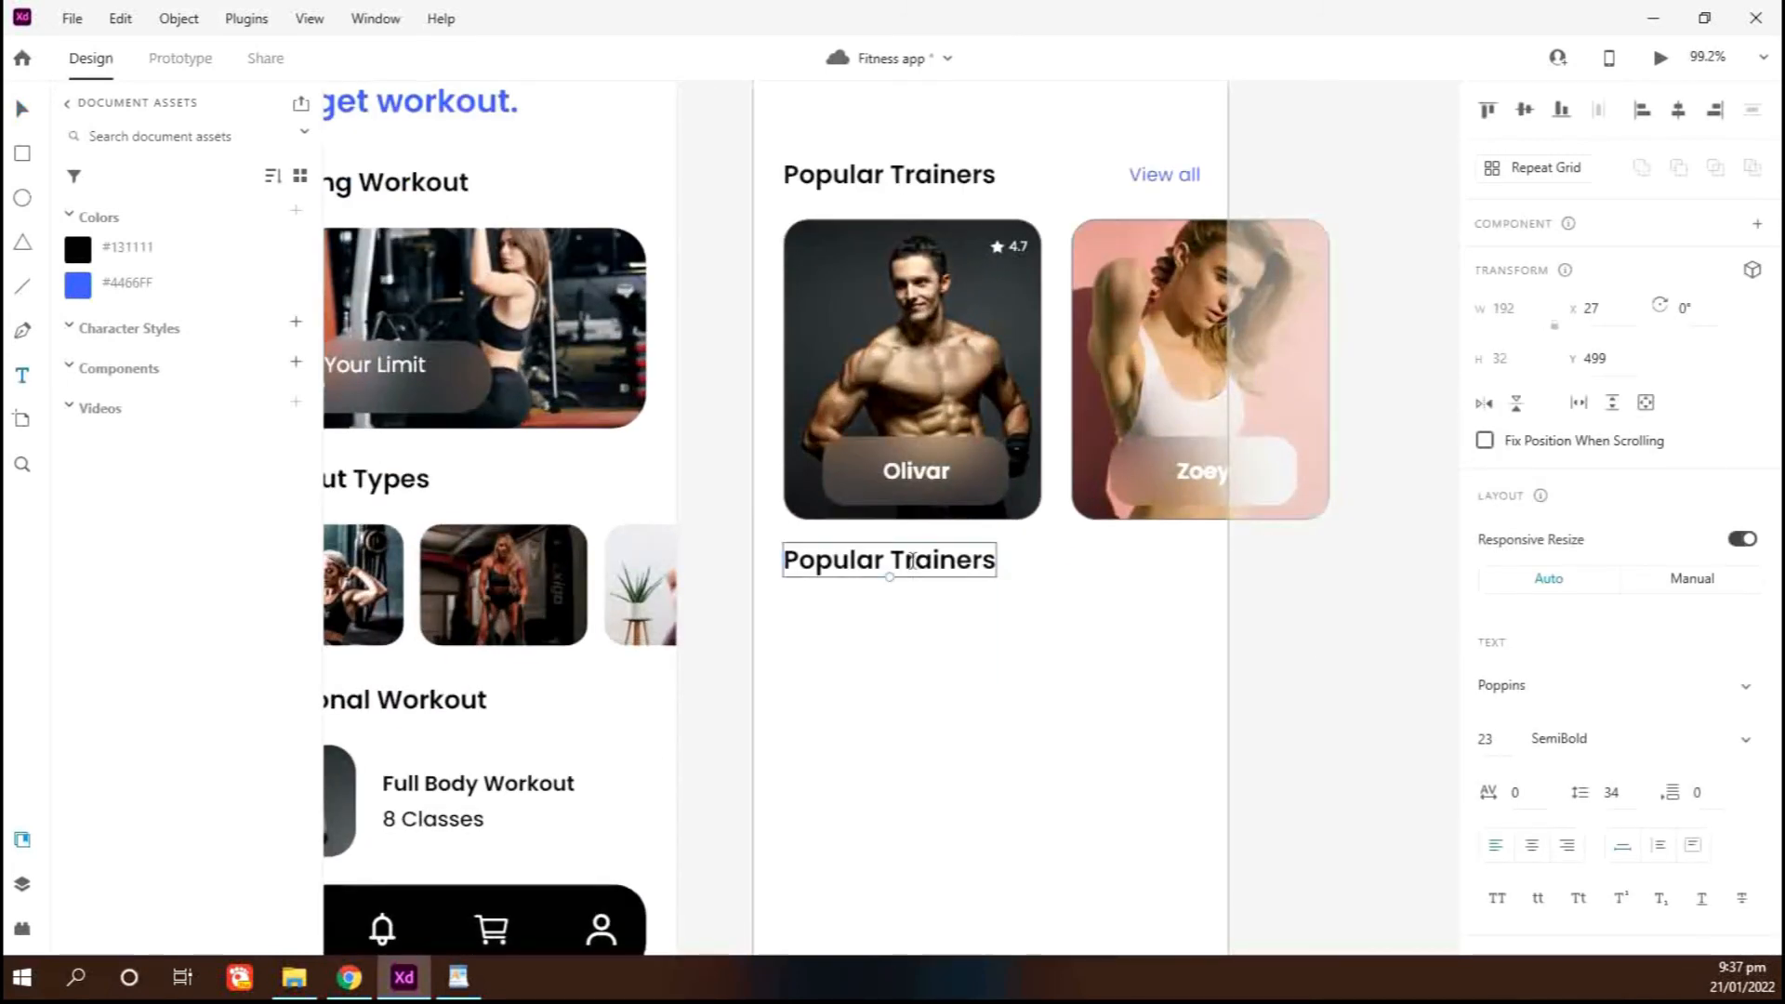
{"action": "key", "text": "Return"}
{"action": "type", "text": "Featured Tra"}
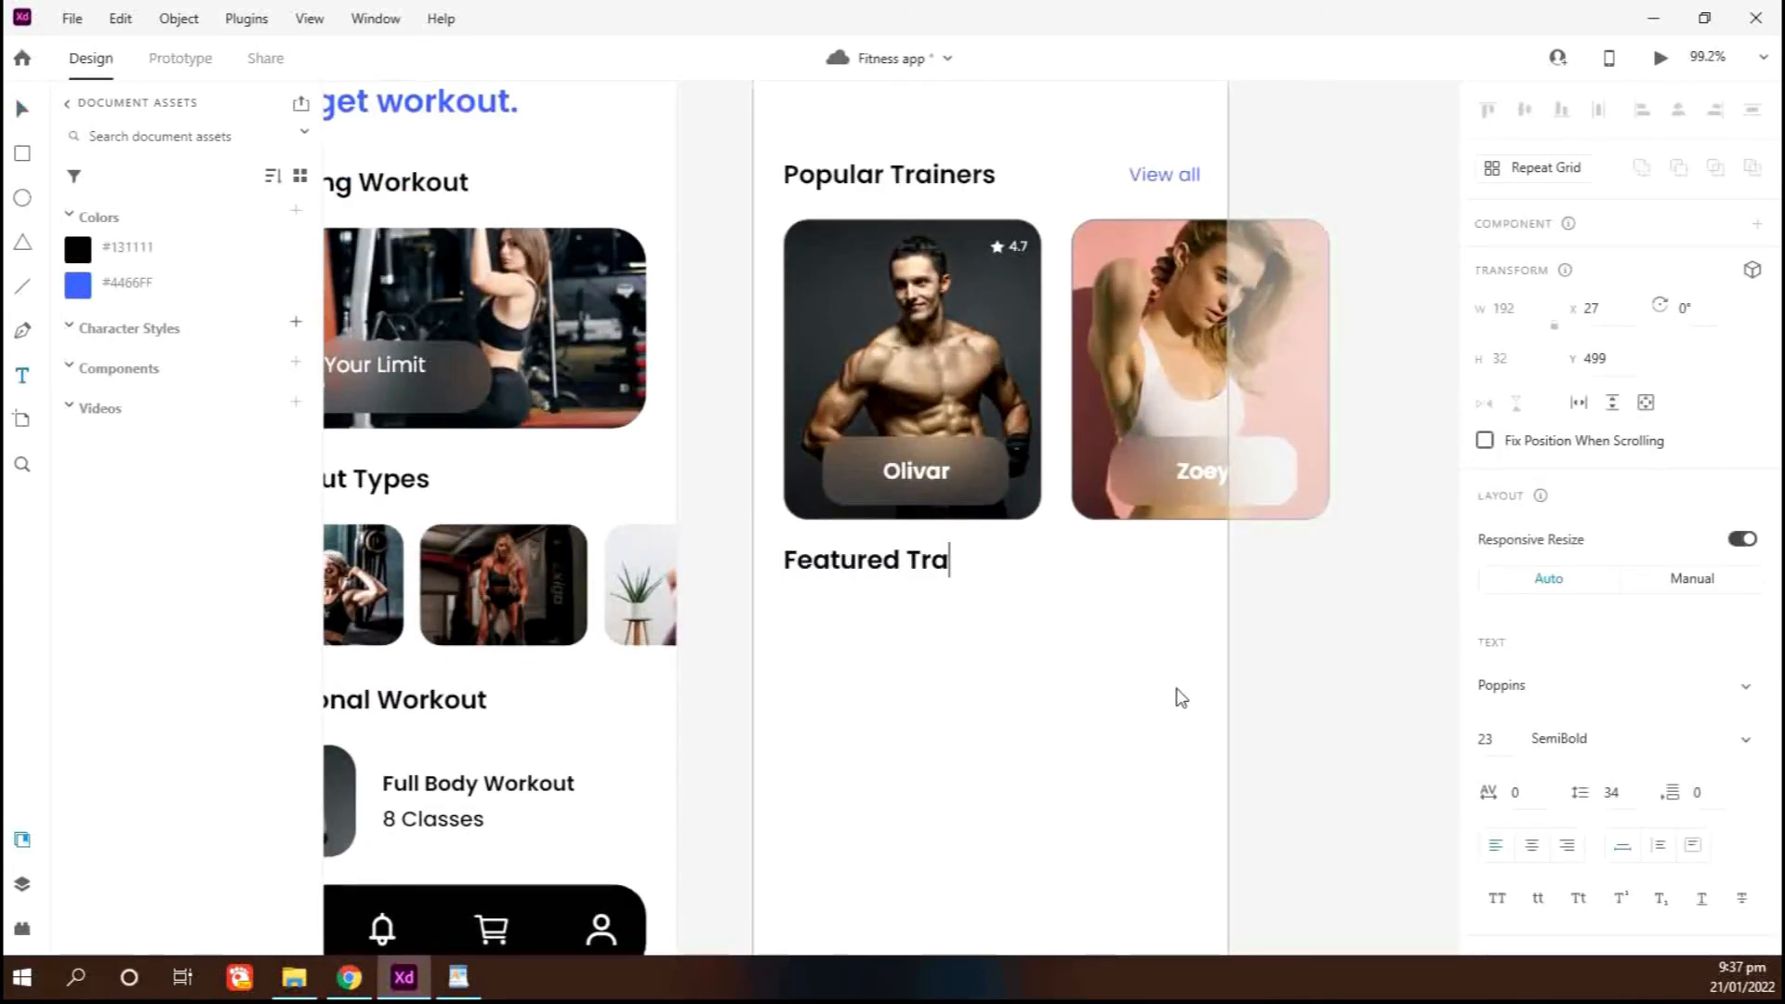
{"action": "left_click", "coordinate": [28, 109]}
{"action": "left_click", "coordinate": [1103, 732]}
Draw a 79 by 79 square with corner radius 14 under "Featured Trainers" and fill it with a trainer photo, without border
{"action": "scroll", "coordinate": [854, 688], "scroll_direction": "down", "scroll_amount": 2}
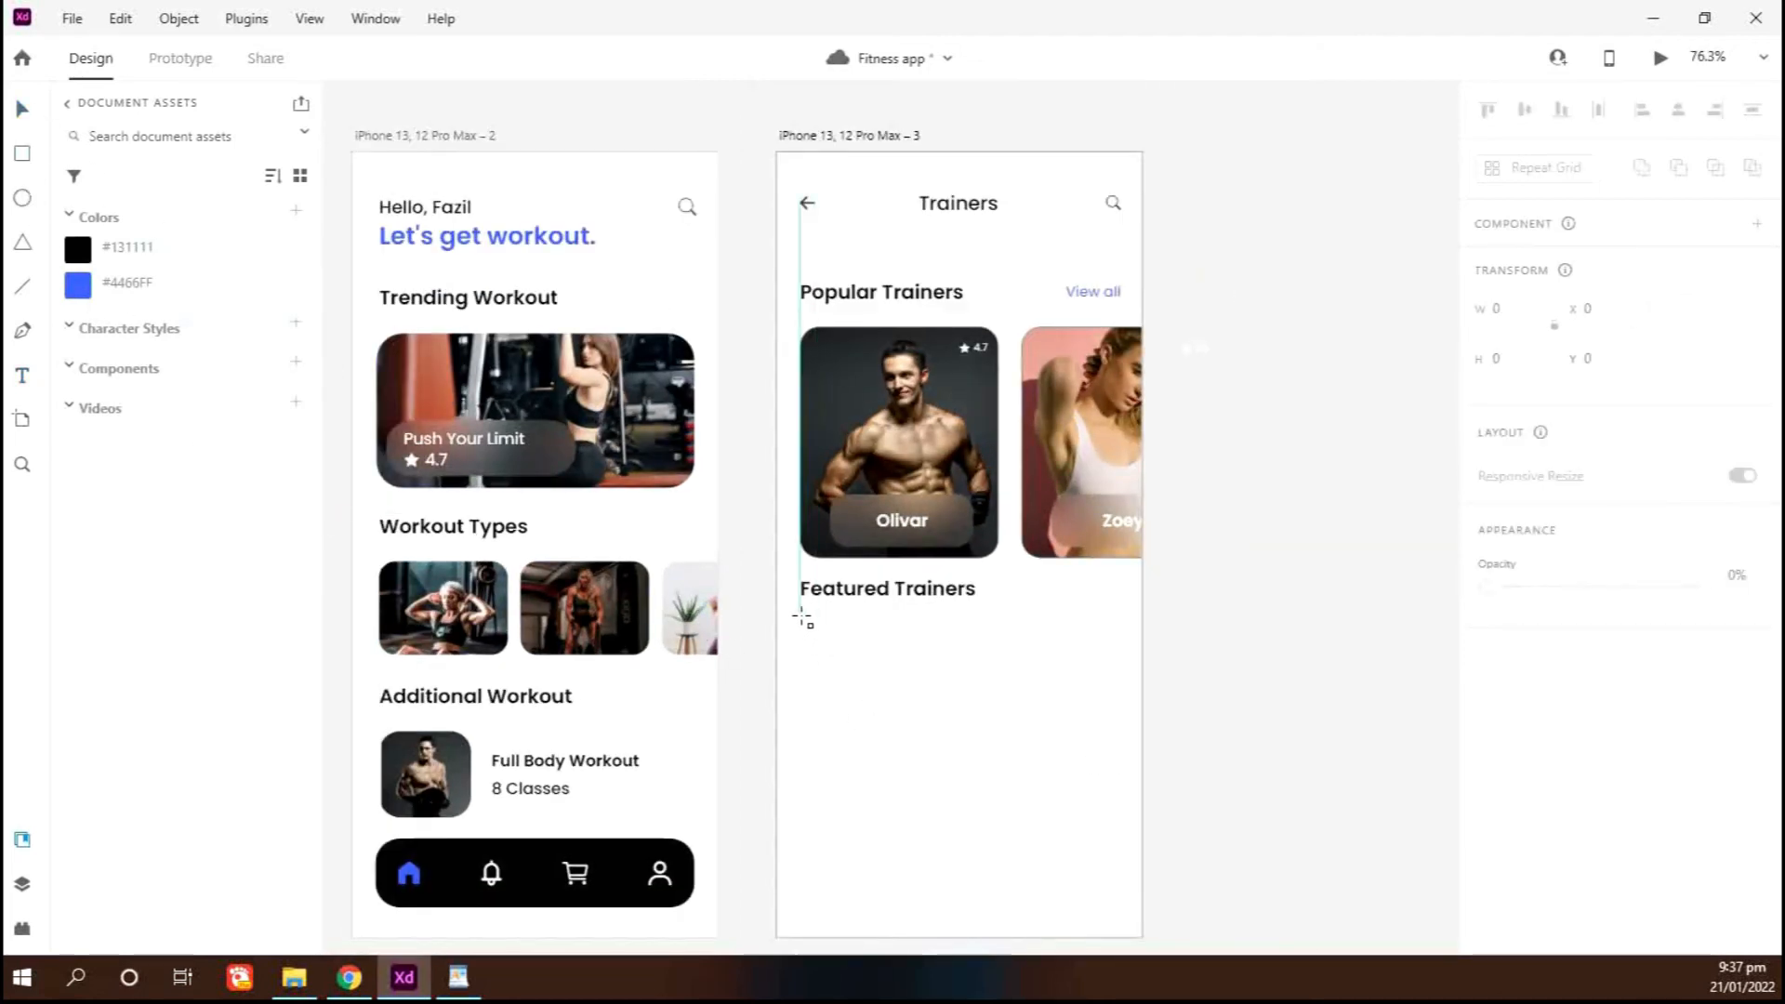
{"action": "mouse_move", "coordinate": [802, 617]}
{"action": "left_mouse_down"}
{"action": "mouse_move", "coordinate": [864, 679]}
{"action": "mouse_move", "coordinate": [853, 618]}
{"action": "left_mouse_up"}
{"action": "scroll", "coordinate": [853, 640], "scroll_direction": "up", "scroll_amount": 3}
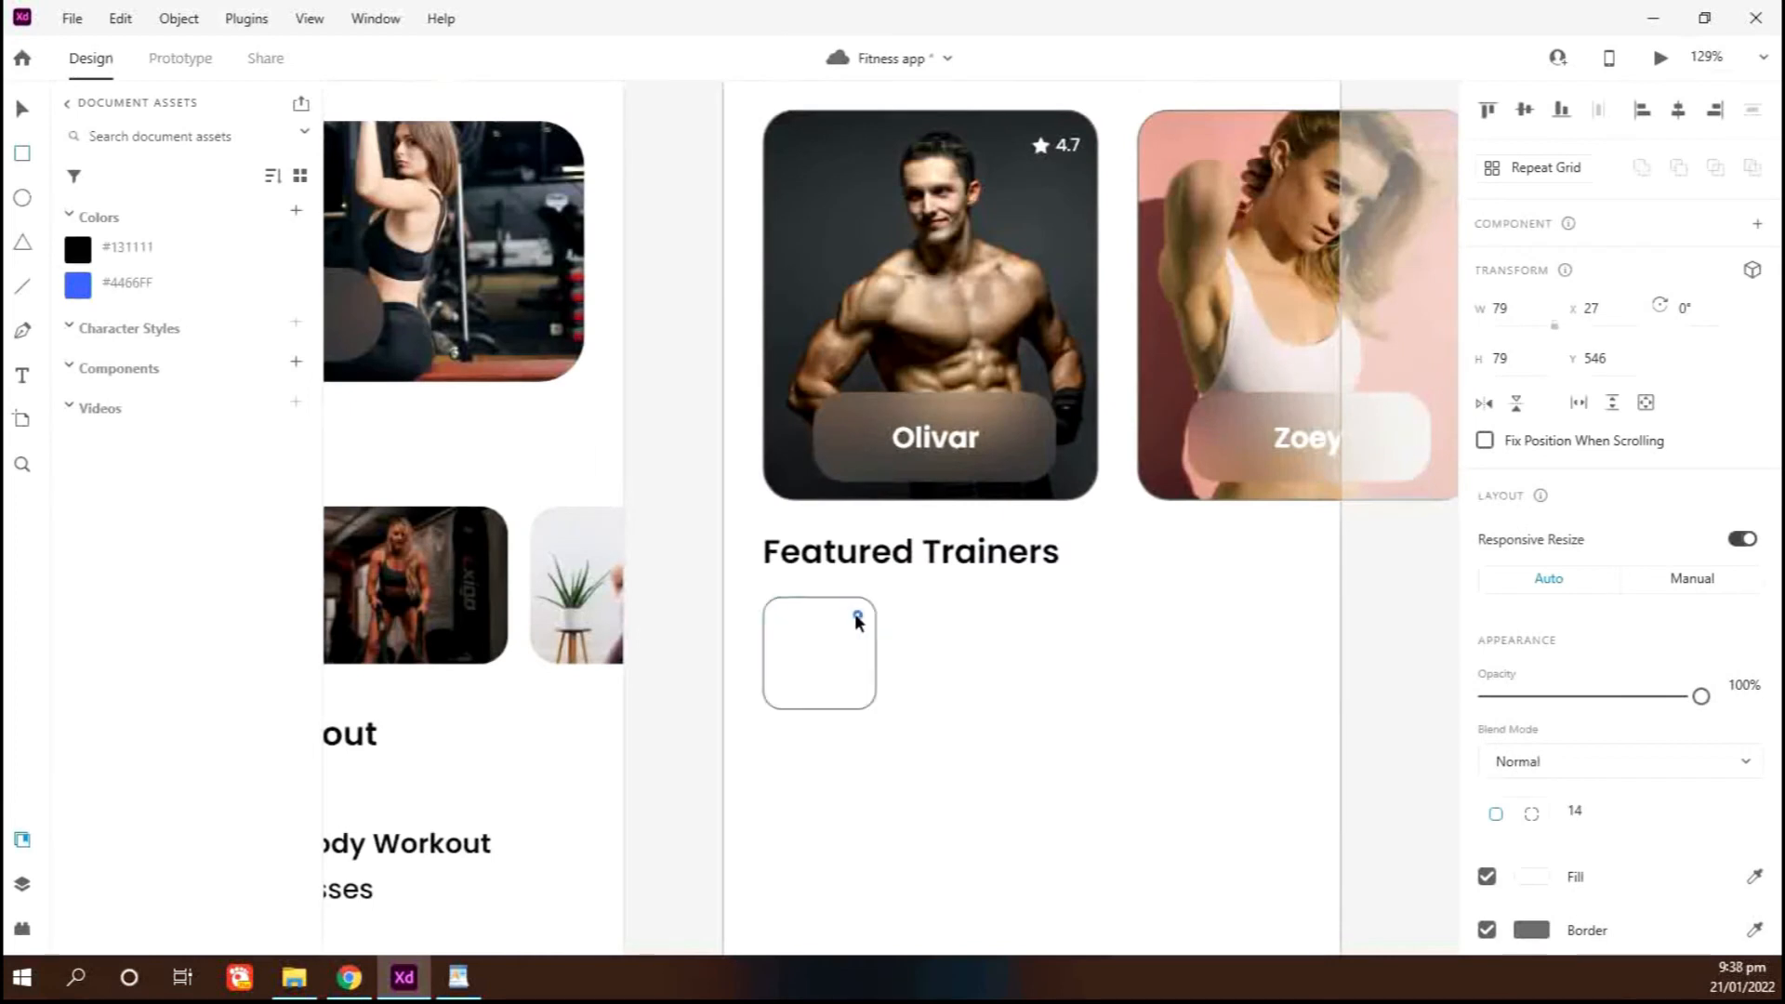
{"action": "left_click", "coordinate": [294, 977]}
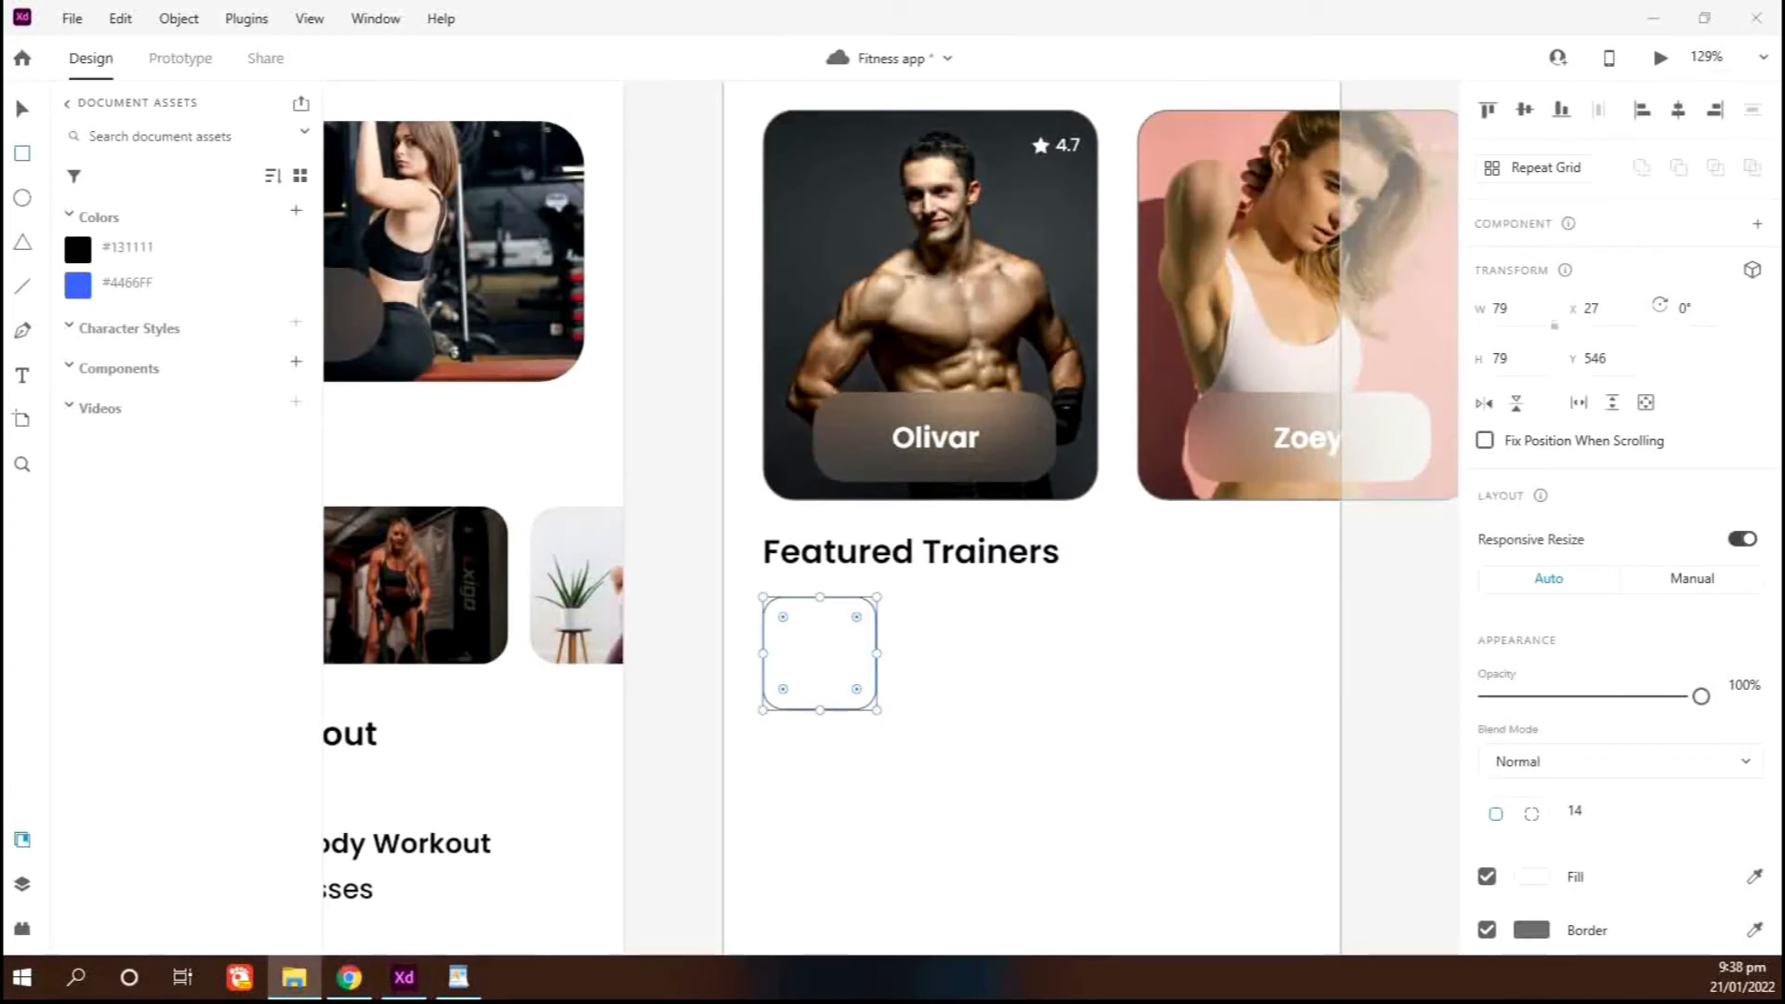
{"action": "left_click_drag", "start_coordinate": [720, 659], "coordinate": [818, 646]}
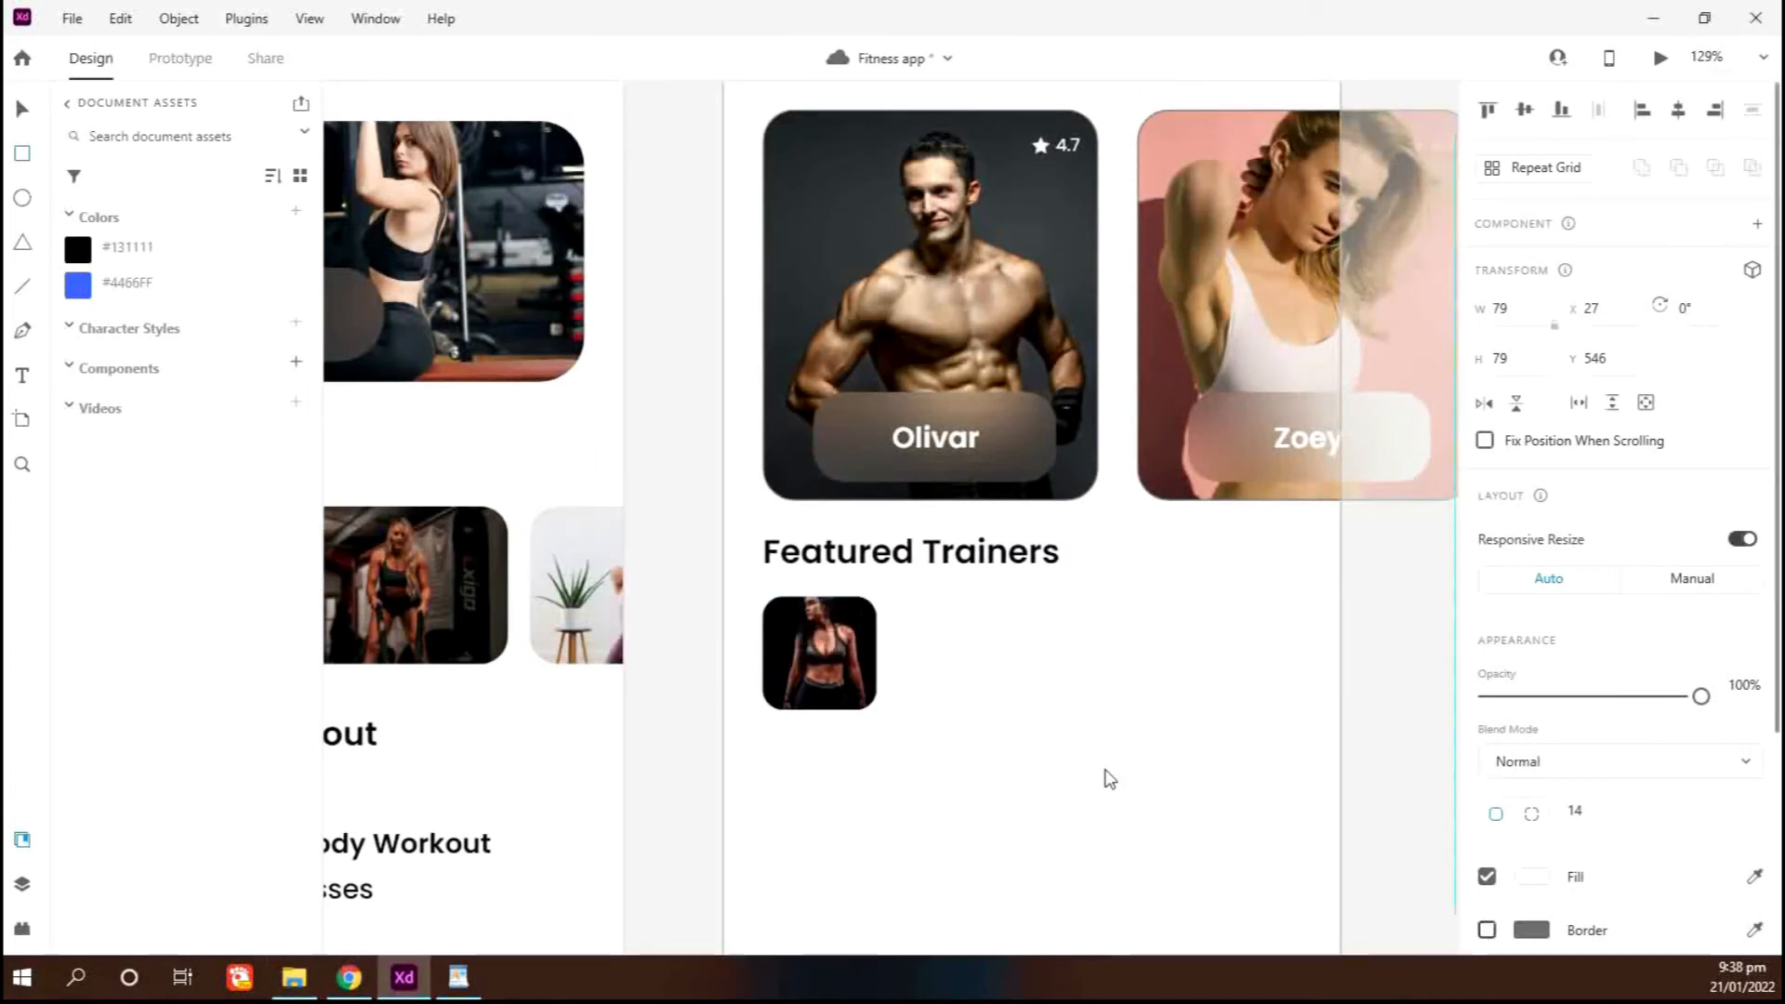
{"action": "left_click", "coordinate": [1007, 717]}
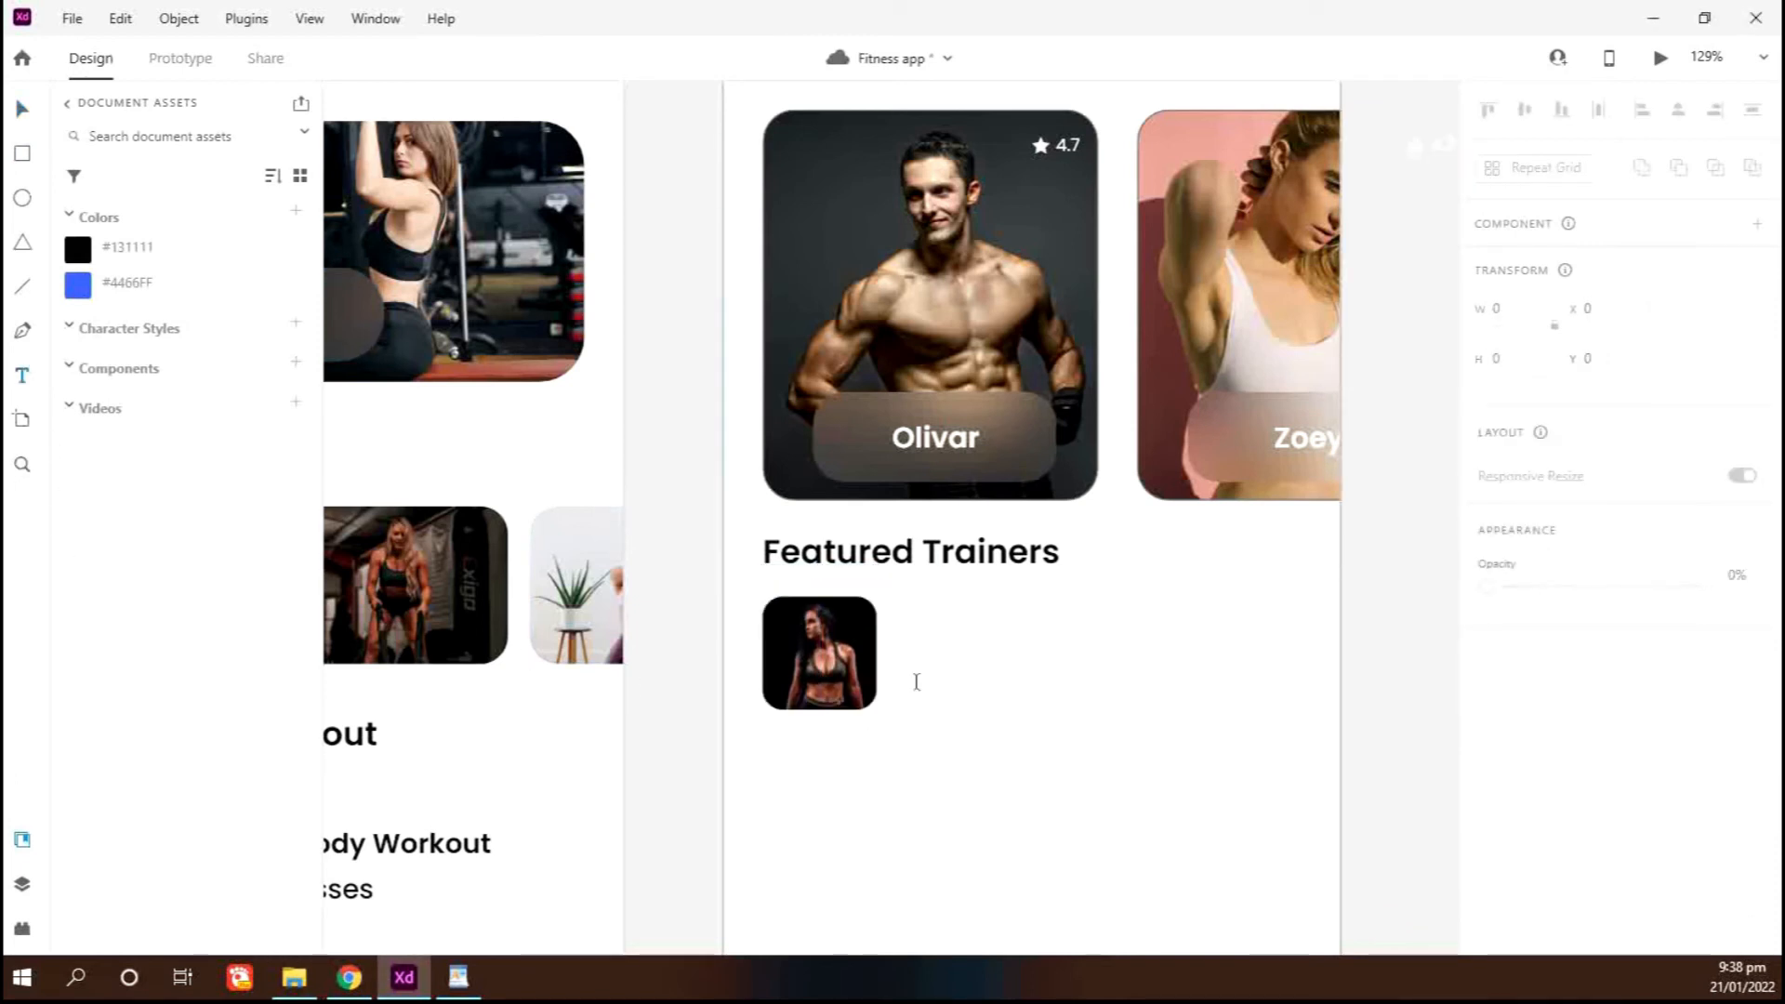
Add the trainer's first name beside the featured photo in Poppins SemiBold, size 19, coloured #131111
{"action": "left_click", "coordinate": [900, 626]}
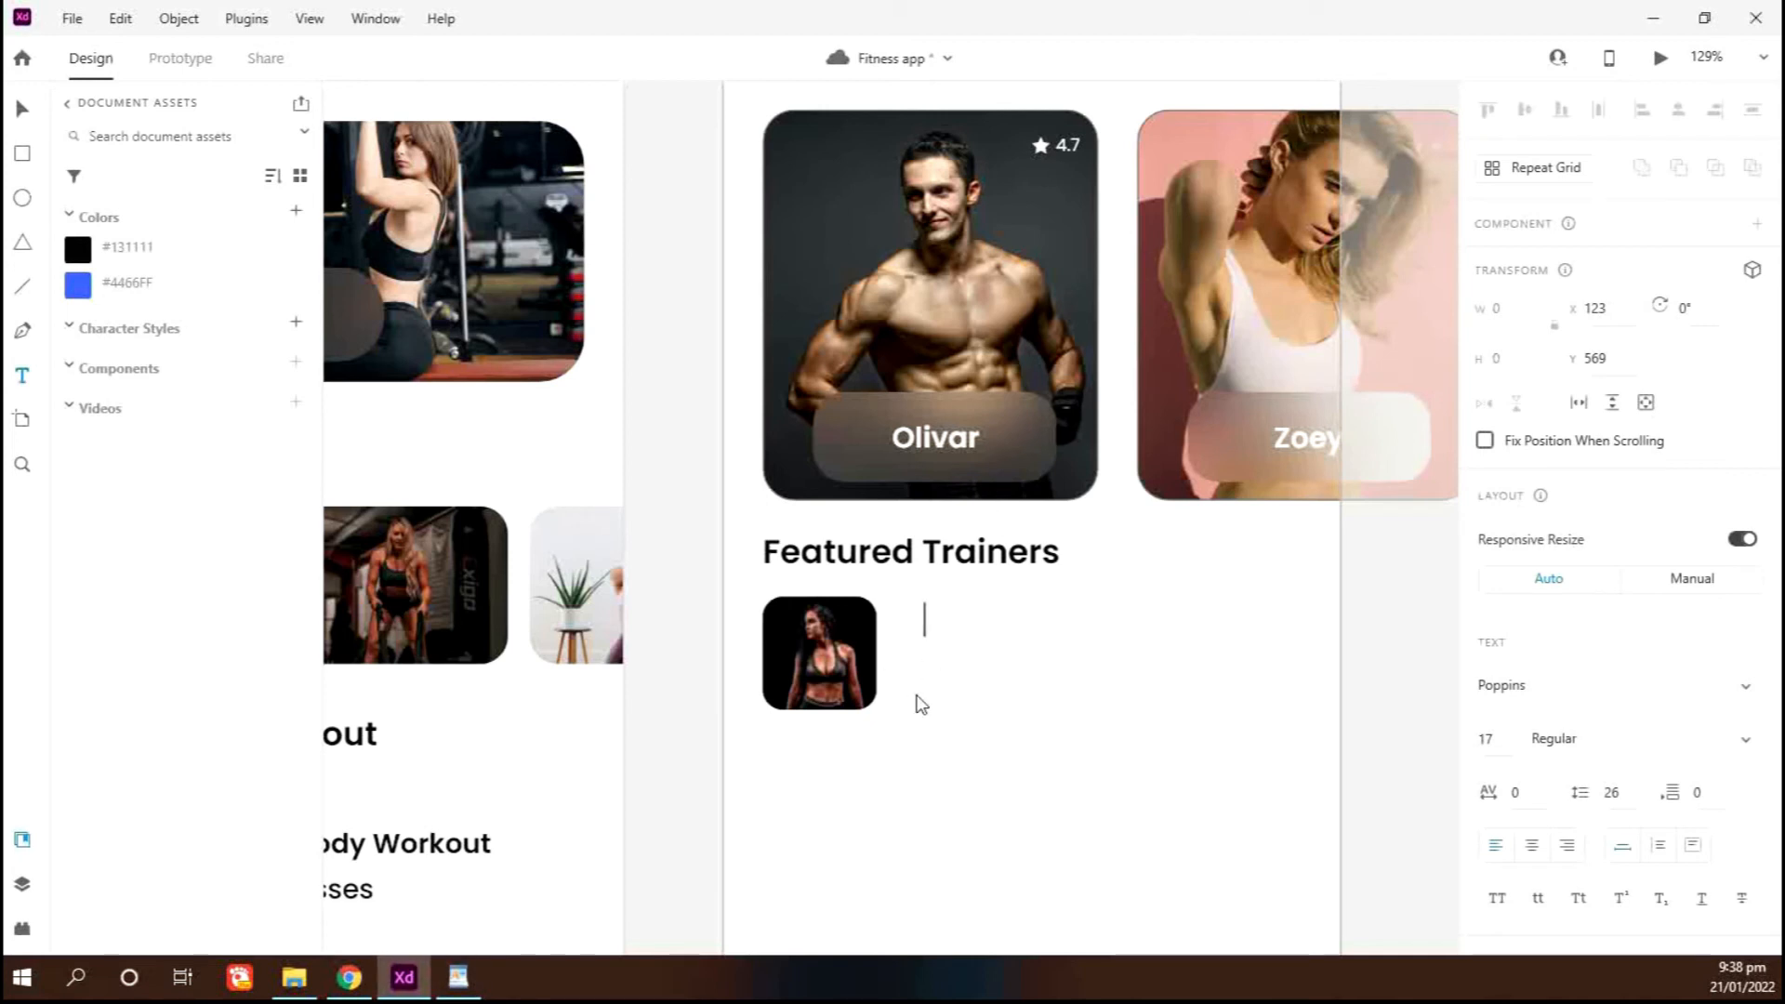
{"action": "key", "text": "ctrl+a"}
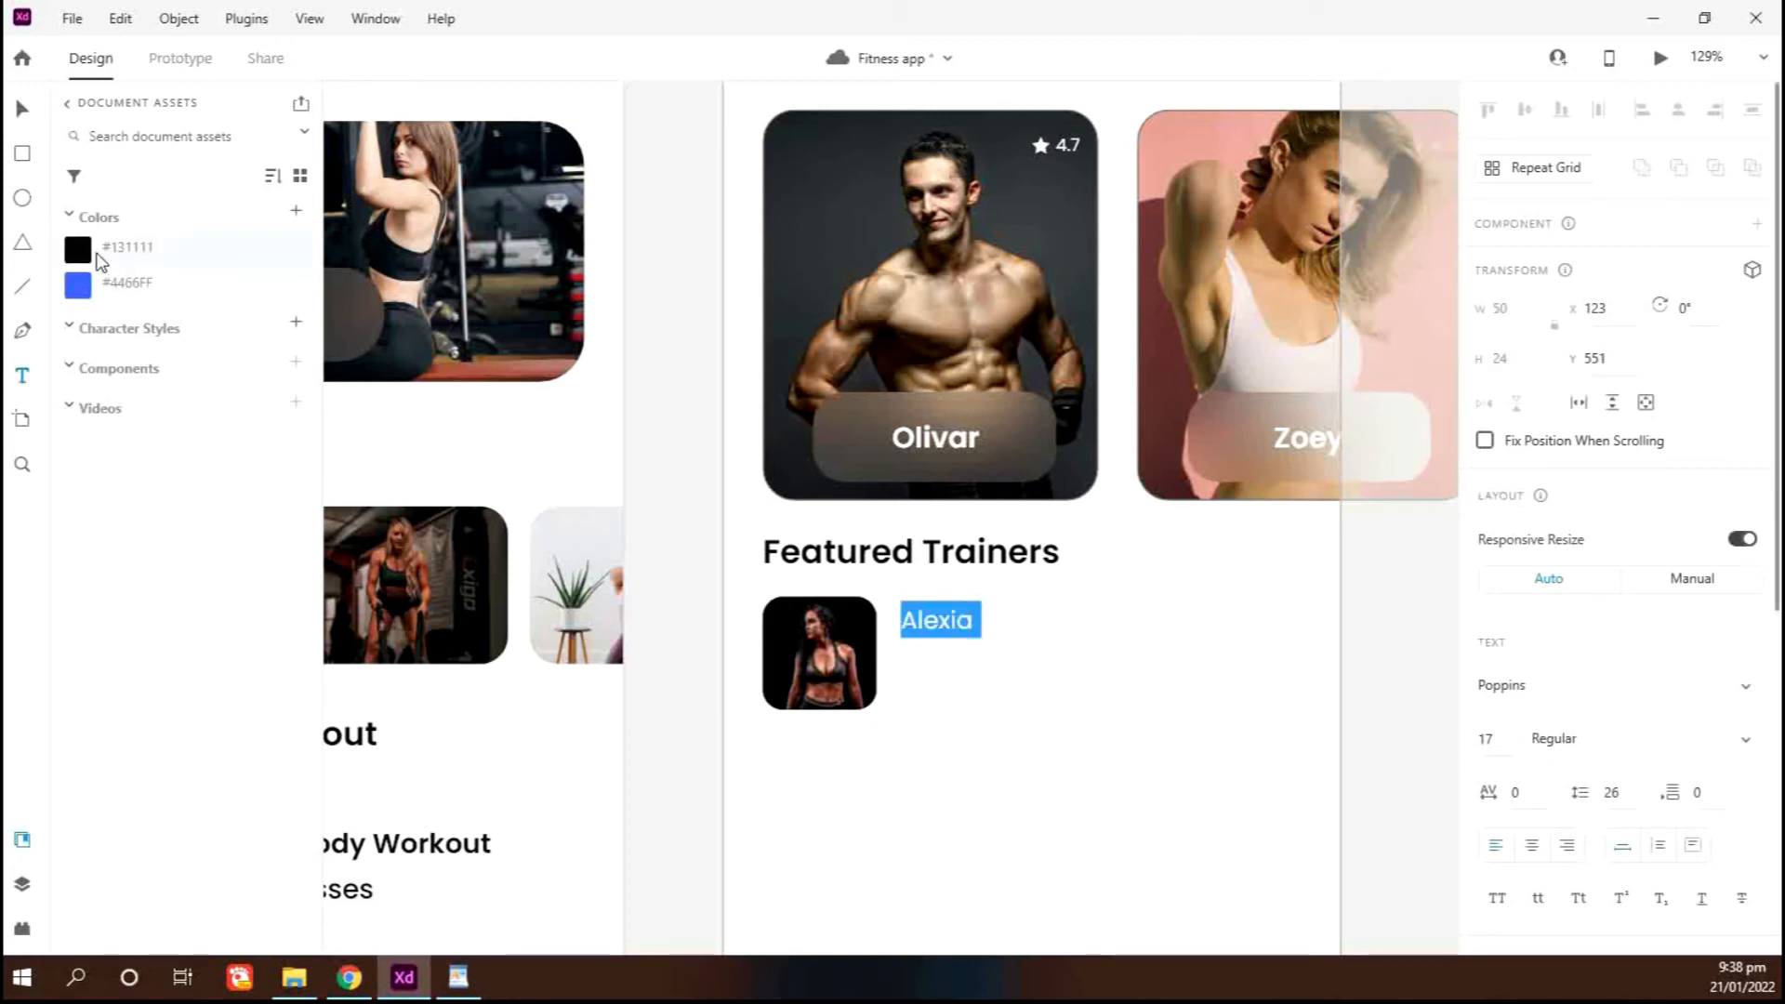
{"action": "left_click", "coordinate": [98, 254]}
{"action": "left_click", "coordinate": [1499, 743]}
{"action": "type", "text": "19"}
{"action": "left_click", "coordinate": [1582, 742]}
{"action": "type", "text": "SemiBold"}
{"action": "key", "text": "Return"}
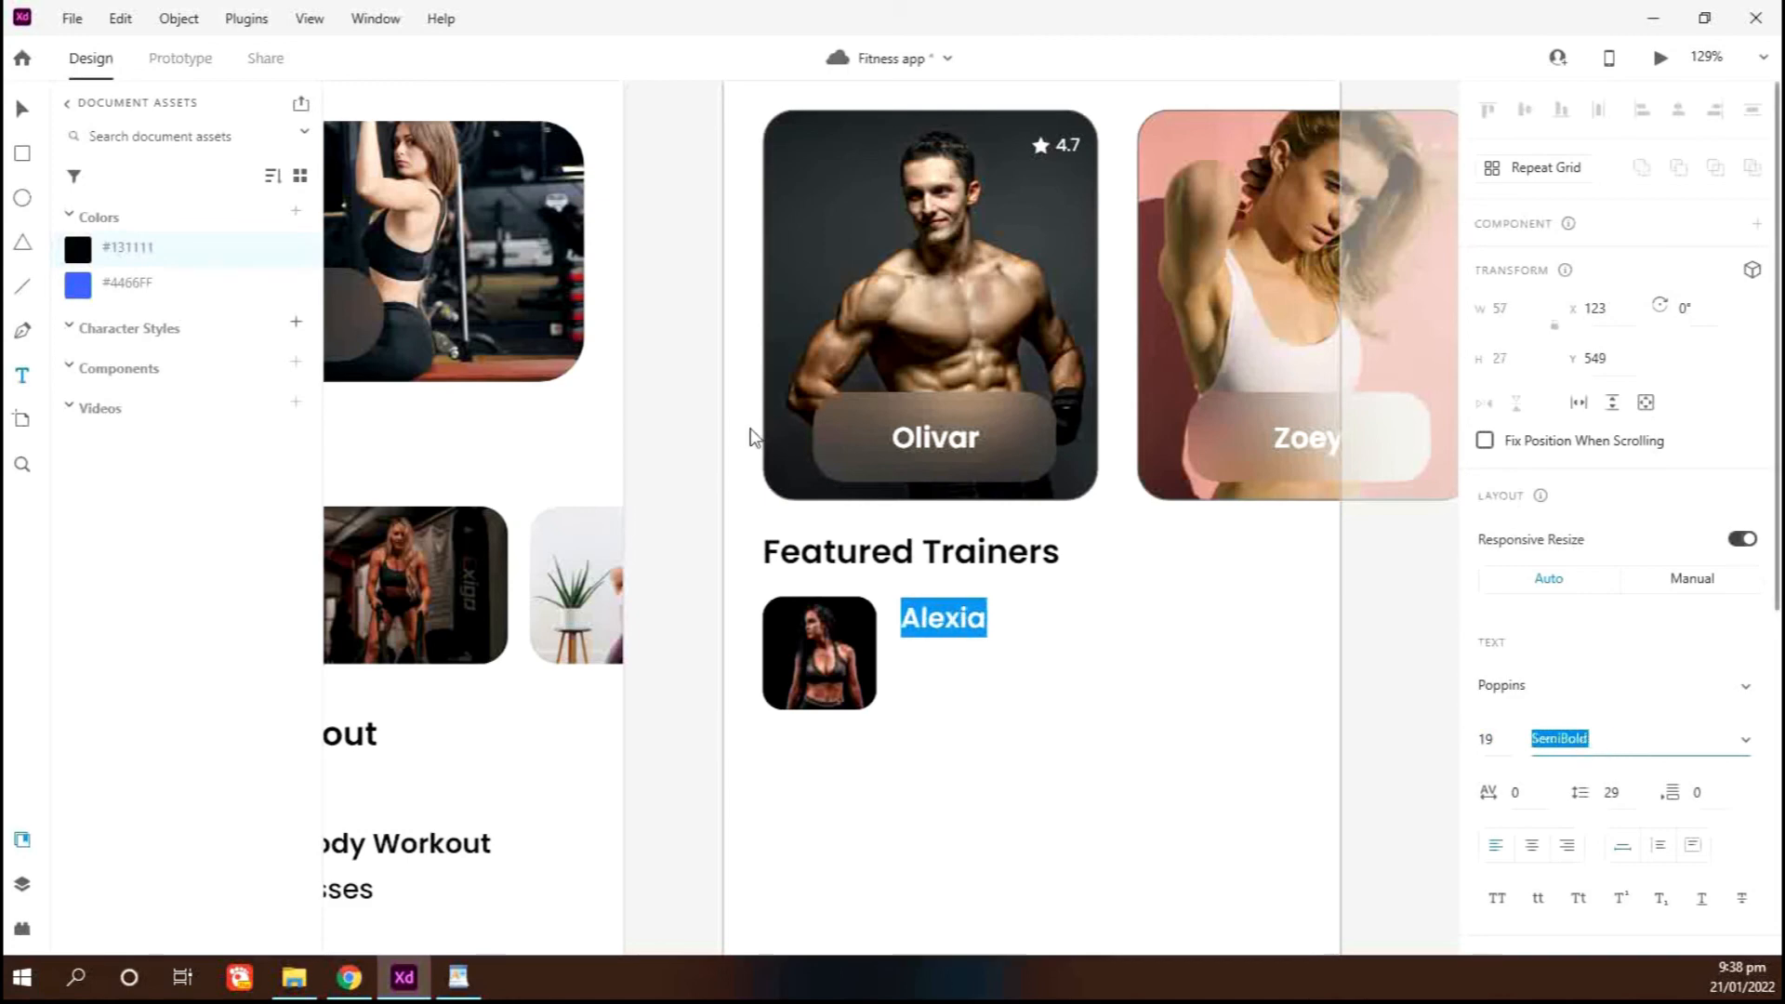
{"action": "key", "text": "Escape"}
Place a copy of the filled star icon from below the artboards under the trainer's name at X 122, Y 585.5
{"action": "scroll", "coordinate": [678, 742], "scroll_direction": "down", "scroll_amount": 3}
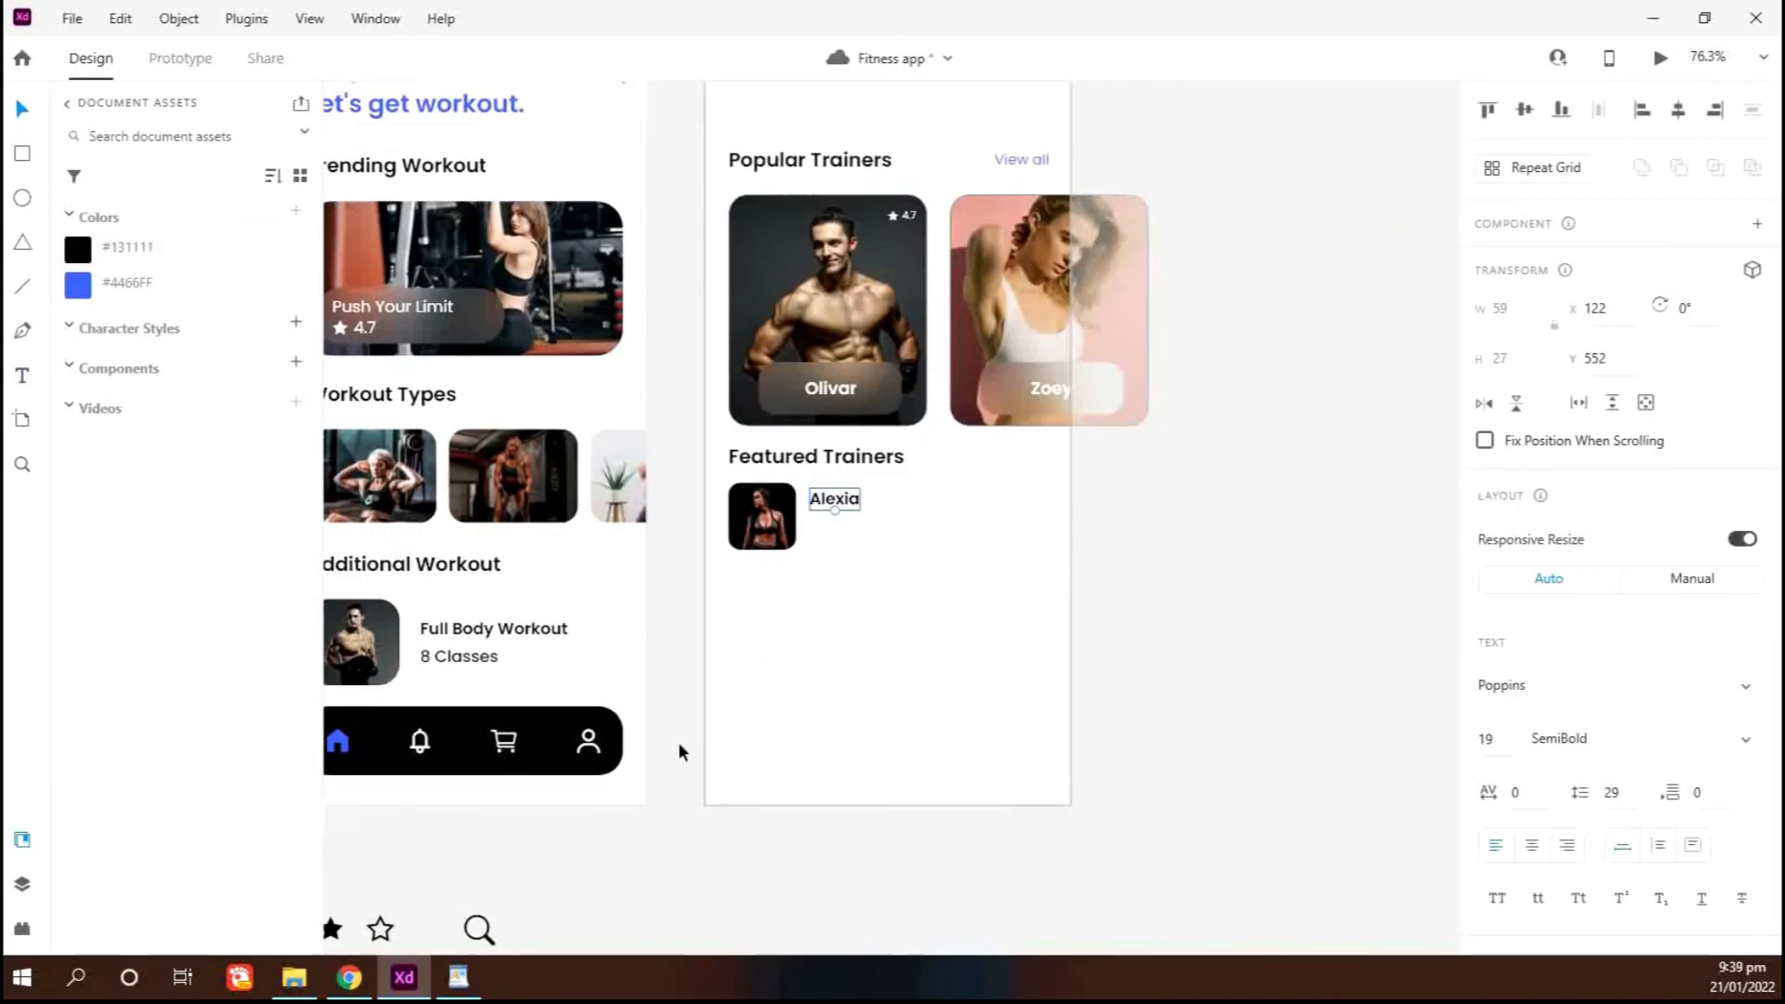
{"action": "scroll", "coordinate": [678, 742], "scroll_direction": "down", "scroll_amount": 1}
{"action": "left_click_drag", "start_coordinate": [418, 825], "coordinate": [279, 815]}
{"action": "left_click_drag", "start_coordinate": [566, 885], "coordinate": [1040, 412]}
{"action": "scroll", "coordinate": [1052, 438], "scroll_direction": "up", "scroll_amount": 5}
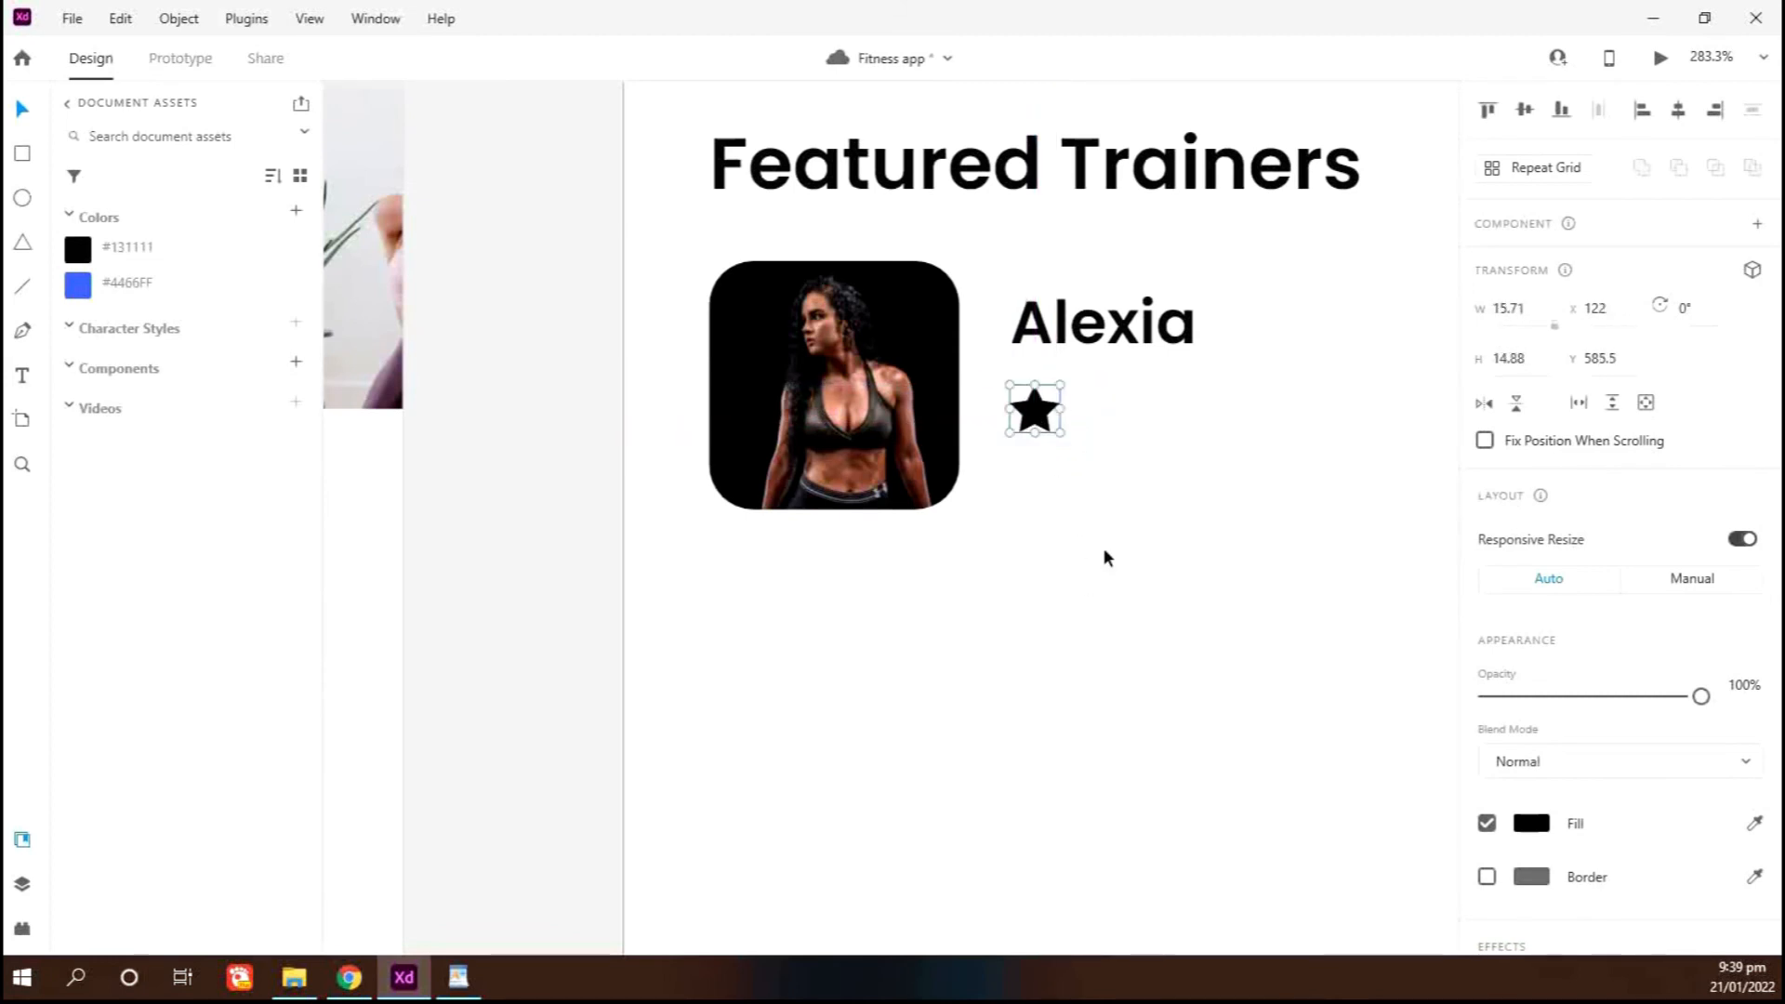
Duplicate the star four times at 20 px intervals to form a five-star row, and colour all the stars #4466FF
{"action": "key", "text": "ctrl+d"}
{"action": "key", "text": "ctrl+d"}
{"action": "key", "text": "ctrl+d"}
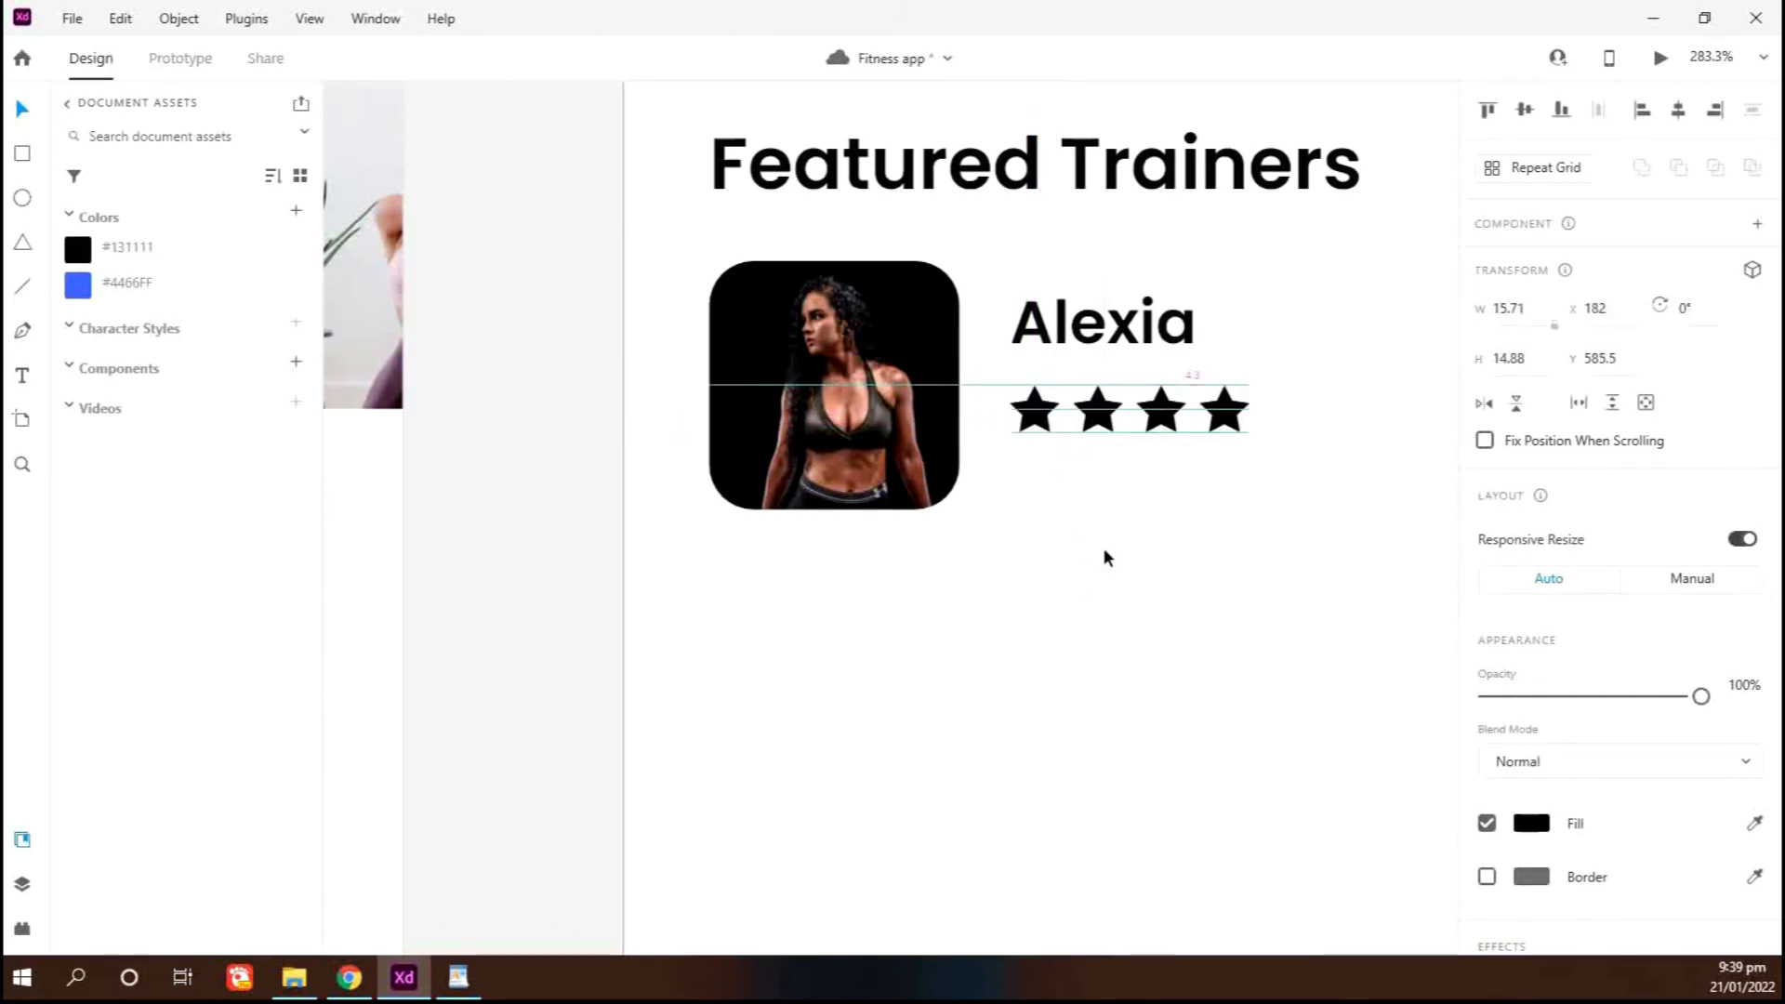
{"action": "key", "text": "ctrl+d"}
{"action": "key", "text": "shift+Right"}
{"action": "key", "text": "shift+Right"}
{"action": "left_click_drag", "start_coordinate": [1330, 496], "coordinate": [1030, 391]}
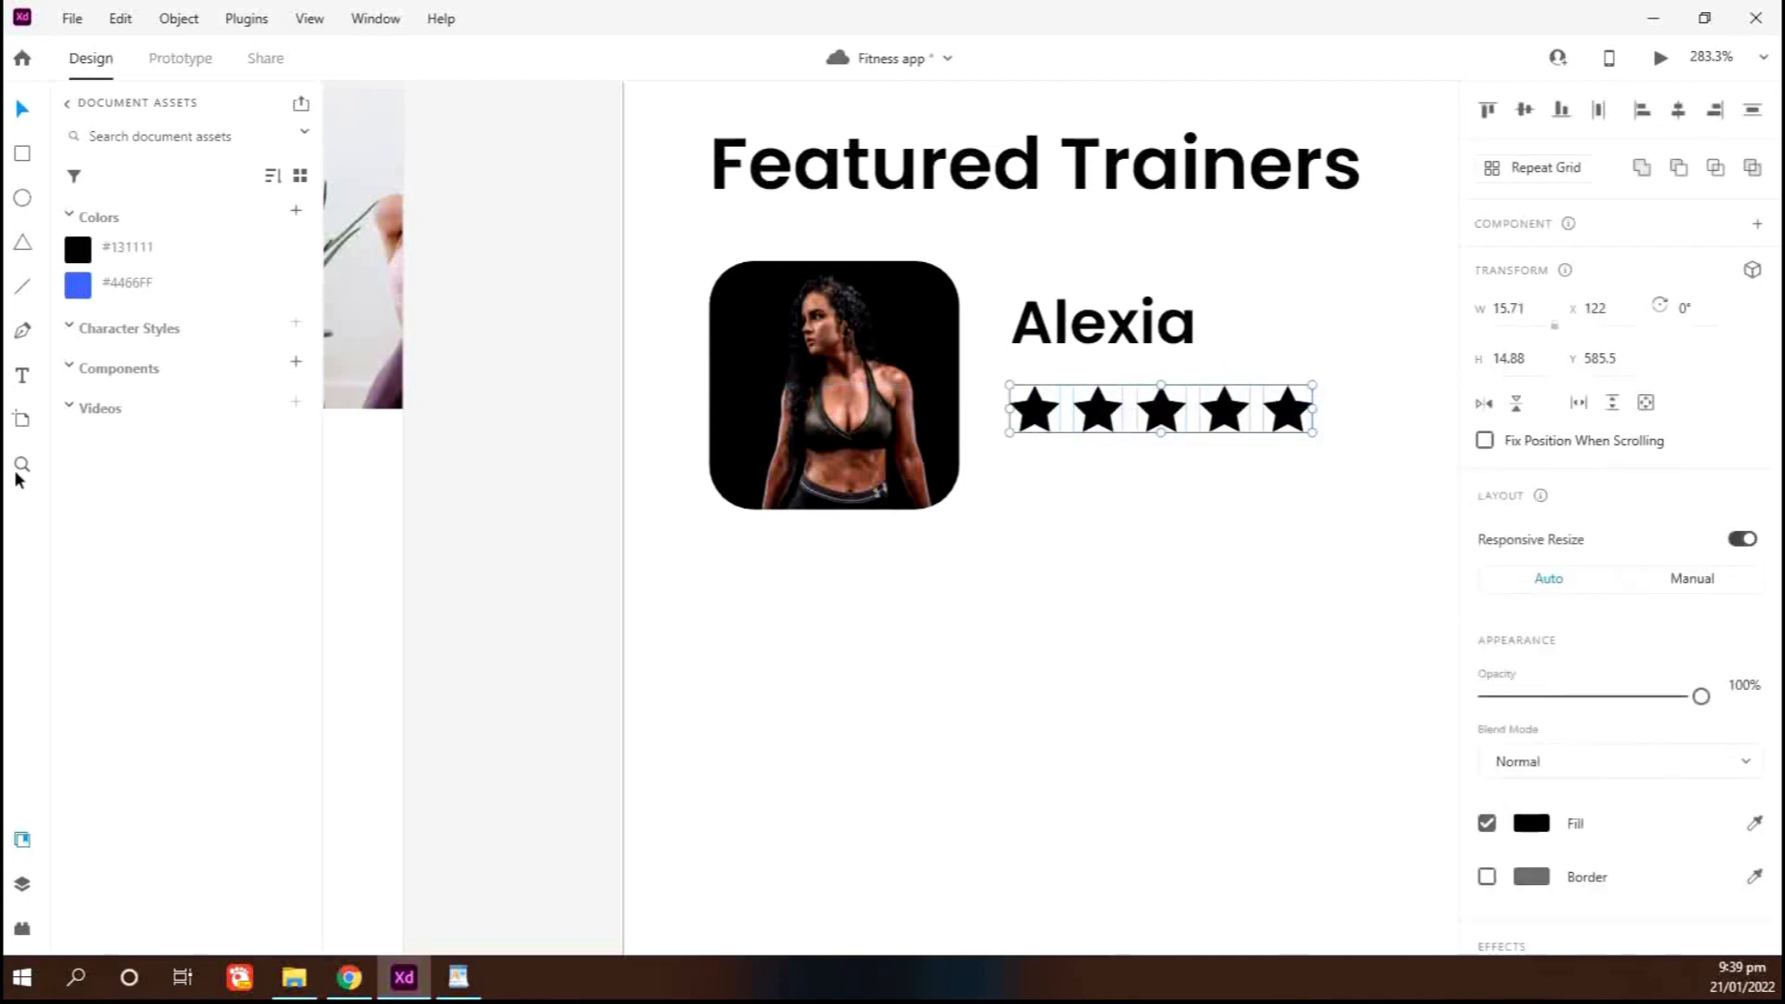
{"action": "left_click", "coordinate": [137, 297]}
{"action": "left_click", "coordinate": [887, 583]}
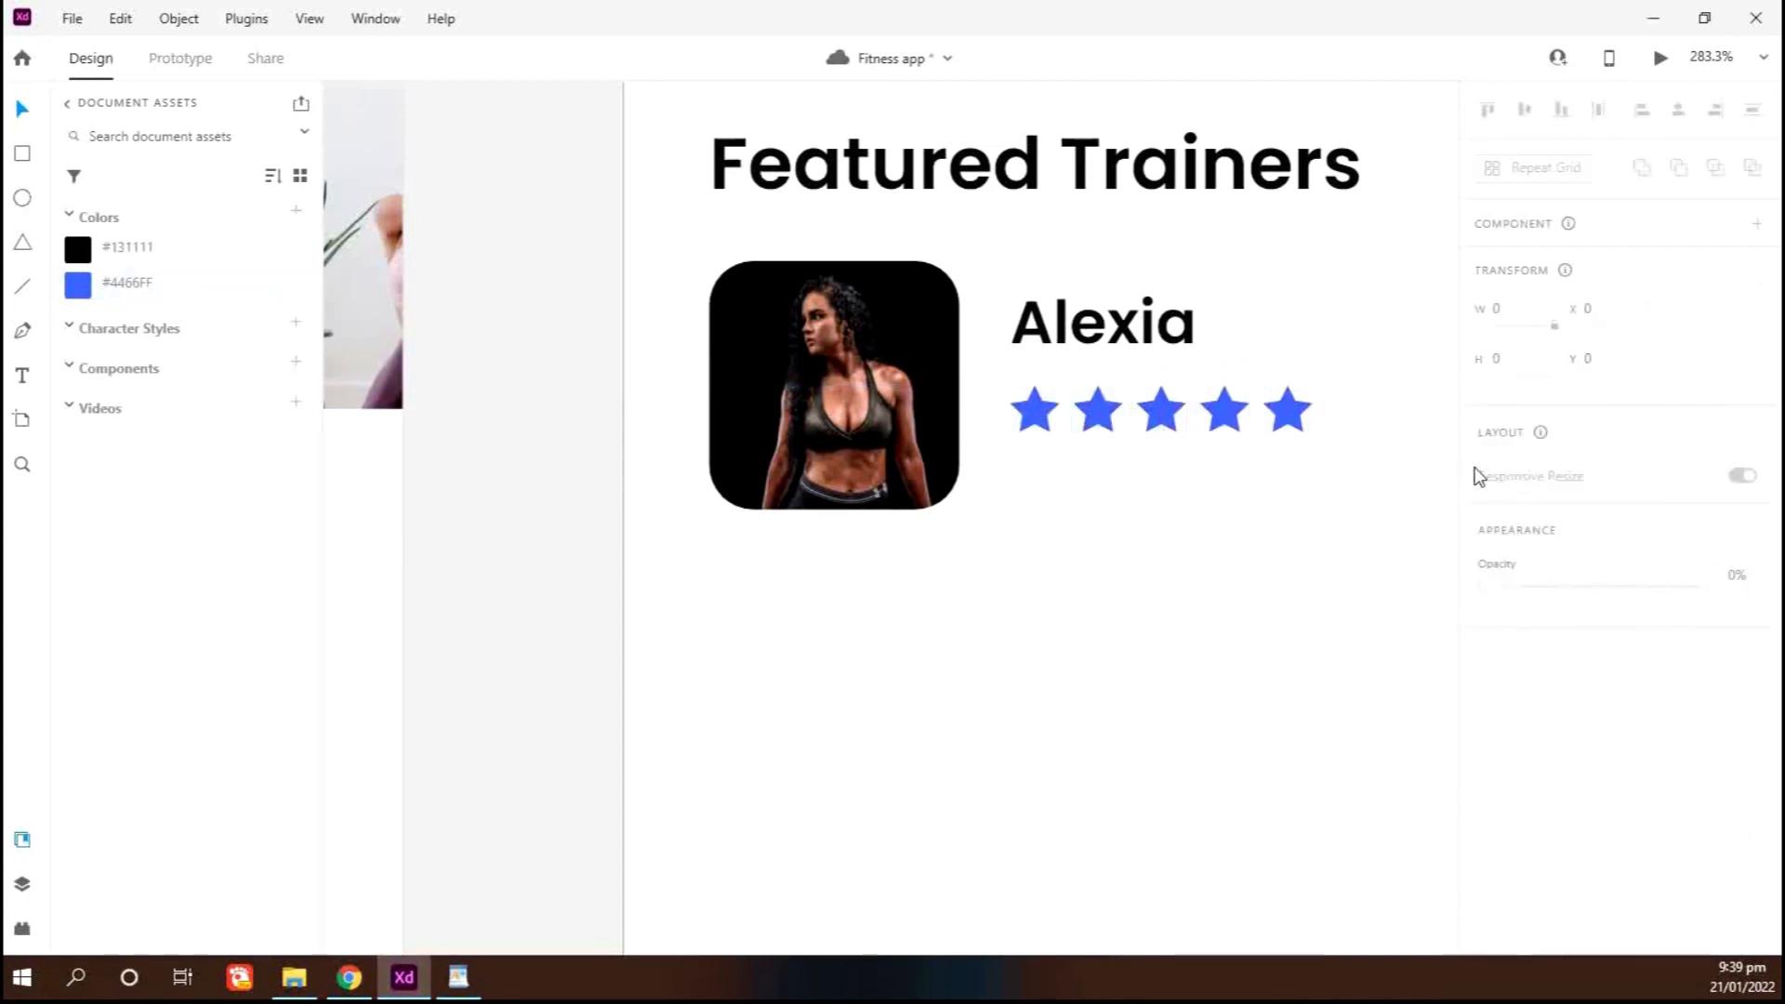
Add the rating text "4.9" after the five stars in Poppins Medium, size 13
{"action": "scroll", "coordinate": [1109, 419], "scroll_direction": "right", "scroll_amount": 3}
{"action": "left_click", "coordinate": [1088, 396]}
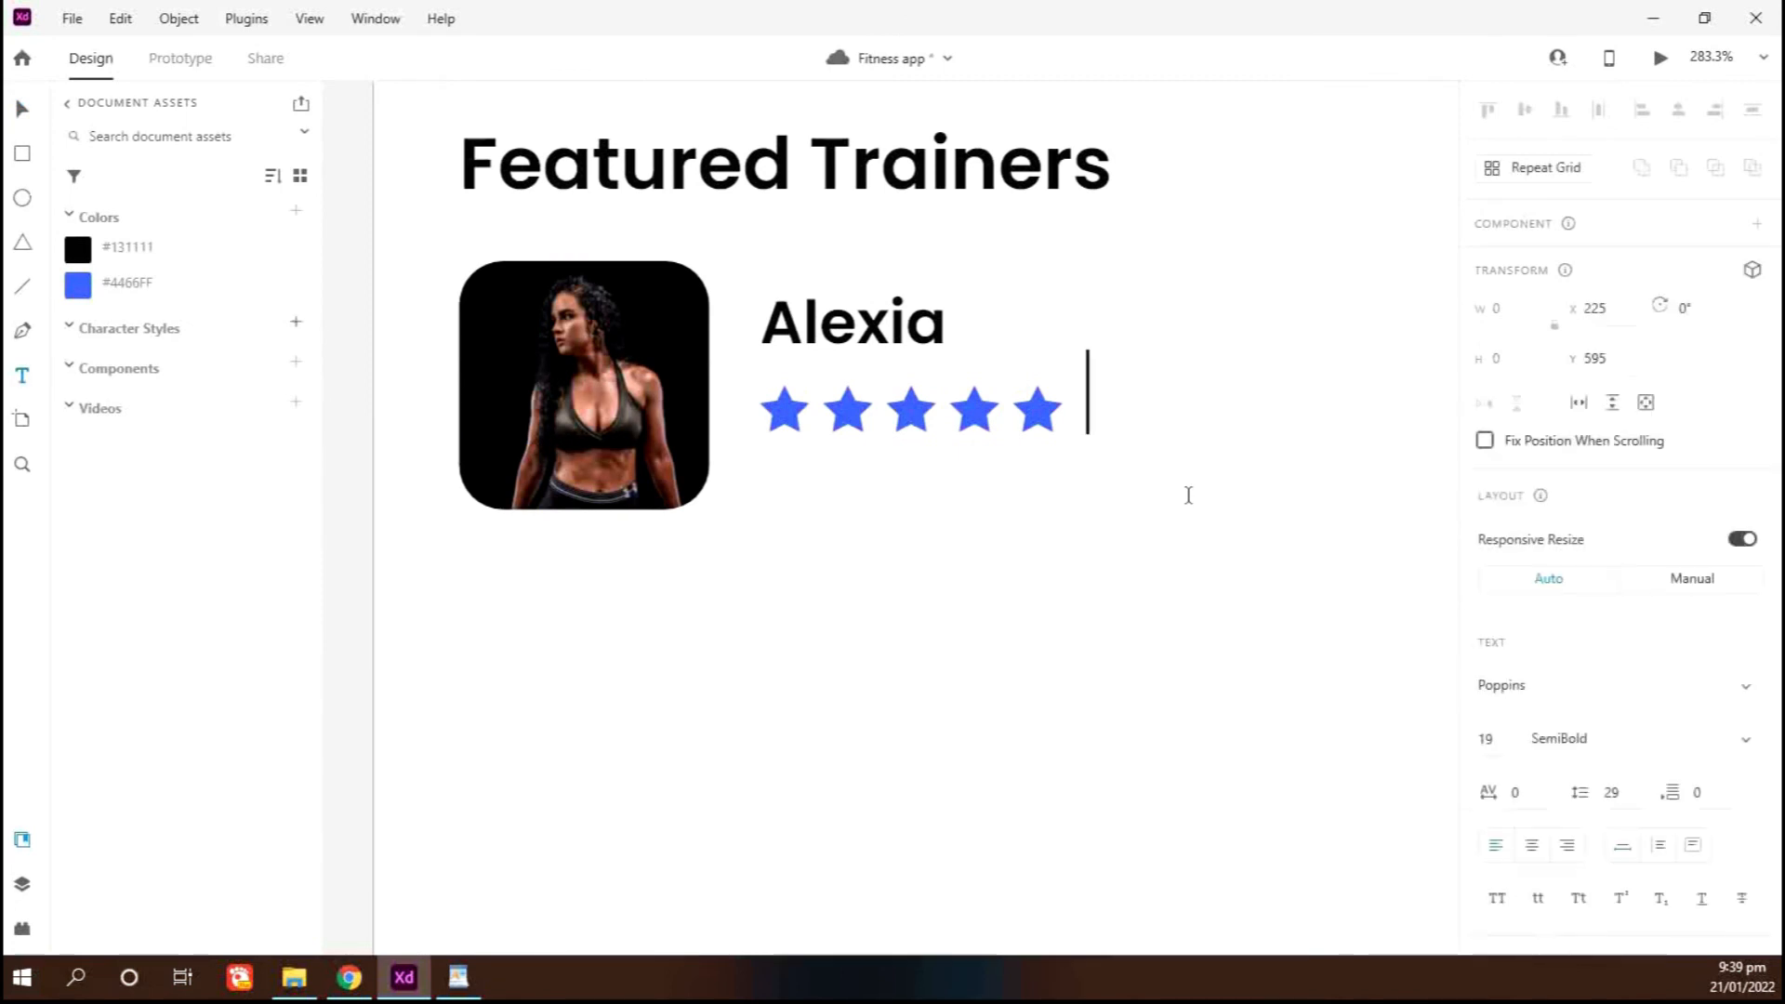
{"action": "type", "text": "4.9"}
{"action": "key", "text": "ctrl+a"}
{"action": "left_click", "coordinate": [1598, 742]}
{"action": "key", "text": "Up"}
{"action": "left_click", "coordinate": [1495, 742]}
{"action": "key", "text": "Down"}
{"action": "key", "text": "Down"}
{"action": "key", "text": "Down"}
{"action": "key", "text": "Down"}
{"action": "key", "text": "Down"}
{"action": "key", "text": "Down"}
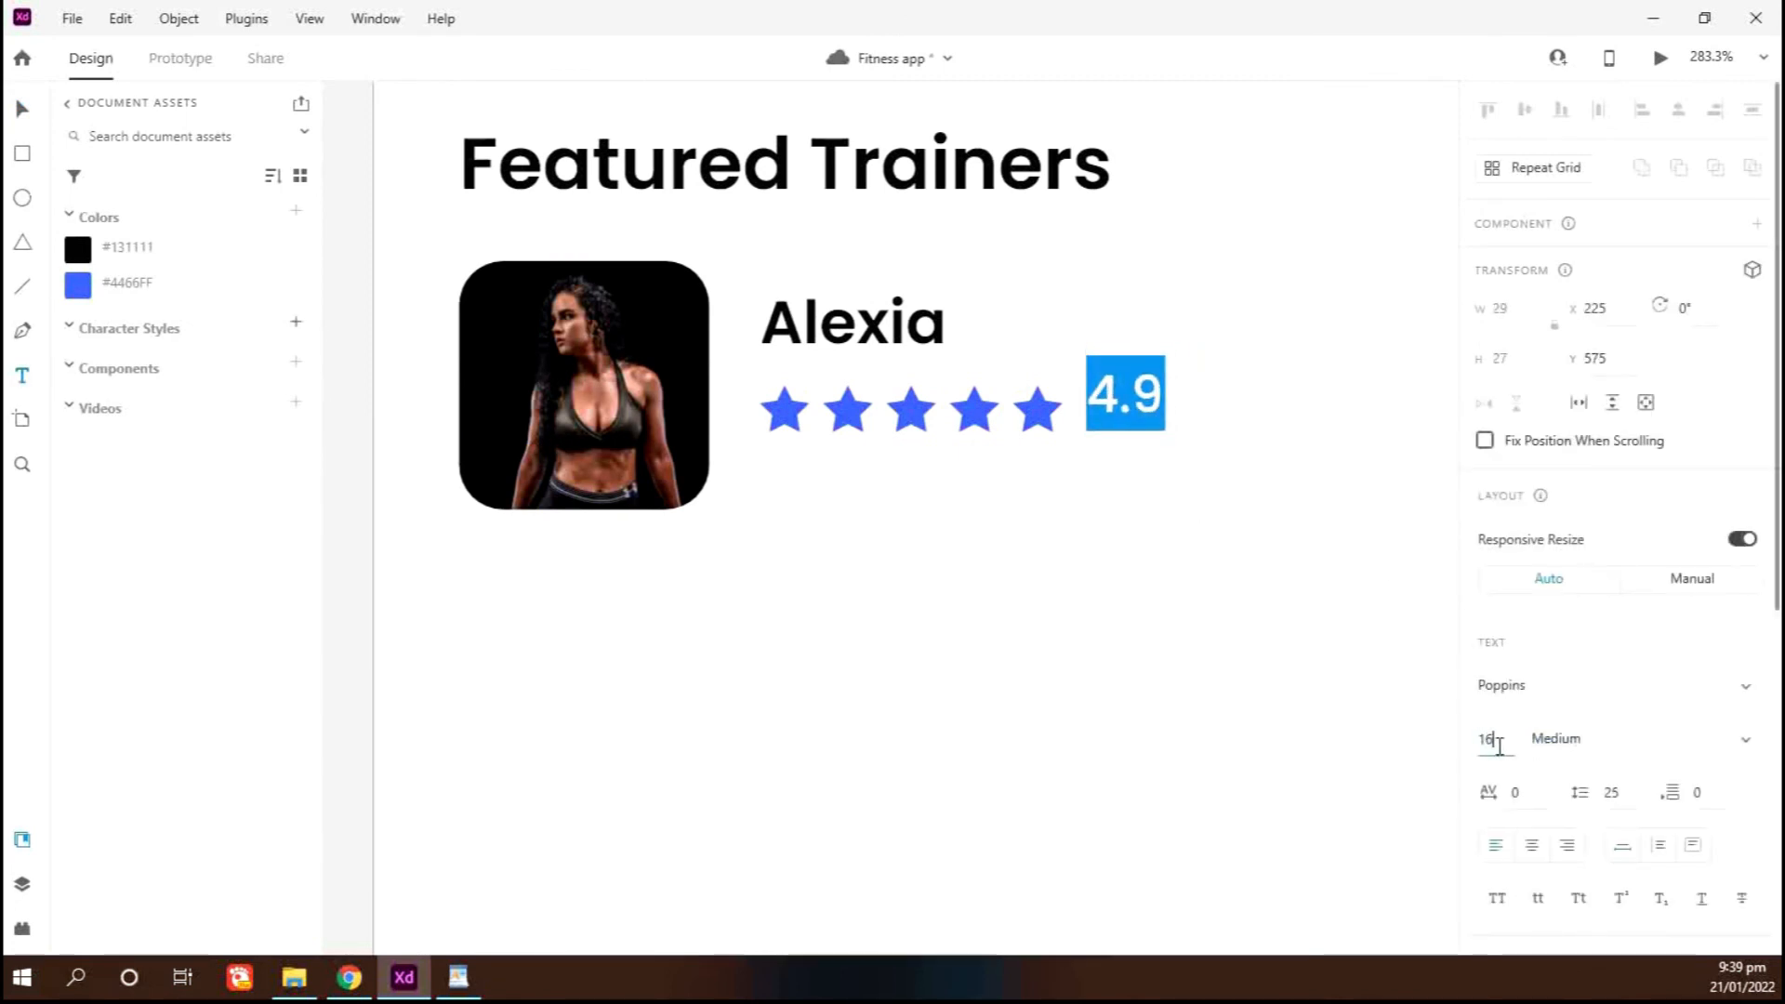
Set the fill of the "4.9" rating text to grey #747474
{"action": "scroll", "coordinate": [1607, 762], "scroll_direction": "down", "scroll_amount": 4}
{"action": "left_click", "coordinate": [1530, 709]}
{"action": "left_click_drag", "start_coordinate": [1252, 654], "coordinate": [1194, 667]}
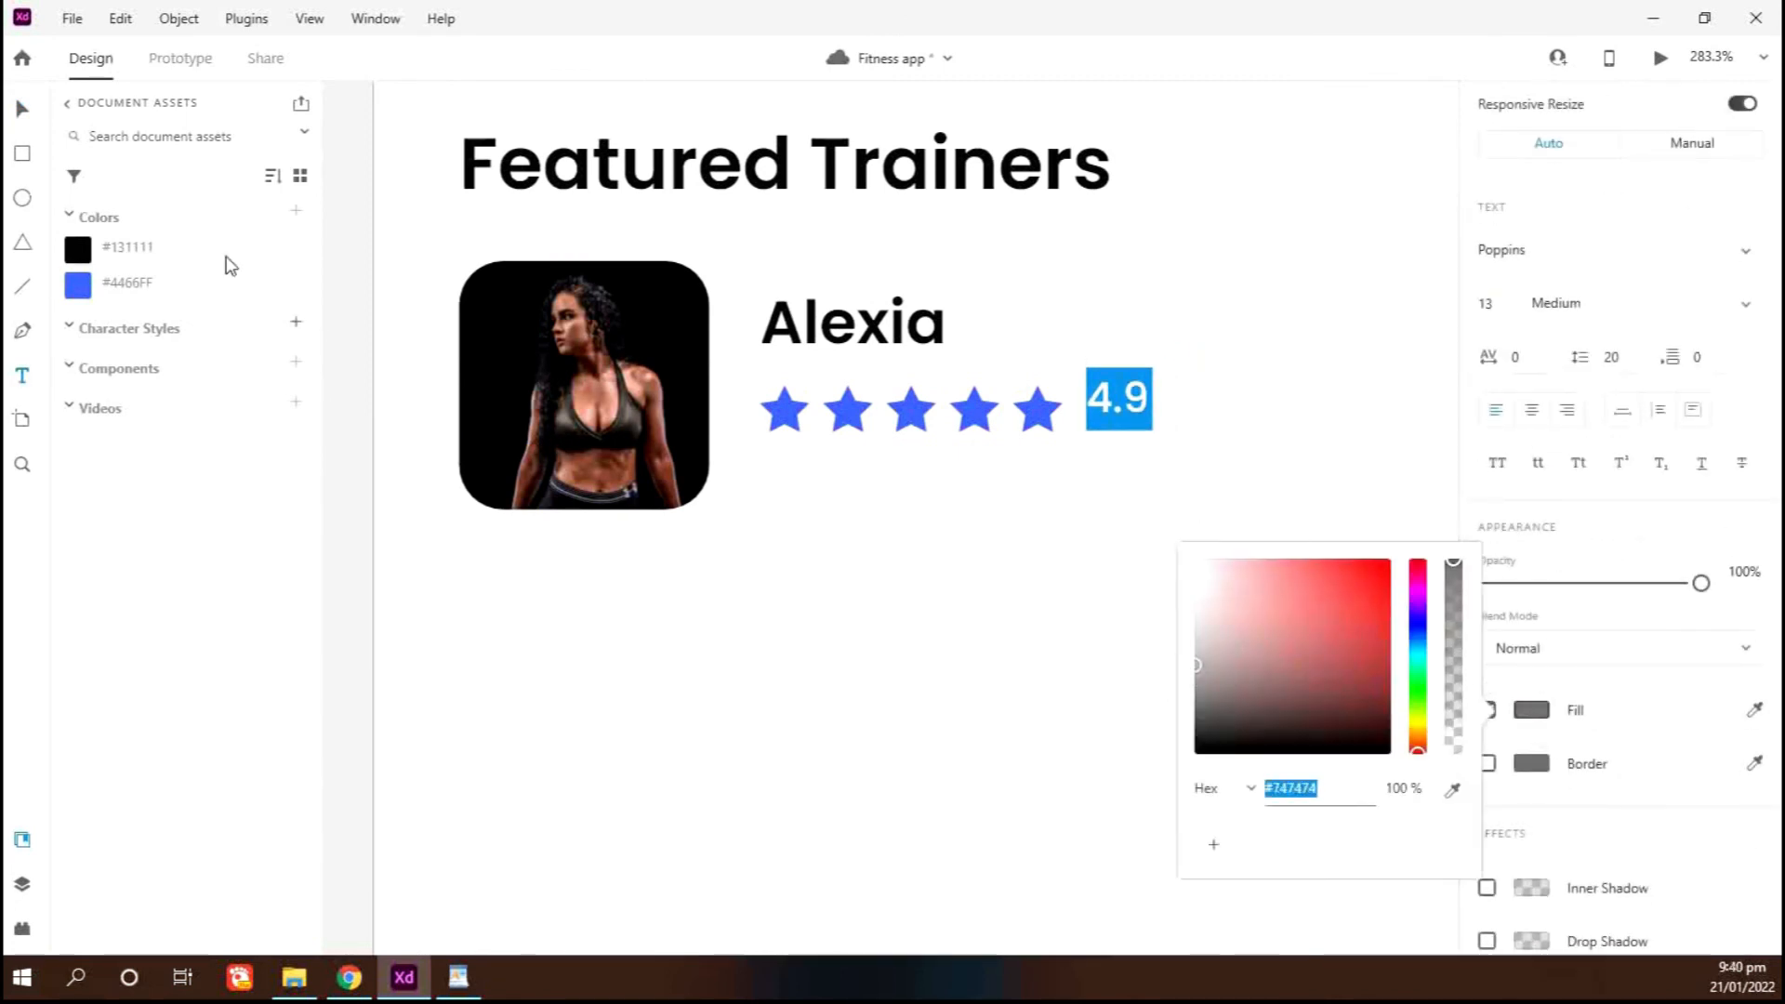
Align the "4.9" rating text vertically with the middle of the star row
{"action": "left_click", "coordinate": [22, 109]}
{"action": "left_click", "coordinate": [1331, 322]}
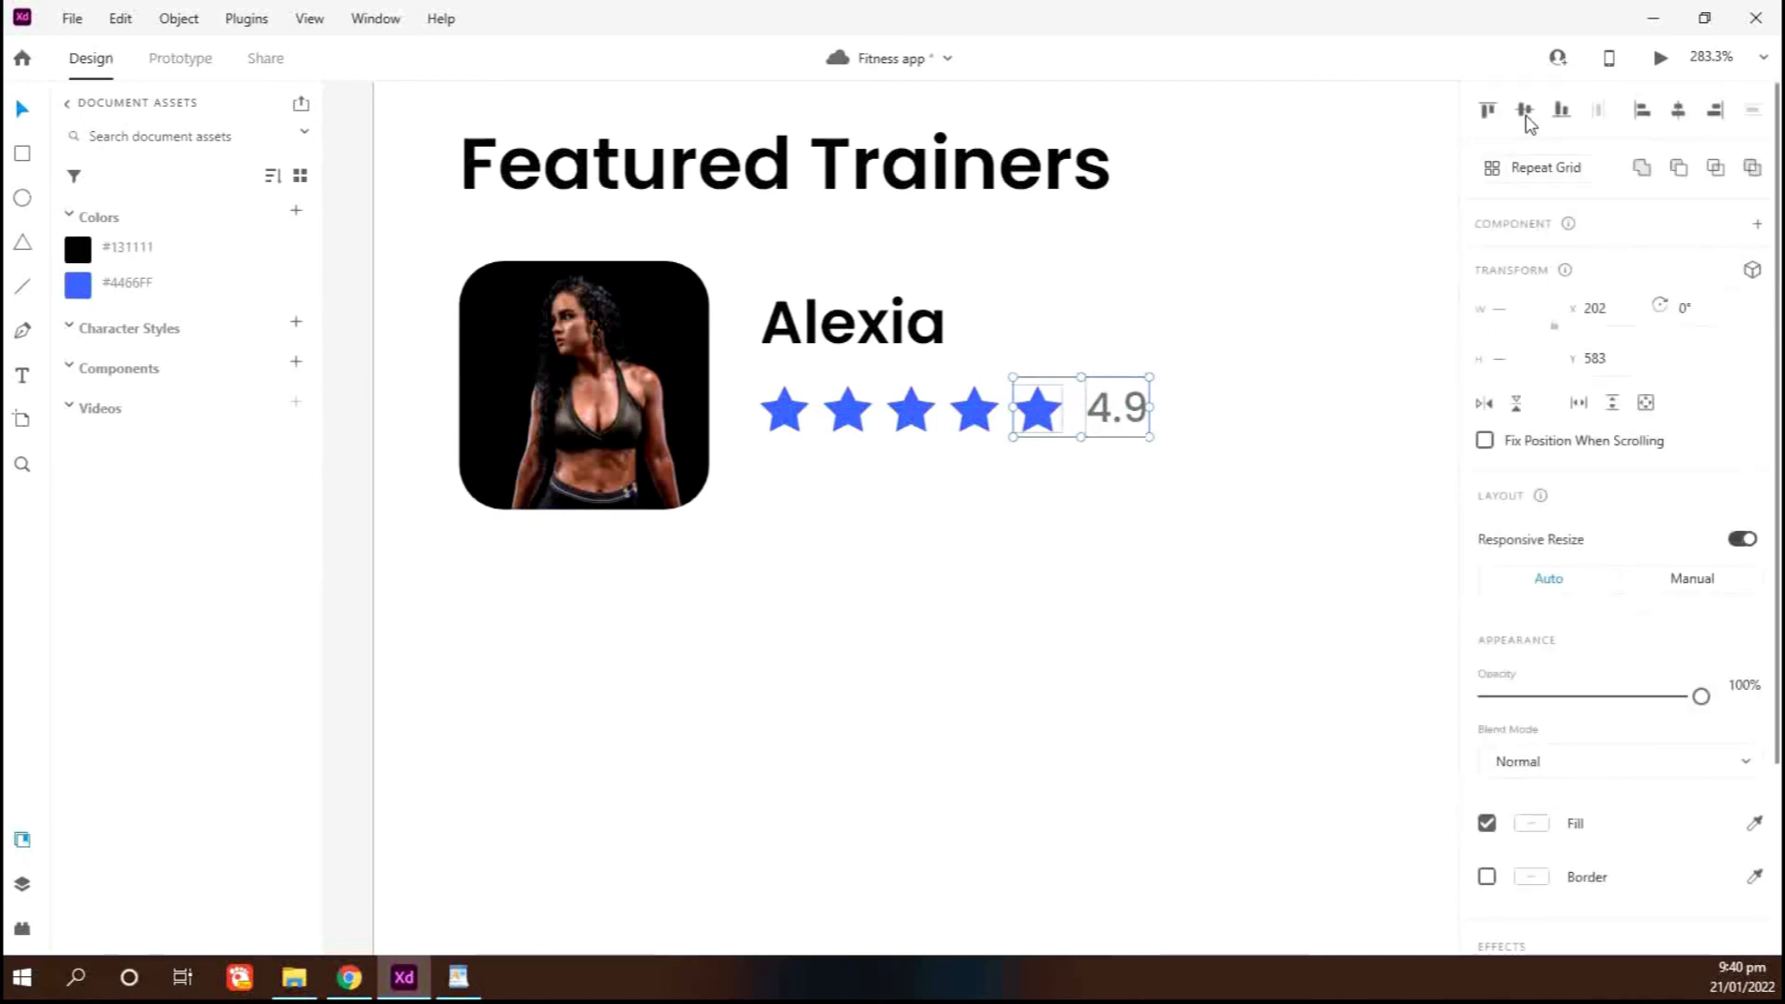
{"action": "left_click_drag", "start_coordinate": [1186, 493], "coordinate": [754, 372]}
{"action": "left_click", "coordinate": [1119, 408]}
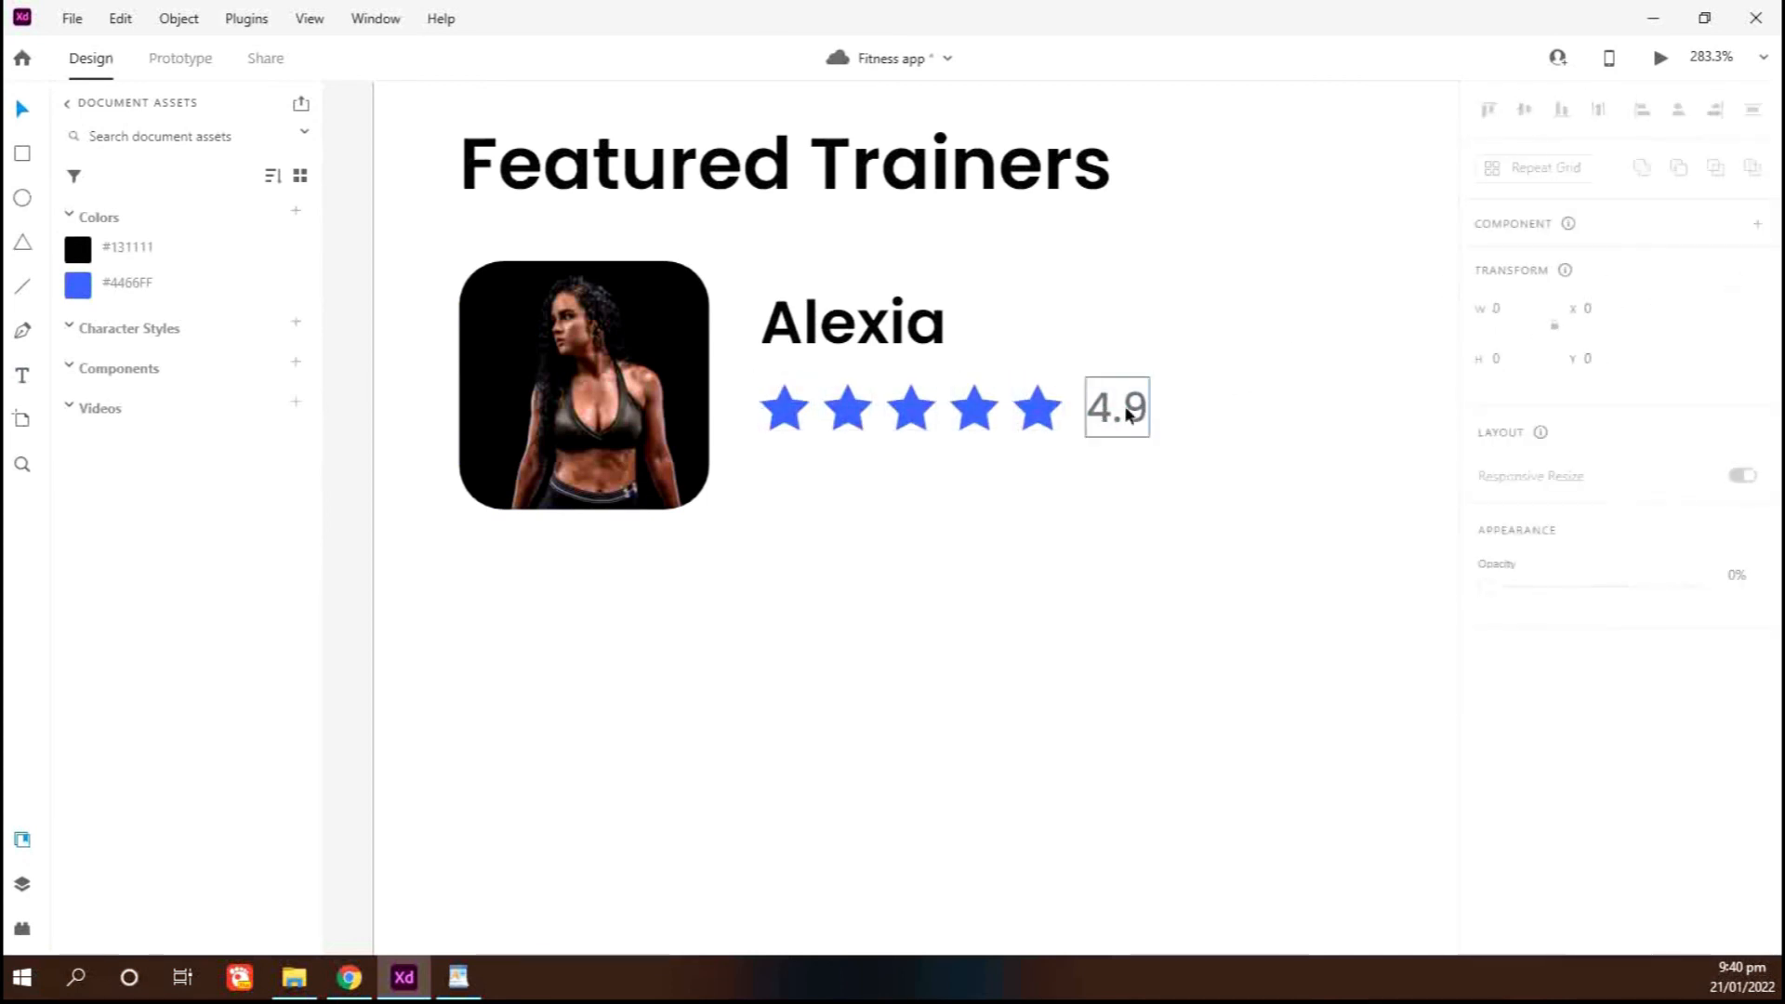
{"action": "left_click", "coordinate": [1114, 566]}
Duplicate the featured trainer's photo, name, stars and rating, and move the copy down 90 to Y 636
{"action": "scroll", "coordinate": [1114, 566], "scroll_direction": "down", "scroll_amount": 5}
{"action": "scroll", "coordinate": [1190, 595], "scroll_direction": "down", "scroll_amount": 1}
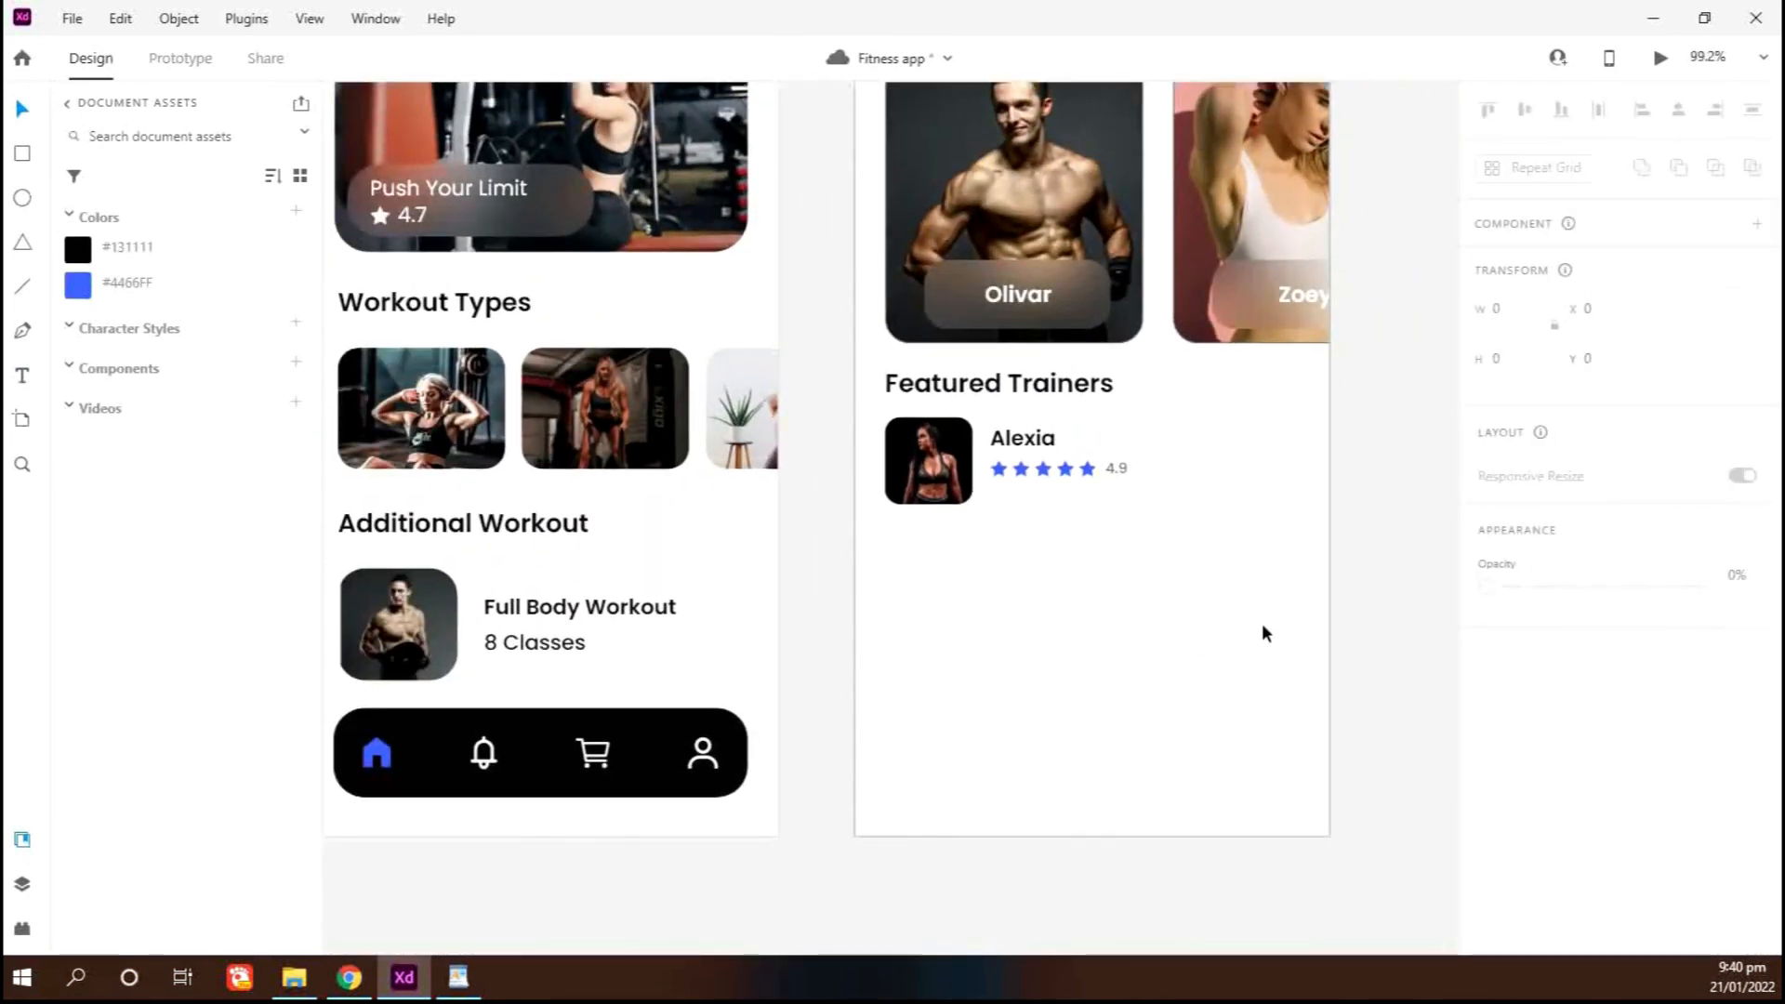
{"action": "left_click_drag", "start_coordinate": [1274, 614], "coordinate": [911, 423]}
{"action": "key", "text": "ctrl+d"}
{"action": "key", "text": "shift+Down"}
{"action": "key", "text": "shift+Down"}
{"action": "key", "text": "shift+Down"}
{"action": "key", "text": "shift+Down"}
{"action": "key", "text": "shift+Down"}
{"action": "key", "text": "shift+Down"}
{"action": "key", "text": "shift+Down"}
{"action": "key", "text": "shift+Down"}
{"action": "key", "text": "shift+Down"}
{"action": "key", "text": "shift+Down"}
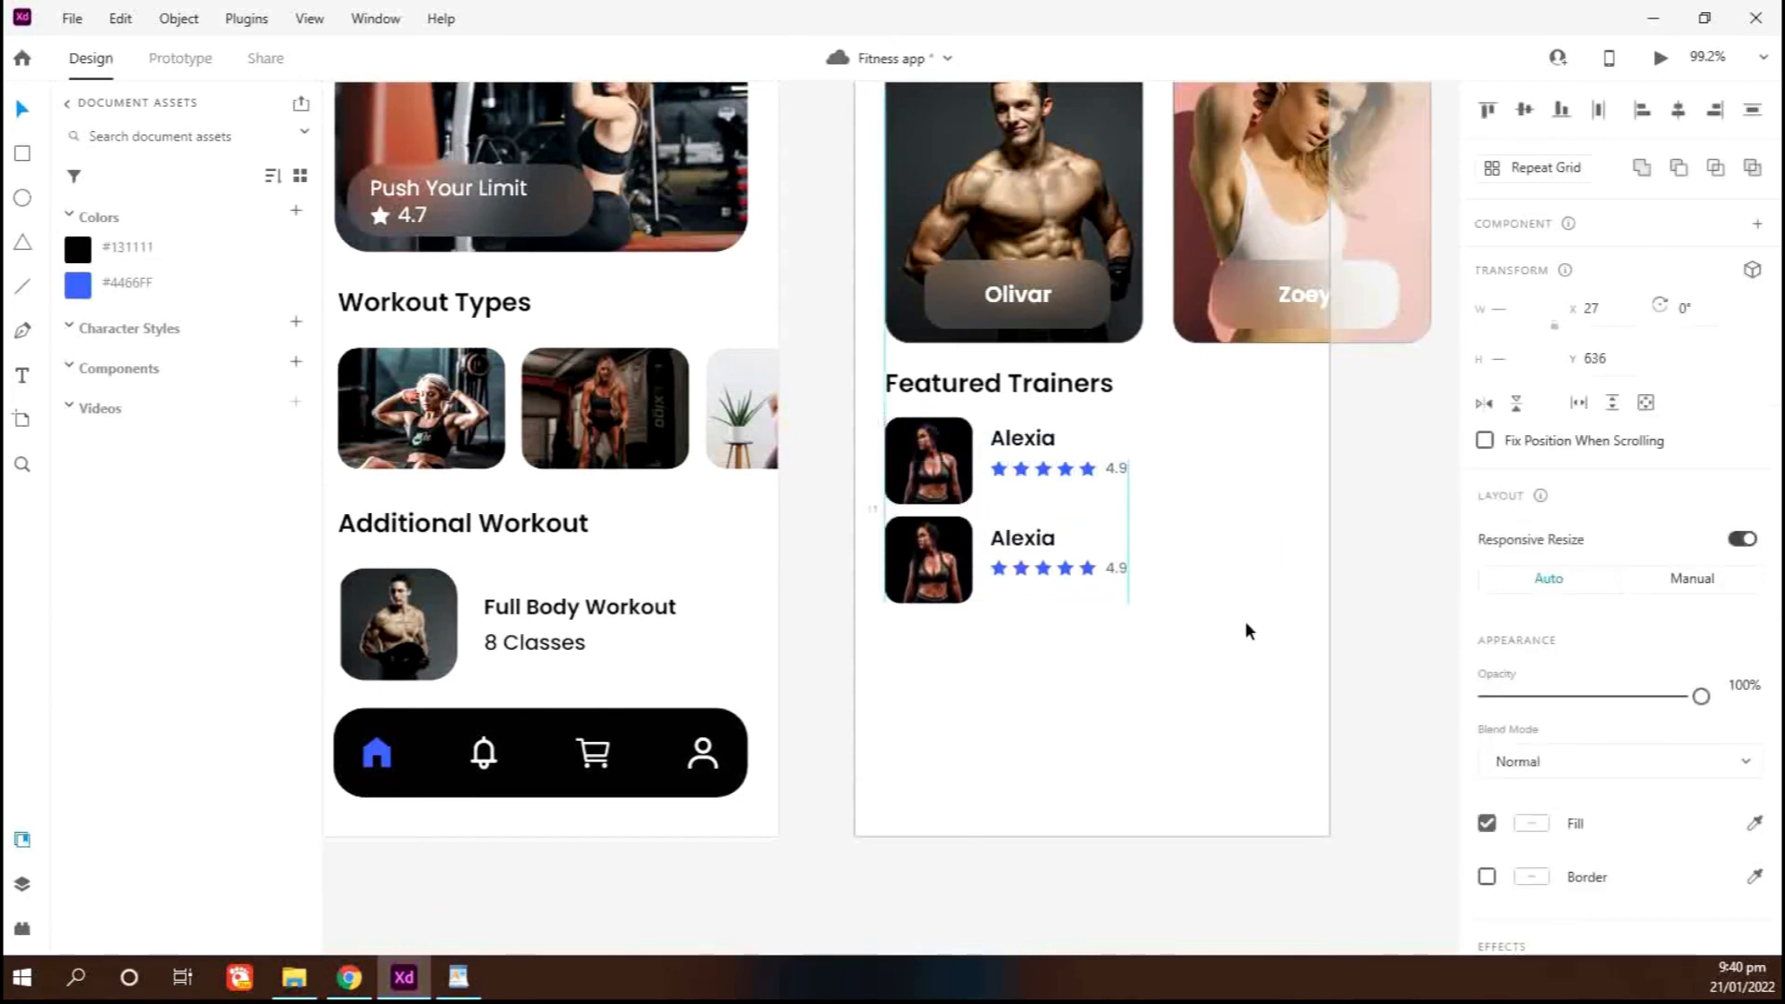
Duplicate the featured trainer row twice more, spacing each copy 90 below the previous one to make four rows
{"action": "key", "text": "ctrl+d"}
{"action": "key", "text": "shift+Down"}
{"action": "key", "text": "shift+Down"}
{"action": "key", "text": "shift+Down"}
{"action": "key", "text": "shift+Down"}
{"action": "key", "text": "shift+Down"}
{"action": "key", "text": "shift+Down"}
{"action": "key", "text": "shift+Down"}
{"action": "key", "text": "shift+Down"}
{"action": "key", "text": "shift+Down"}
{"action": "key", "text": "shift+Down"}
{"action": "key", "text": "ctrl+d"}
{"action": "key", "text": "shift+Down"}
{"action": "key", "text": "shift+Down"}
{"action": "key", "text": "shift+Down"}
{"action": "key", "text": "shift+Down"}
{"action": "key", "text": "shift+Down"}
{"action": "key", "text": "shift+Down"}
{"action": "key", "text": "shift+Down"}
{"action": "key", "text": "shift+Down"}
{"action": "key", "text": "shift+Down"}
{"action": "key", "text": "shift+Down"}
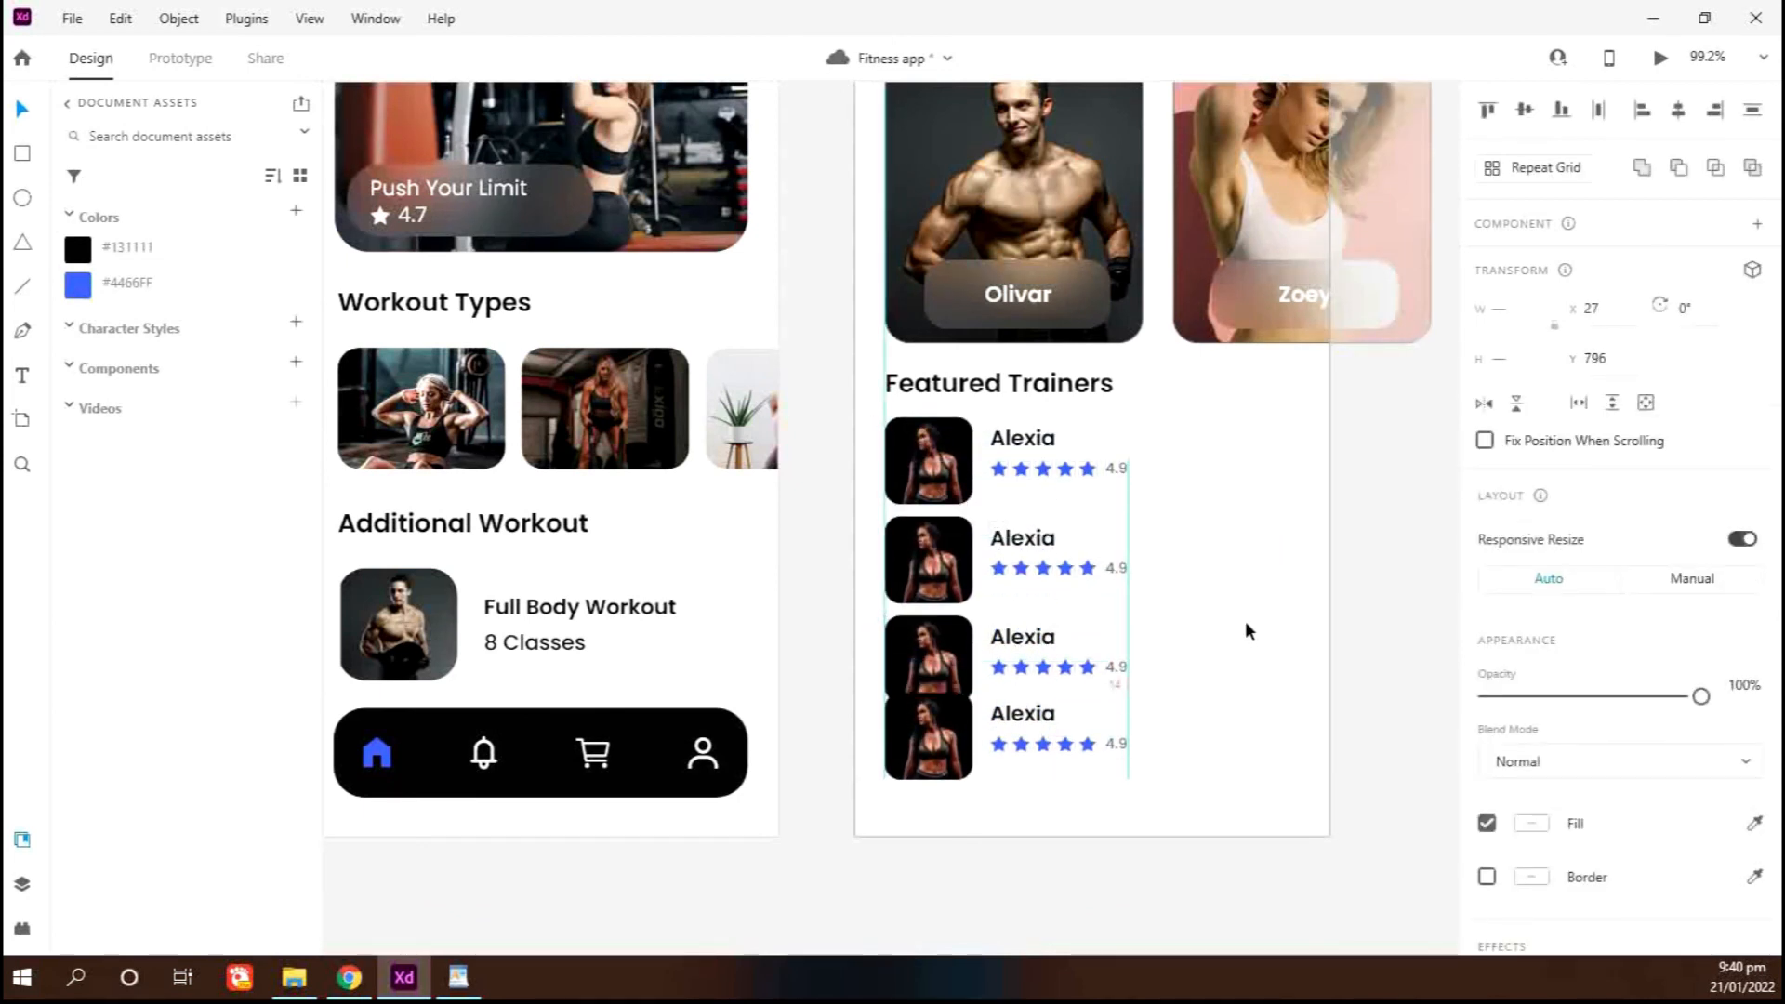
{"action": "left_click", "coordinate": [1246, 630]}
Replace the photos in the second, third and fourth featured trainer rows with different trainer images from the image folder
{"action": "left_click", "coordinate": [294, 977]}
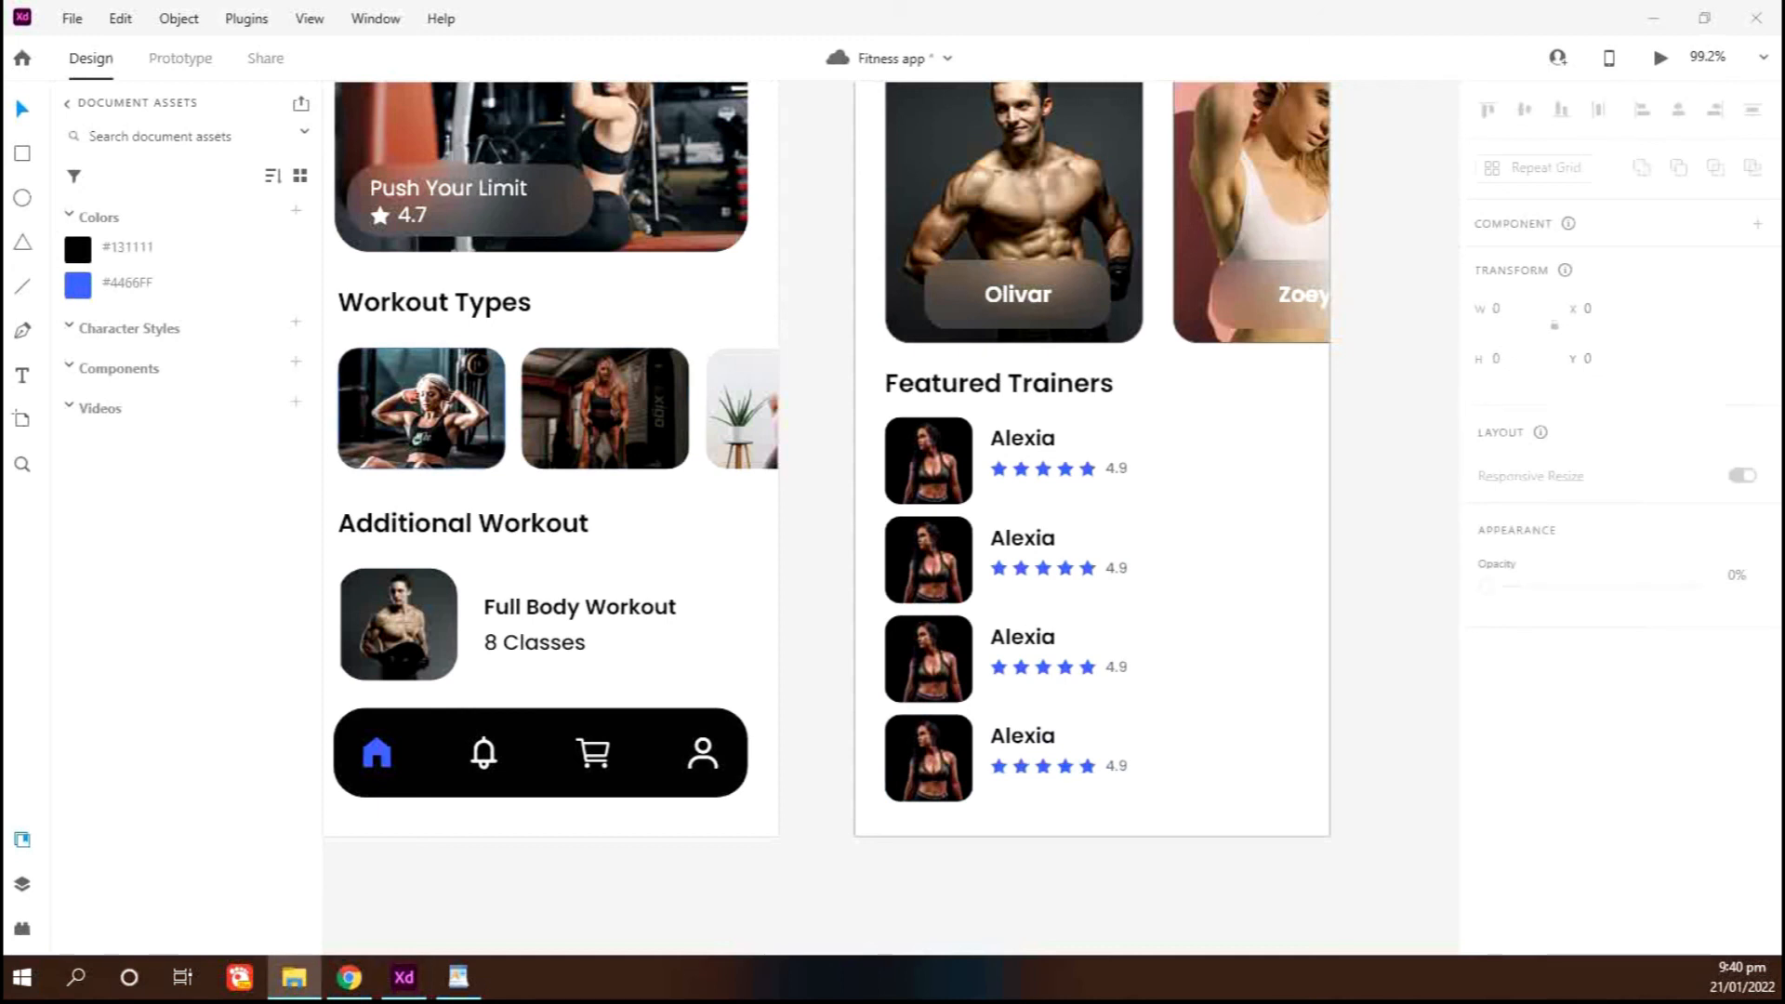
{"action": "left_click_drag", "start_coordinate": [330, 643], "coordinate": [920, 549]}
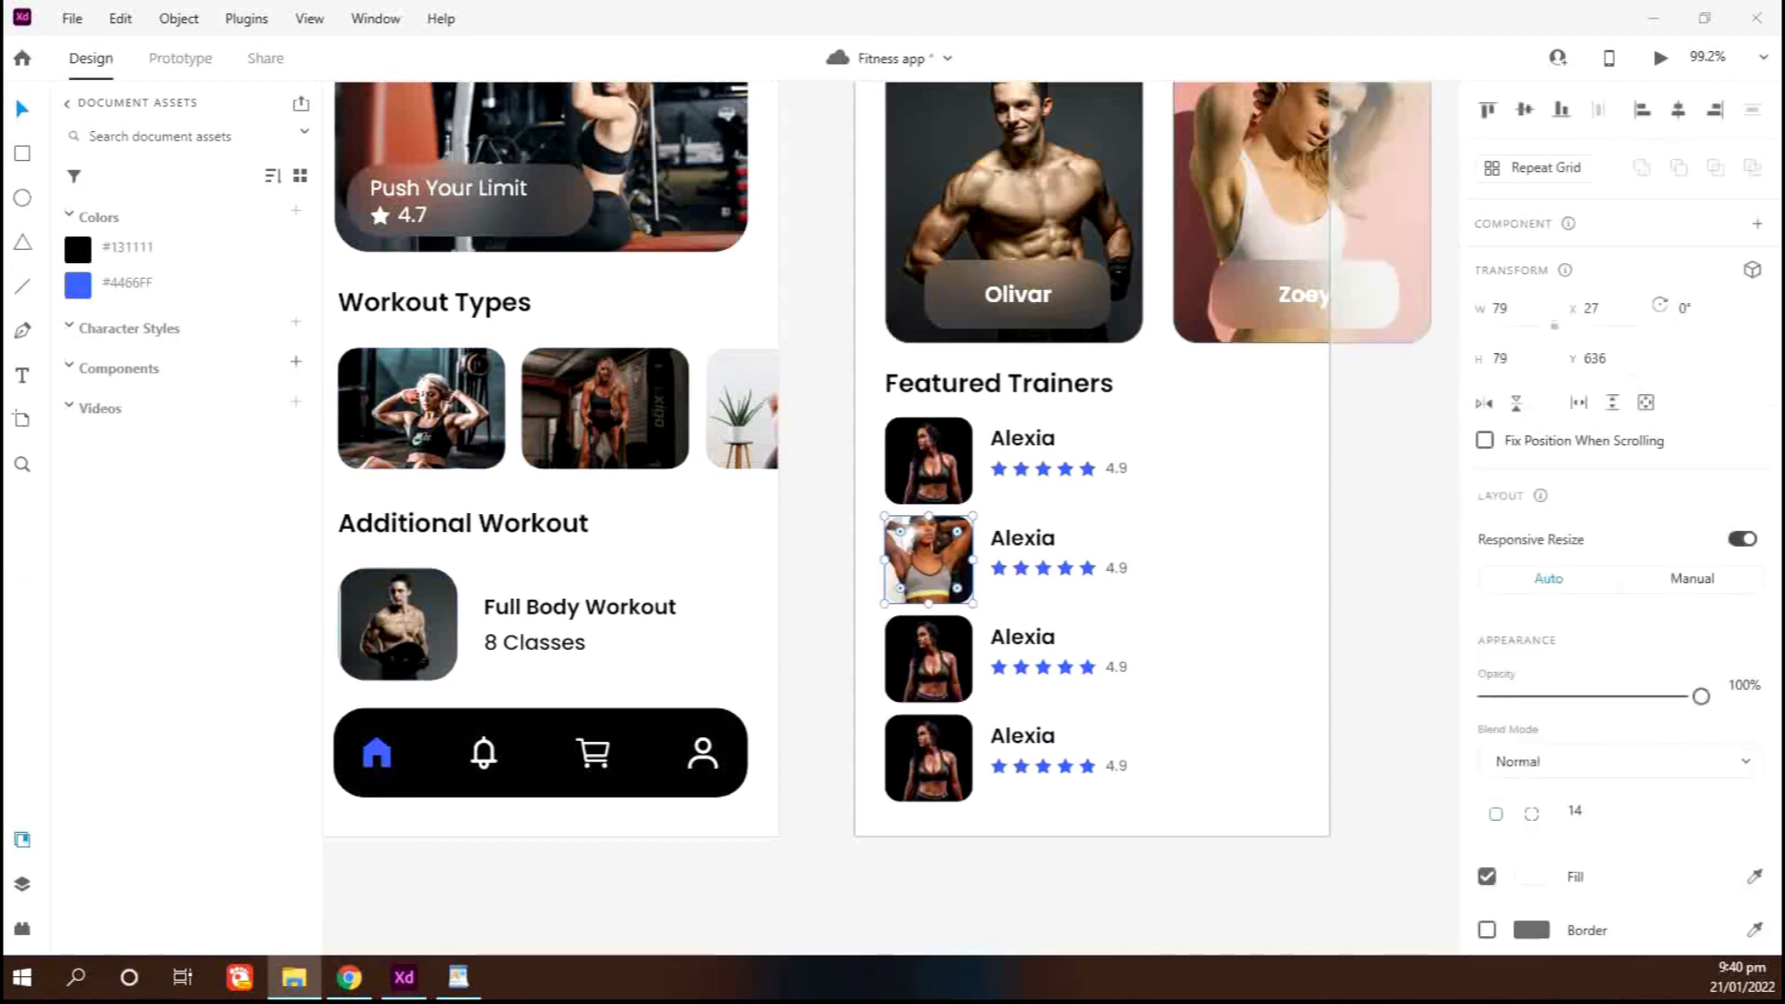
{"action": "left_click_drag", "start_coordinate": [735, 739], "coordinate": [928, 658]}
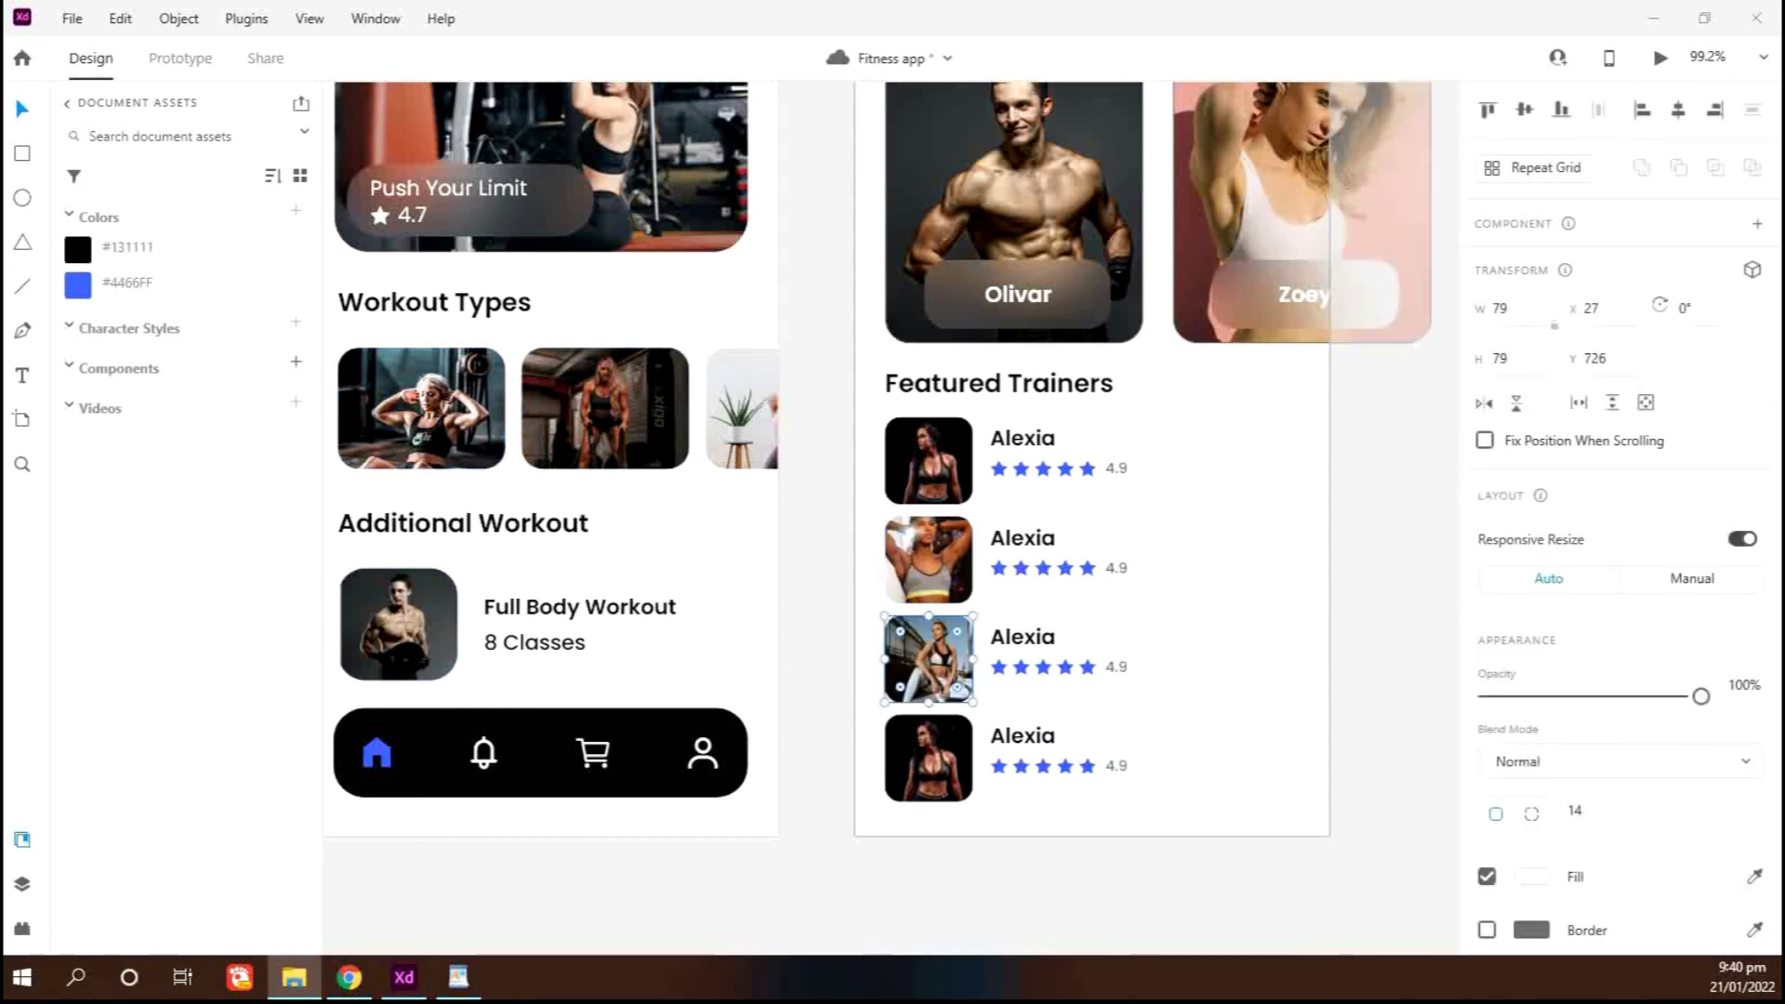
{"action": "left_click_drag", "start_coordinate": [924, 758], "coordinate": [940, 761]}
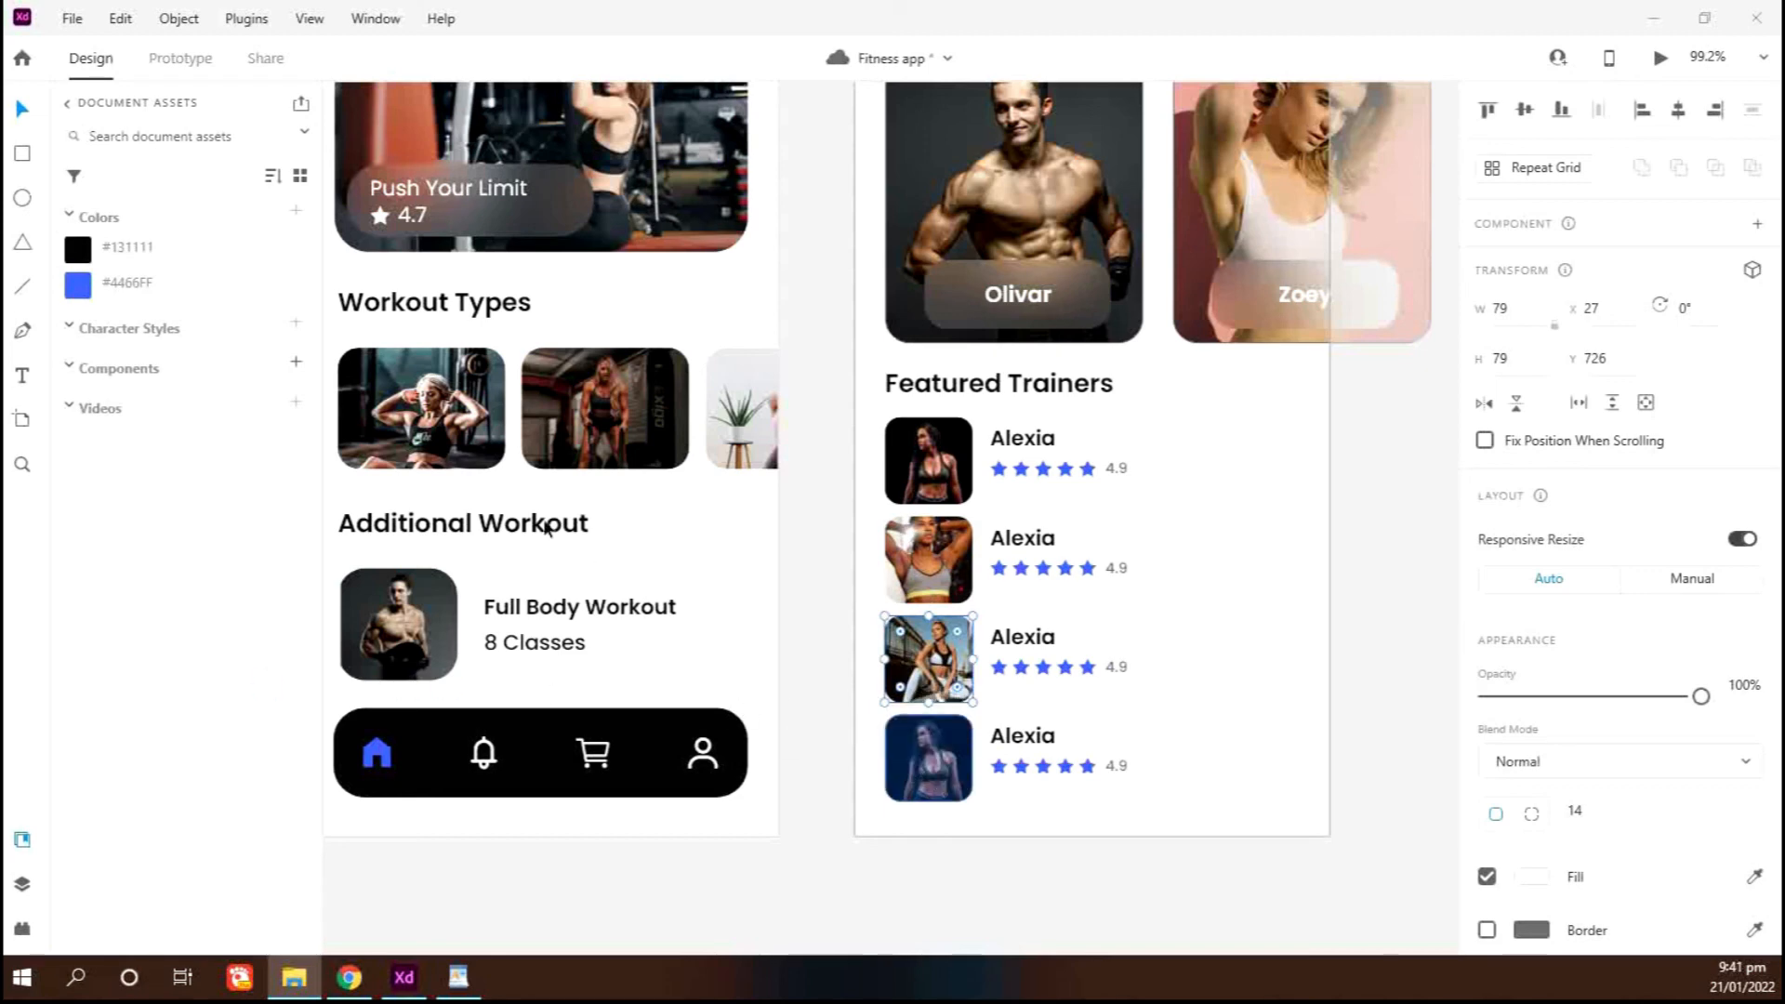
{"action": "left_click", "coordinate": [775, 743]}
{"action": "scroll", "coordinate": [689, 845], "scroll_direction": "down", "scroll_amount": 6}
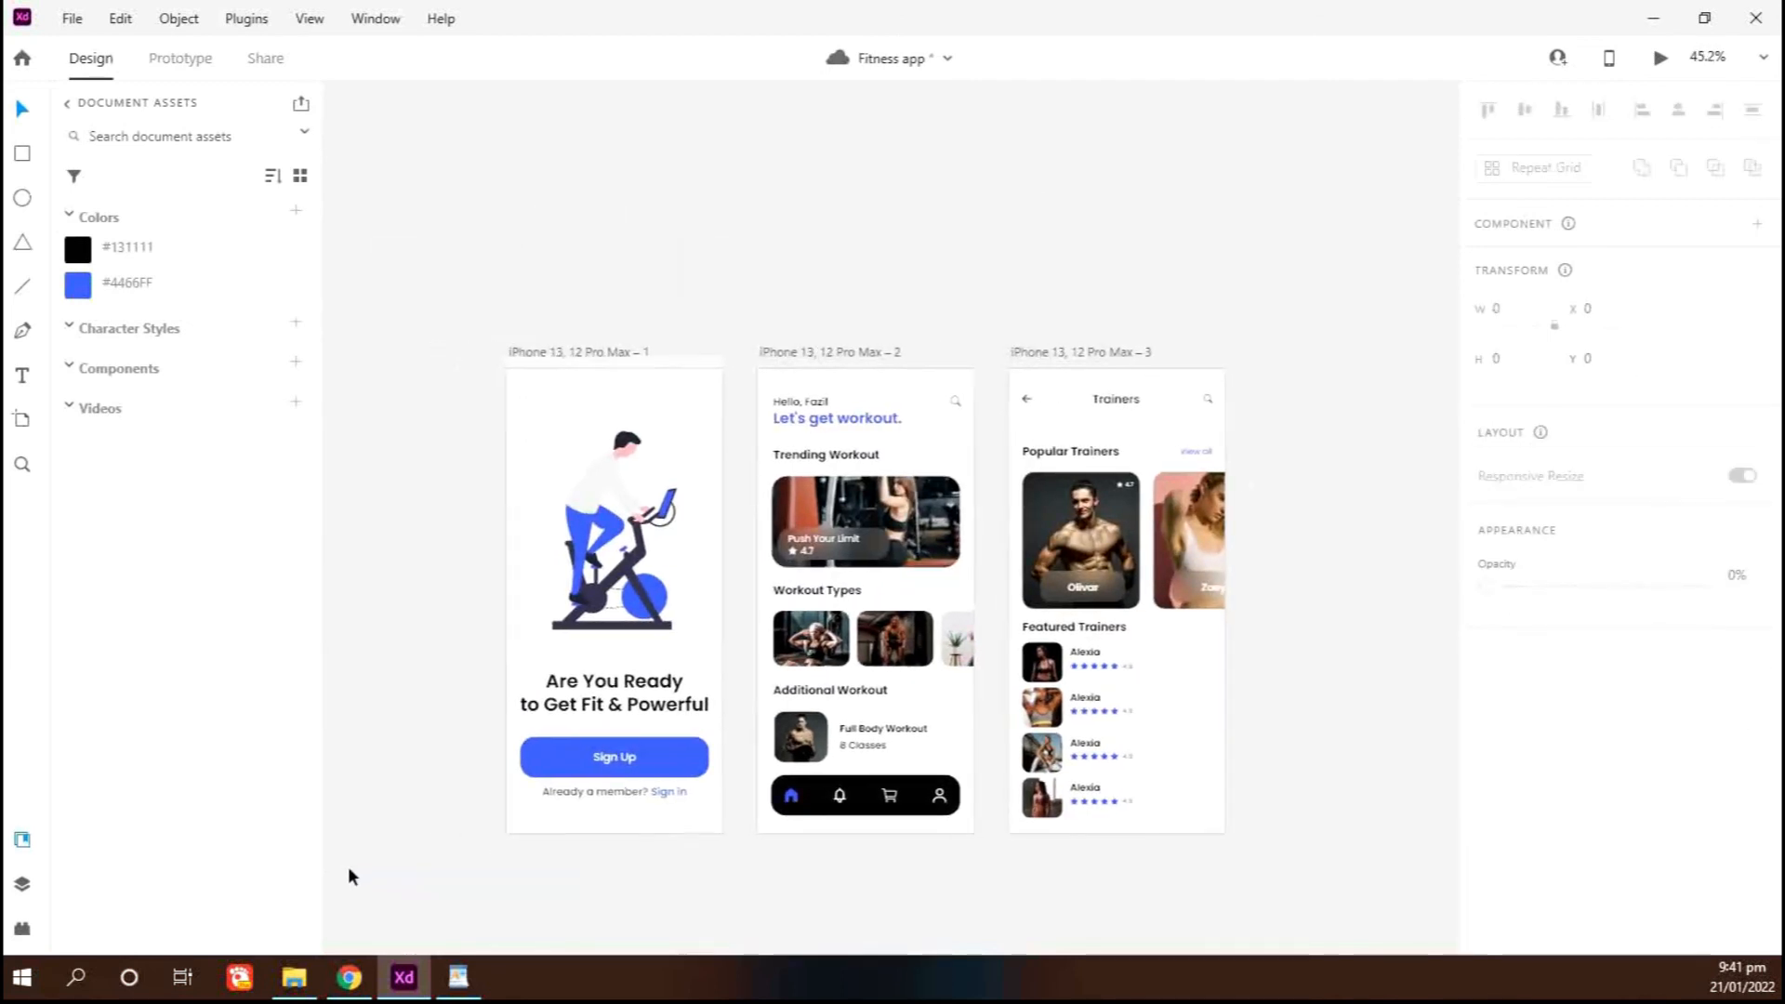
{"action": "scroll", "coordinate": [637, 862], "scroll_direction": "up", "scroll_amount": 3}
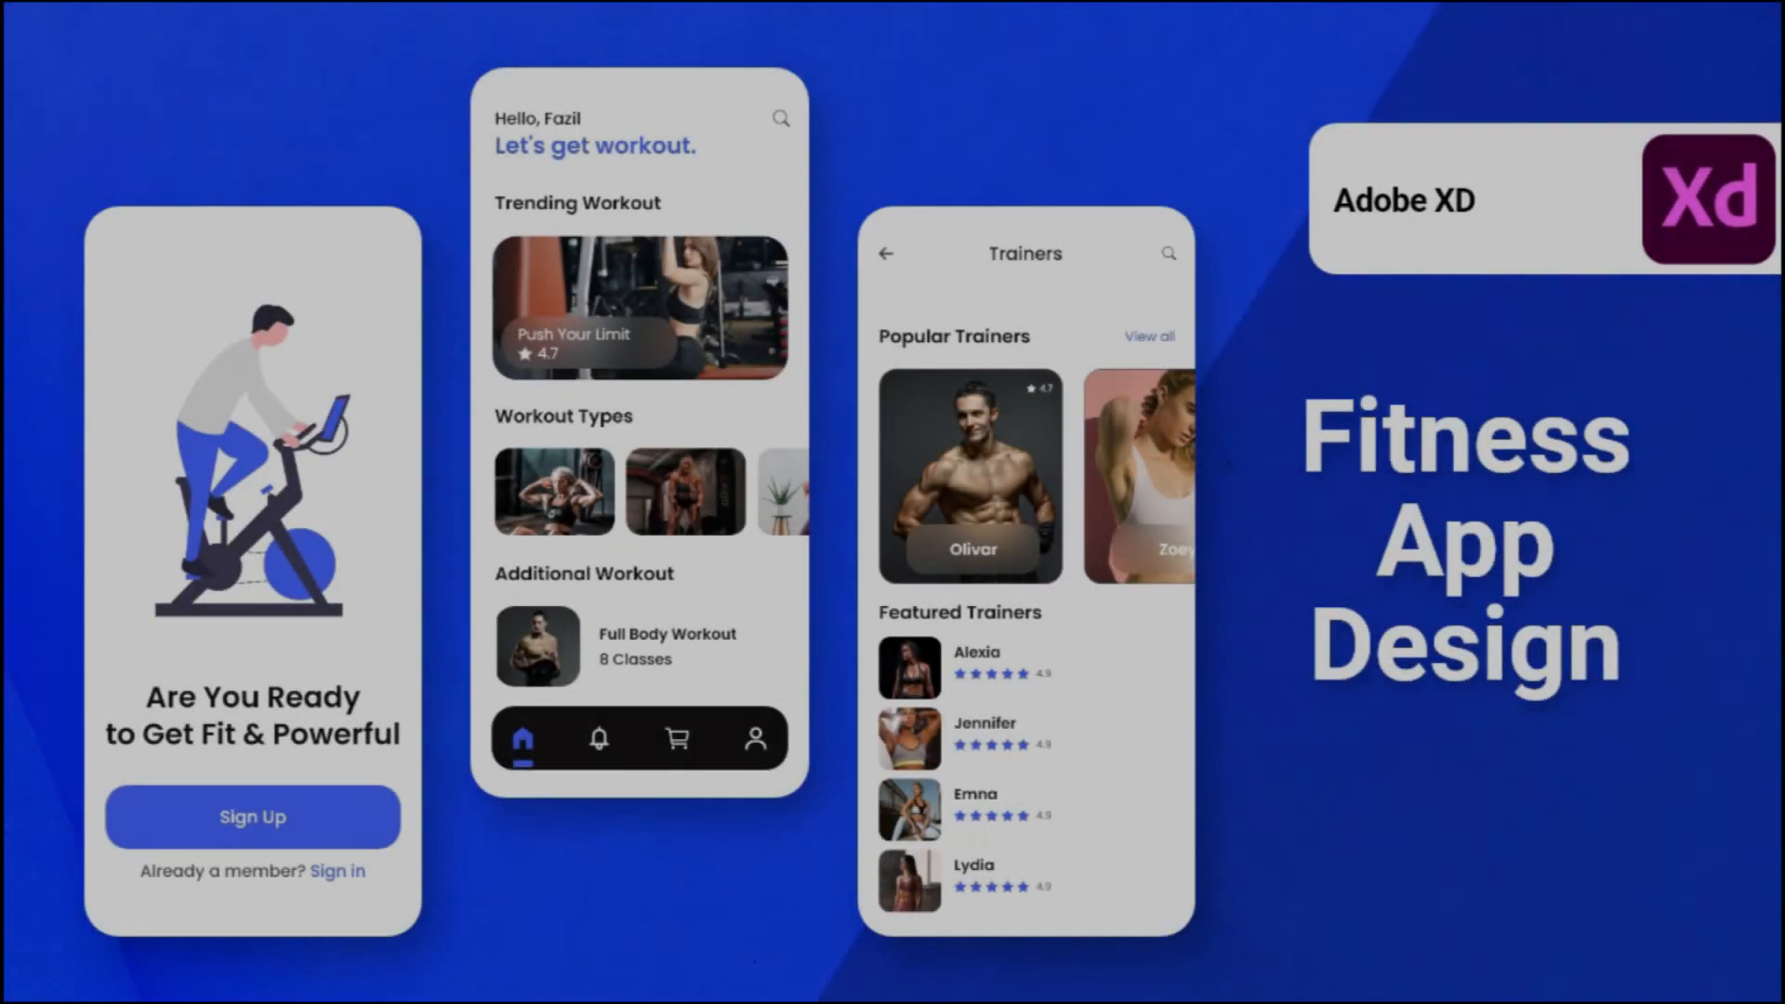